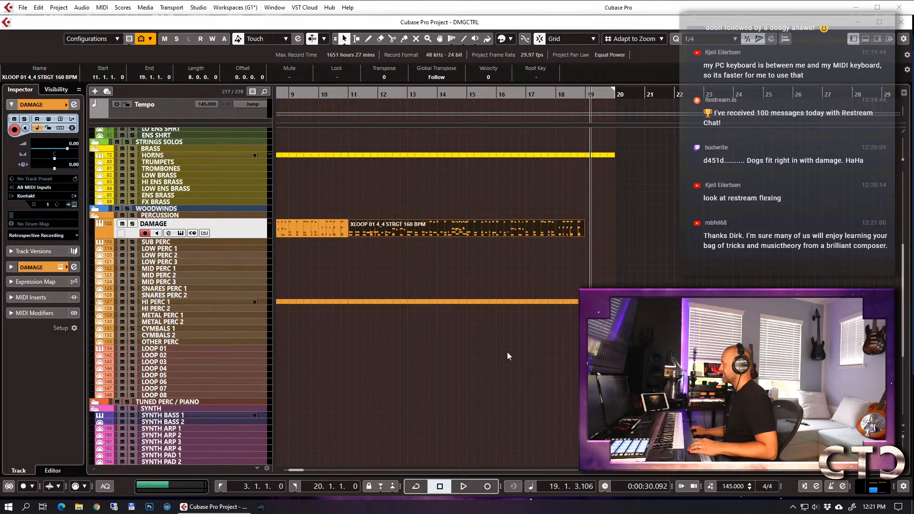
Duplicate the ENS SHRT string parts from bar 11 so they run up to bar 19.
key(KP_1)
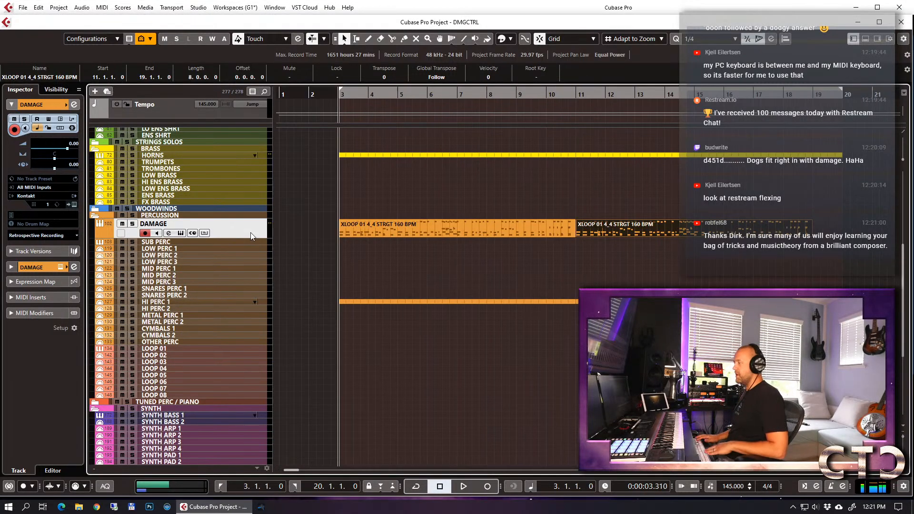
scroll(524, 280, up, 8)
click(532, 339)
click(545, 297)
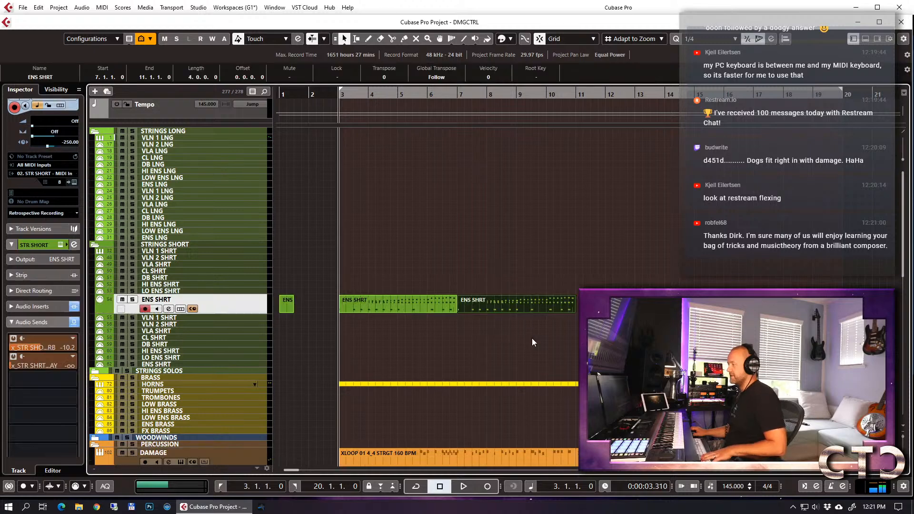
drag(434, 256, 496, 347)
key(ctrl+d)
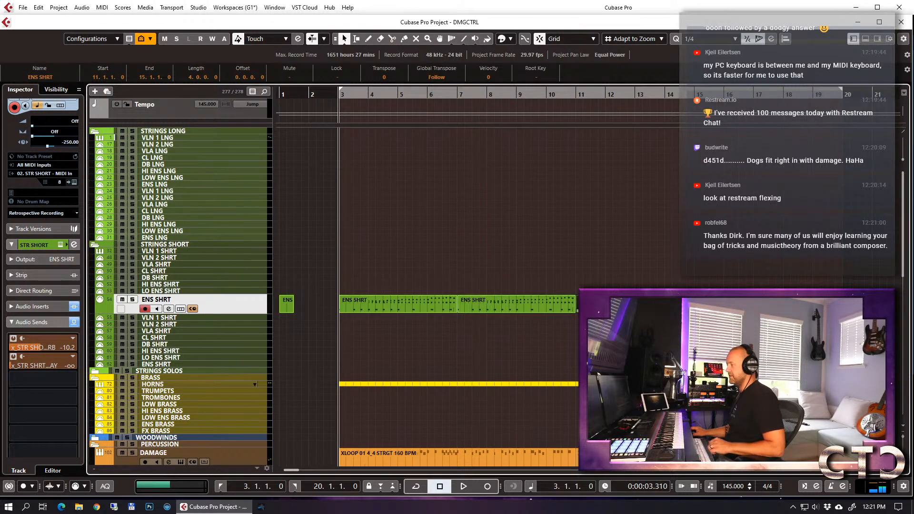
click(693, 284)
drag(637, 285, 643, 310)
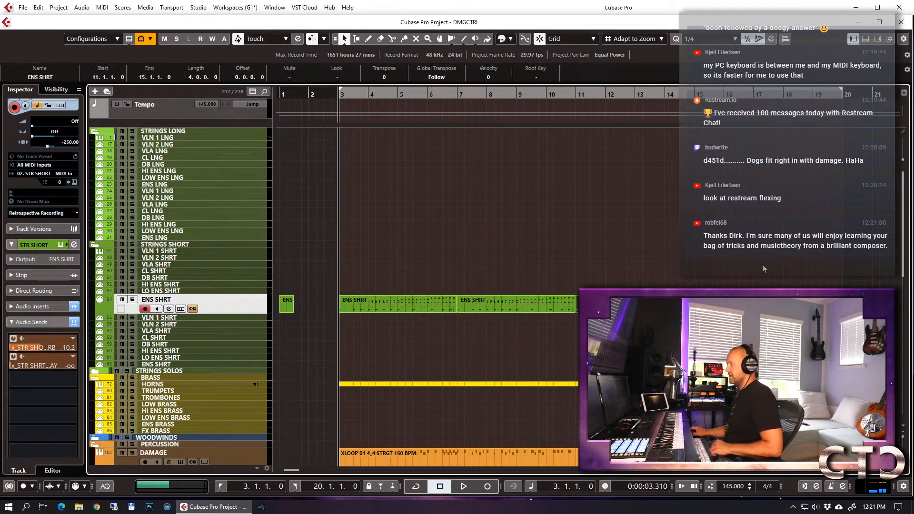
drag(763, 264, 772, 306)
Open the last ENS SHRT part in the editor and lower its bass notes from bar 17 onward to C1.
key(Return)
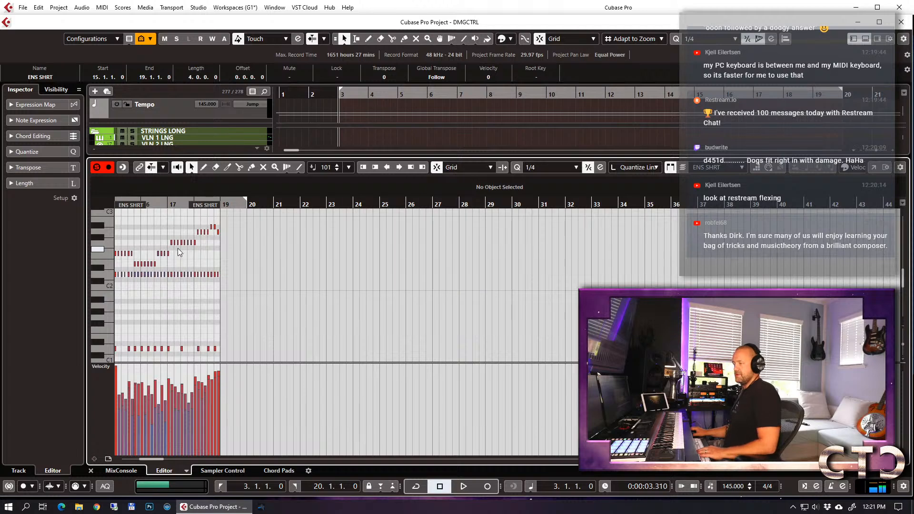
drag(168, 326, 262, 363)
key(Down)
key(Down)
Transpose the upper notes of the ENS SHRT part down two semitones from bar 17 onward.
drag(224, 215, 168, 290)
scroll(416, 301, left, 4)
scroll(416, 302, up, 2)
scroll(495, 304, up, 3)
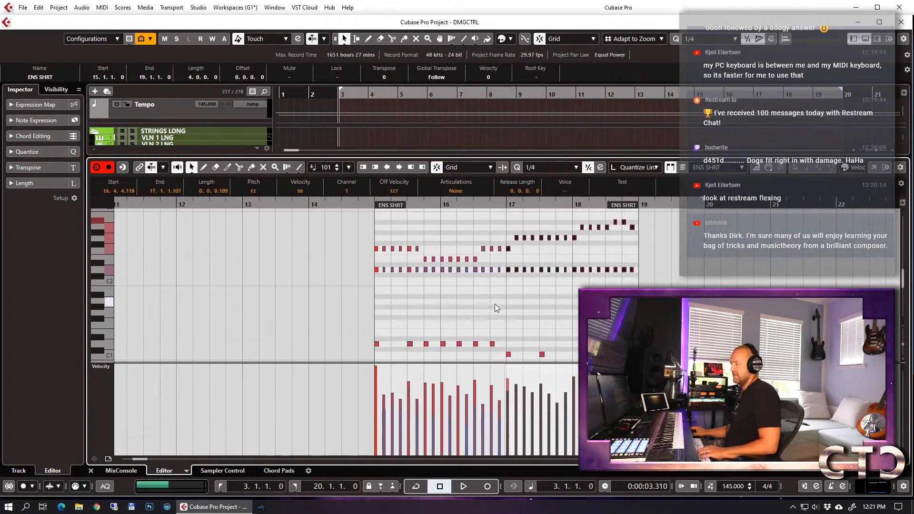
key(Down)
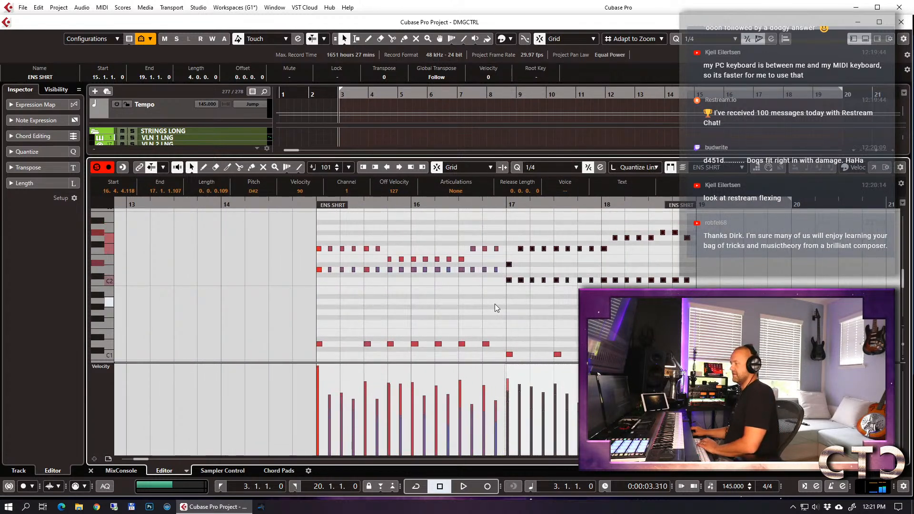
Lower the bar 17 melody notes to E2 with the first note on D2, leaving the first note of bar 18 on F2.
mouse_move(508, 258)
mouse_down()
mouse_move(516, 271)
mouse_move(589, 256)
mouse_move(613, 257)
mouse_move(611, 264)
mouse_up()
key(Down)
key(Down)
key(Down)
key(Up)
key(Up)
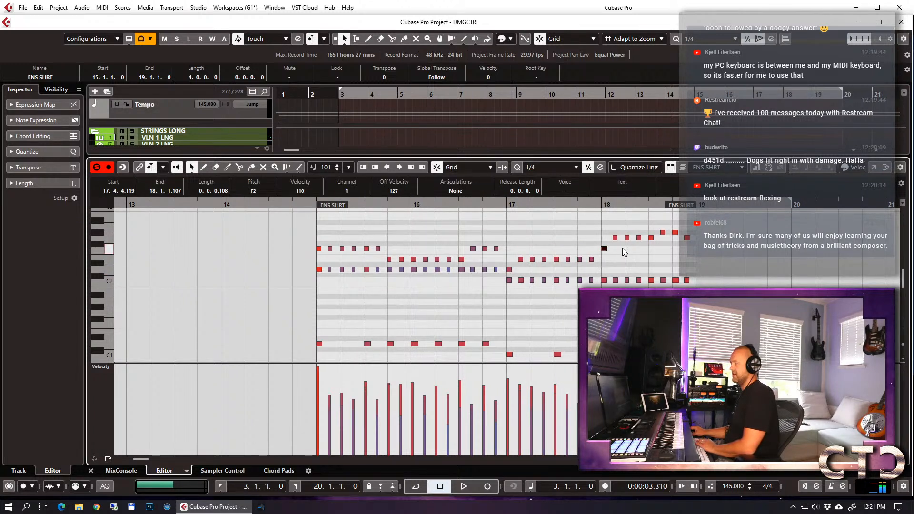
Move the second to fourth melody notes of bar 18 to F2 and set the fifth to G2.
drag(610, 232, 660, 255)
key(Down)
key(Down)
click(651, 243)
key(Up)
key(Up)
Lower the final bar 18 melody notes to G2 with the very last one on E2, and close the note editor.
drag(658, 223, 694, 252)
key(Down)
key(Down)
key(Down)
key(Down)
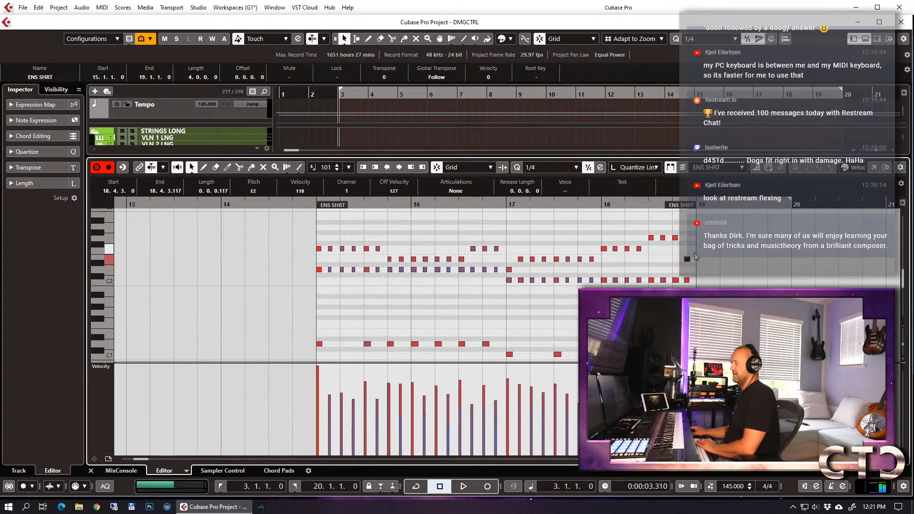
key(Return)
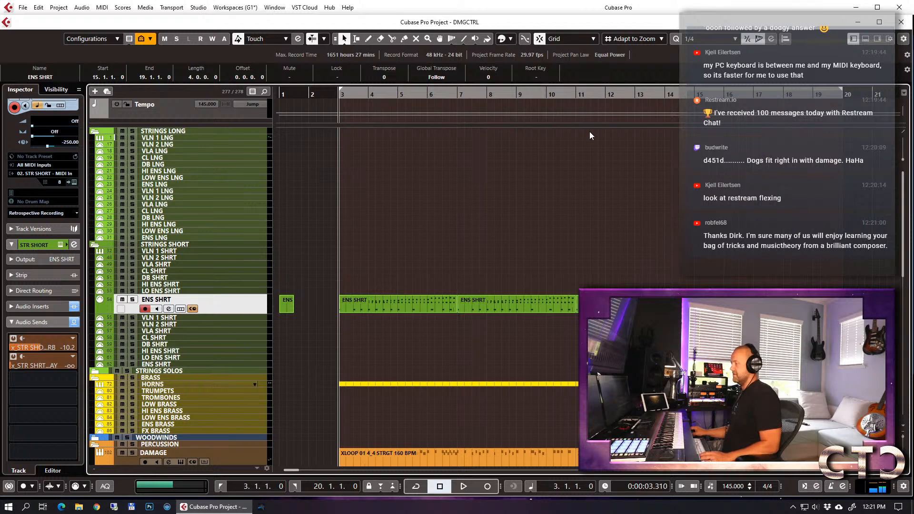
Play back the arrangement from bar 11 to check the extended string part.
click(580, 100)
key(space)
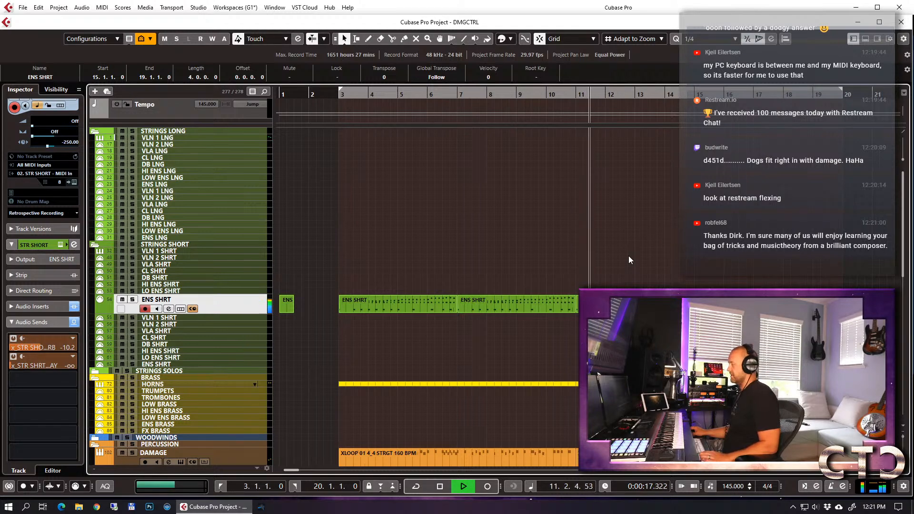
key(g)
key(g)
key(g)
key(g)
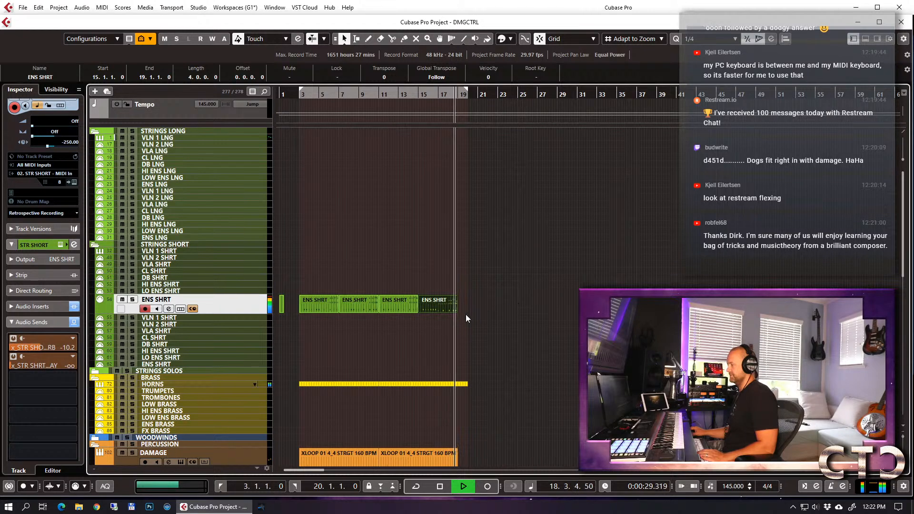
key(space)
Reopen the last ENS SHRT part and lower the bass notes in bars 15 and 16 to C1.
double_click(435, 305)
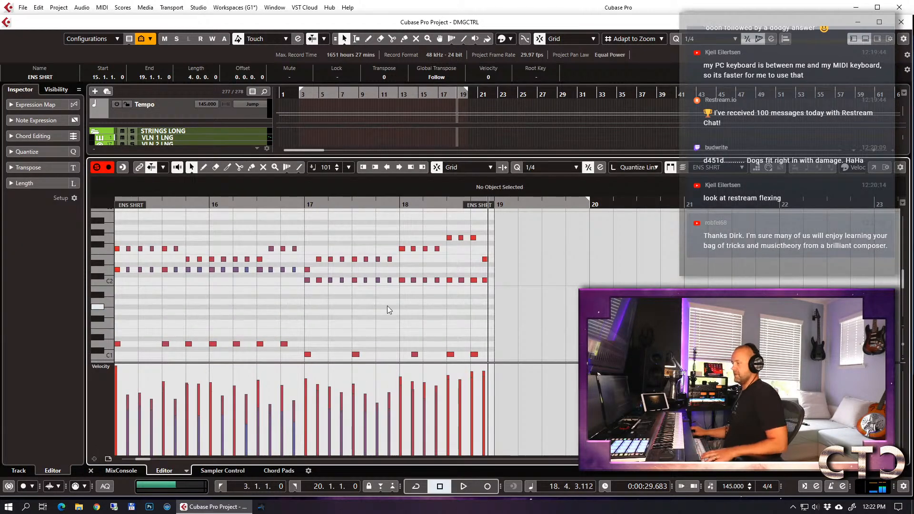
drag(809, 320, 414, 347)
key(Down)
key(Down)
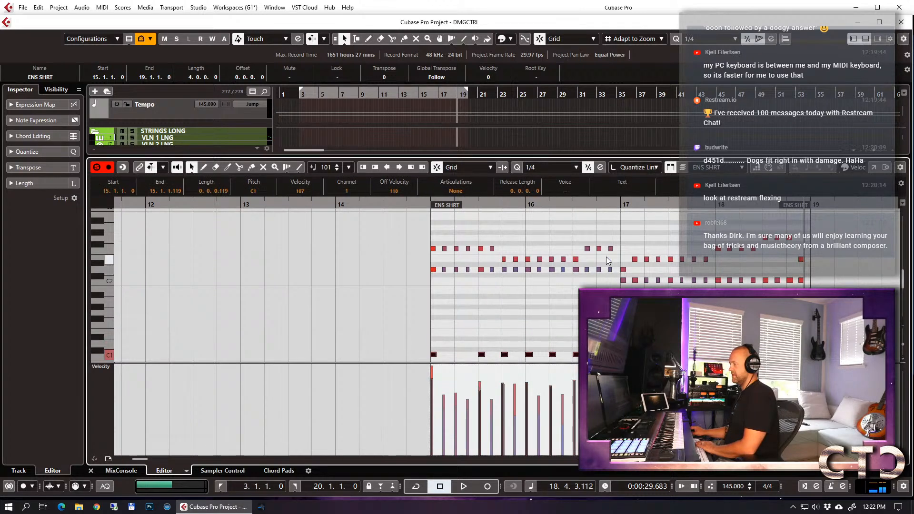
Lower the repeated inner notes in bars 15 and 16 to C2.
drag(422, 269, 616, 280)
key(Down)
key(Down)
key(Down)
key(Up)
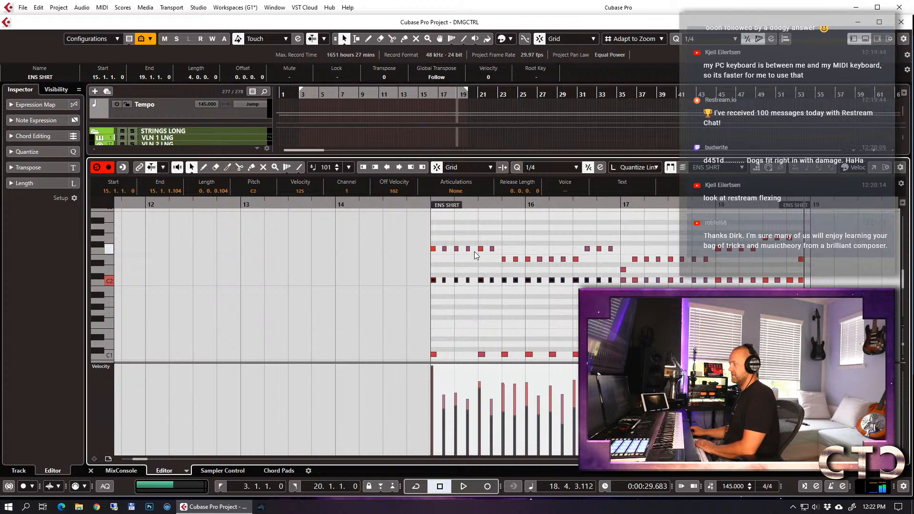
Raise the late bar 15 and last two bar 16 melody notes to G2 and the other bar 16 notes to F2; close the editor.
drag(496, 255, 625, 251)
key(Up)
key(Up)
key(Up)
key(Up)
key(Up)
key(Up)
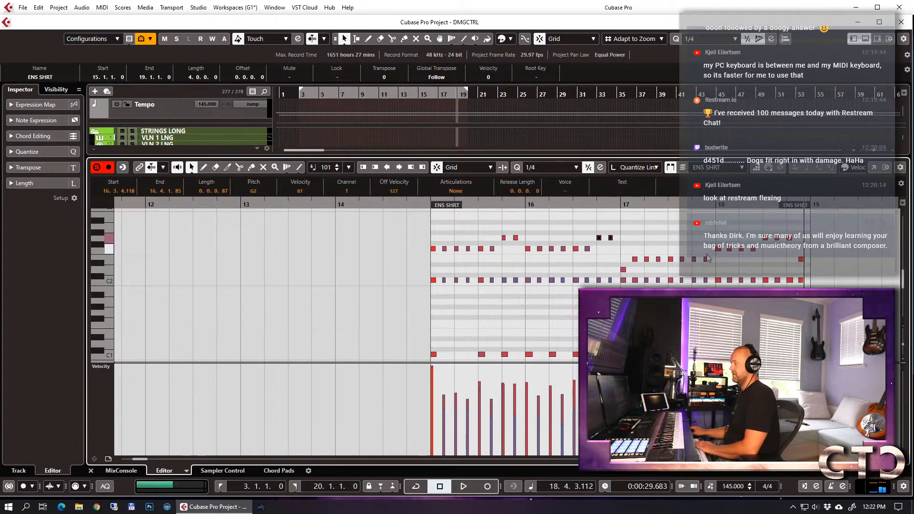
key(Return)
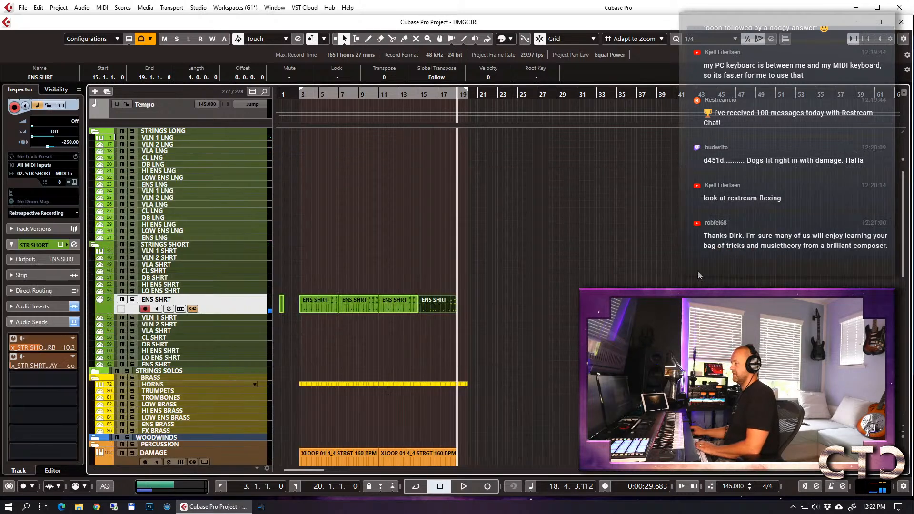
While playing back the second half, split the HORNS part at bar 19 and delete the excess.
click(400, 91)
key(space)
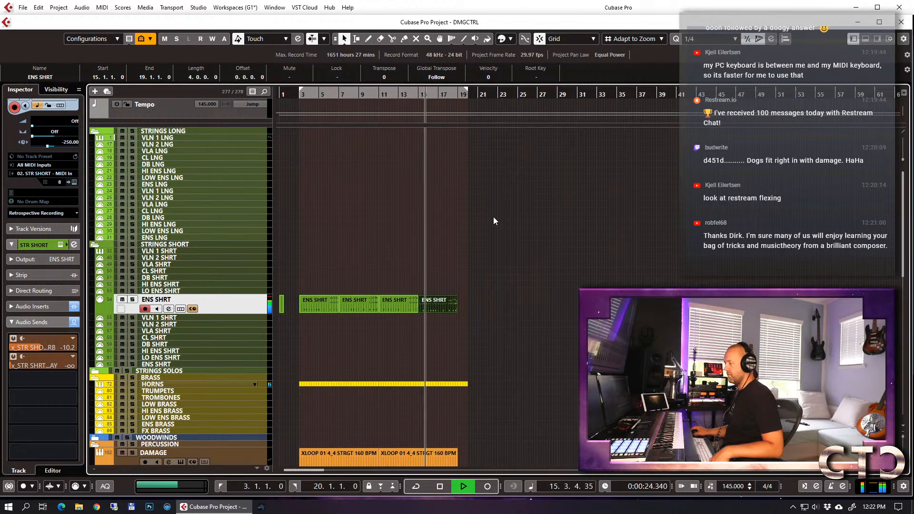
scroll(476, 231, down, 4)
click(454, 248)
key(3)
click(463, 252)
key(1)
key(Delete)
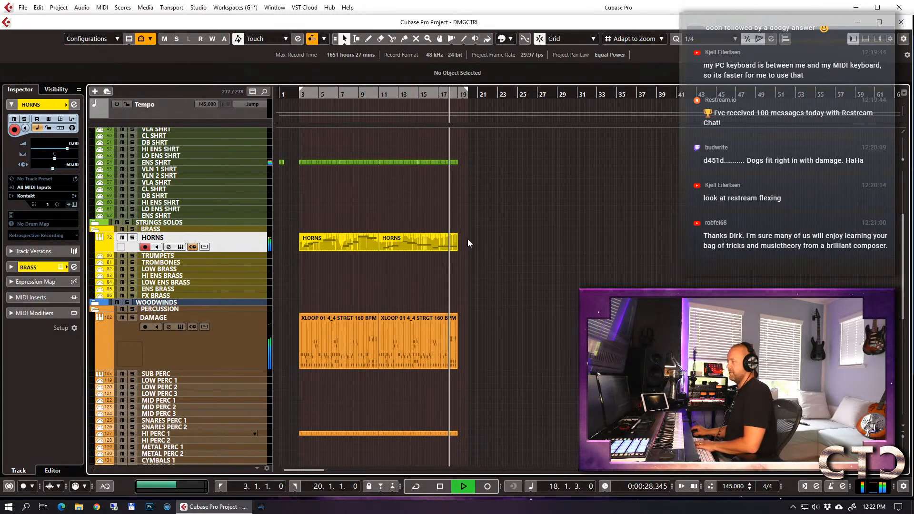
key(space)
Select the DAMAGE track and show the TOOLBOX folder of the CTO DAMAGE CONTROL pack in the media browser.
key(h)
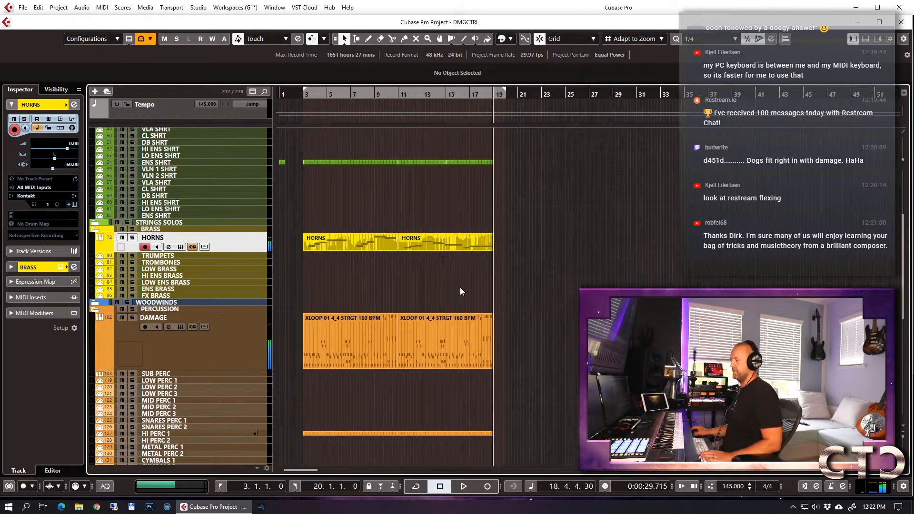
click(547, 335)
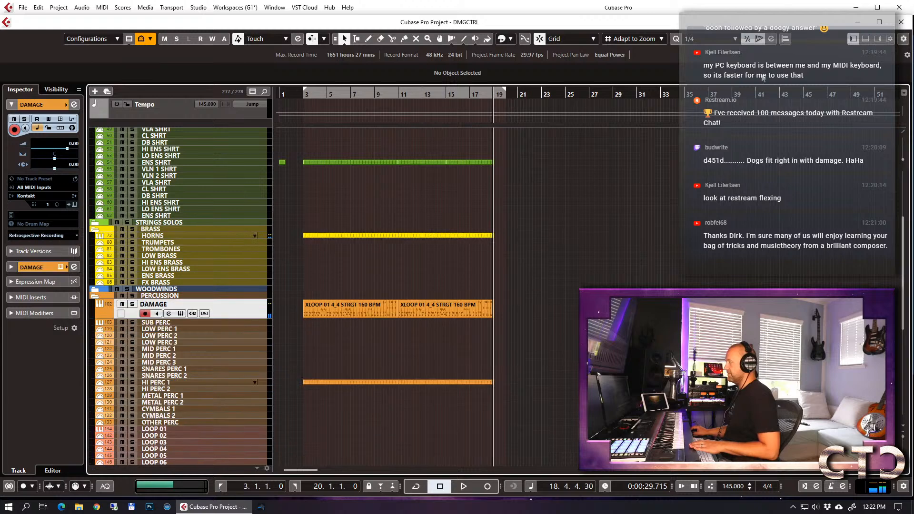
click(876, 40)
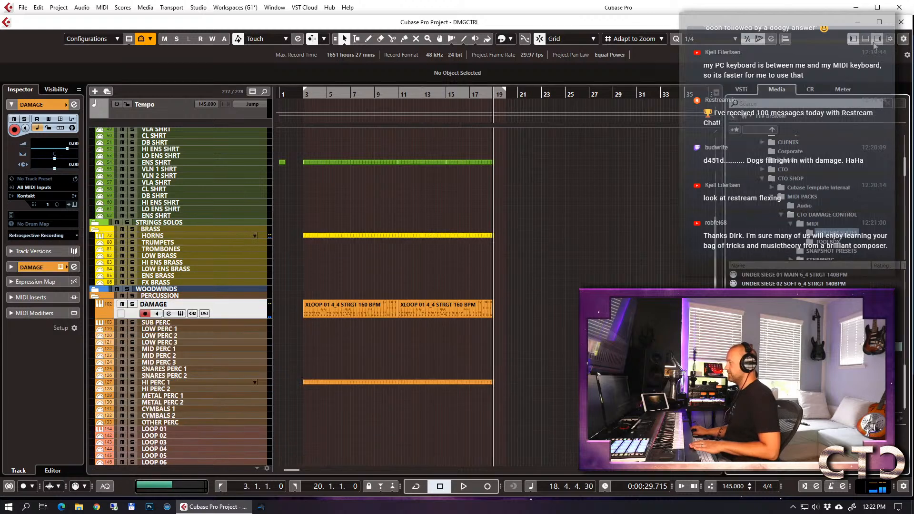
click(822, 241)
scroll(809, 333, up, 5)
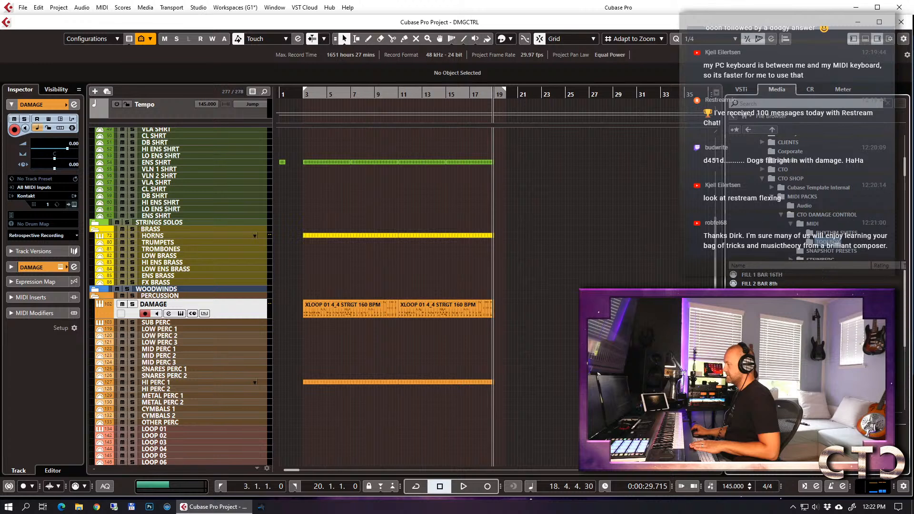
Place FILL 1 BAR 16TH at bar 18 on the DAMAGE track and play back the ending to hear it.
click(766, 277)
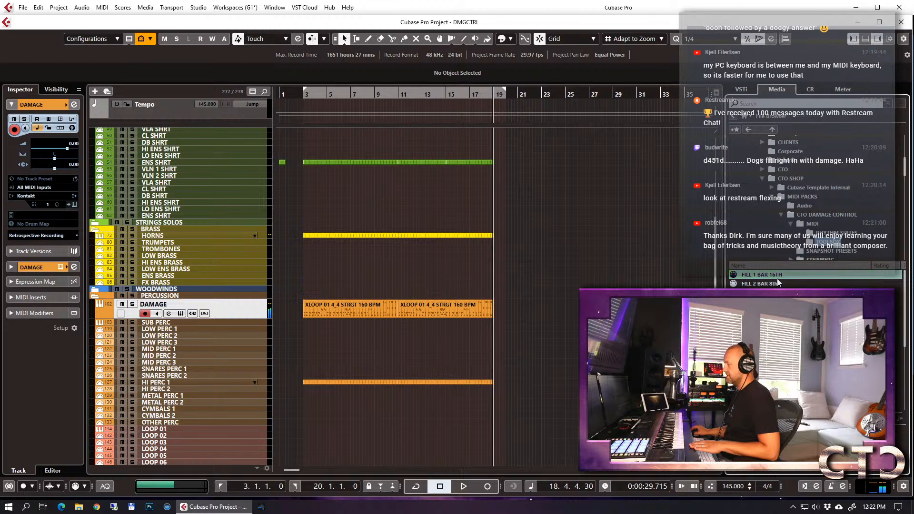
drag(576, 274, 481, 316)
drag(538, 312, 489, 313)
double_click(465, 93)
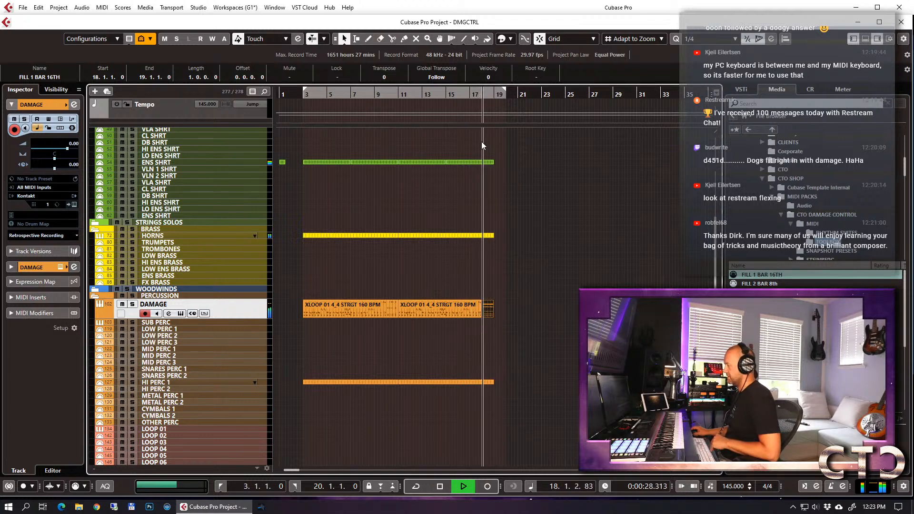
key(space)
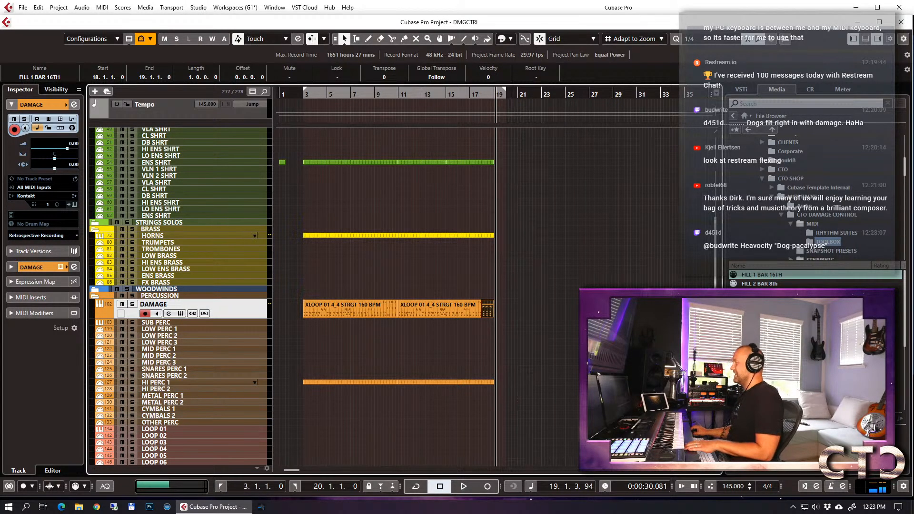
Look at the RHYTHM SUITES folder, return to TOOLBOX, and move the playback position to bar 23.
click(843, 232)
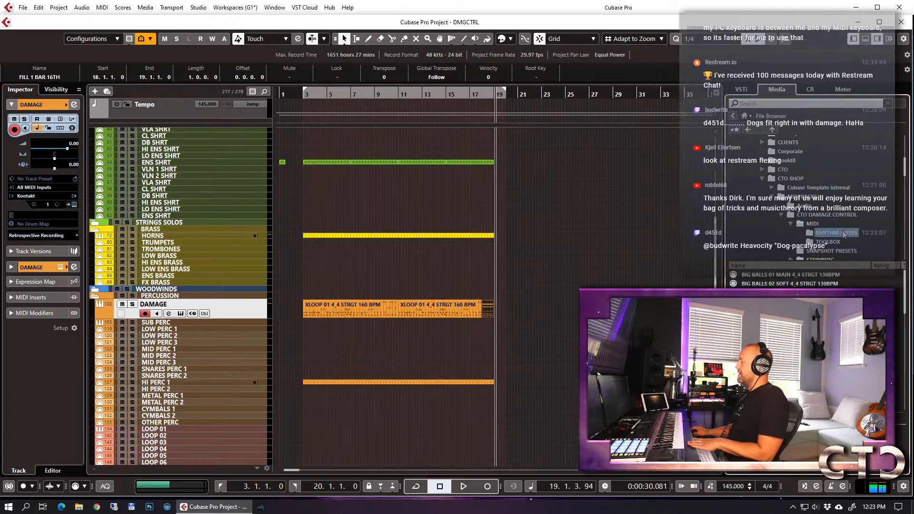
click(831, 241)
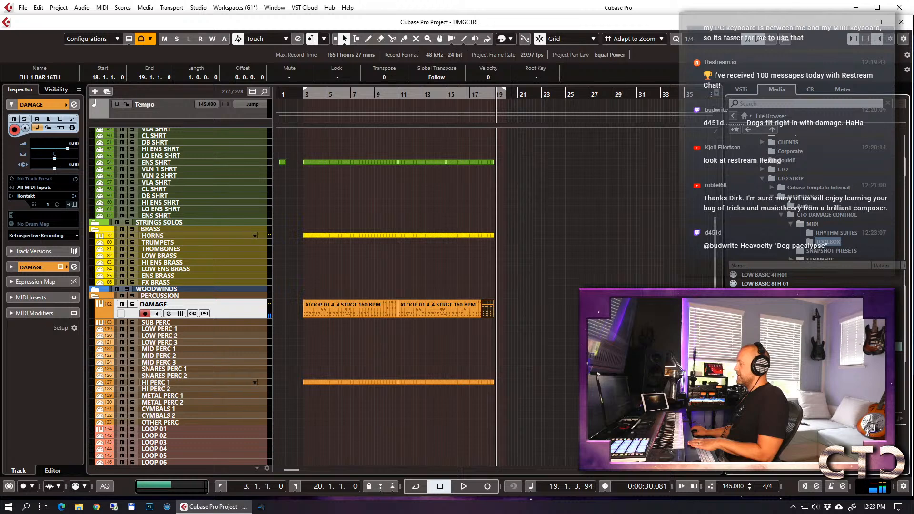
click(571, 307)
key(space)
key(space)
click(534, 97)
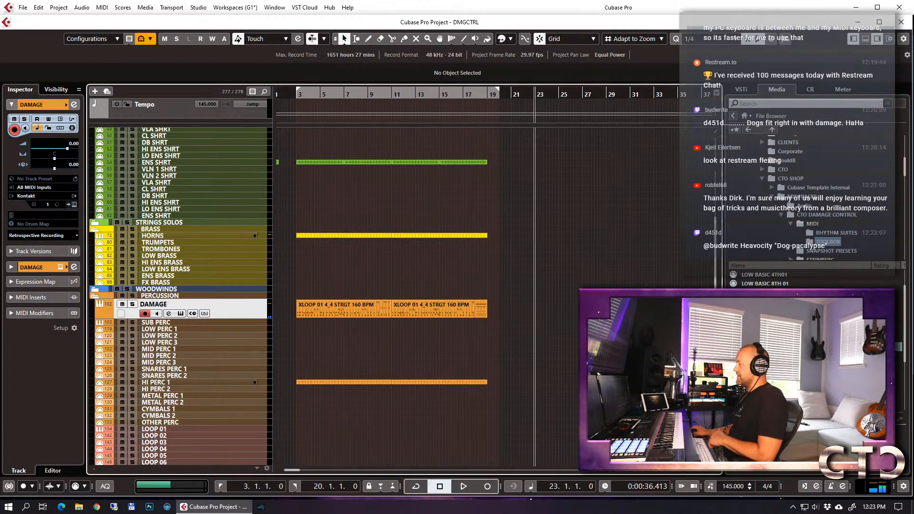
Find a SNARE BASIC pattern in the TOOLBOX folder and place it at bar 24 on the DAMAGE track.
scroll(809, 343, down, 5)
scroll(809, 343, up, 5)
scroll(810, 343, down, 5)
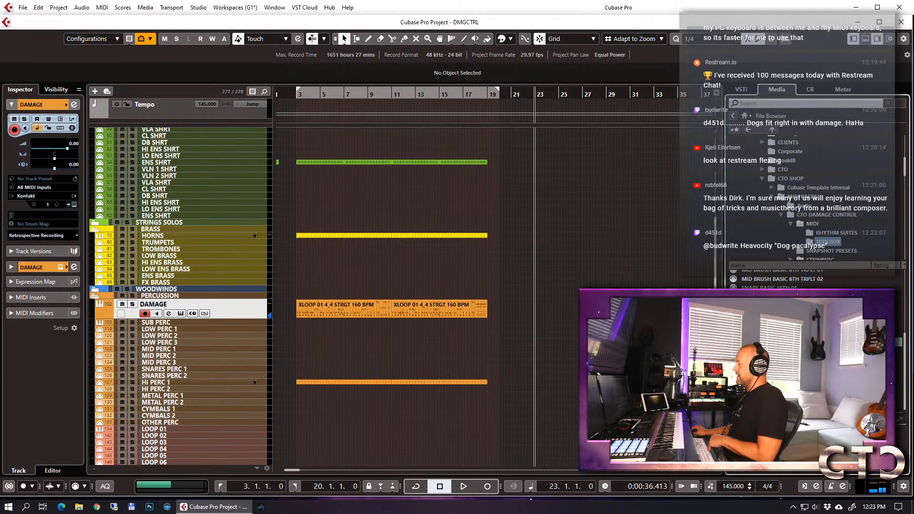
drag(606, 310, 548, 309)
drag(769, 306, 550, 310)
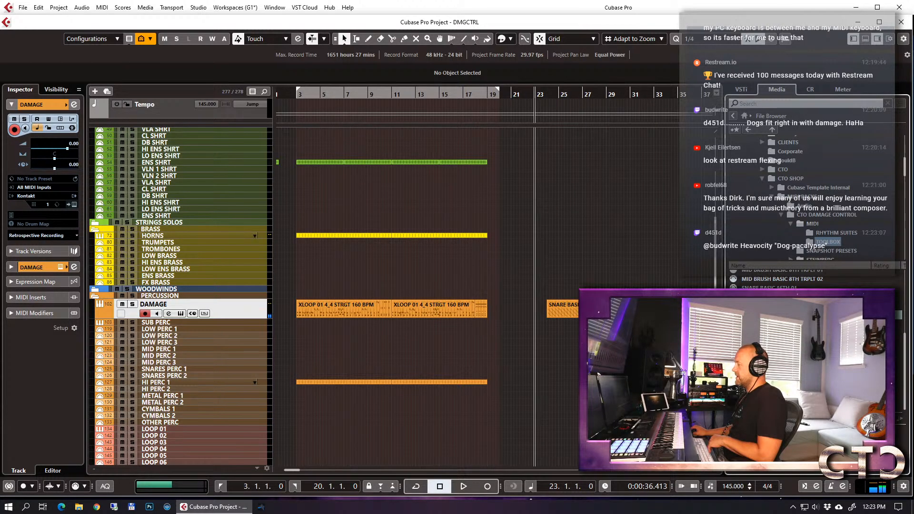
Layer a MID BASIC and a LOW BASIC pattern from TOOLBOX over the snare pattern at bar 24.
scroll(769, 310, up, 2)
click(769, 292)
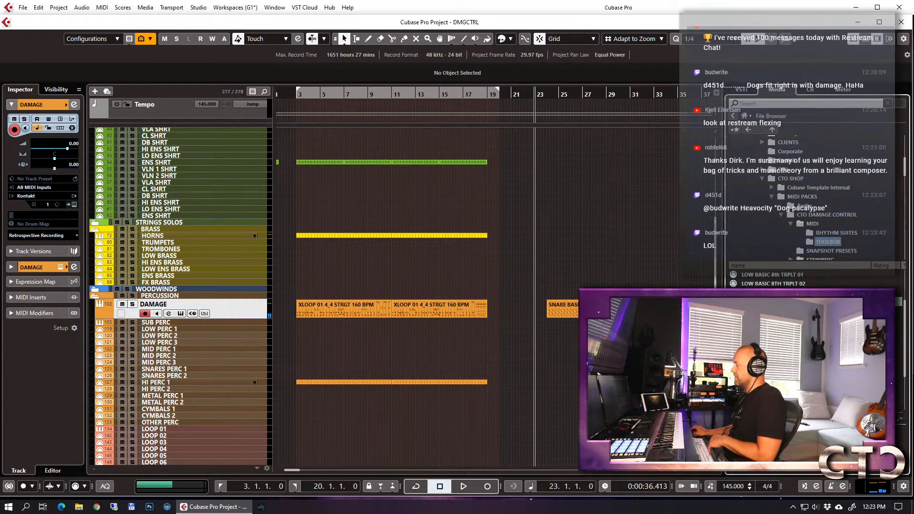
drag(769, 302, 547, 309)
scroll(769, 309, up, 2)
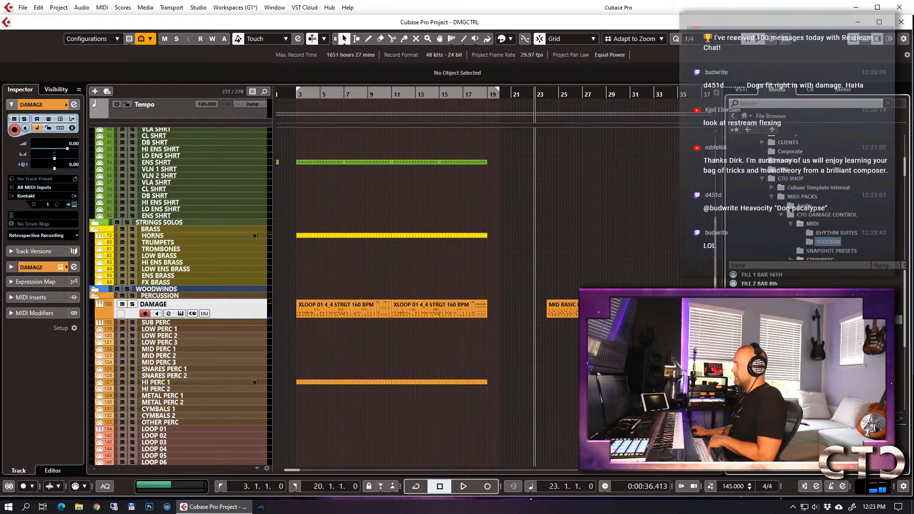
drag(769, 319, 547, 309)
Glue the stacked snare, mid and low patterns at bar 24 on the DAMAGE track.
key(4)
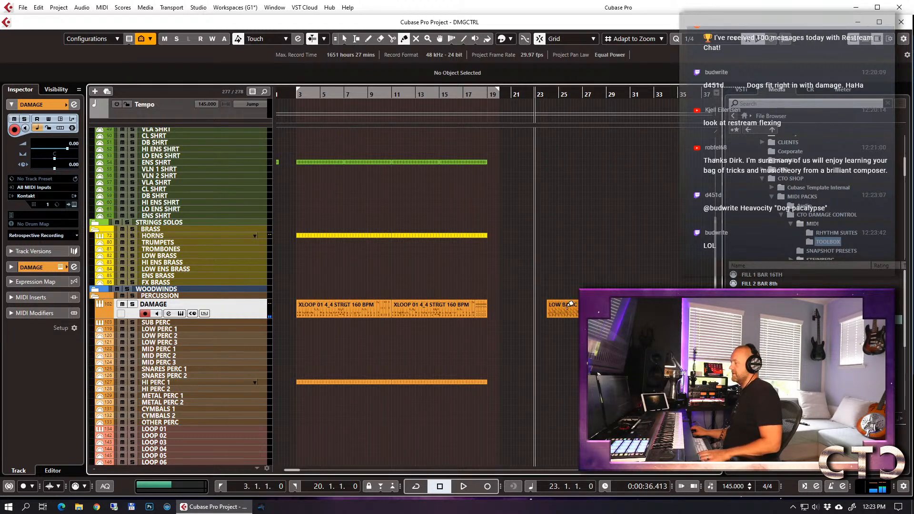
key(1)
key(4)
key(1)
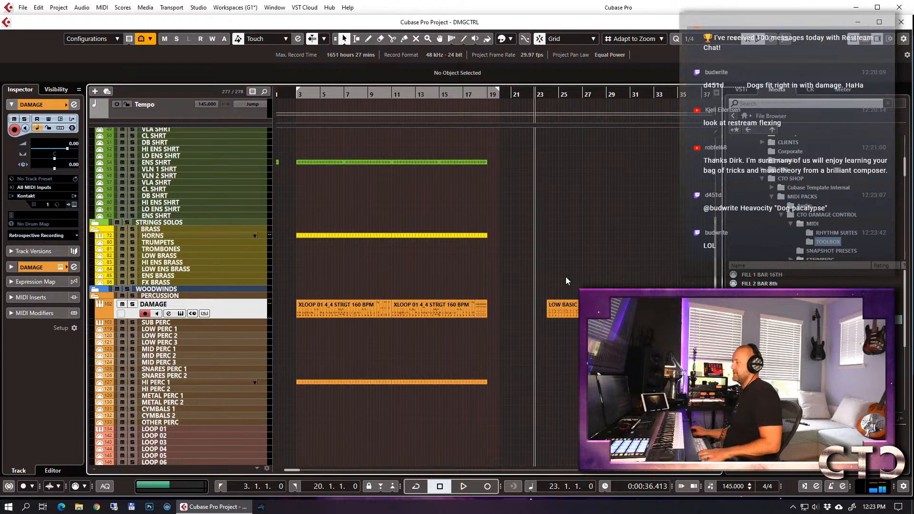
Play back the glued LOW BASIC 8TH 02 pattern from bar 24 on the DAMAGE track, then stop playback.
click(568, 308)
key(Return)
key(Return)
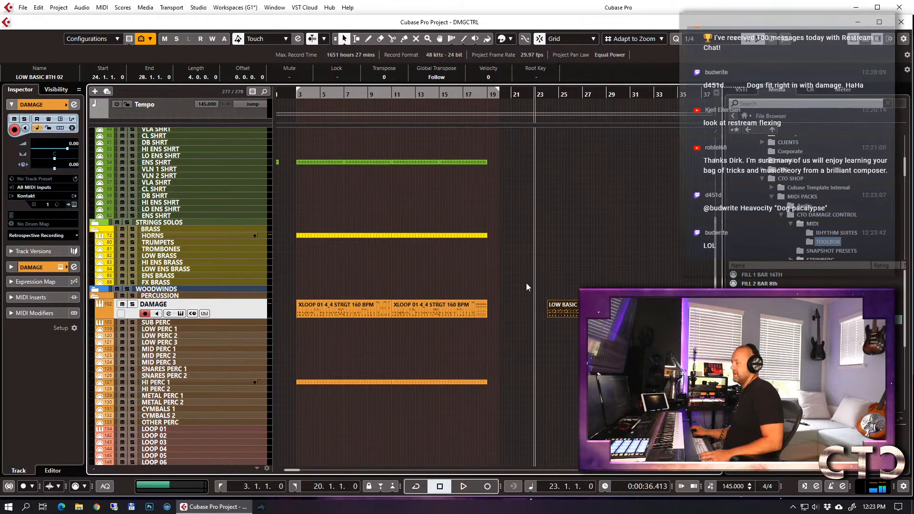
click(545, 95)
key(space)
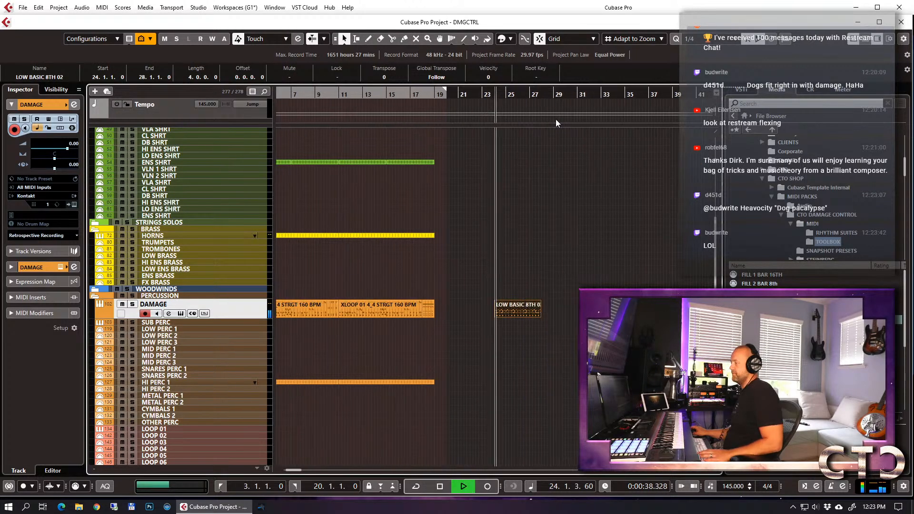
key(h)
key(h)
key(h)
key(h)
key(h)
key(h)
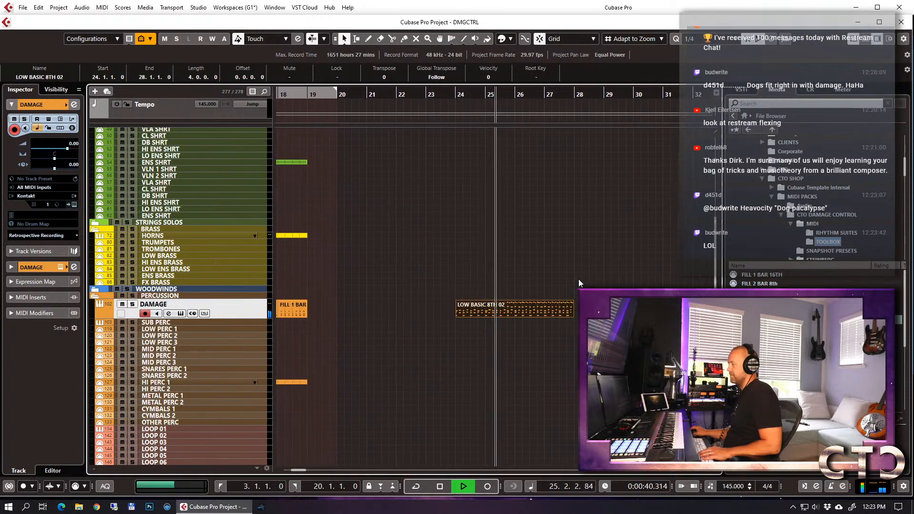
key(g)
key(g)
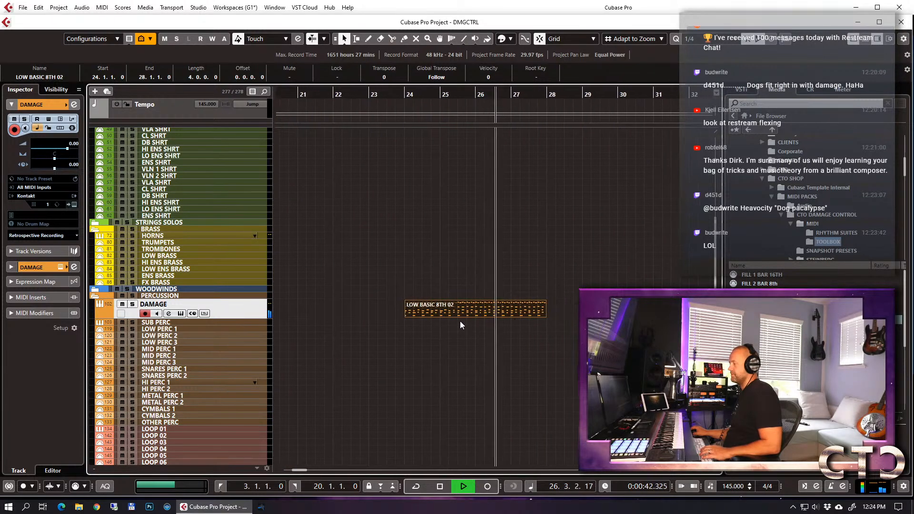
key(space)
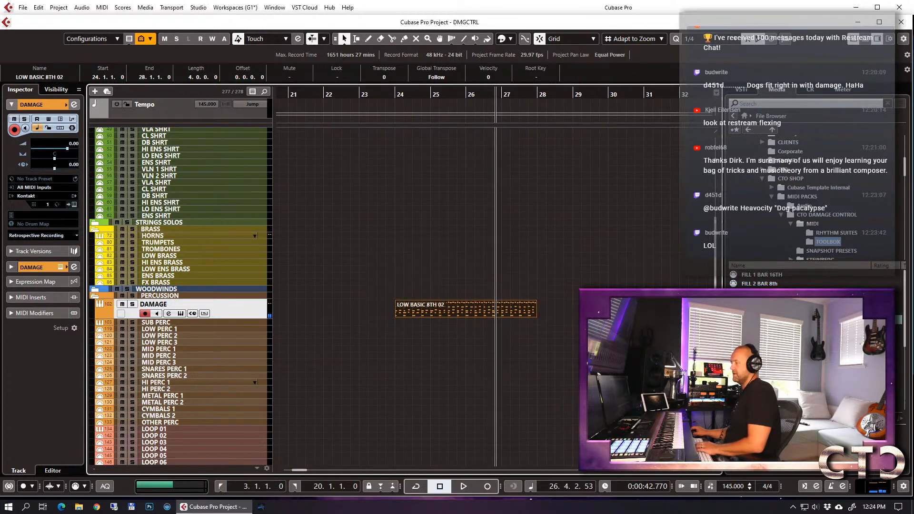
Look over the notes of the glued pattern at bar 24 and duplicate the pattern to bar 28.
double_click(515, 314)
key(ctrl+a)
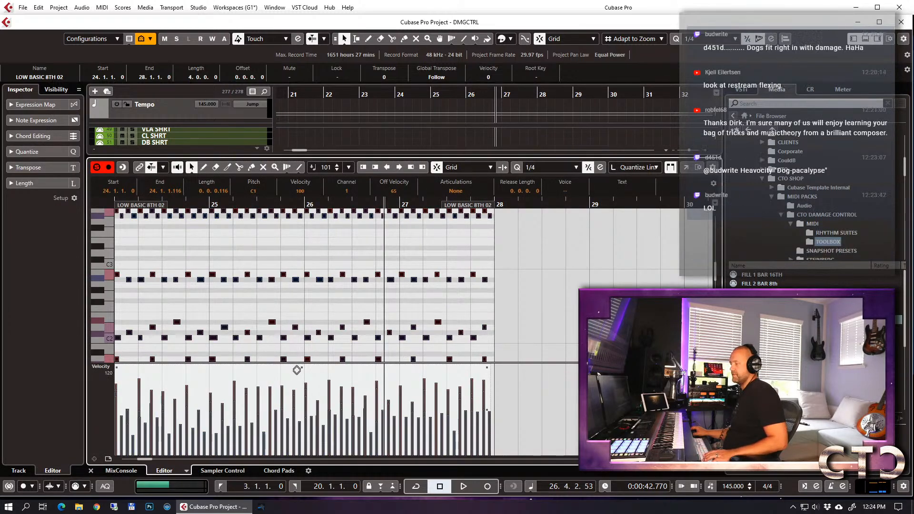
drag(284, 369, 282, 360)
key(Return)
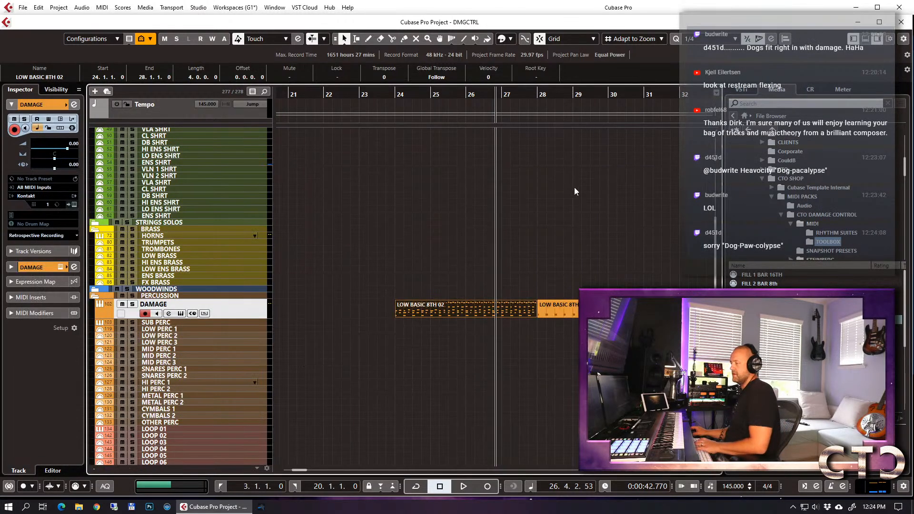
Play the DAMAGE patterns from bar 24 through the section at bar 32 and stop playback.
key(space)
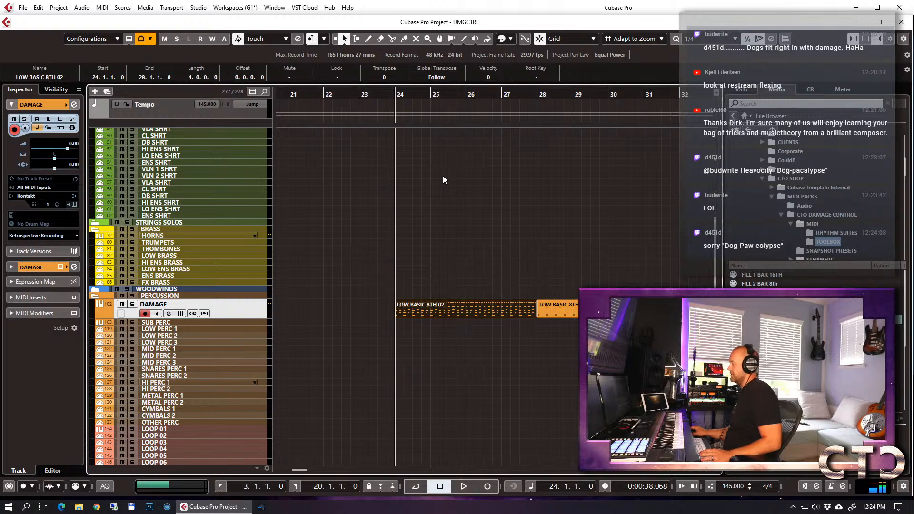
key(space)
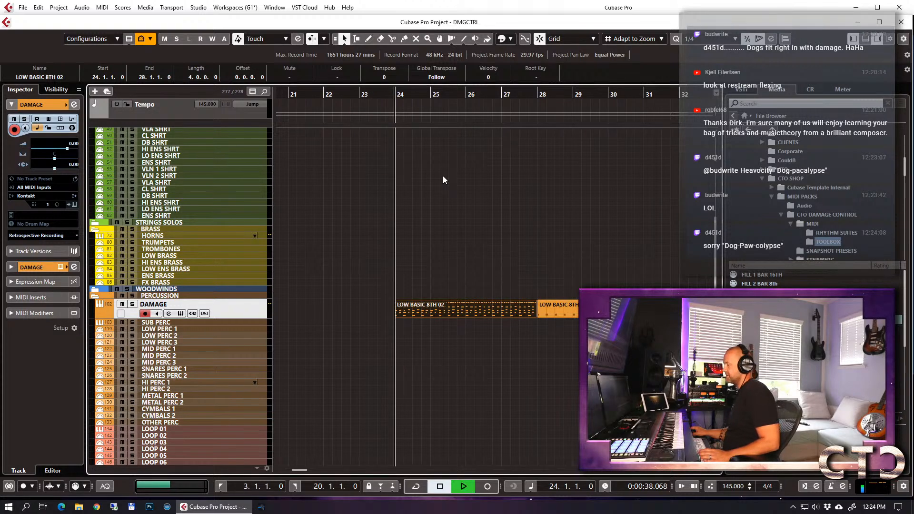
key(g)
key(g)
key(g)
key(g)
key(g)
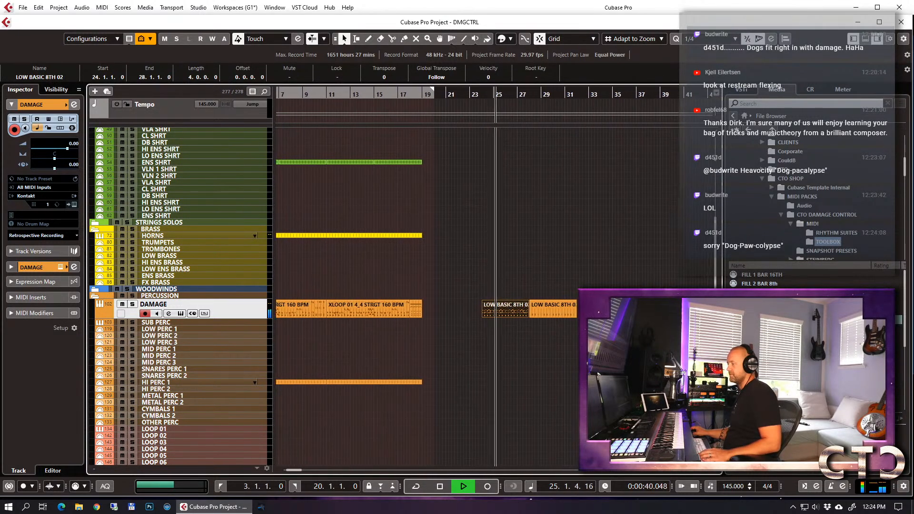
click(572, 336)
key(h)
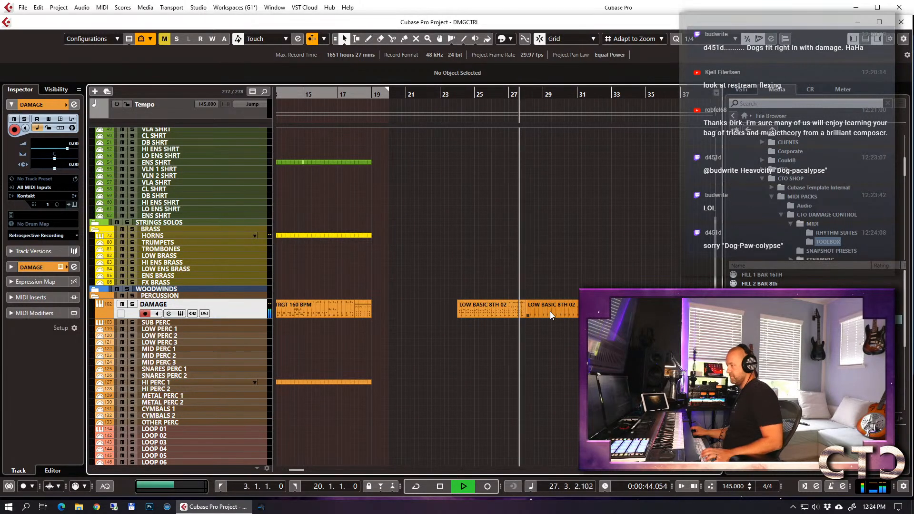
key(m)
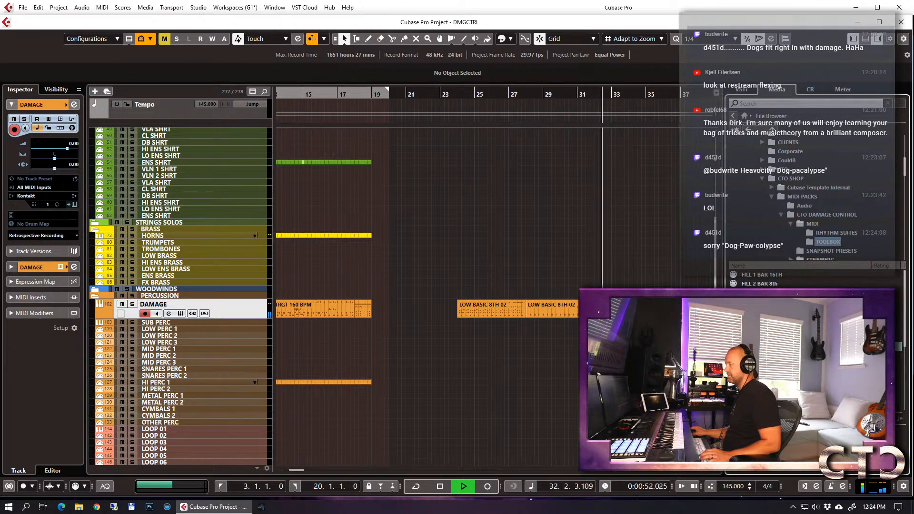
key(space)
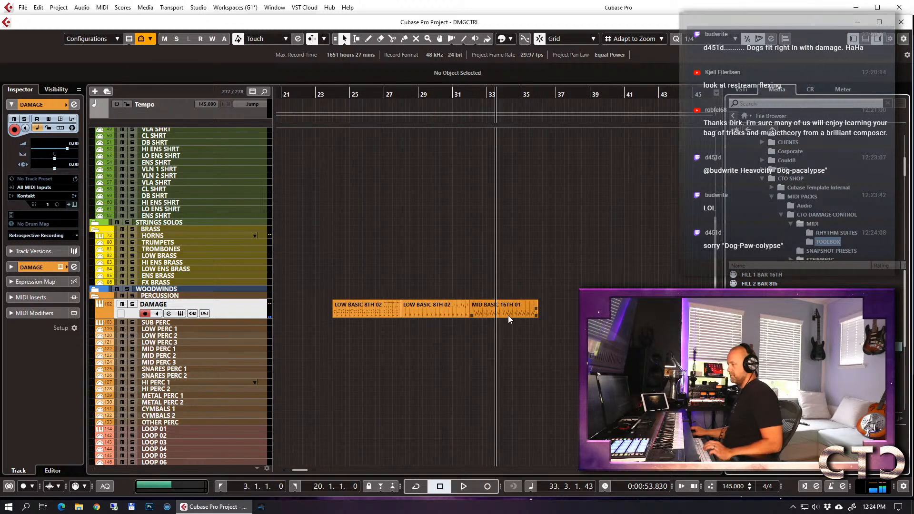
Move the MID BASIC 16TH 01 pattern to bar 28, layering it over the LOW BASIC pattern, and audition it.
click(519, 310)
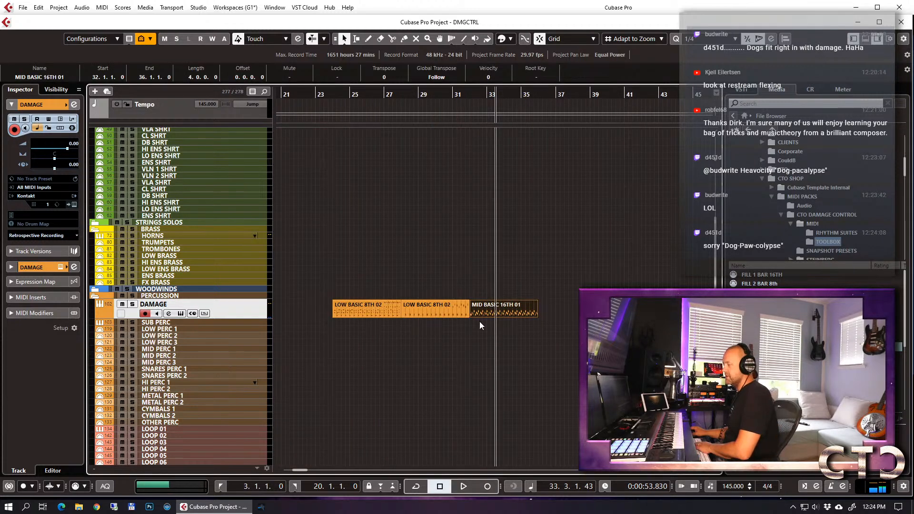
click(401, 97)
key(space)
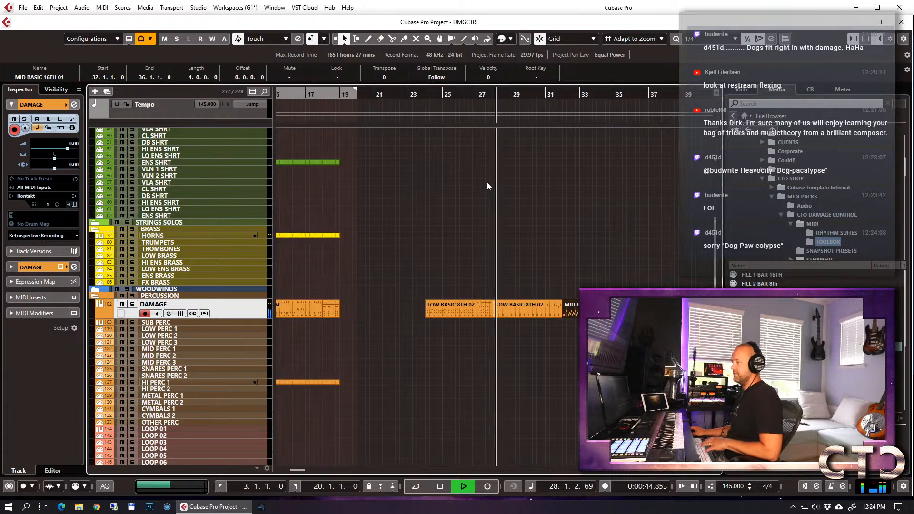
key(space)
drag(585, 313, 516, 314)
click(472, 96)
key(space)
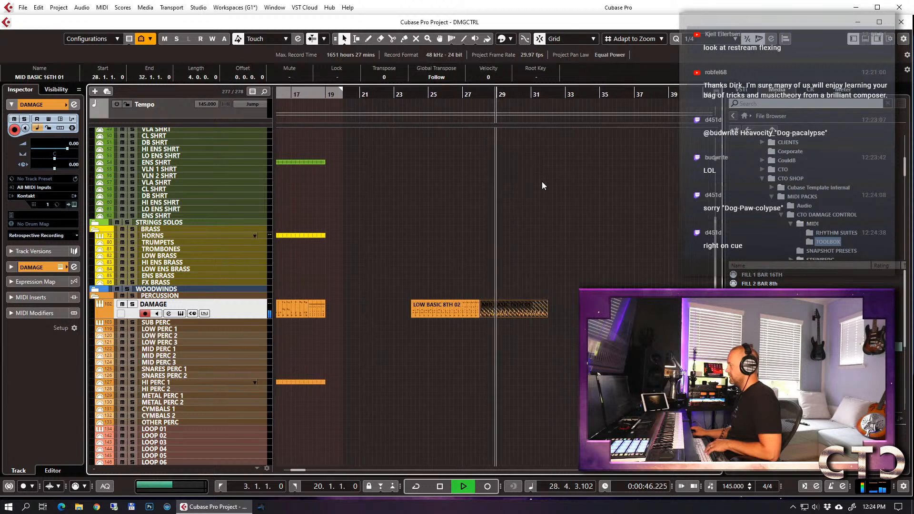
key(space)
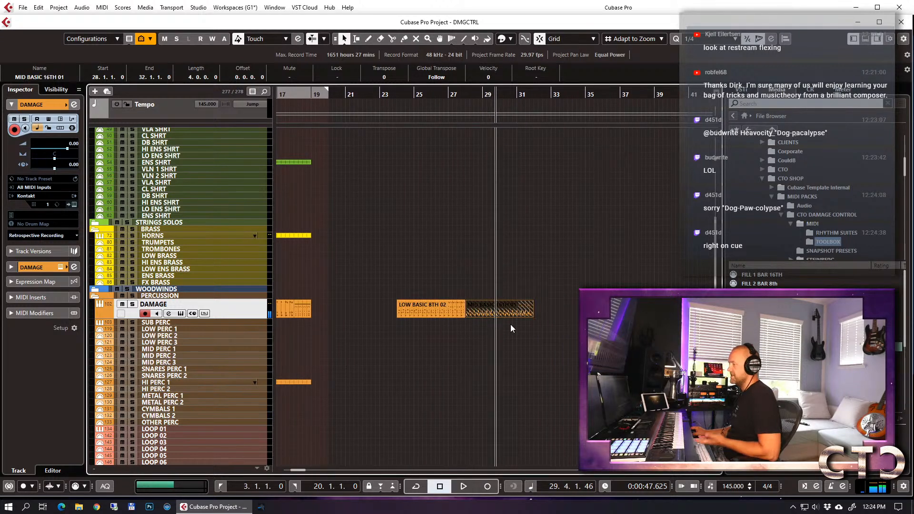
Set the project tempo to 80 BPM and play the layered patterns from bar 28.
scroll(809, 342, down, 2)
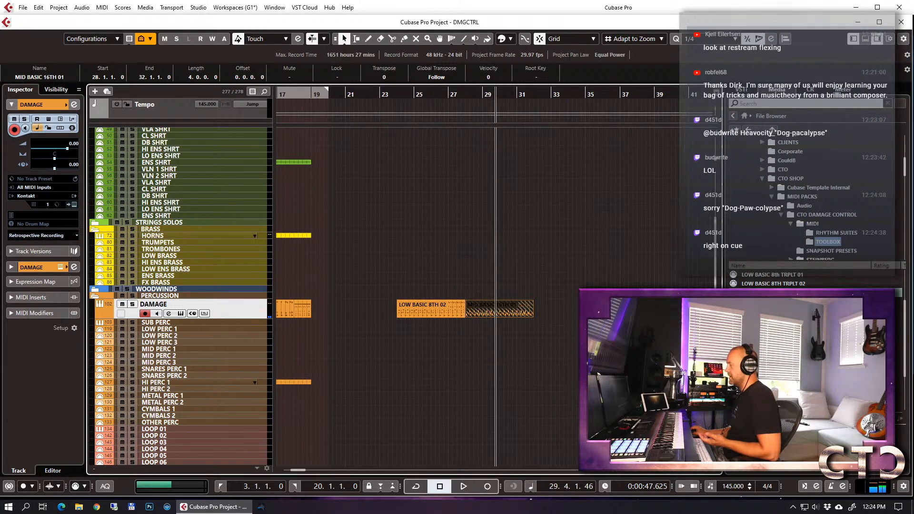
double_click(727, 485)
text(80)
key(Return)
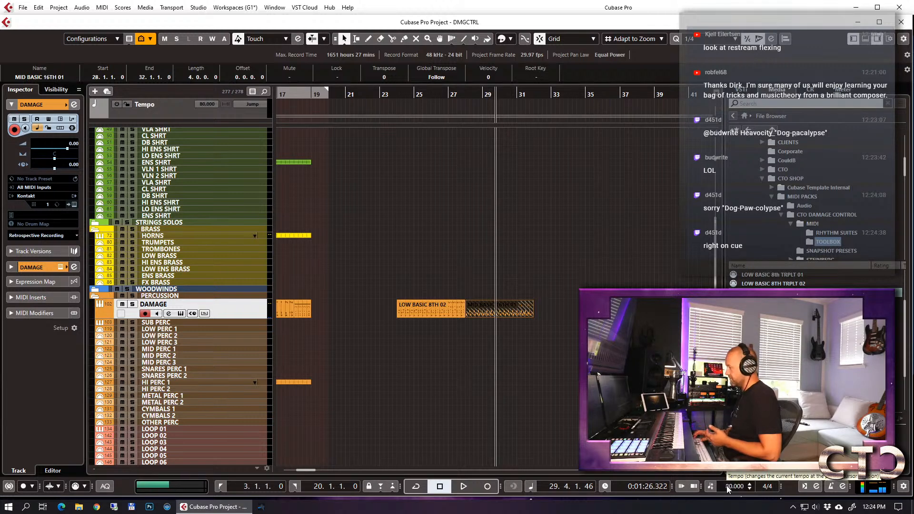
click(470, 95)
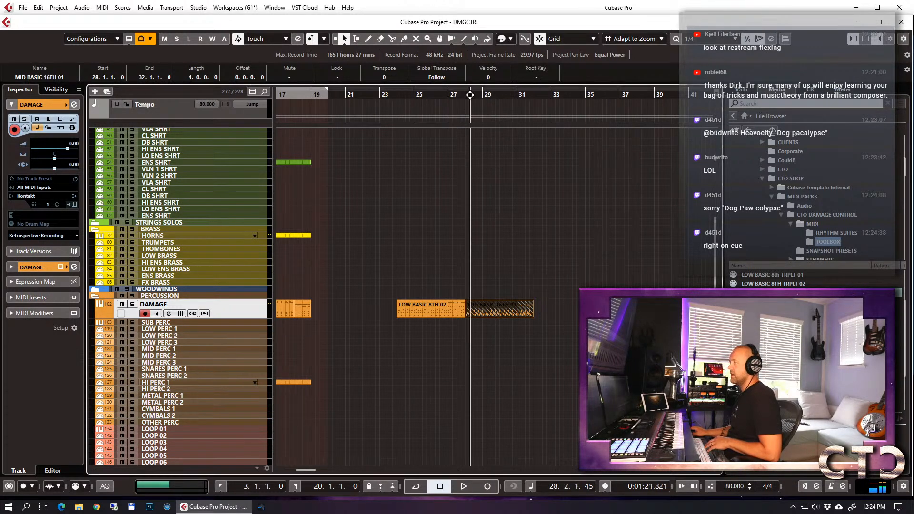
key(space)
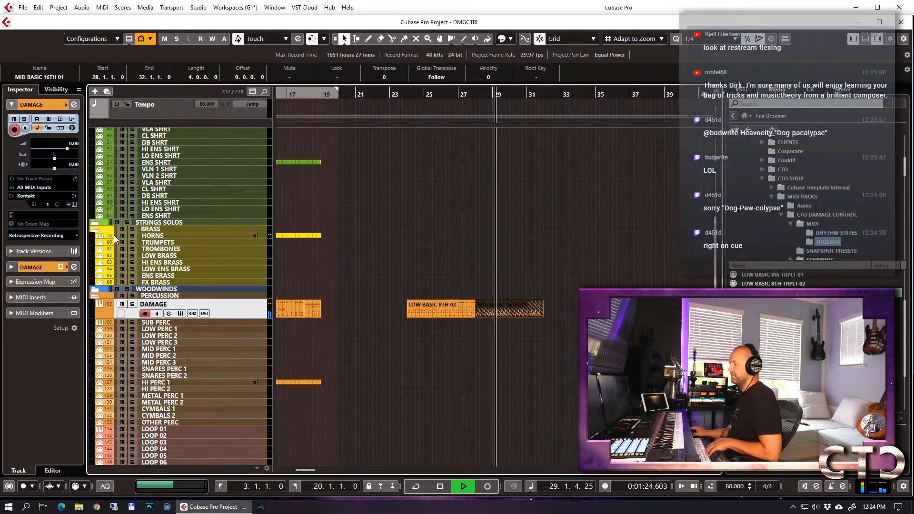
Switch the DAMAGE instrument's snapshot to 02 DIRECT DRY DIRTY while auditioning the pattern, then close the instrument.
click(60, 267)
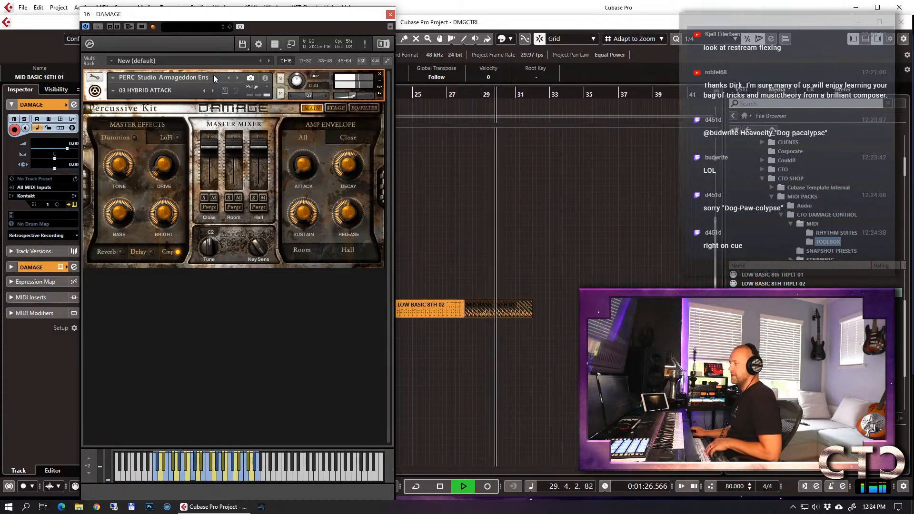
key(space)
click(204, 90)
key(space)
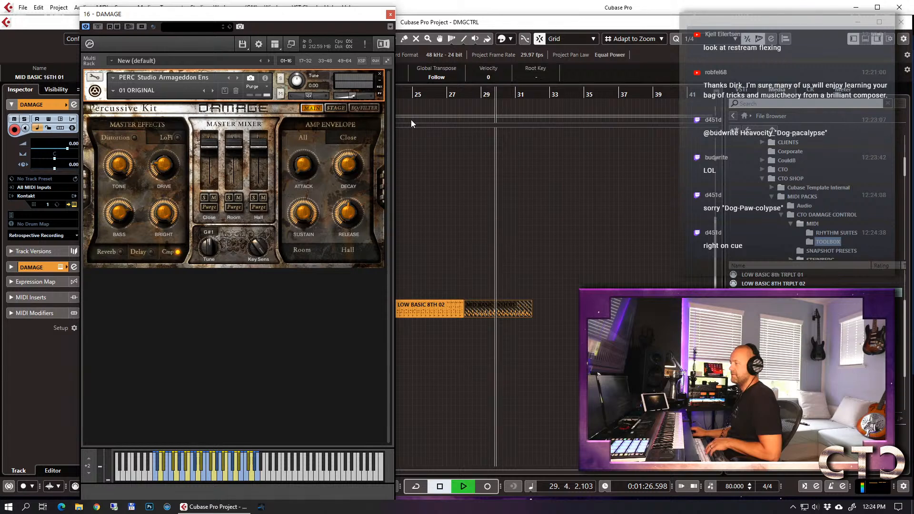
click(213, 91)
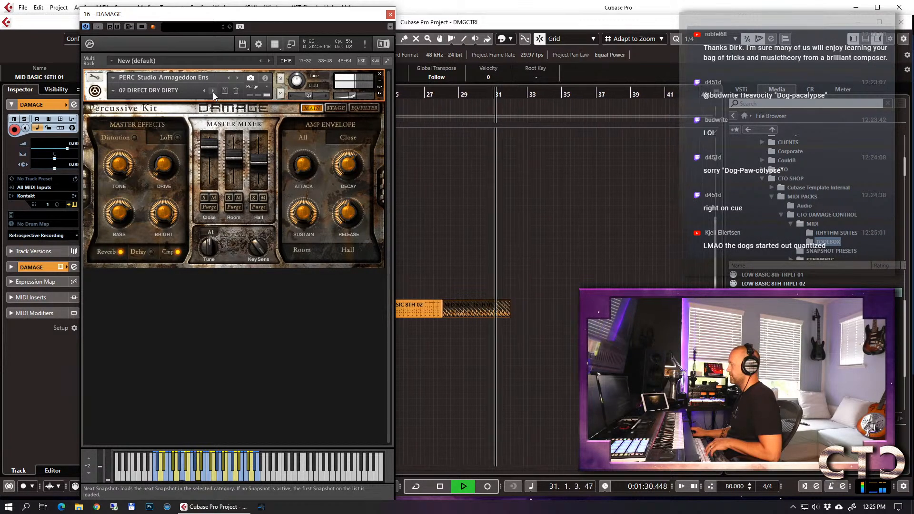
key(space)
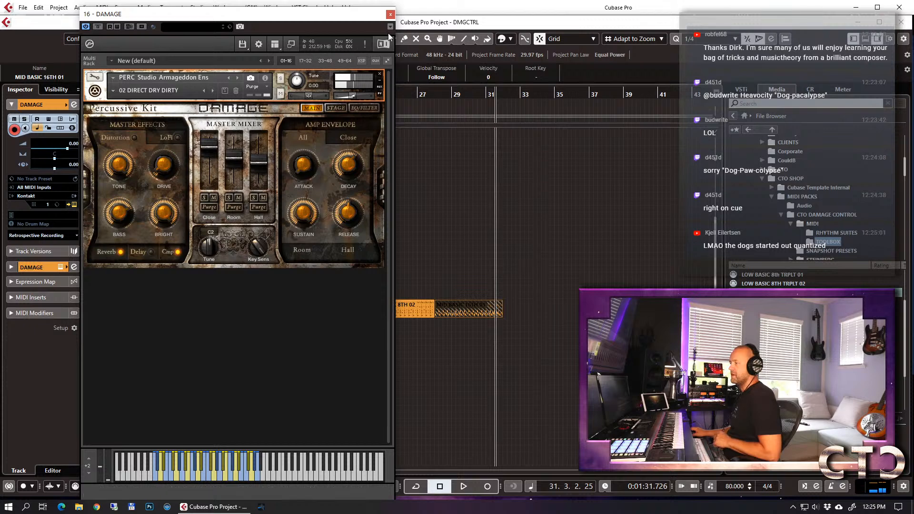
click(390, 15)
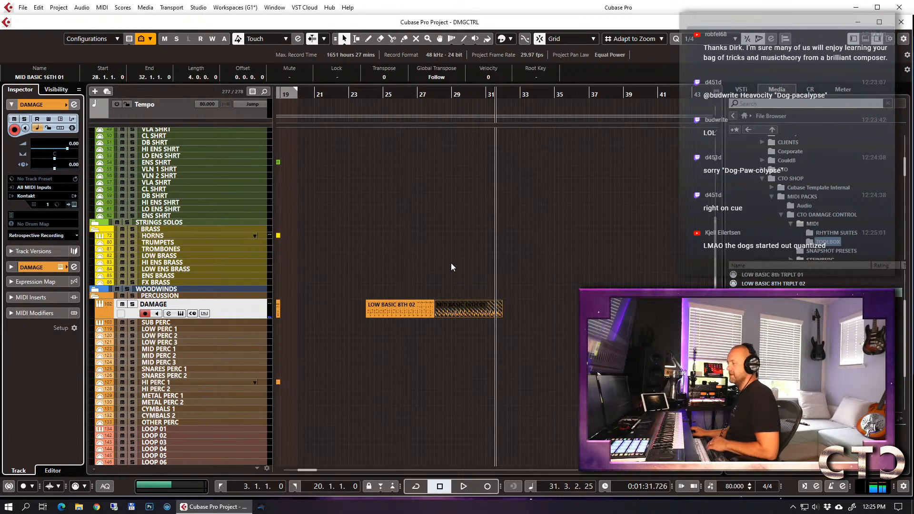
Delete the test patterns between bars 24 and 32 on the DAMAGE track.
key(Delete)
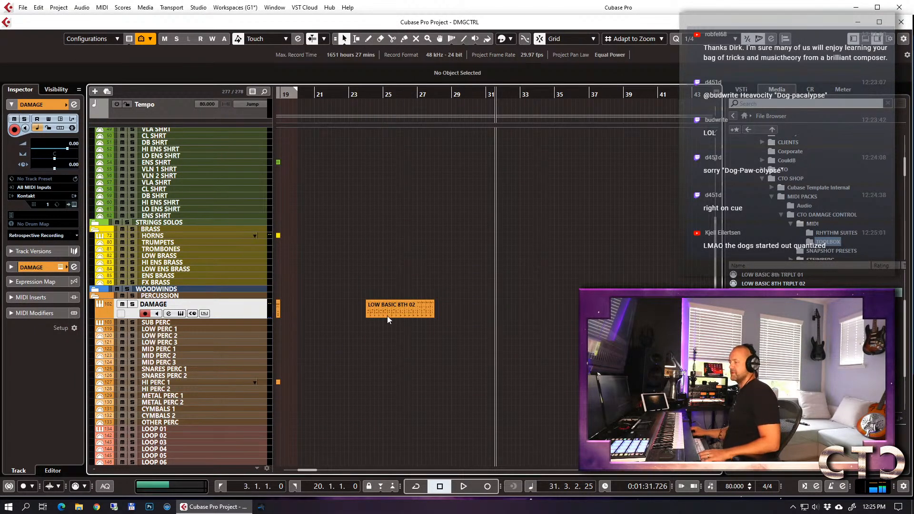
key(g)
key(g)
drag(400, 270, 464, 333)
key(Delete)
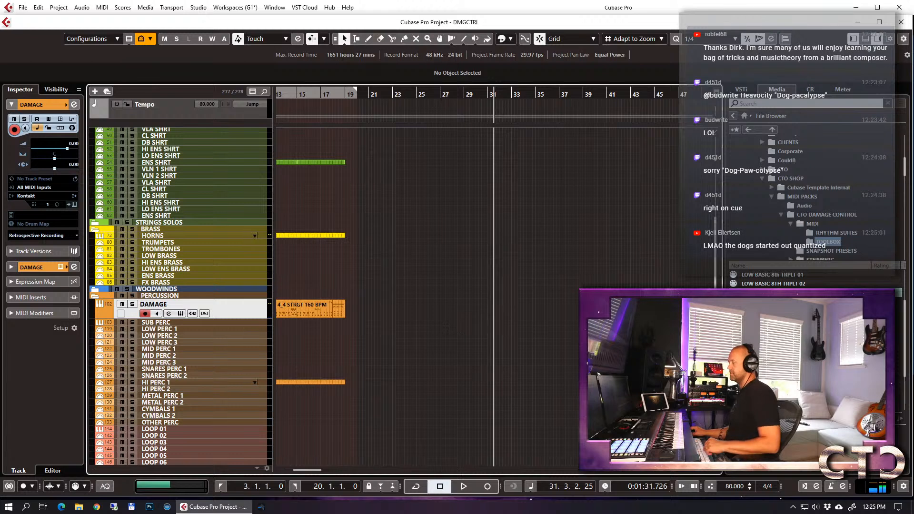
Open the RHYTHM SUITES folder and play the existing arrangement briefly from bar 3.
click(819, 233)
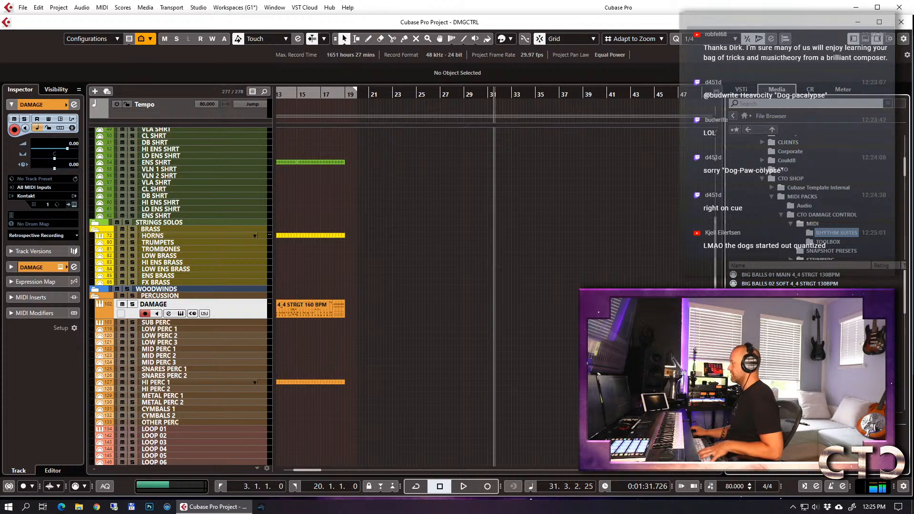
scroll(475, 321, left, 8)
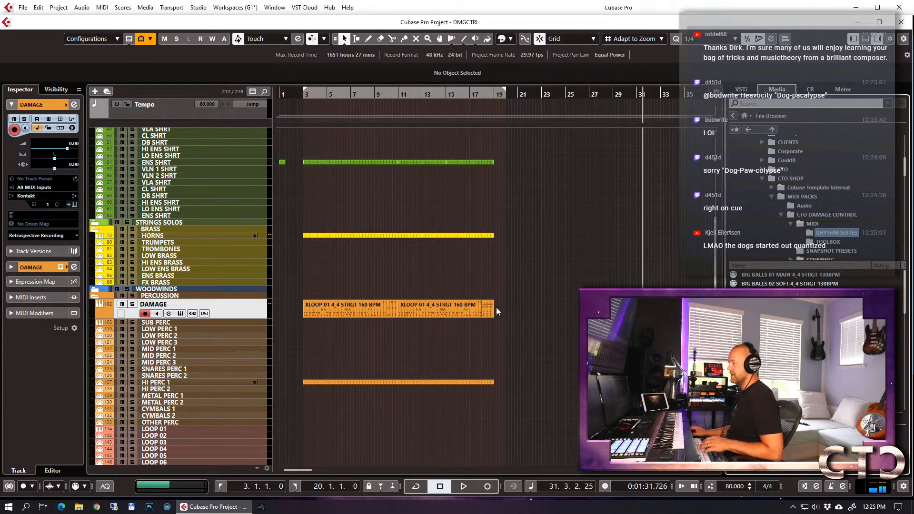
key(KP_1)
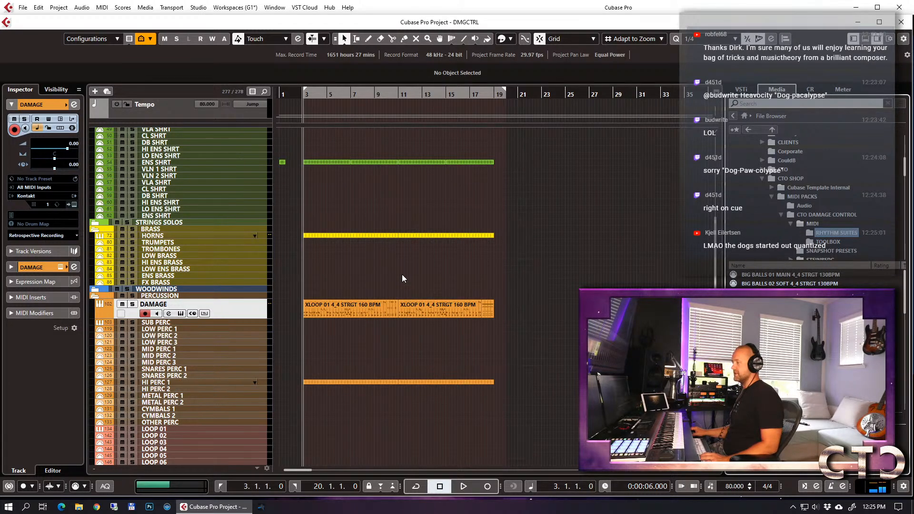
key(space)
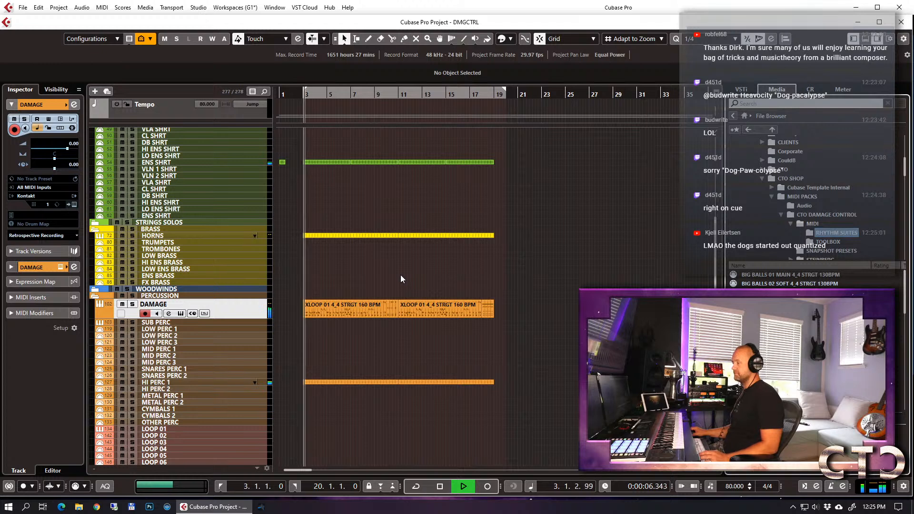
key(space)
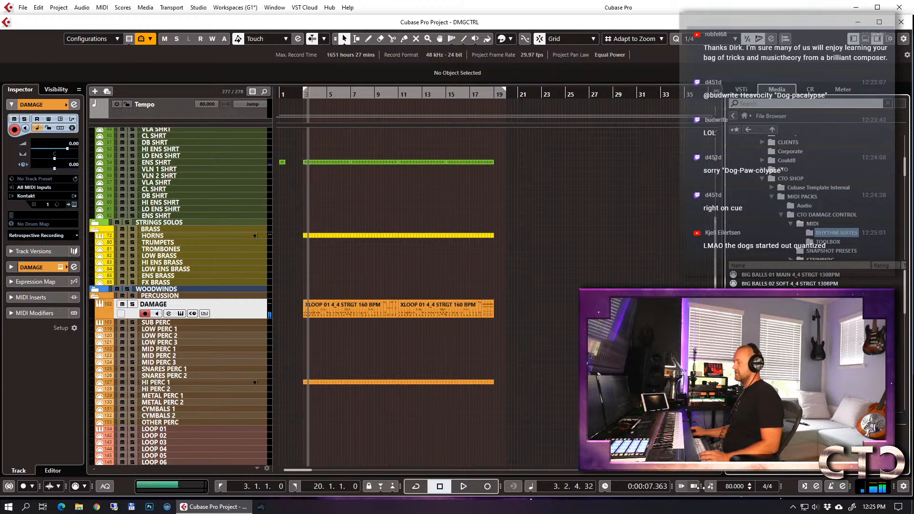
Set the project tempo back to 145 BPM and play the arrangement from bar 3.
double_click(729, 486)
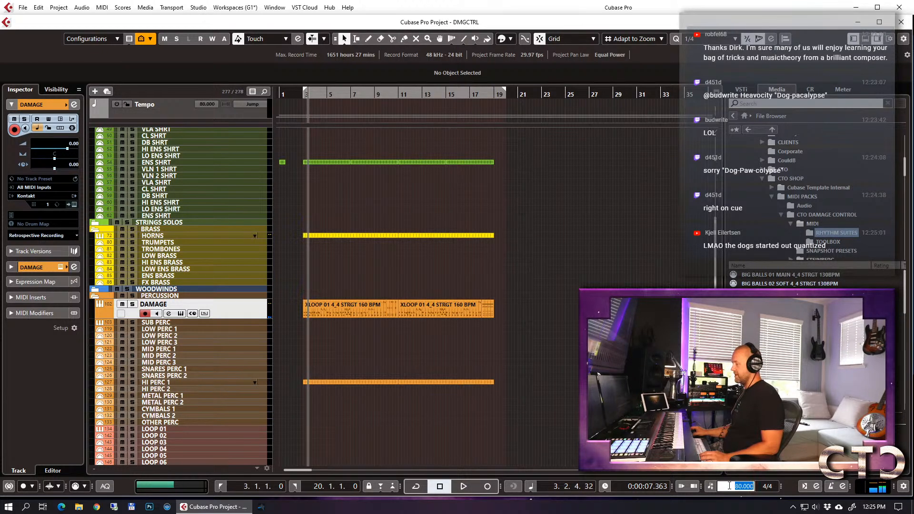
key(Return)
key(space)
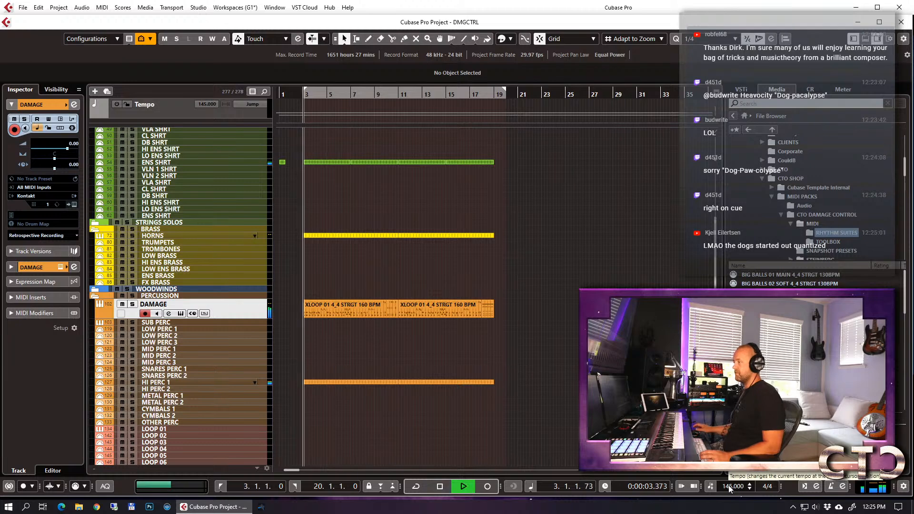
Listen to the arrangement through to bar 11 and stop playback.
key(g)
key(g)
key(g)
key(g)
key(h)
key(h)
key(h)
key(h)
key(h)
key(h)
key(h)
key(h)
key(h)
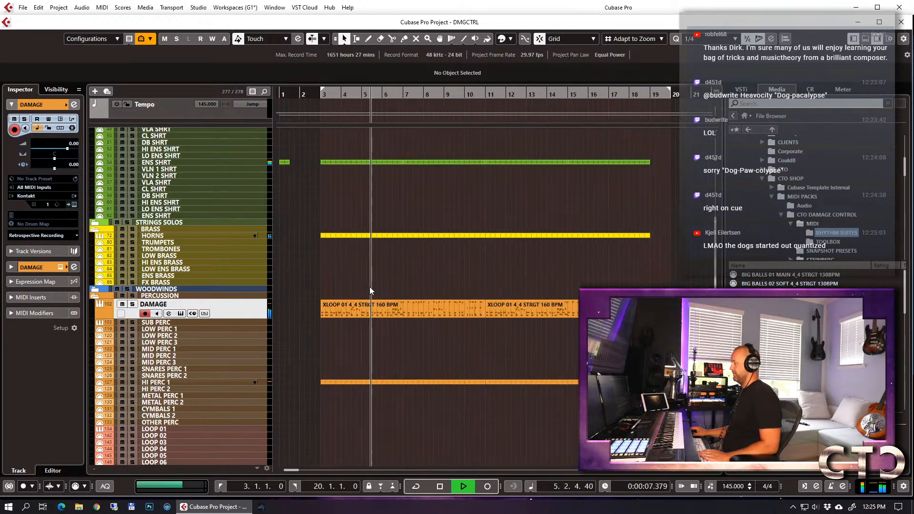
key(g)
key(g)
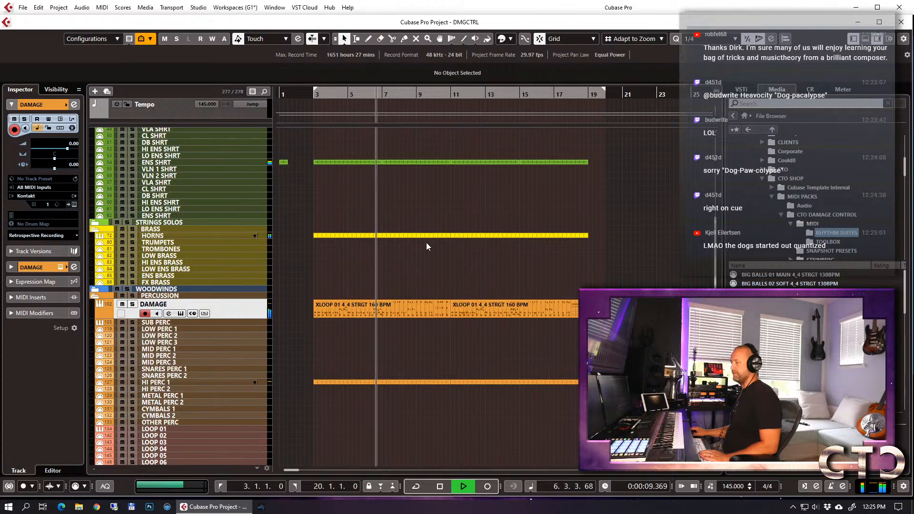
scroll(495, 214, up, 5)
scroll(495, 214, down, 5)
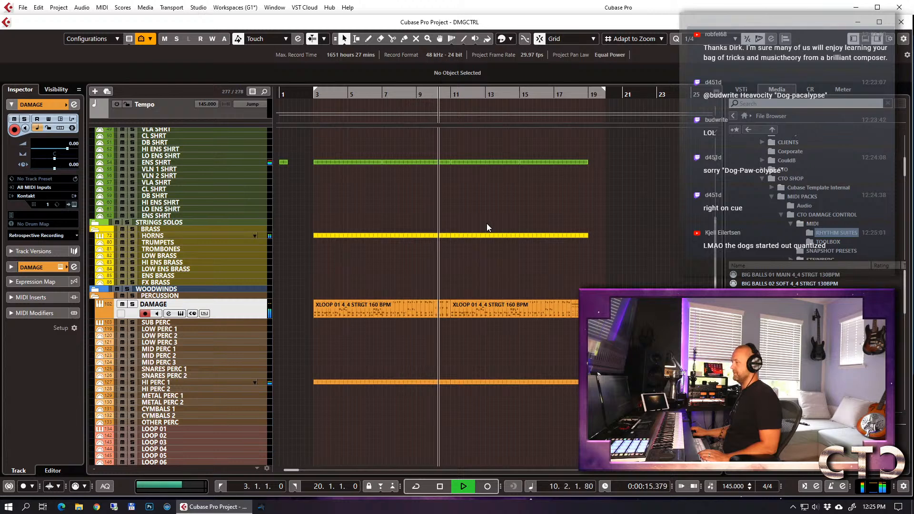
key(space)
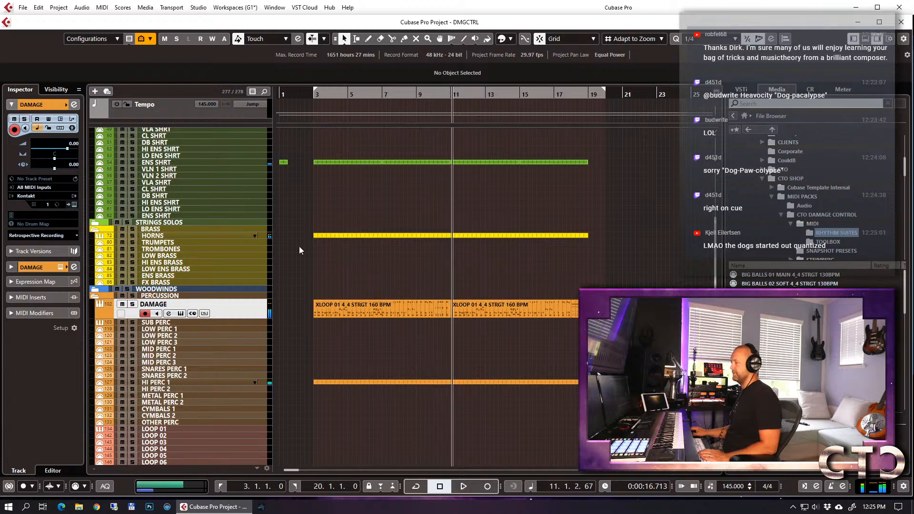
Open the HORNS track's Virtual Mix Rack insert and load an FG-401 compressor in its third visible slot.
click(155, 235)
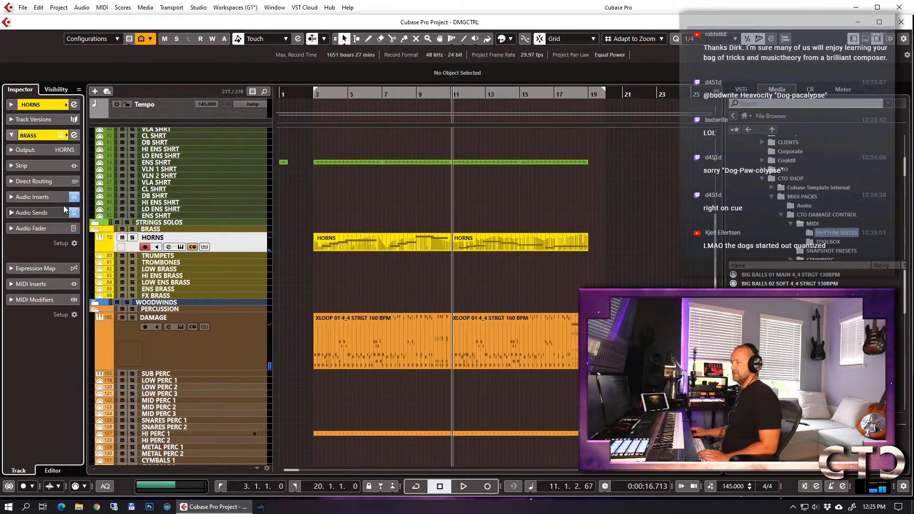
click(39, 197)
click(44, 215)
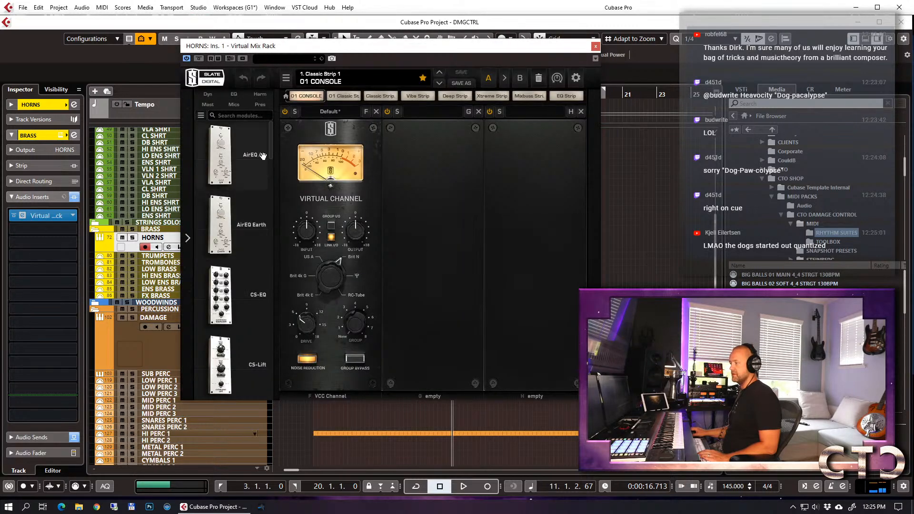
drag(271, 153, 270, 211)
scroll(262, 253, down, 6)
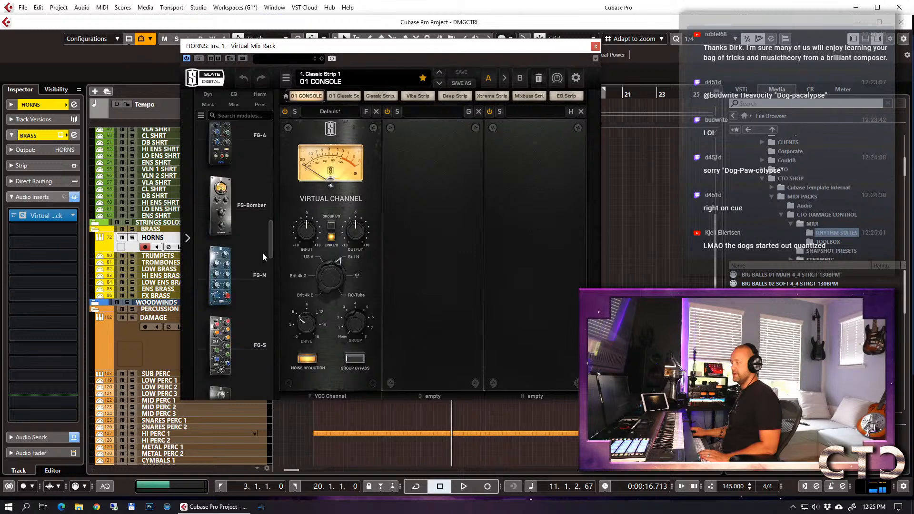
scroll(267, 219, up, 6)
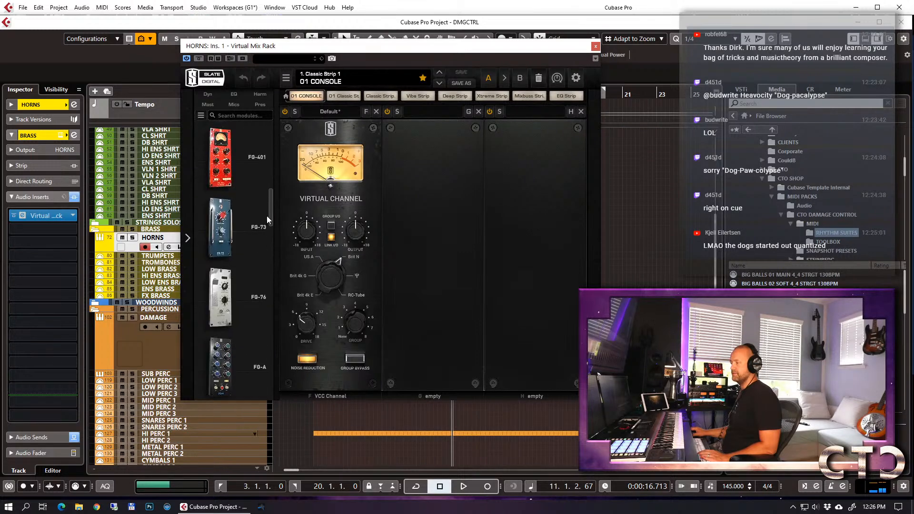
drag(220, 275, 508, 256)
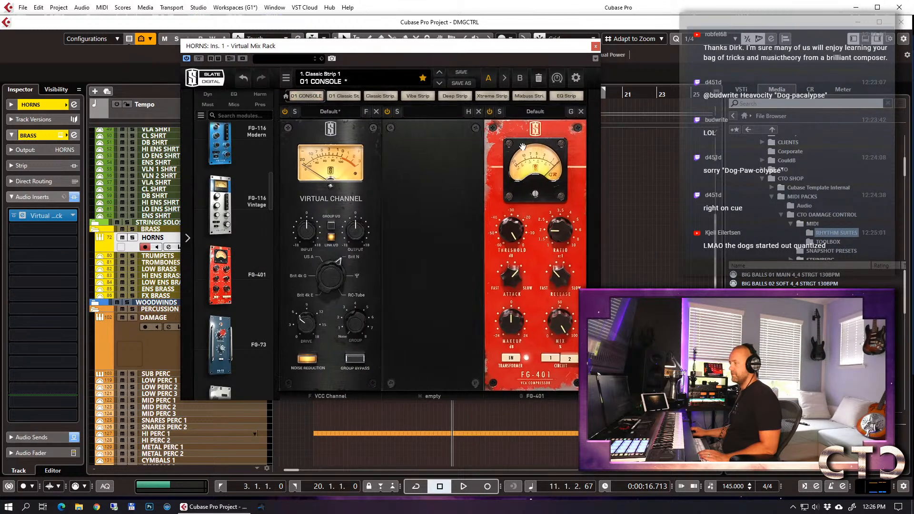
Set the FG-401's ratio to 3.5 and threshold to about -21.5 dB, and adjust its makeup gain while playing from bar 3.
drag(512, 50, 518, 270)
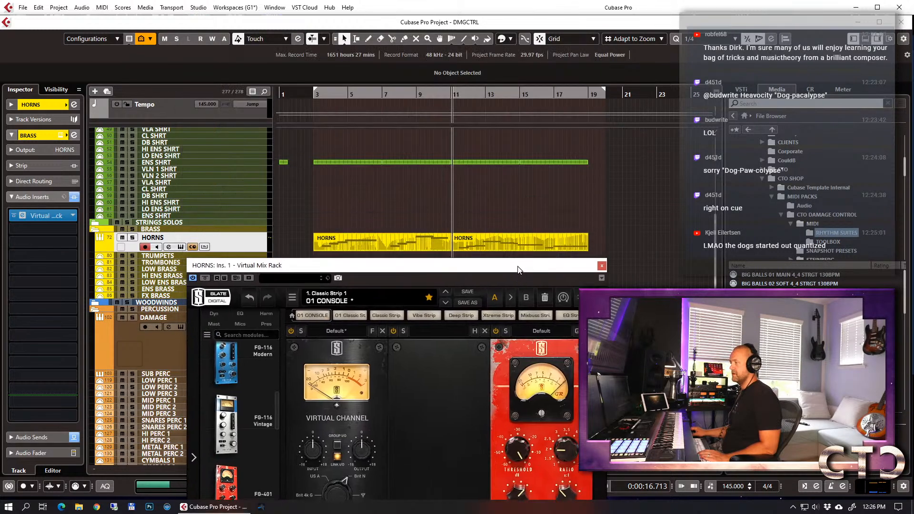
click(314, 95)
drag(518, 270, 520, 94)
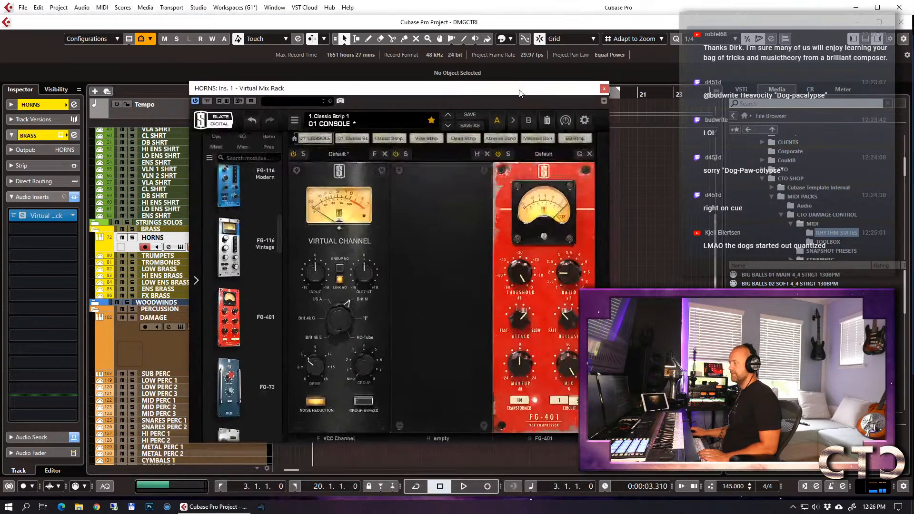
drag(567, 276, 572, 252)
key(space)
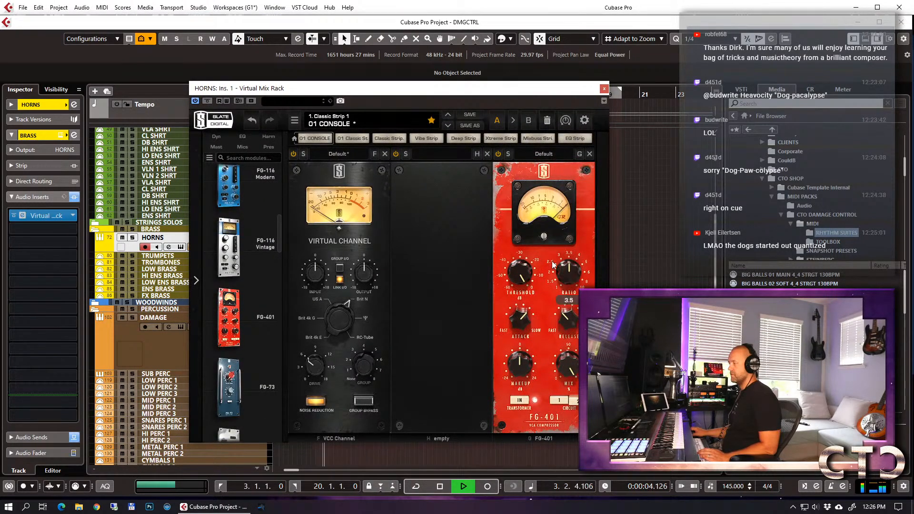
drag(518, 273, 521, 312)
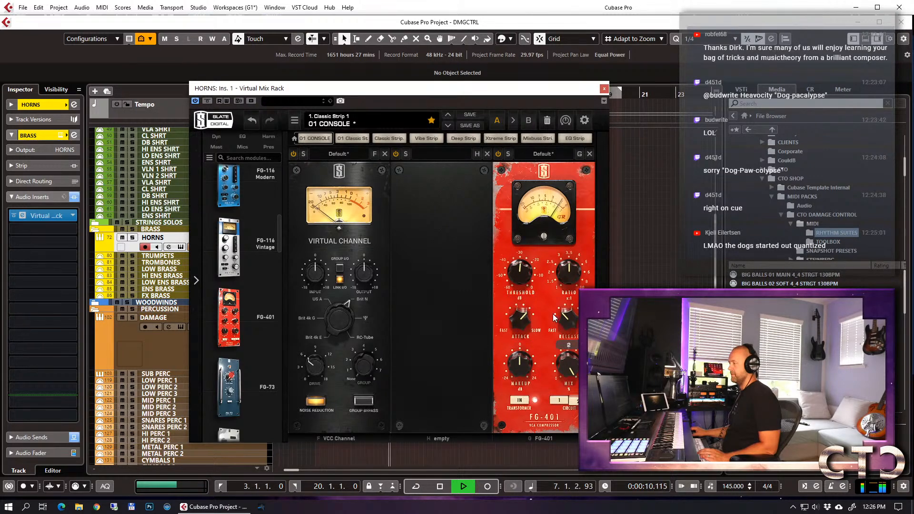
drag(521, 367, 526, 364)
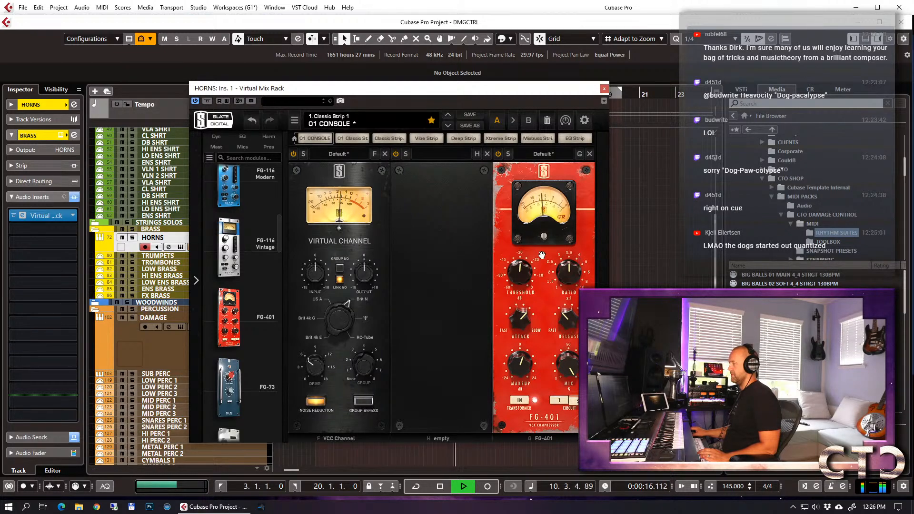
key(space)
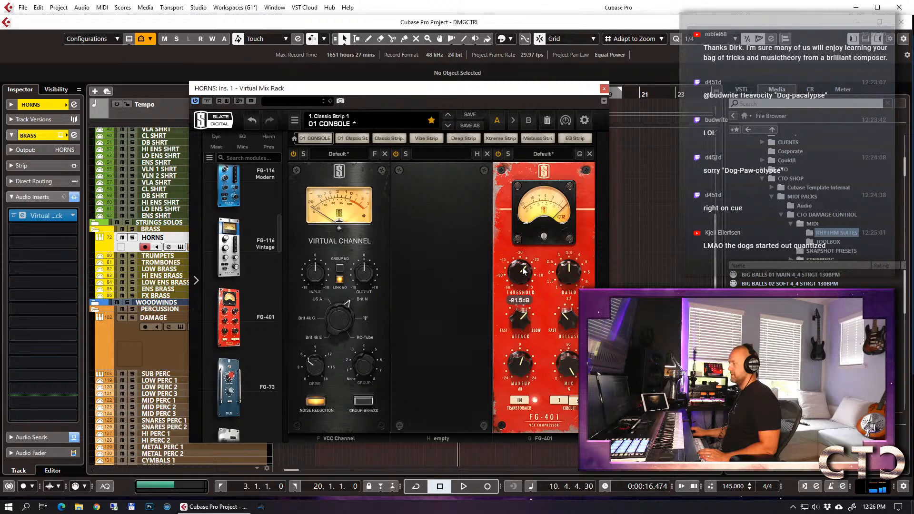
Replay the arrangement with the compressed horns, closing the Virtual Mix Rack along the way, and stop playback around bar 13.
drag(523, 90, 562, 247)
key(space)
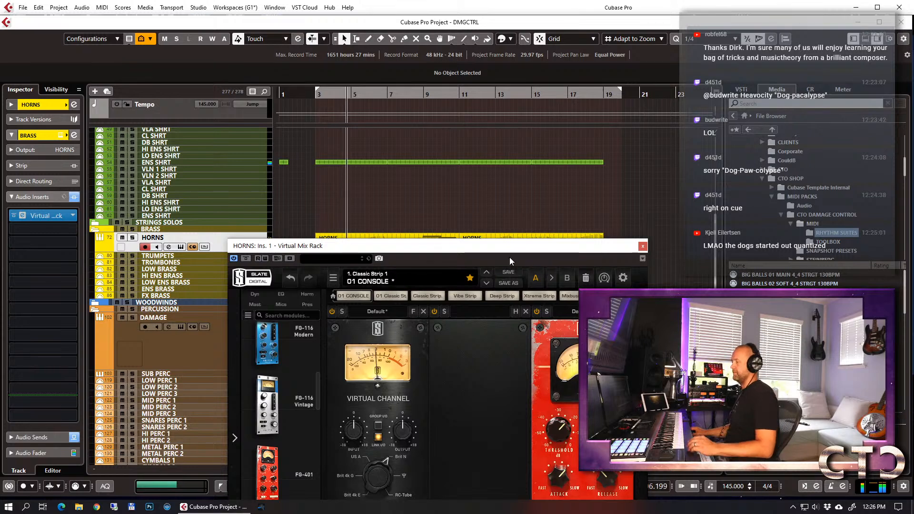
drag(490, 250, 480, 102)
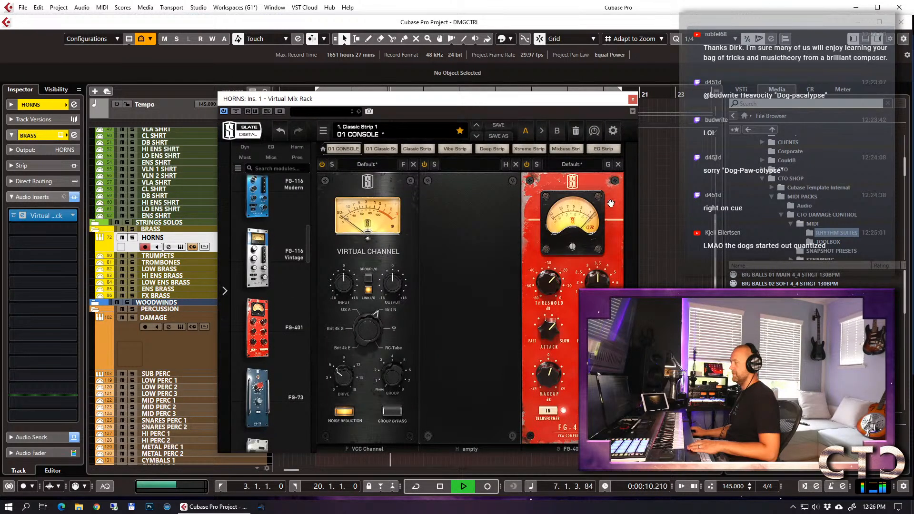
click(633, 99)
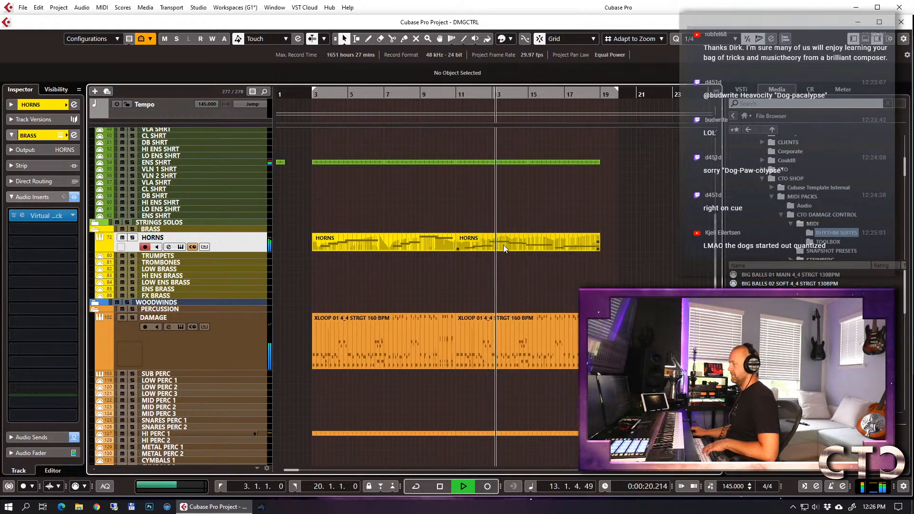
key(space)
Open the HORNS part starting at bar 11 for note editing and quantize its melody notes to 1/4.
click(486, 244)
key(Return)
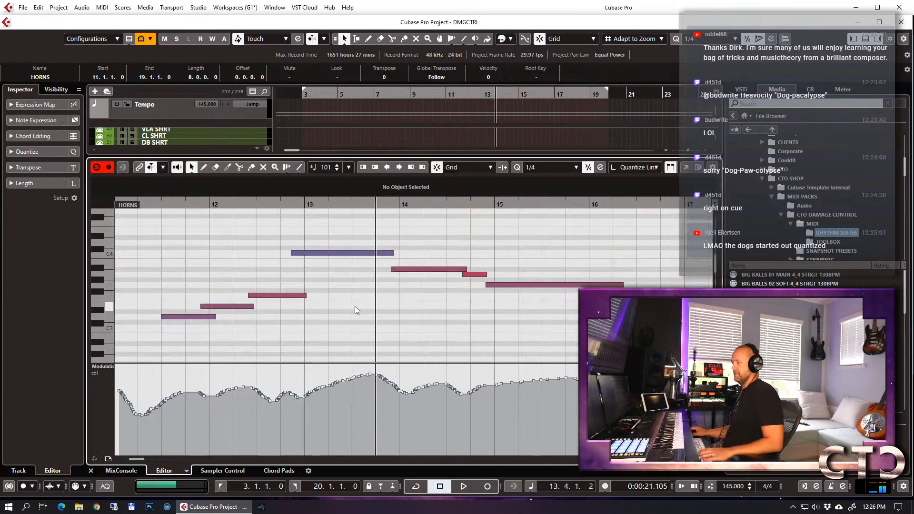
drag(253, 218, 529, 336)
key(q)
click(349, 241)
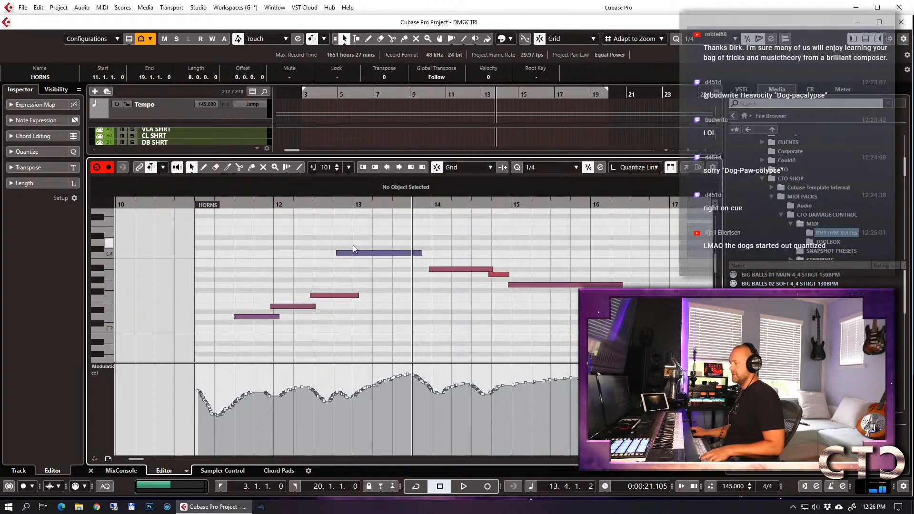
Move the C4 horn note to start at bar 13 and tighten the melody notes to the 1/4 grid.
drag(350, 252, 367, 253)
drag(538, 228, 273, 342)
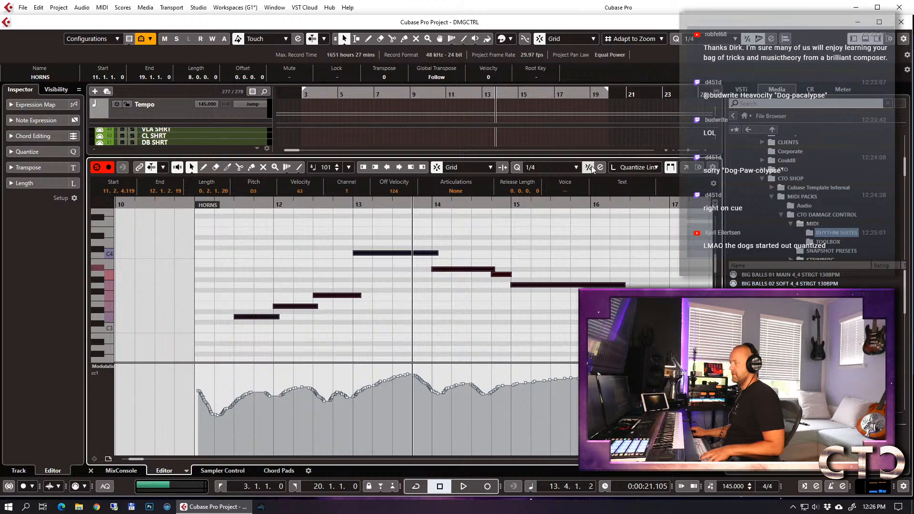
drag(538, 226, 278, 328)
drag(582, 231, 294, 333)
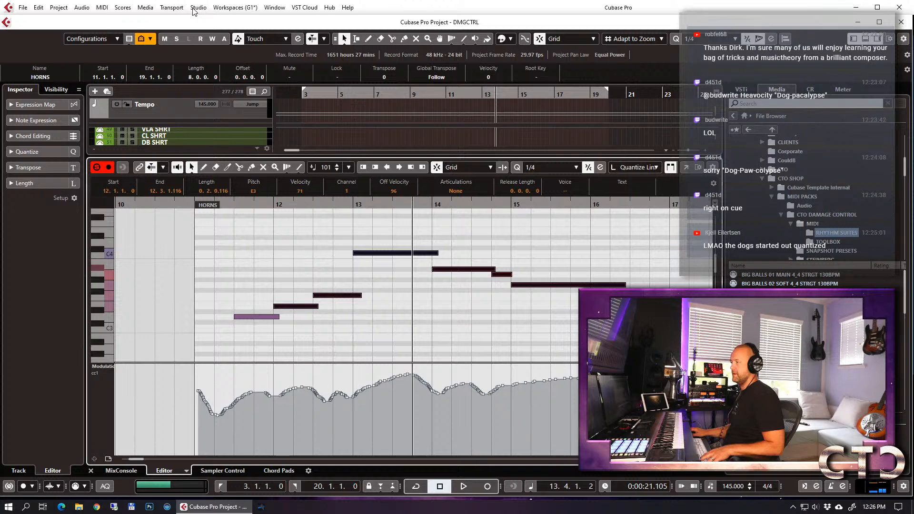
Apply the CSS Fast and CSS SLOW logical presets to the selected horn notes, leaving out the first note.
click(102, 7)
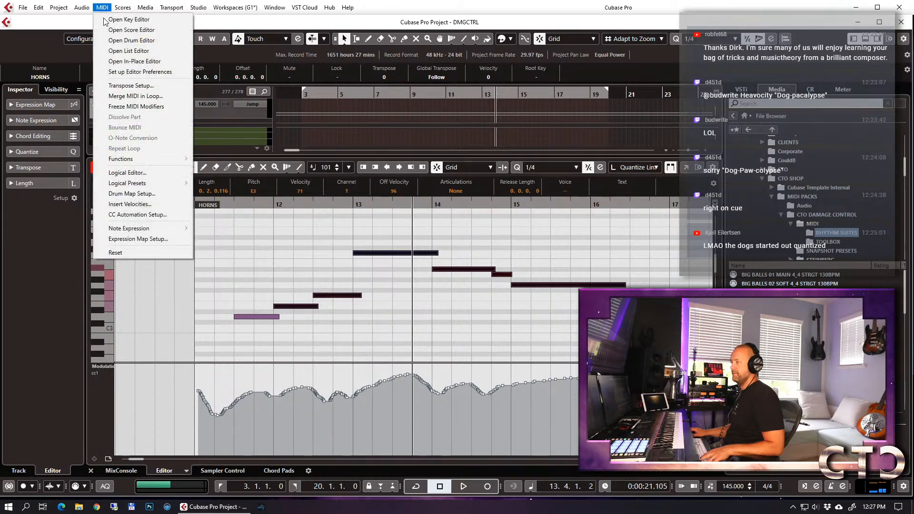
mouse_move(172, 187)
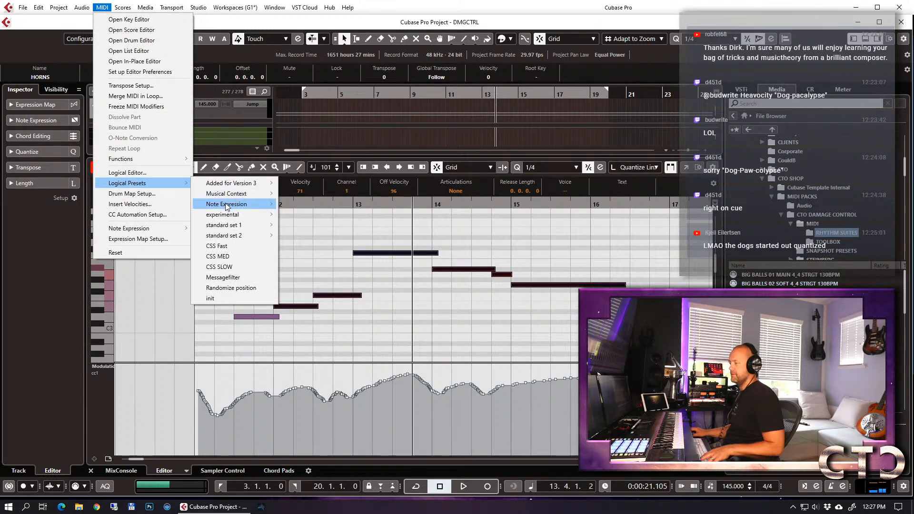
click(220, 246)
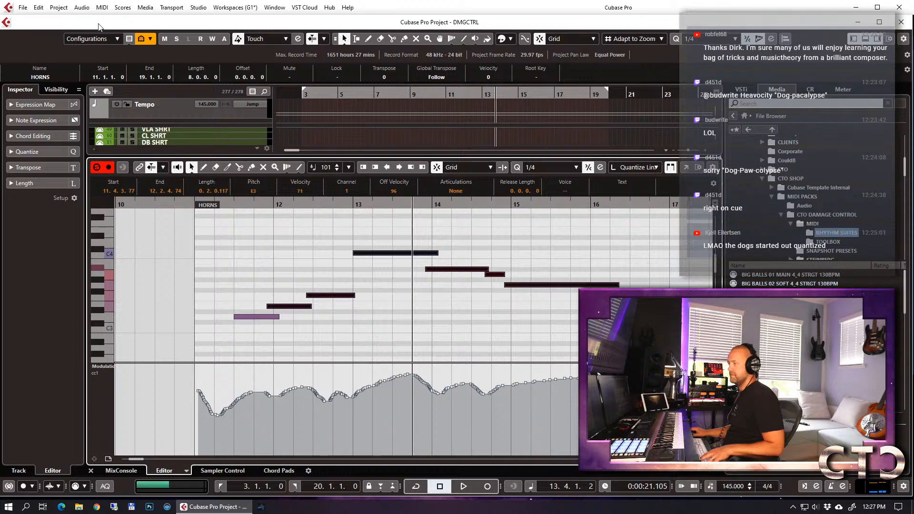
click(60, 8)
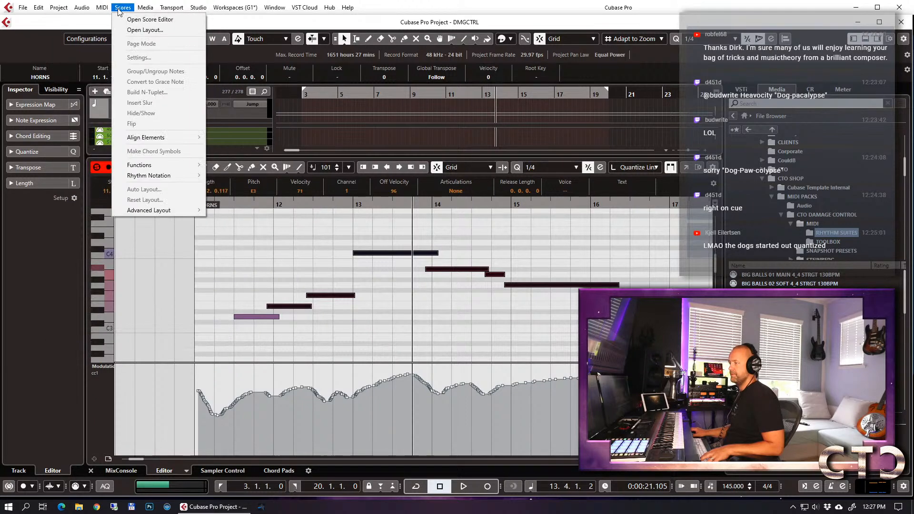
mouse_move(153, 185)
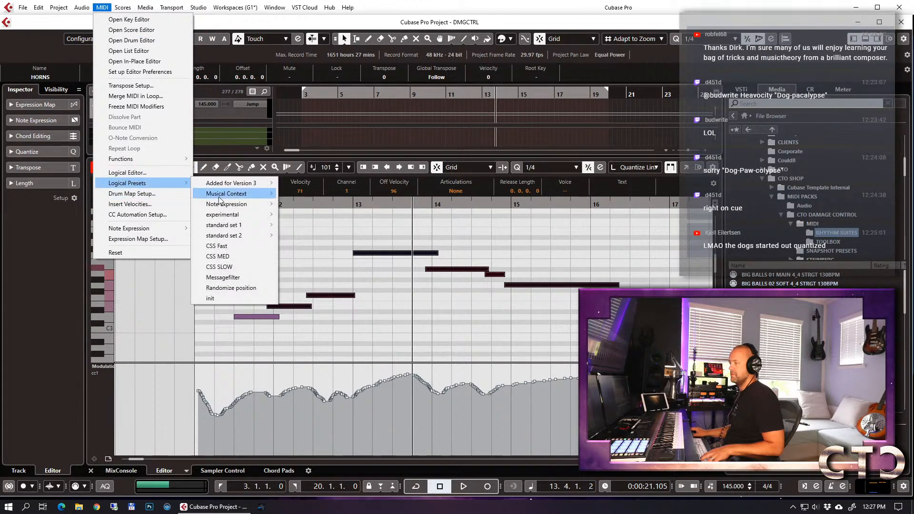
mouse_move(231, 238)
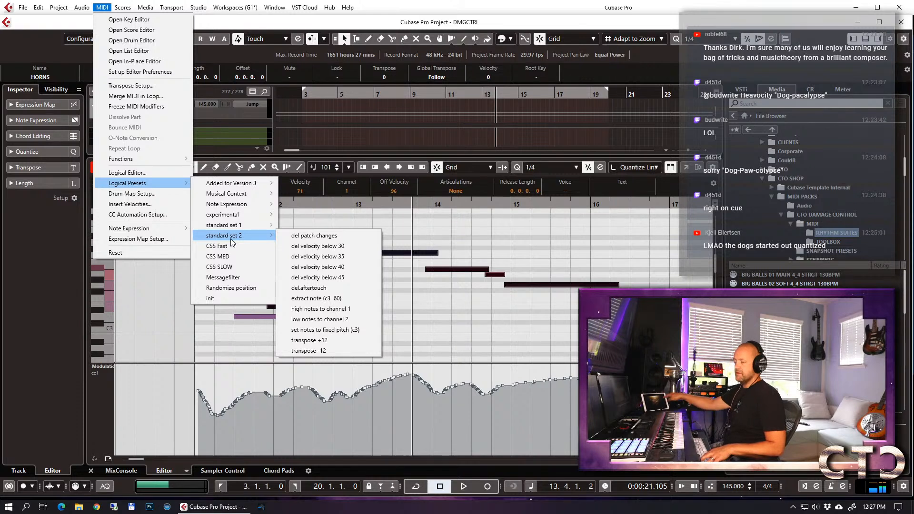
click(217, 267)
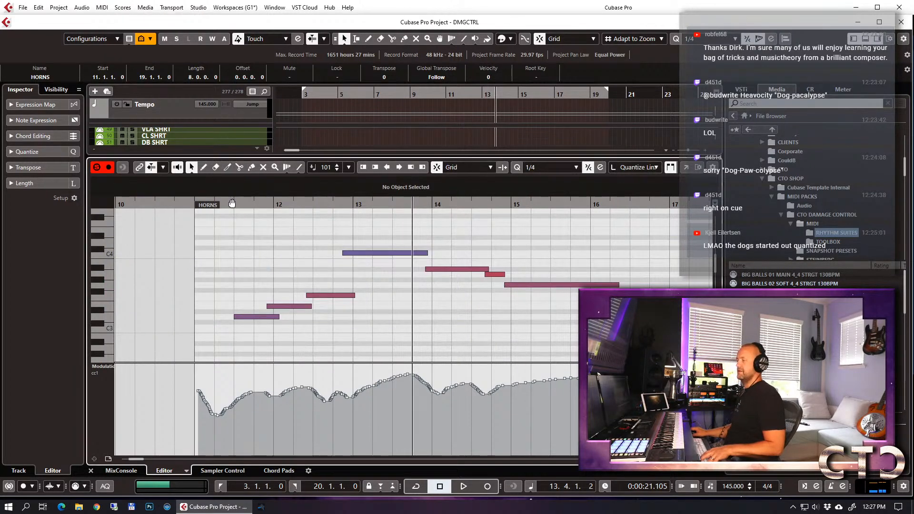
Play the retimed horn part from around bar 11 to its end at bar 19, then close the note editor.
click(193, 205)
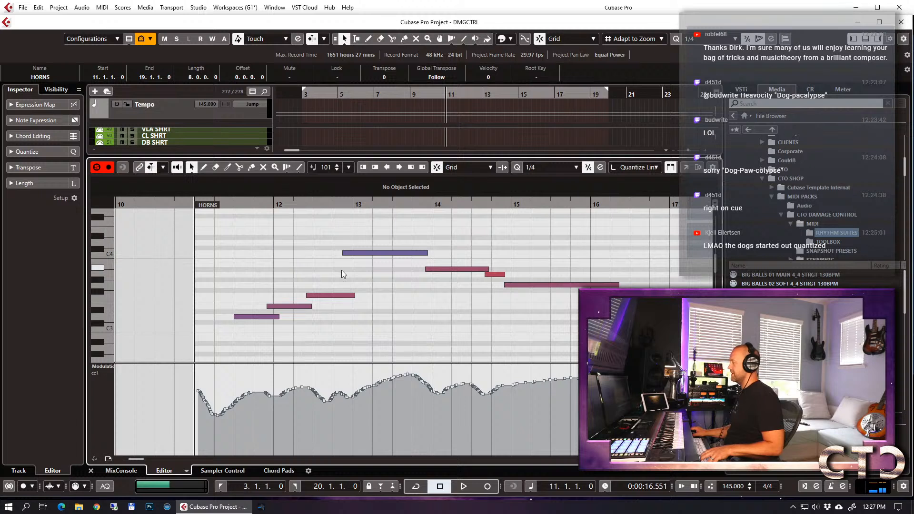
key(space)
key(space)
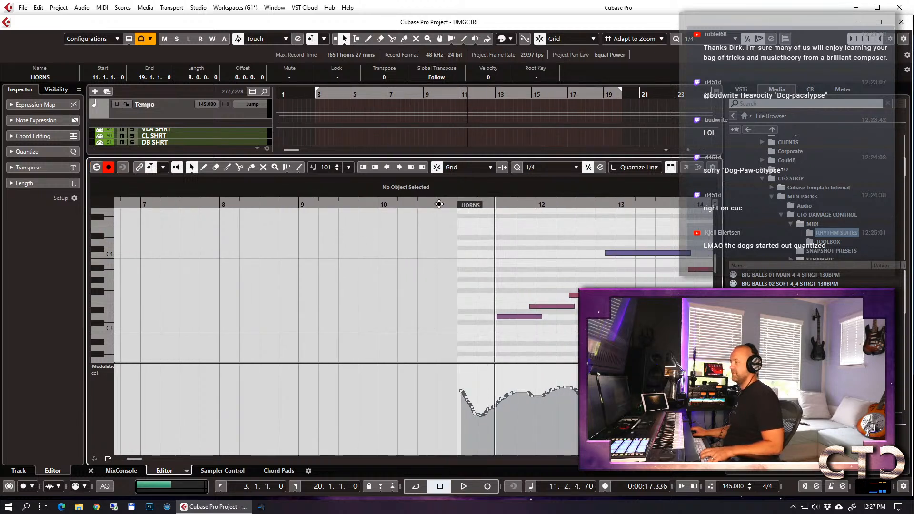
key(space)
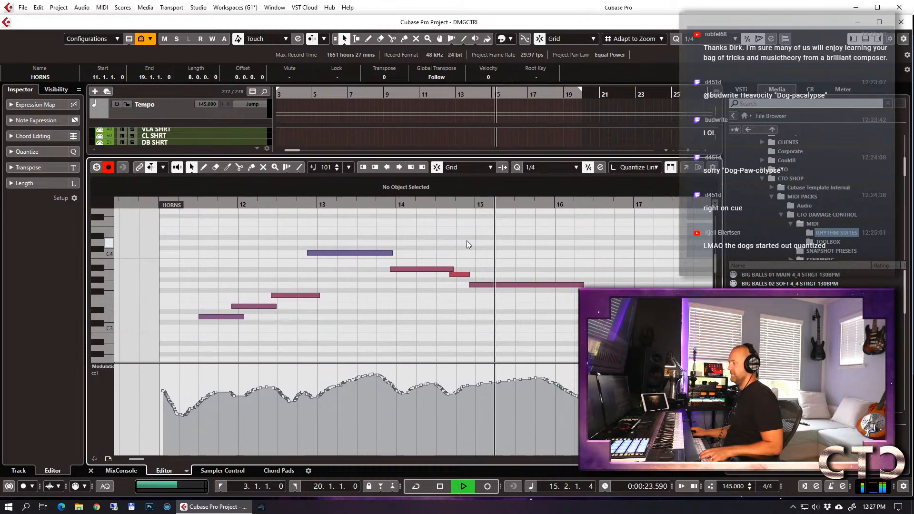
key(g)
key(g)
key(g)
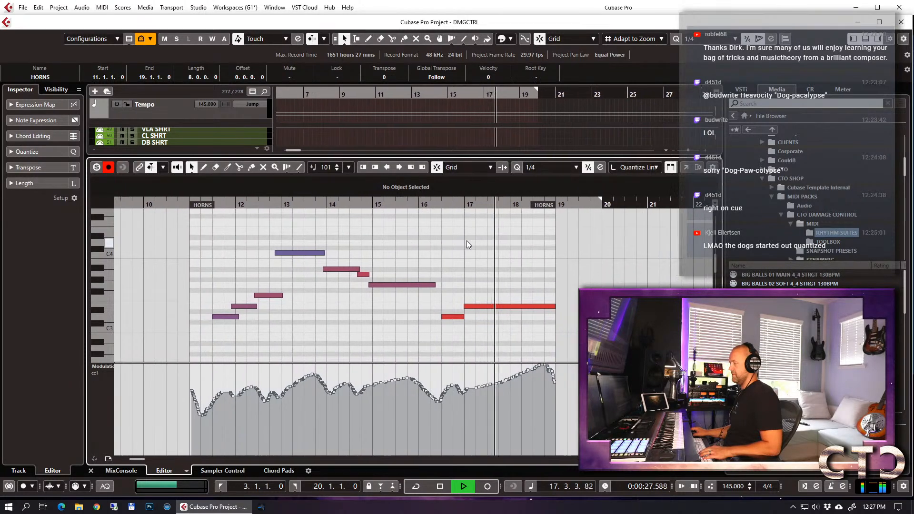
key(h)
key(h)
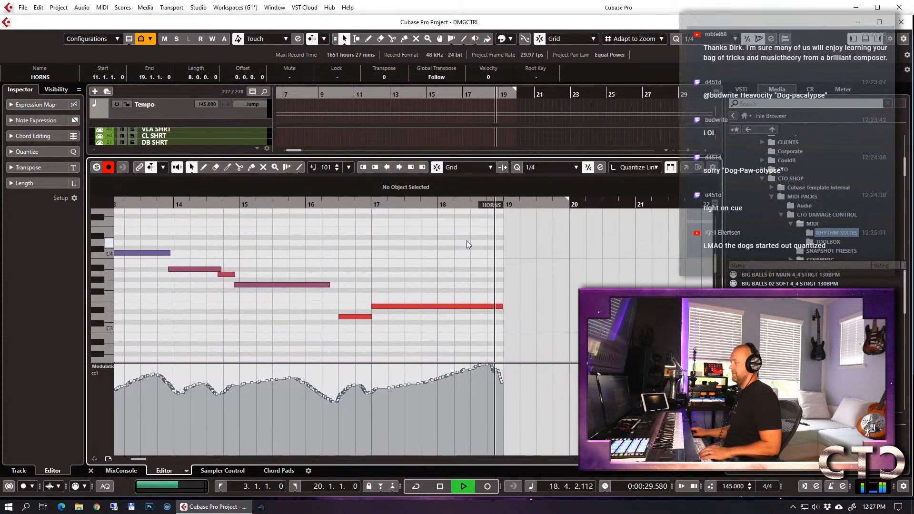
key(space)
key(ctrl+e)
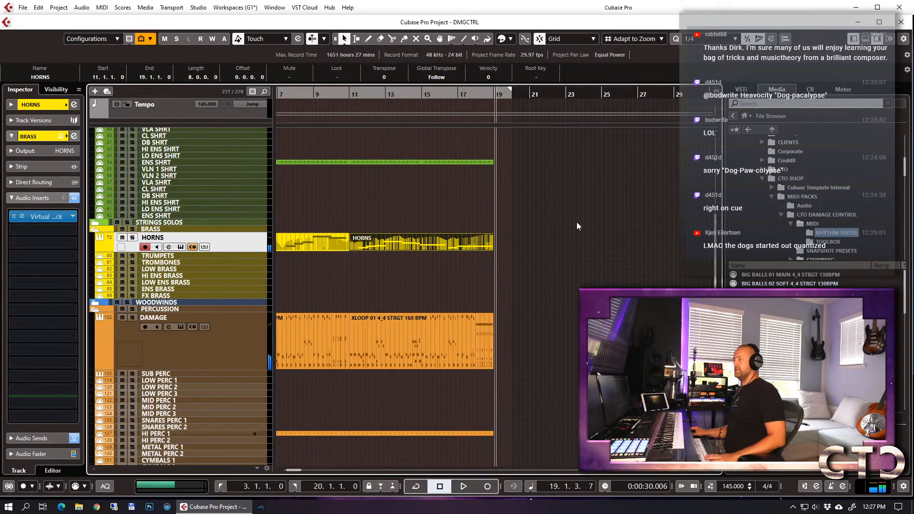
Load the Areia 16Vlns+10Vls 8va Legato patch into the HI slot of the STR LONG rack used by HI ENS LNG.
scroll(568, 228, left, 3)
scroll(477, 292, up, 5)
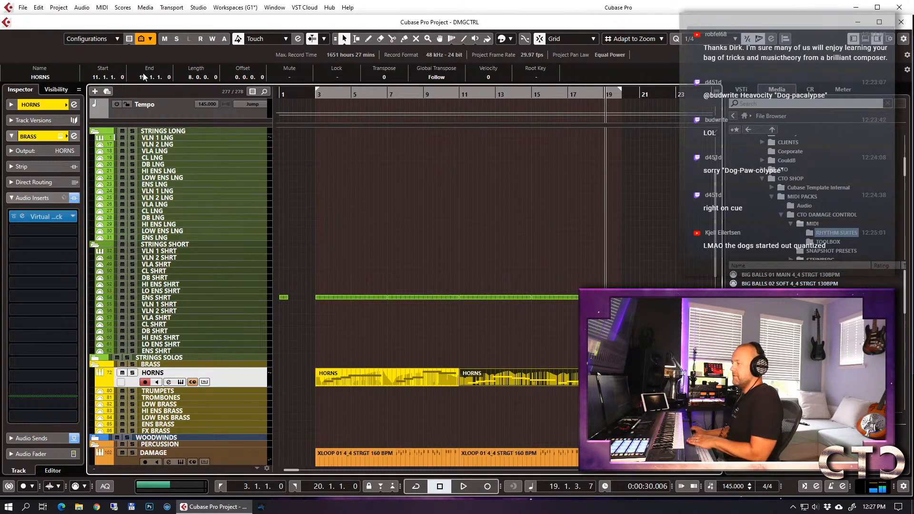
click(174, 192)
click(175, 172)
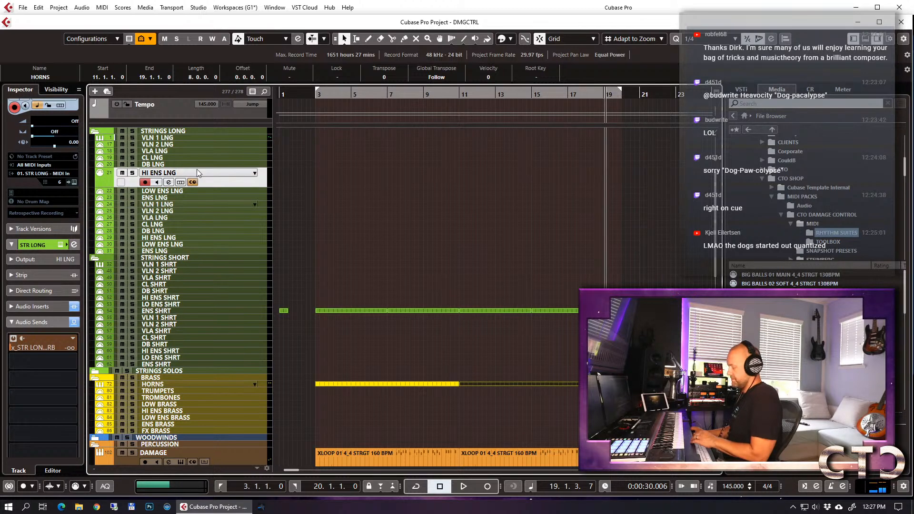
click(192, 182)
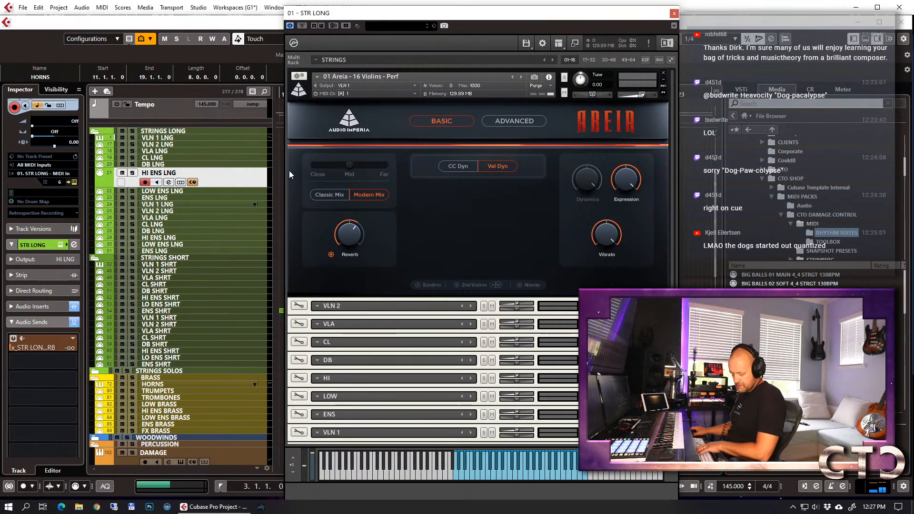
click(318, 384)
mouse_move(343, 387)
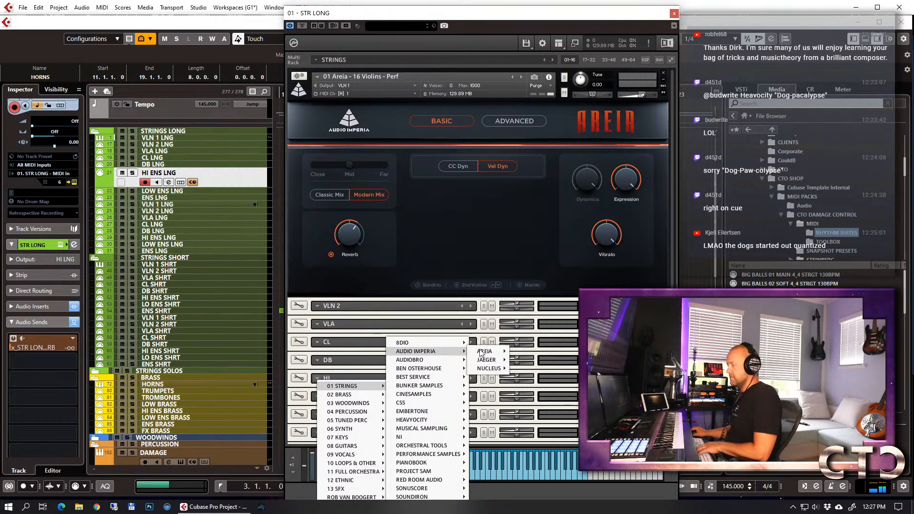
mouse_move(506, 350)
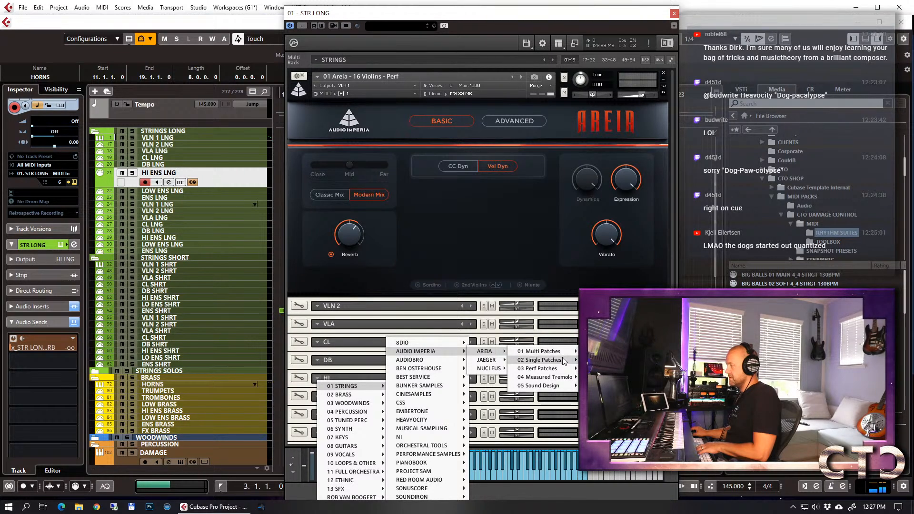
mouse_move(540, 360)
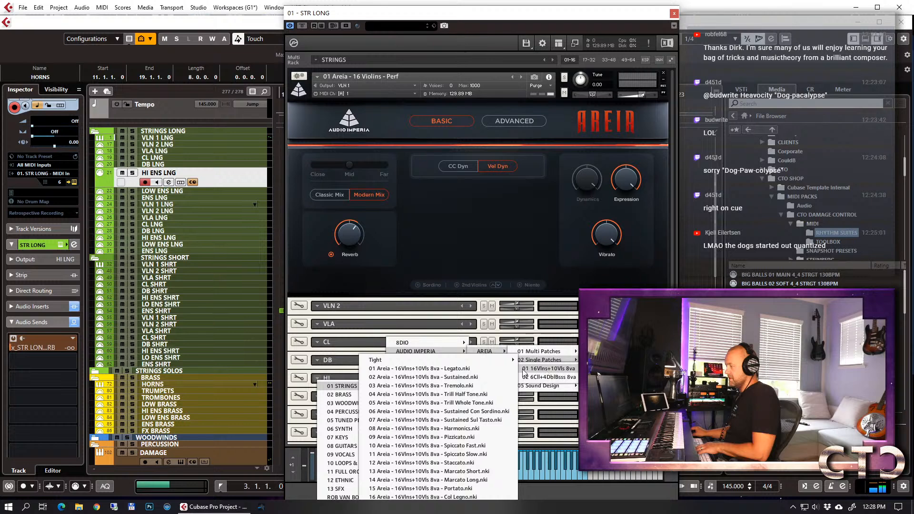
click(486, 369)
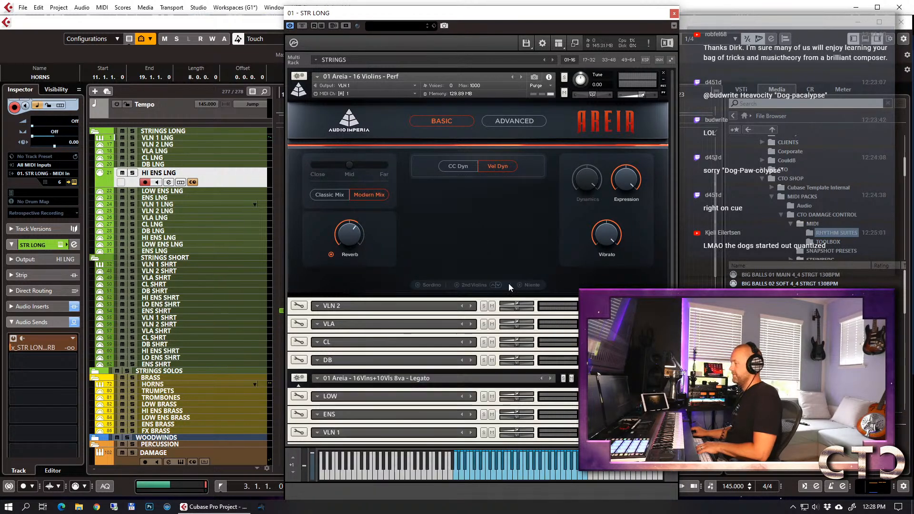
click(675, 14)
Set the HI ENS LNG track's reverb send level to -9.34.
click(255, 172)
click(235, 172)
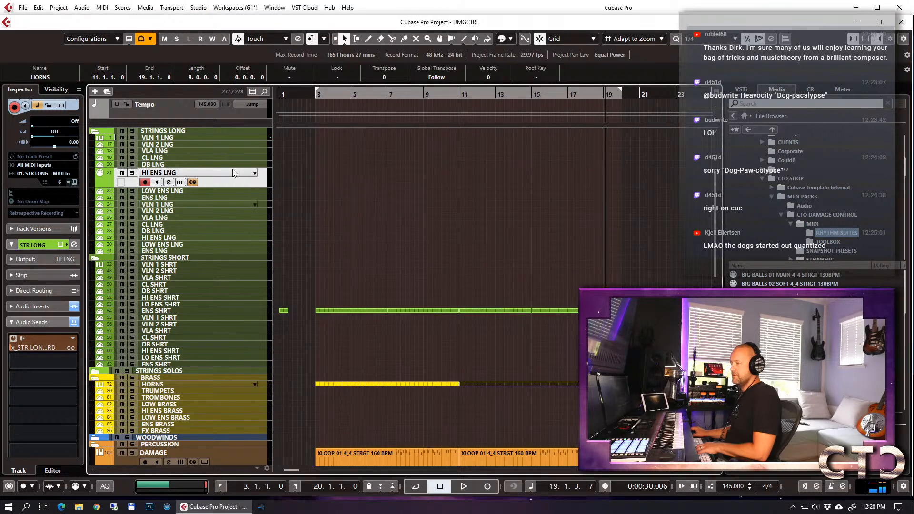
drag(13, 349, 62, 351)
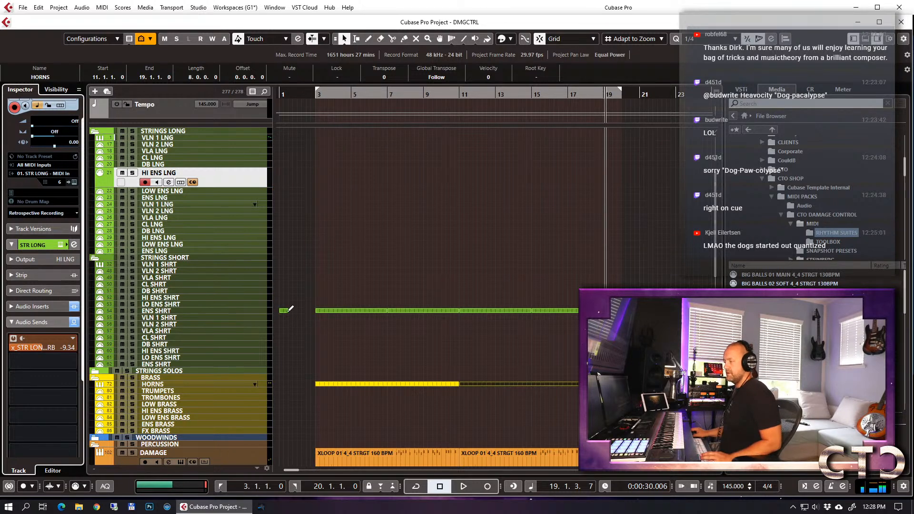
Copy the ENS SHRT clip at bar 1 onto the HI ENS LNG track, audition it, and set that track's delay to -250 ms.
drag(282, 310, 279, 178)
key(KP_Decimal)
key(space)
key(space)
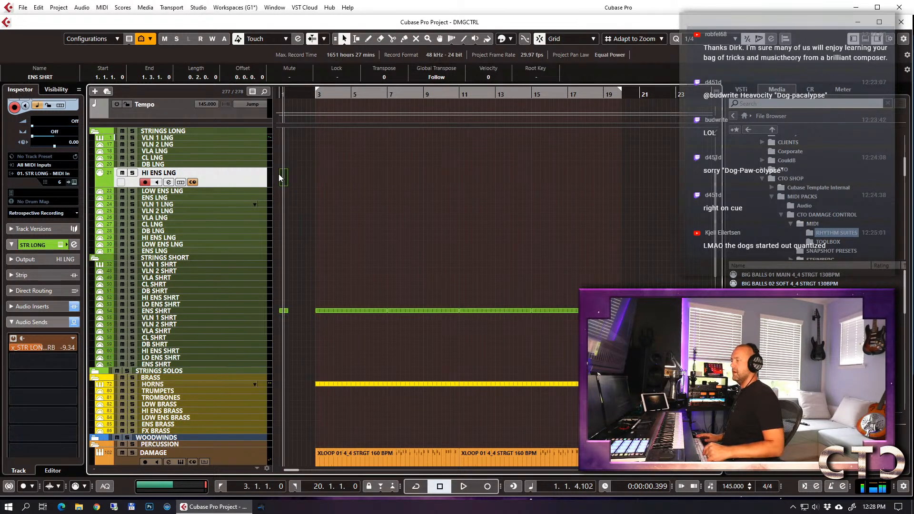
double_click(65, 143)
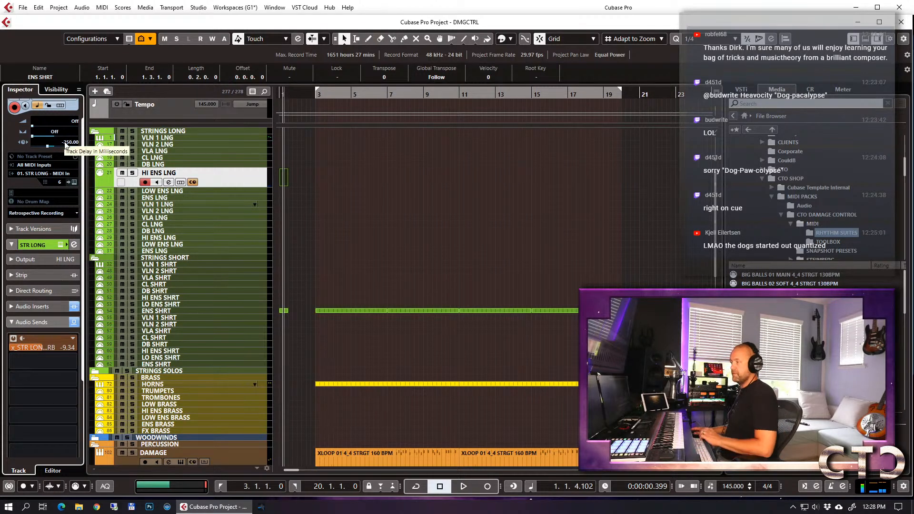
Record a high strings melody with modulation on HI ENS LNG from bar 3 to about bar 19.
key(KP_1)
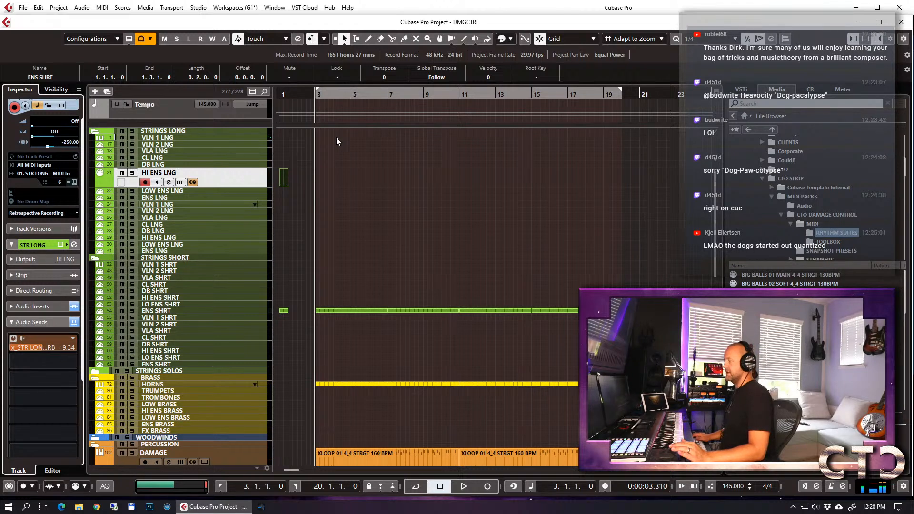
key(KP_Multiply)
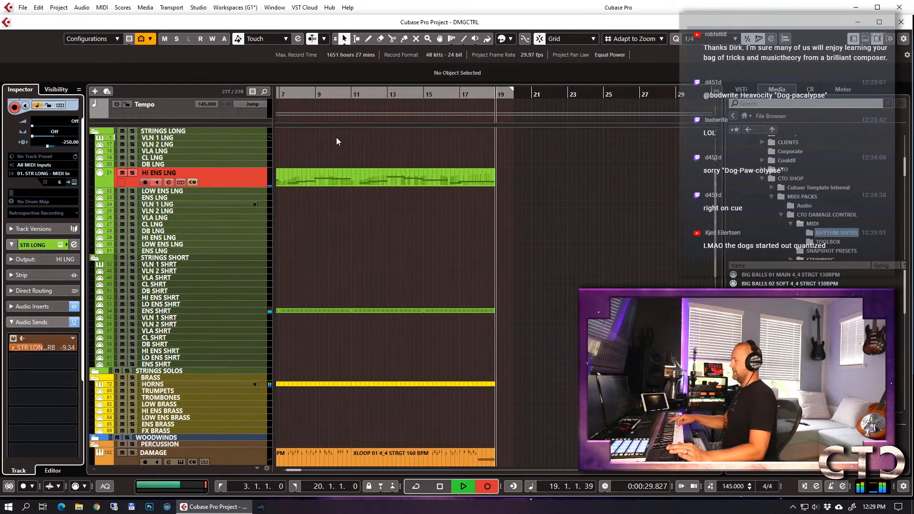
key(space)
Extend the start of the first recorded HI ENS LNG note back to 3.3.1, and play the cue's opening from bar 1.
double_click(451, 178)
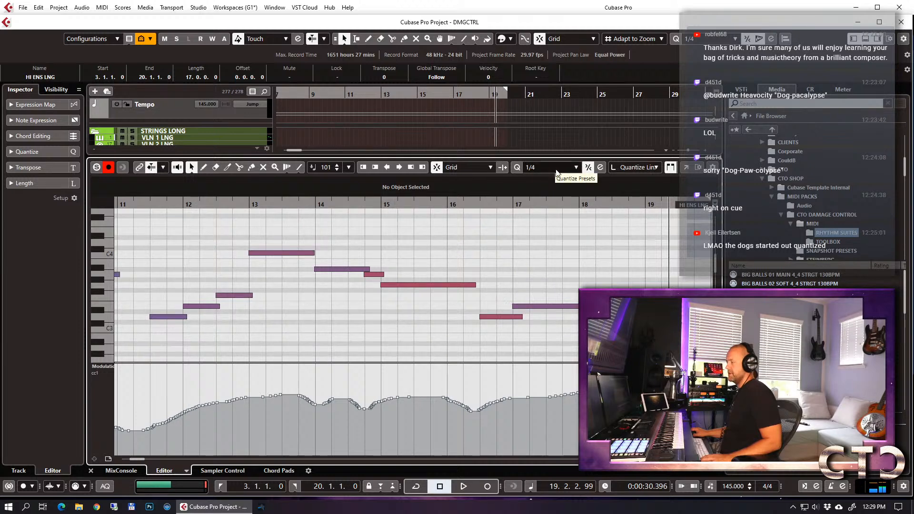
scroll(519, 296, left, 10)
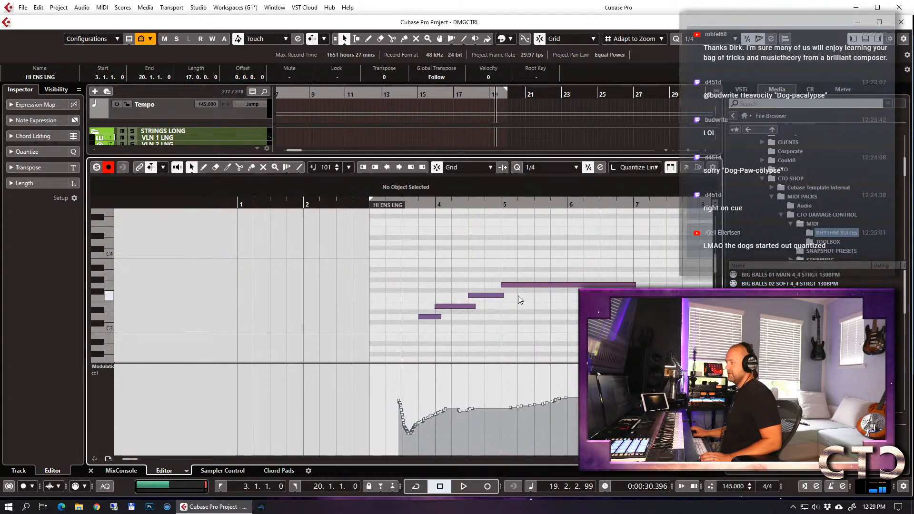
key(Return)
key(KP_Decimal)
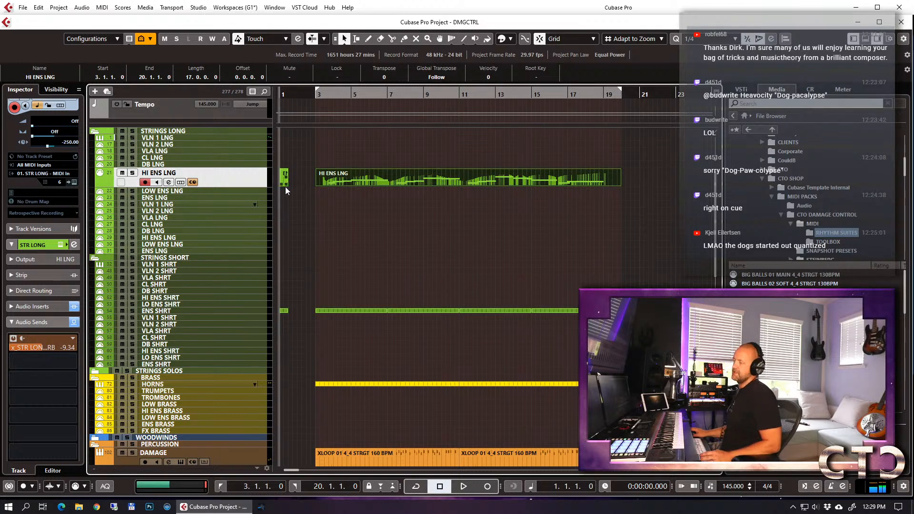
key(space)
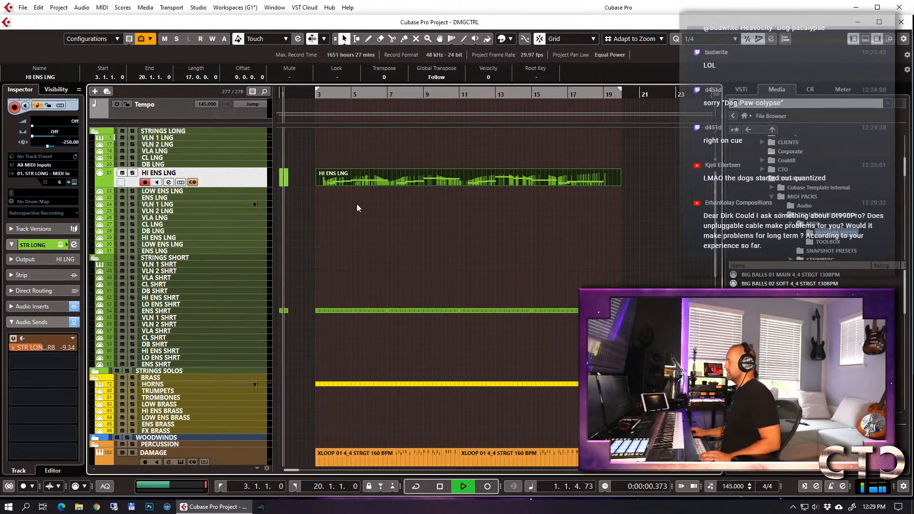
key(space)
Redraw the modulation curve under the first HI ENS LNG note as a smooth rise from a low value.
click(332, 181)
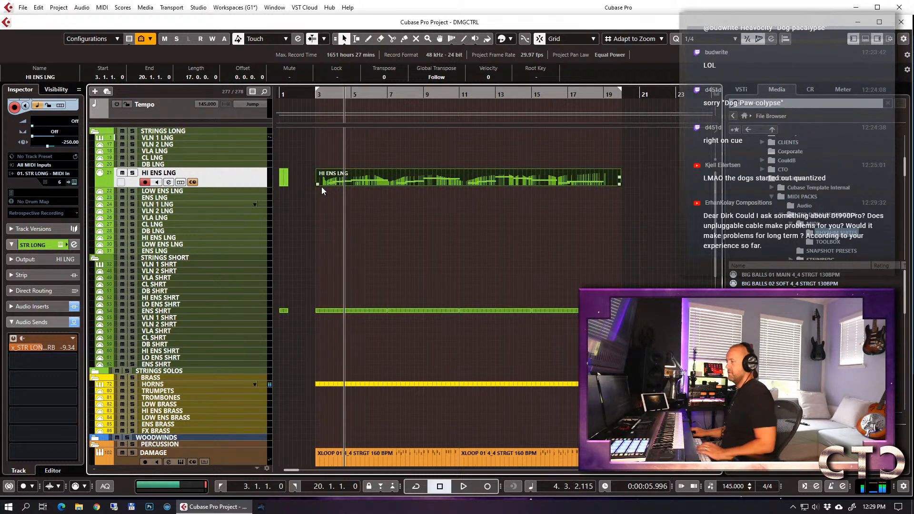
double_click(332, 181)
click(171, 316)
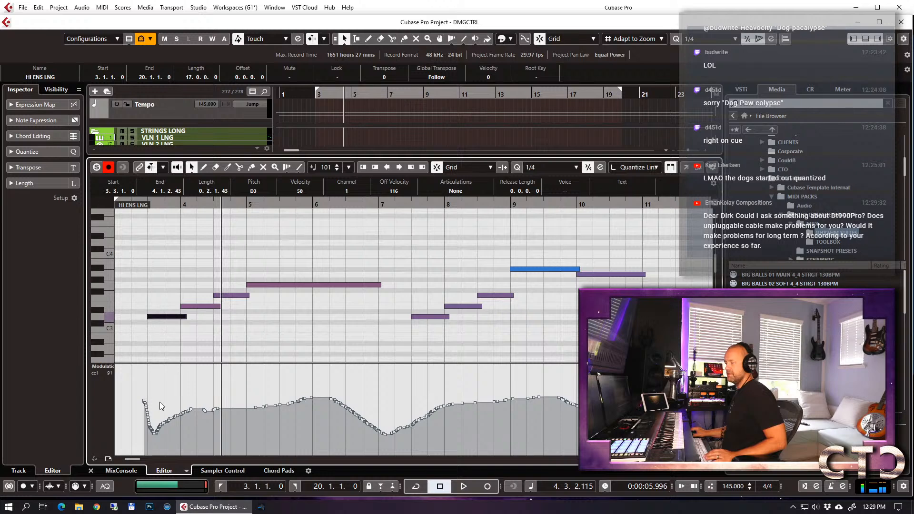
drag(137, 440, 163, 424)
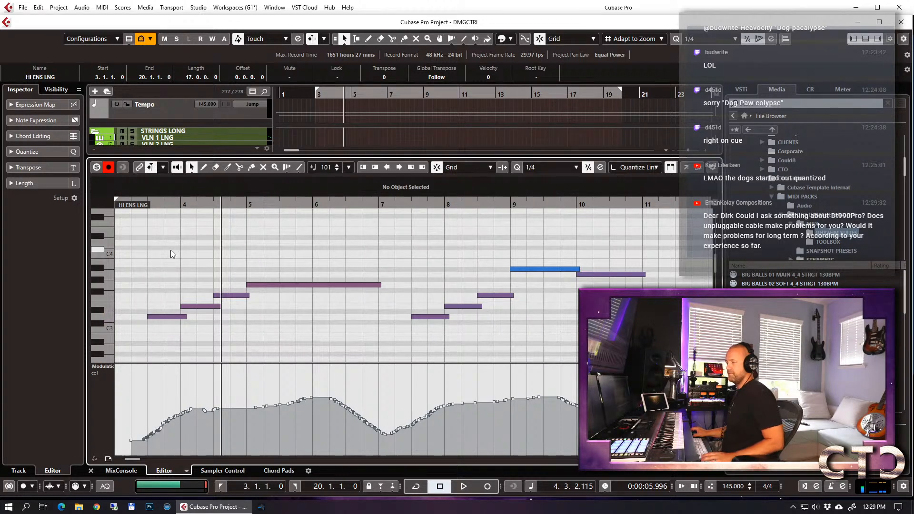
Play the HI ENS LNG part soloed in the note editor from bar 3, and close the editor.
key(s)
key(KP_1)
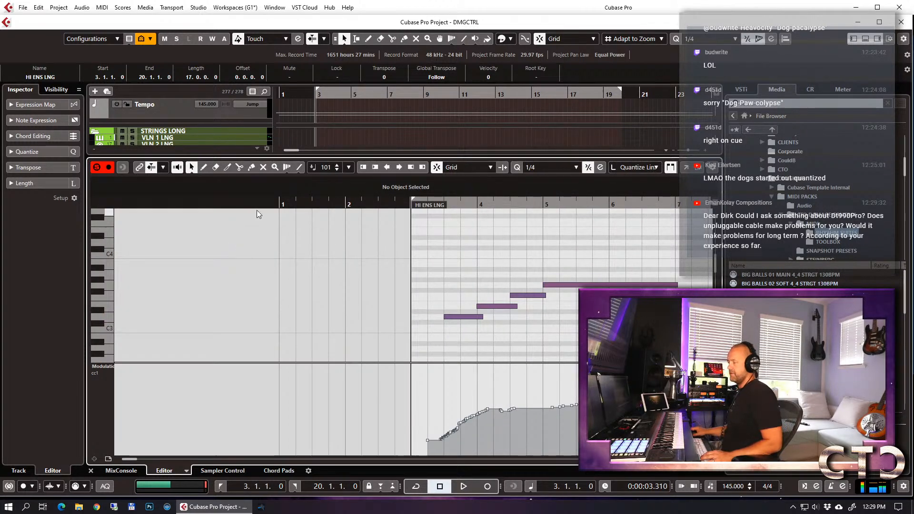
key(space)
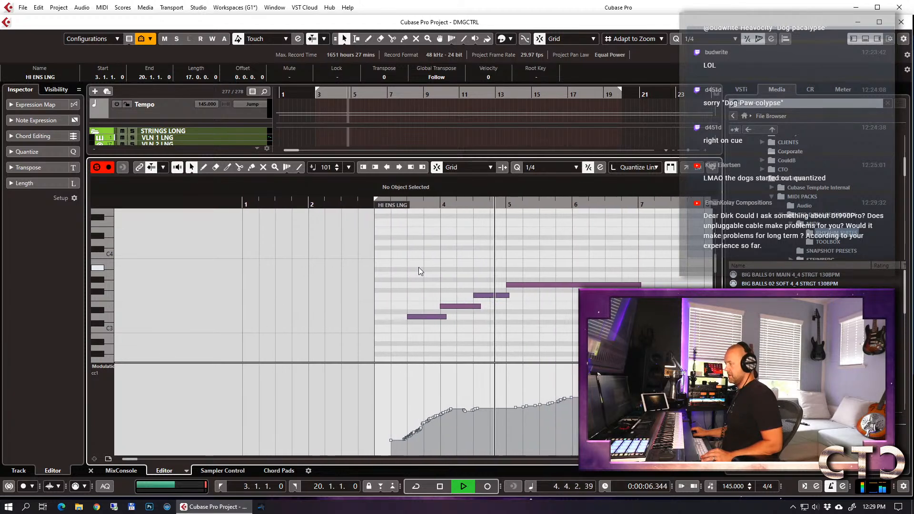
key(space)
key(Return)
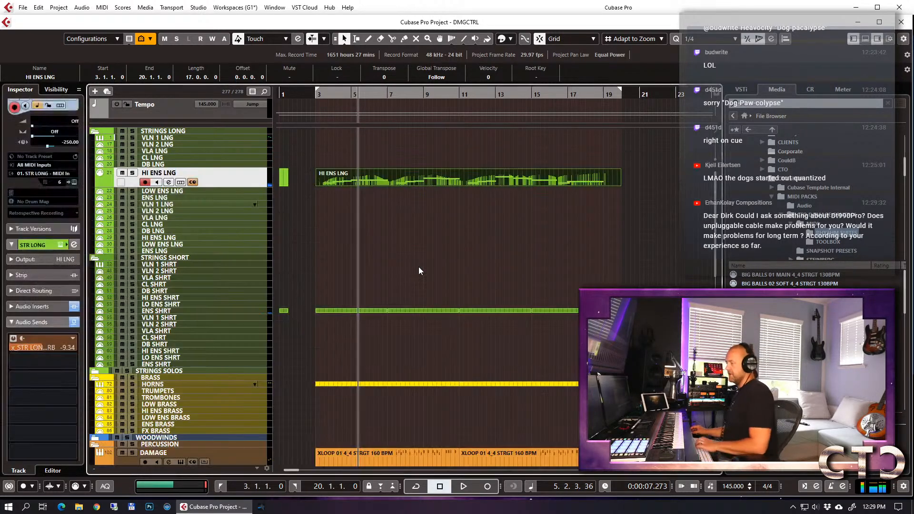
Play the full cue from bar 3, hide the transport bar in the window layout, and return the cursor to bar 3.
key(KP_1)
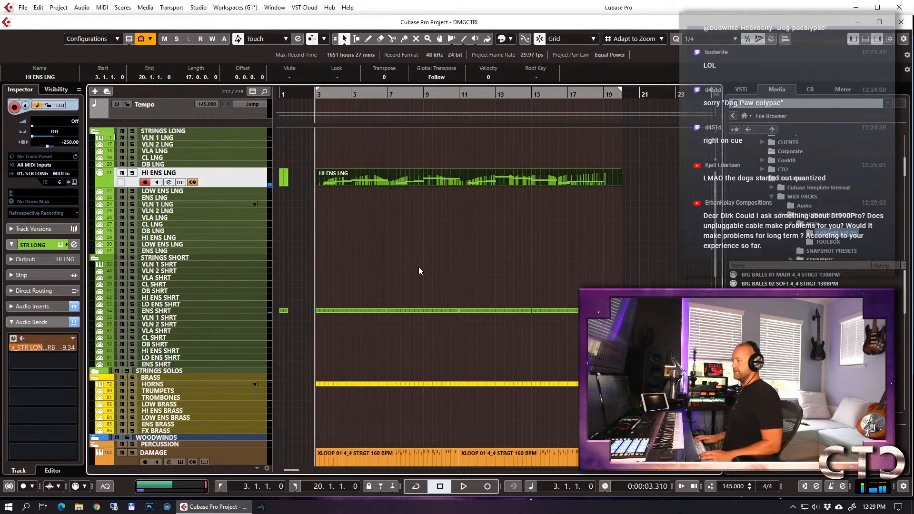
key(space)
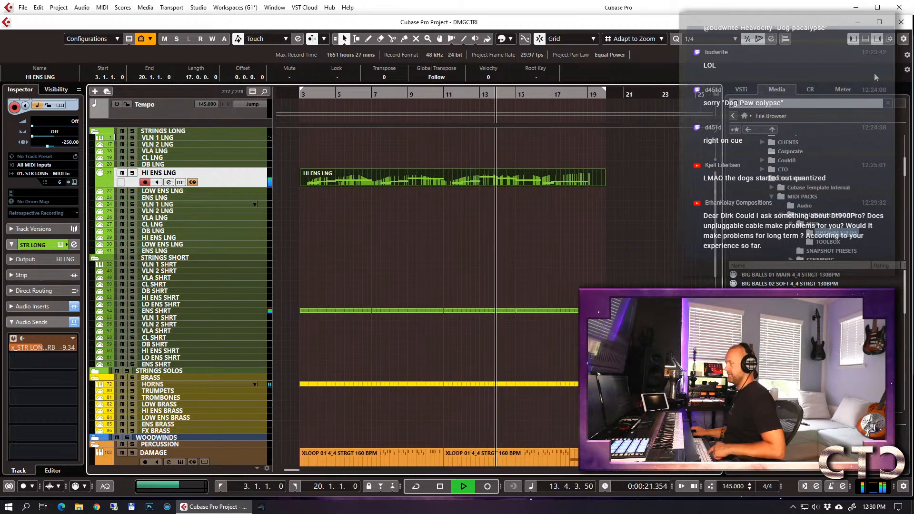
click(890, 40)
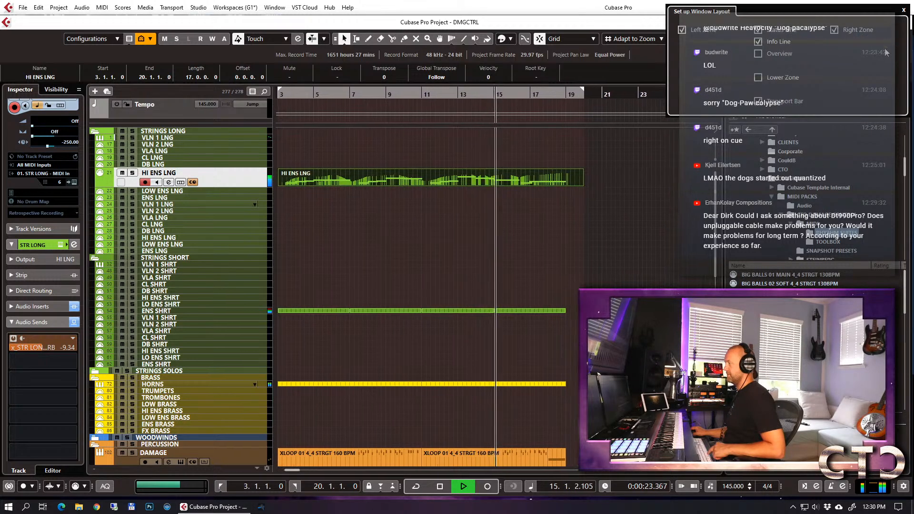
click(758, 100)
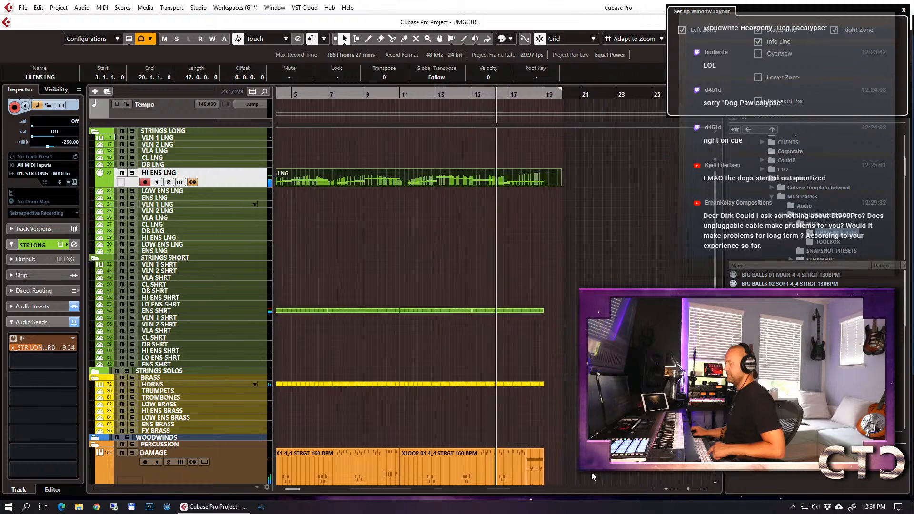
click(593, 476)
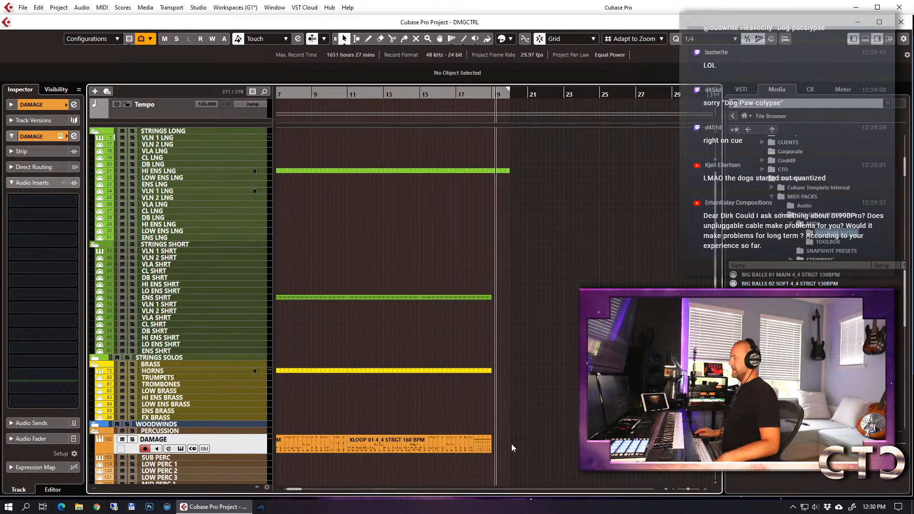
key(KP_1)
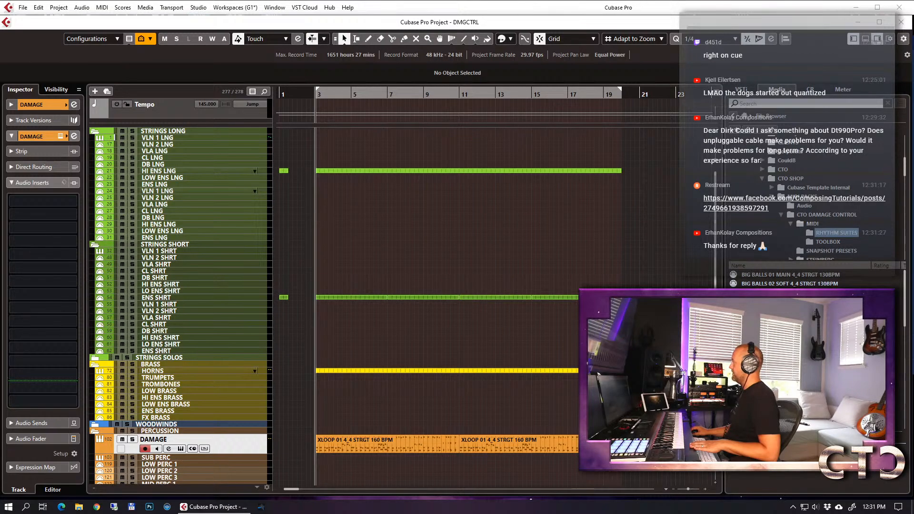
Switch to commentpicker.com in the browser, retrieve the comments of the entered Facebook post, and go to the raffle section.
drag(913, 191, 371, 43)
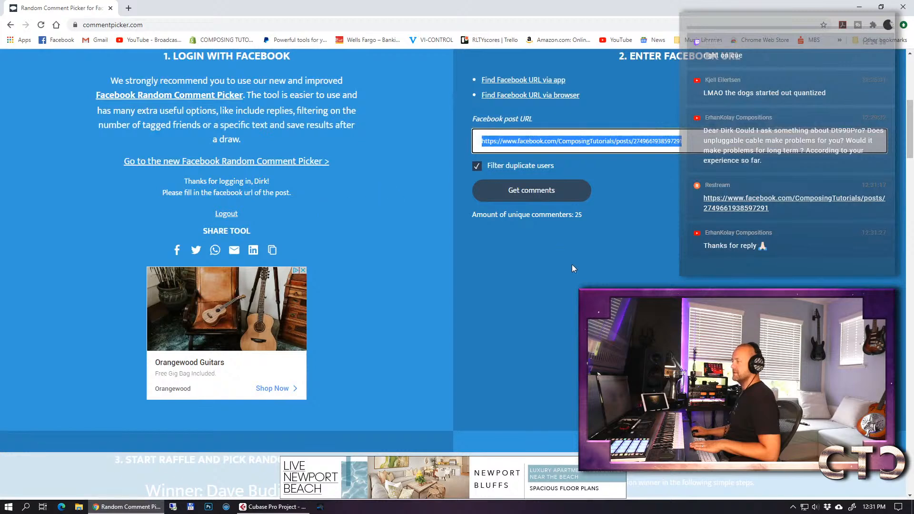
scroll(572, 270, up, 1)
click(531, 237)
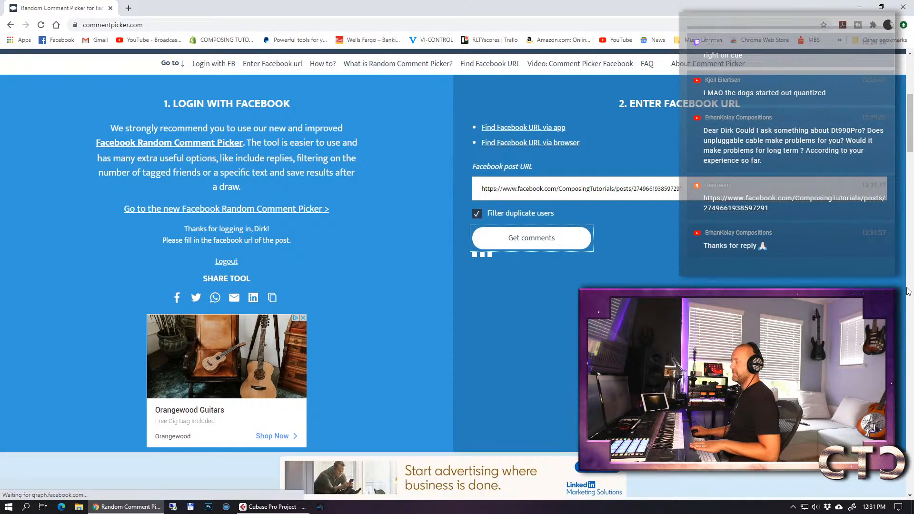
scroll(767, 267, down, 1)
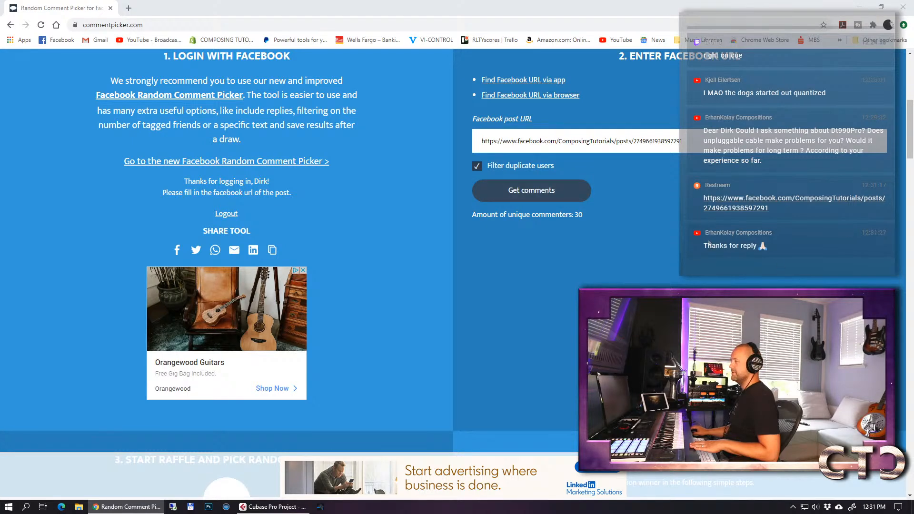
scroll(646, 241, down, 8)
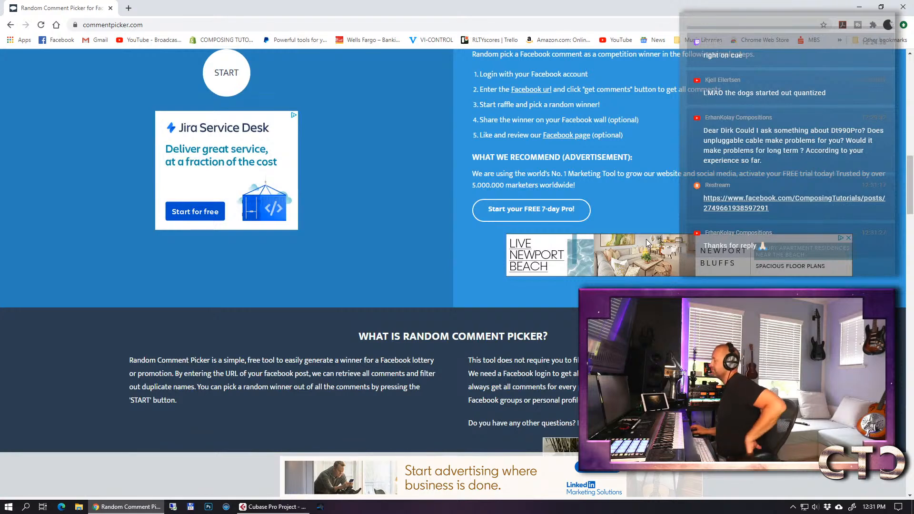
scroll(655, 232, up, 7)
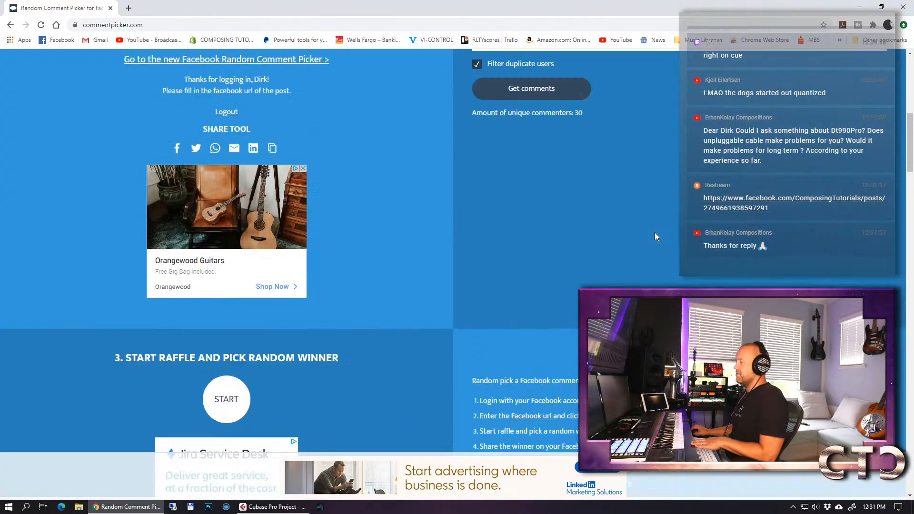
scroll(655, 232, up, 2)
scroll(655, 232, down, 7)
scroll(655, 232, down, 1)
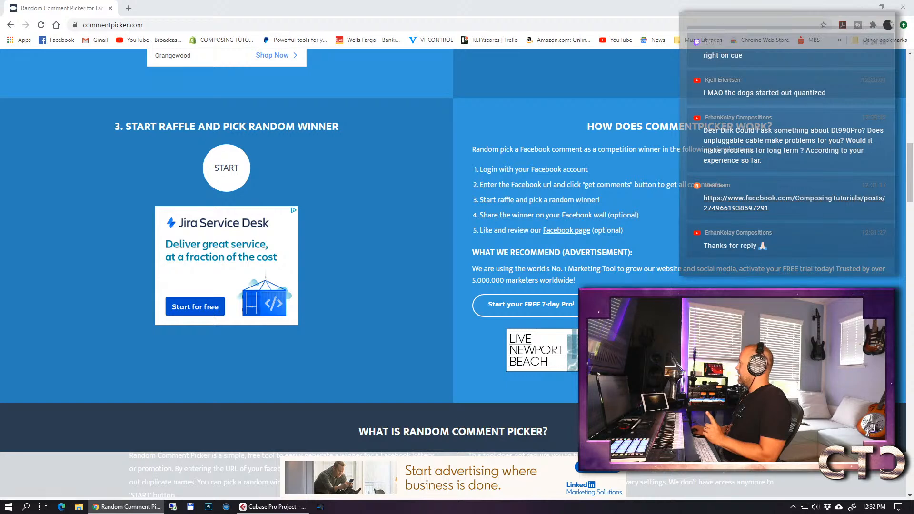
scroll(574, 261, up, 4)
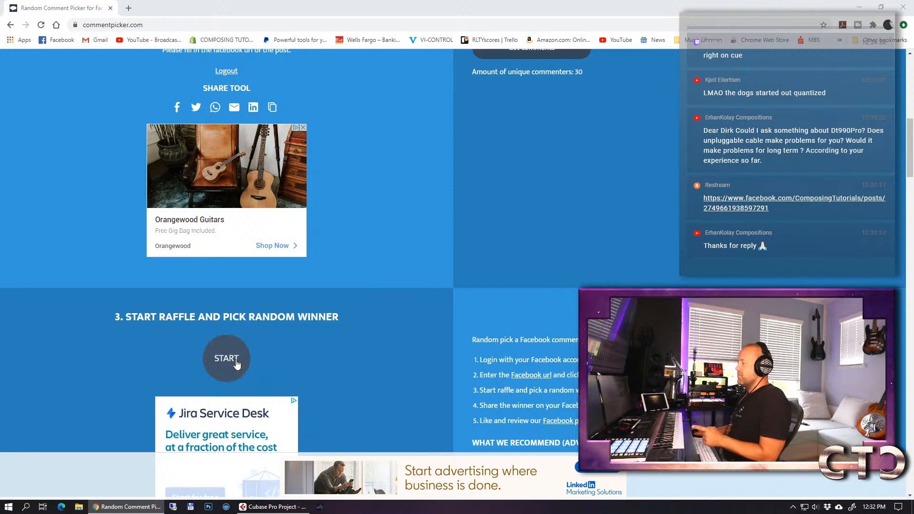
click(236, 365)
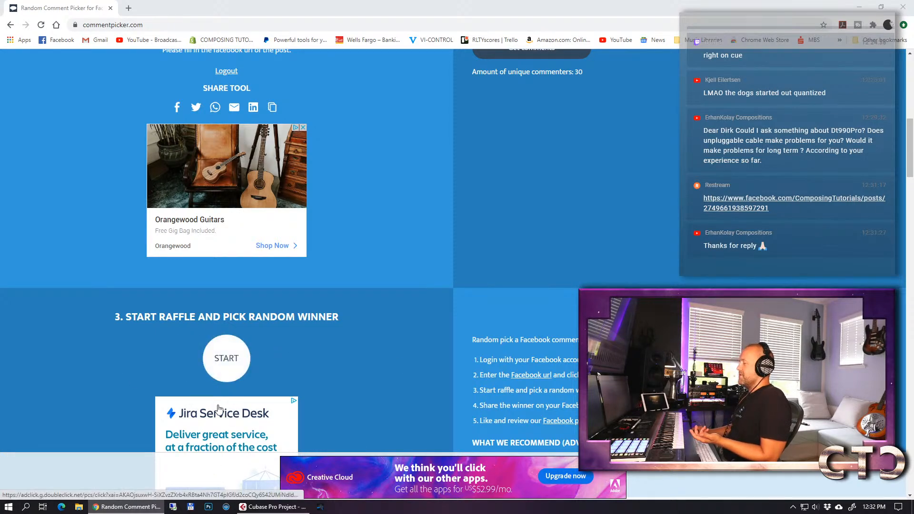
scroll(684, 254, up, 3)
scroll(684, 254, down, 2)
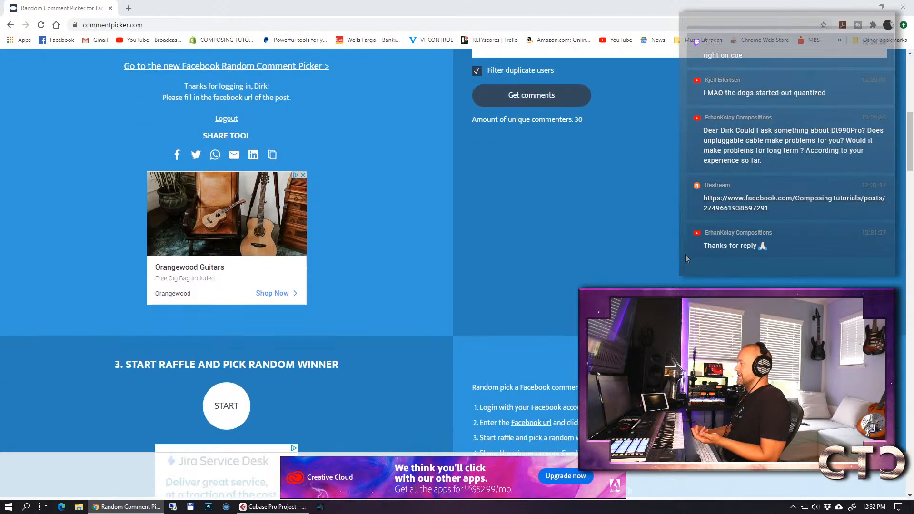
click(235, 402)
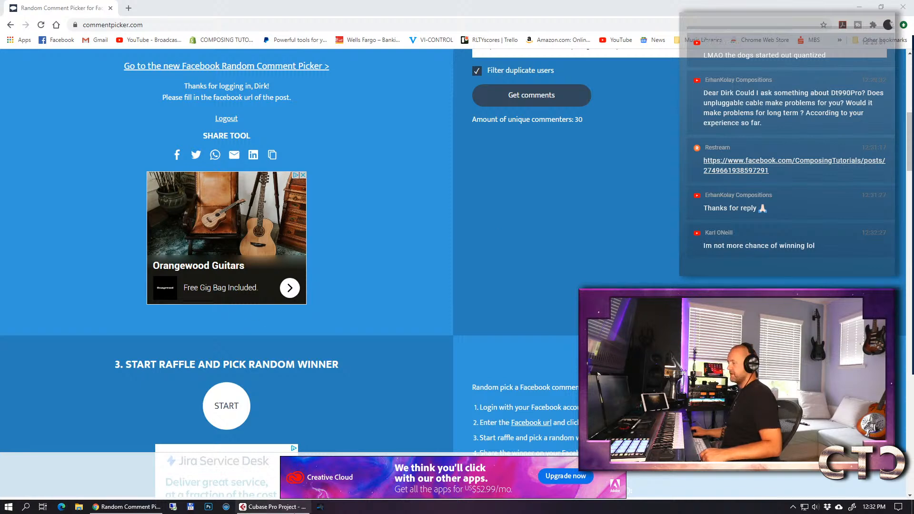
Switch to Cubase, play the cue from bar 3 with cycle on, and shorten the cycle range to end at bar 19.
click(272, 507)
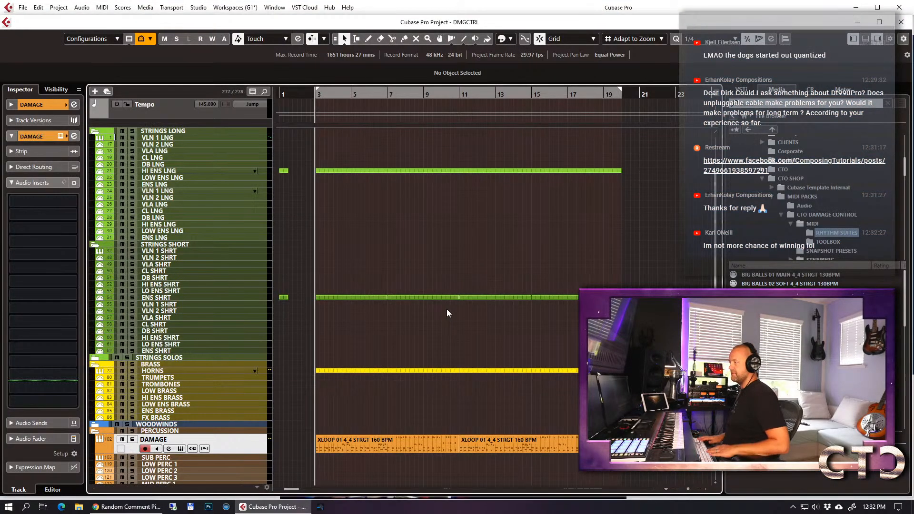
key(space)
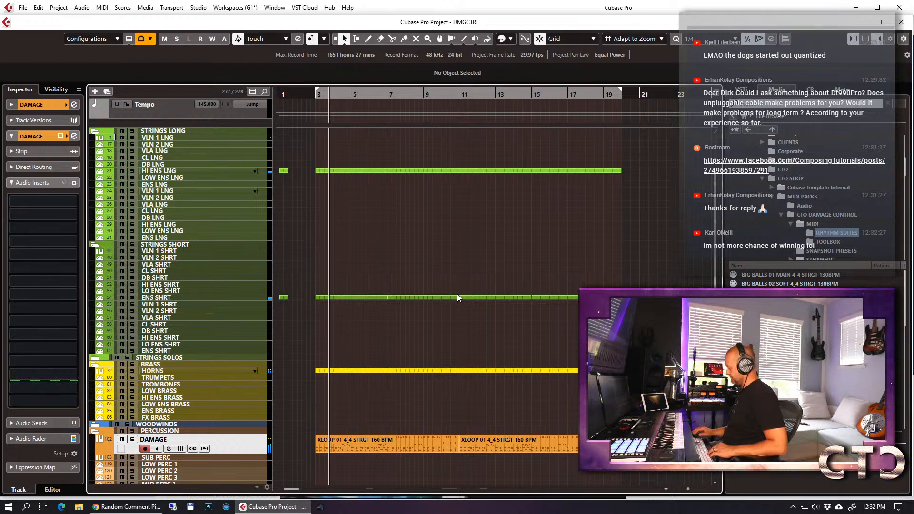
key(KP_Divide)
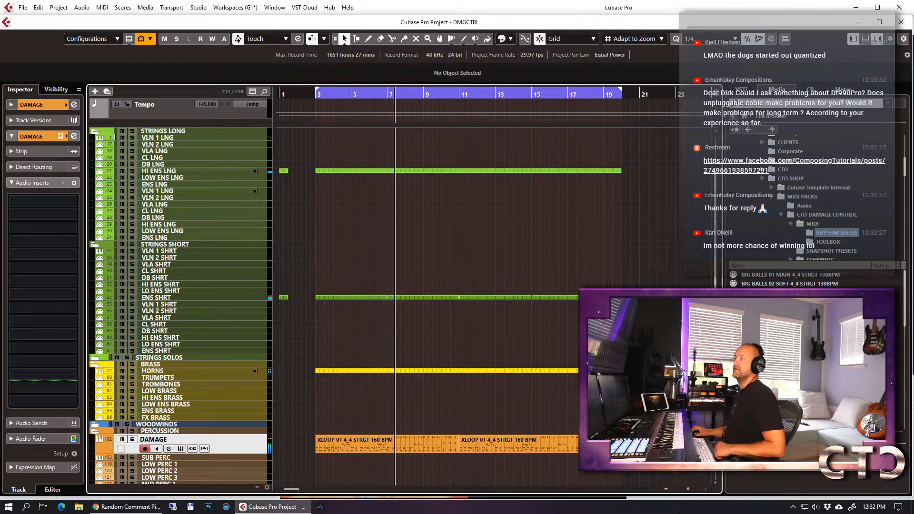
key(End)
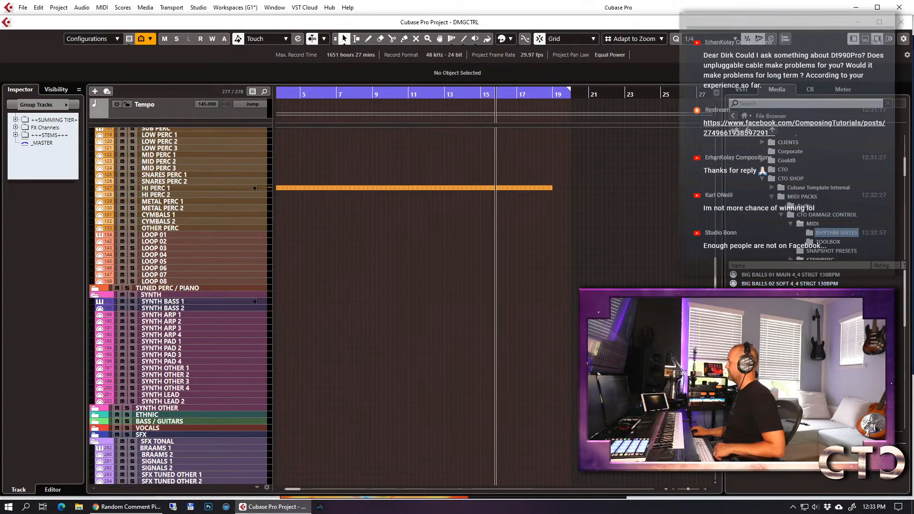
click(98, 507)
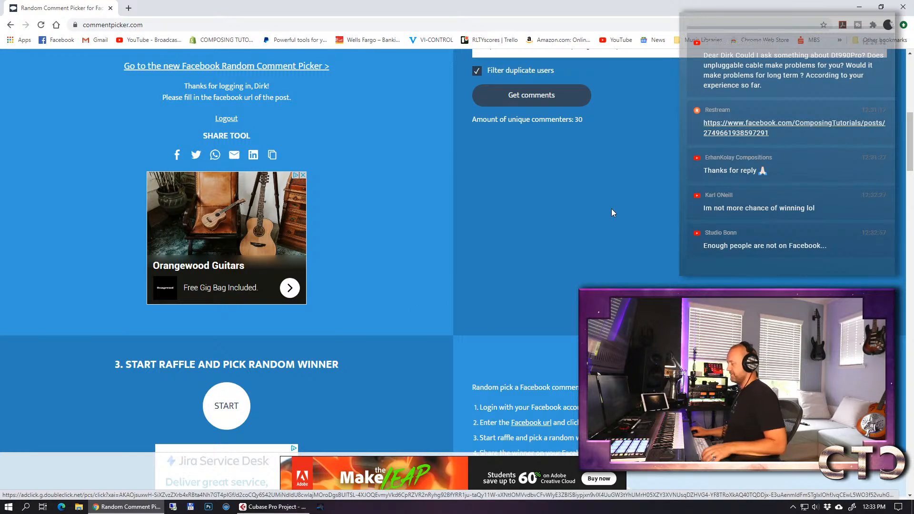
click(248, 507)
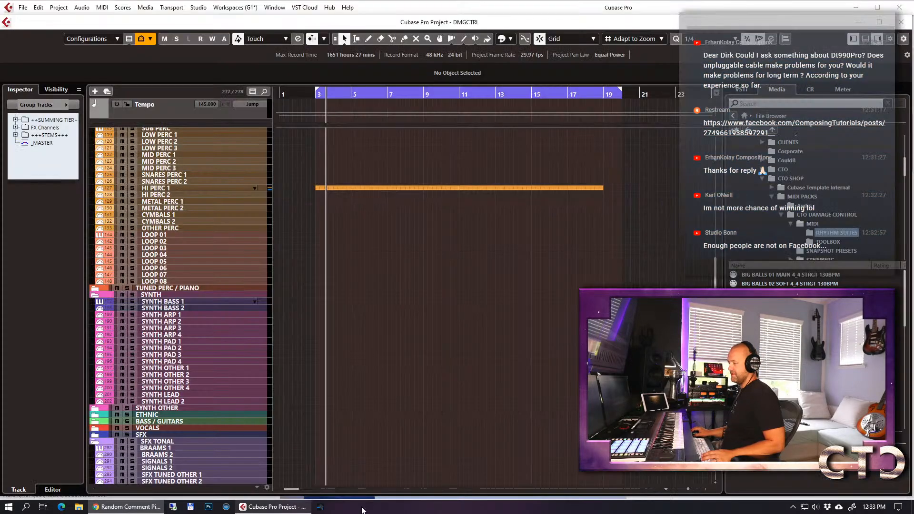
drag(620, 94, 603, 95)
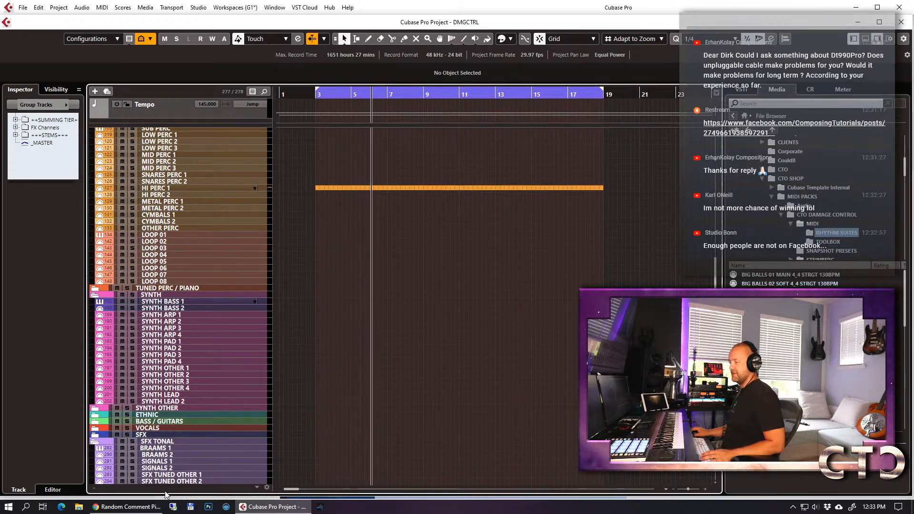
Return to commentpicker.com, retrieve the Facebook post's comments again, and start the raffle to pick a random winner.
click(126, 508)
scroll(359, 327, up, 3)
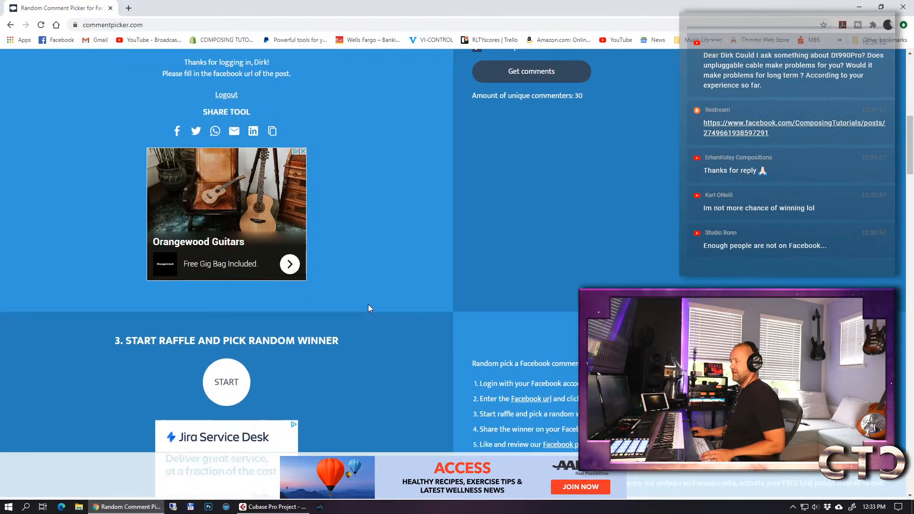
click(531, 238)
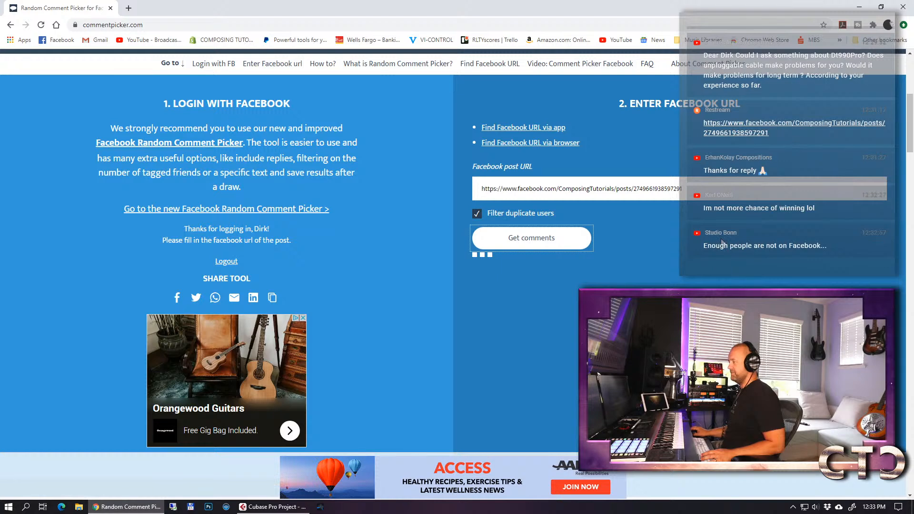
scroll(480, 259, down, 6)
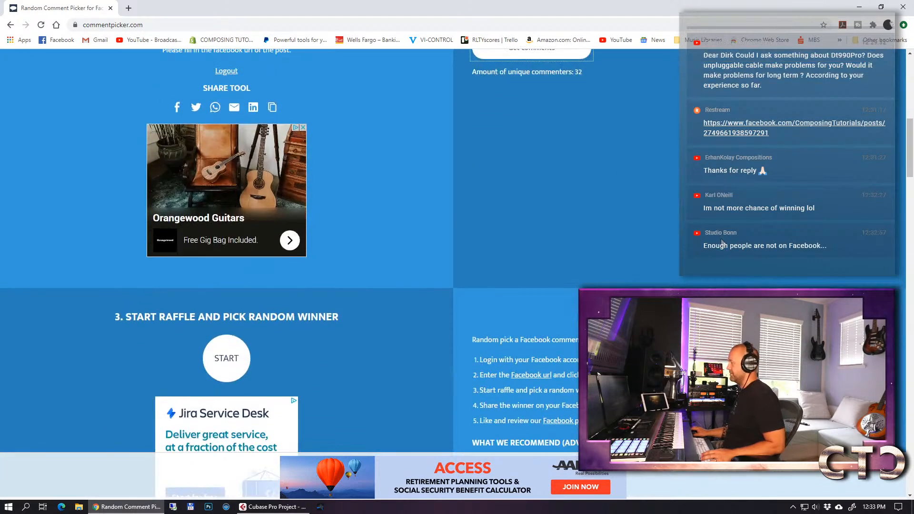
click(226, 265)
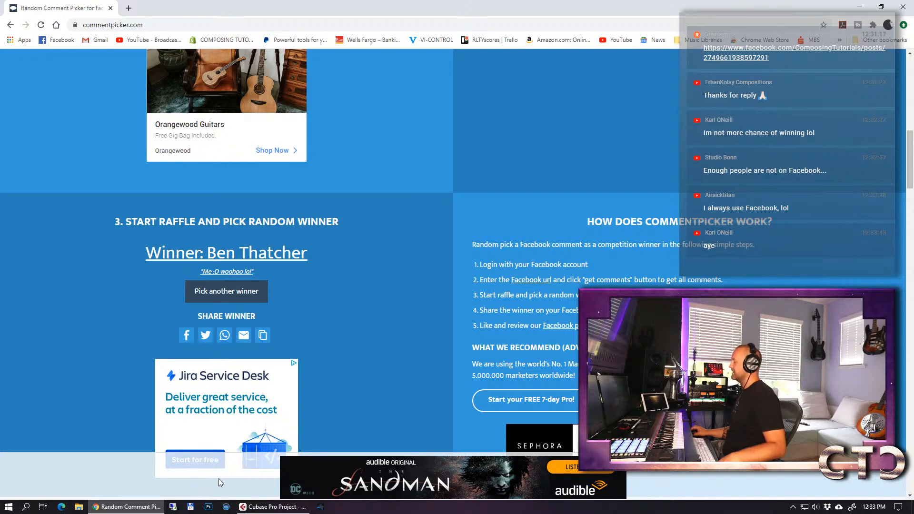
Stop the playback in Cubase and close the Comment Picker browser window.
click(273, 507)
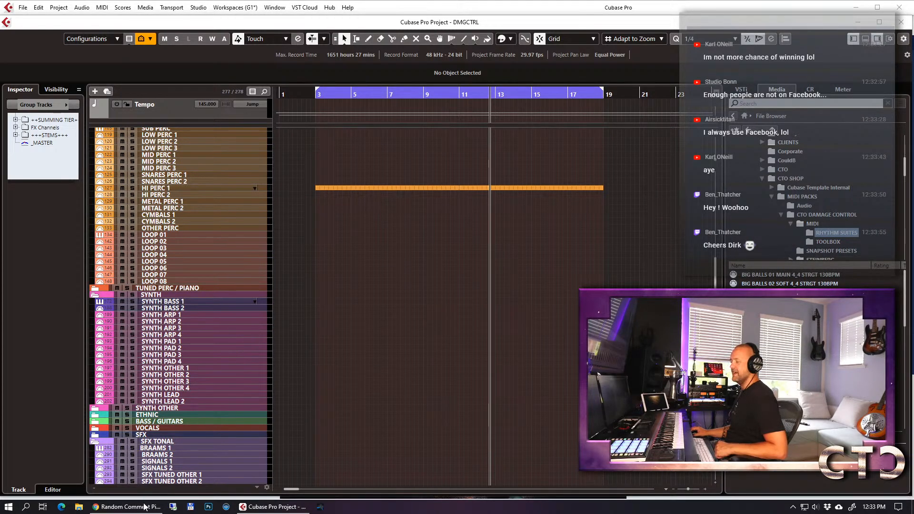
click(126, 506)
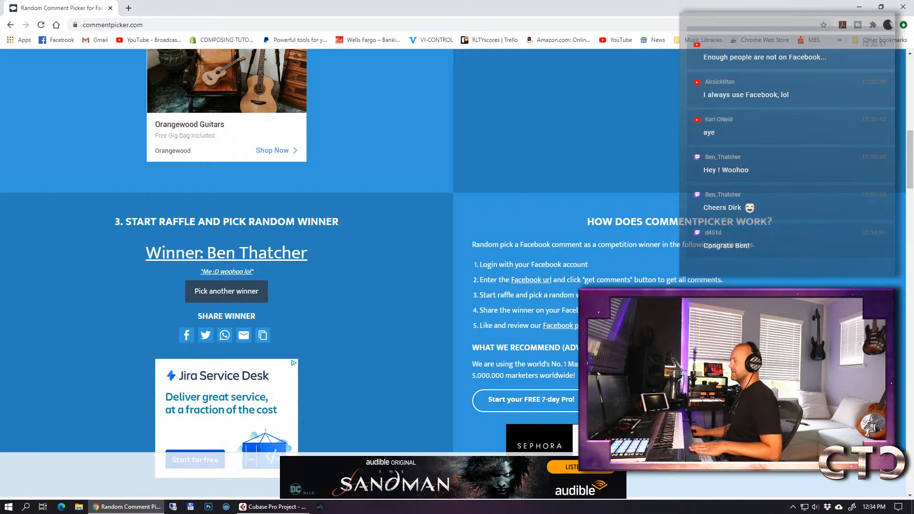
drag(909, 154, 899, 80)
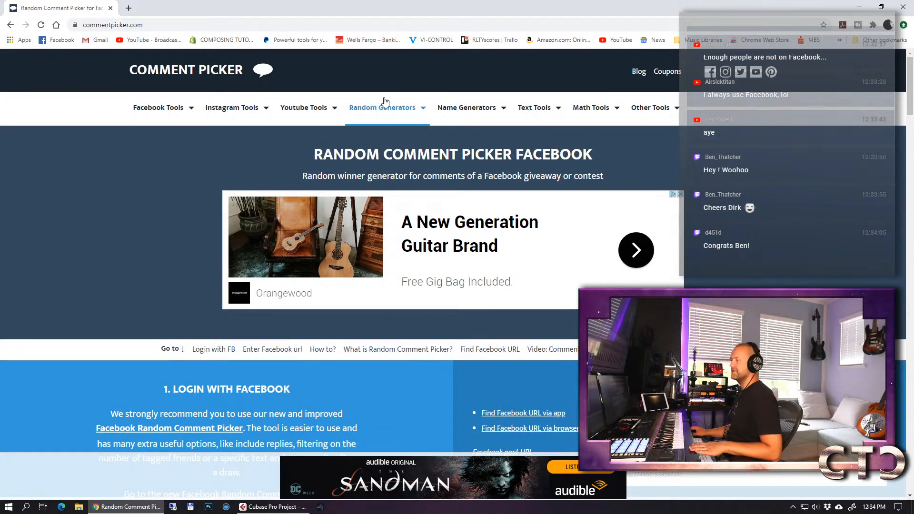
drag(82, 4, 913, 143)
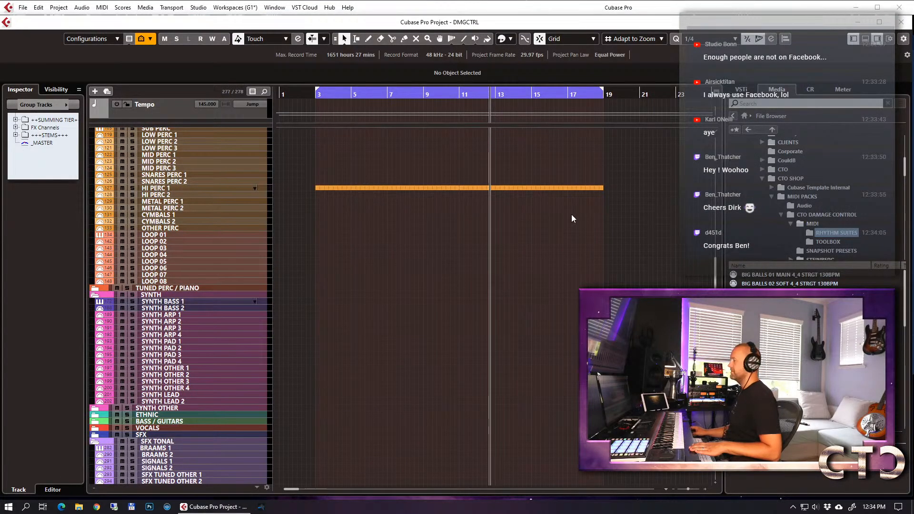
Collapse the Group Tracks folder in the track list and return the cursor to bar 3 with the string tracks in view.
click(237, 256)
scroll(276, 252, down, 15)
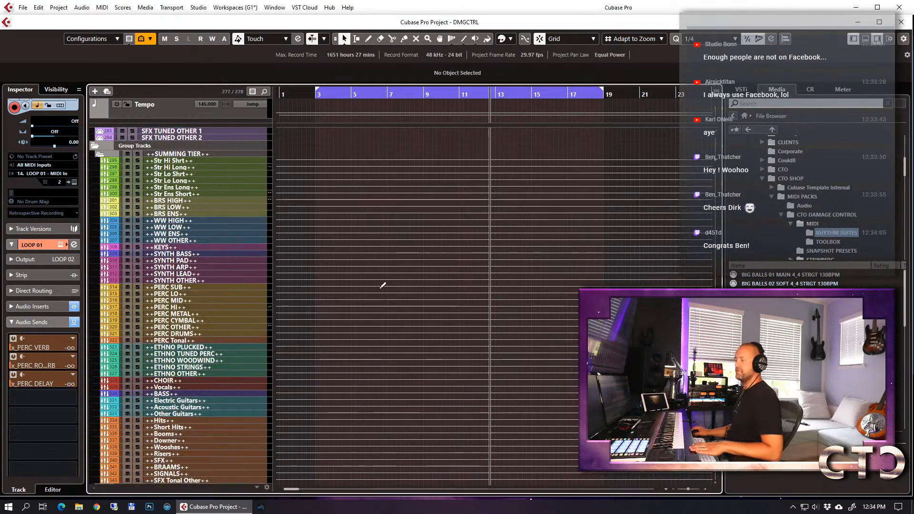
scroll(105, 219, up, 3)
click(94, 217)
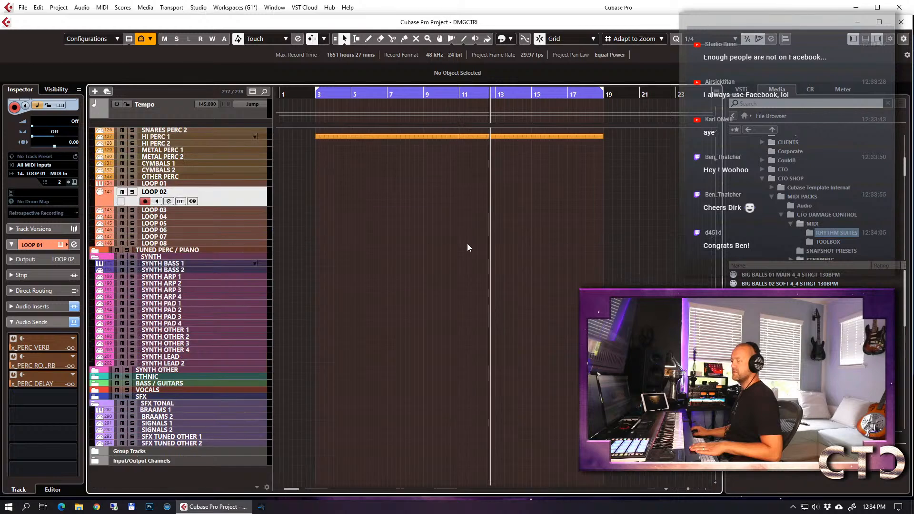
scroll(467, 244, up, 15)
key(KP_1)
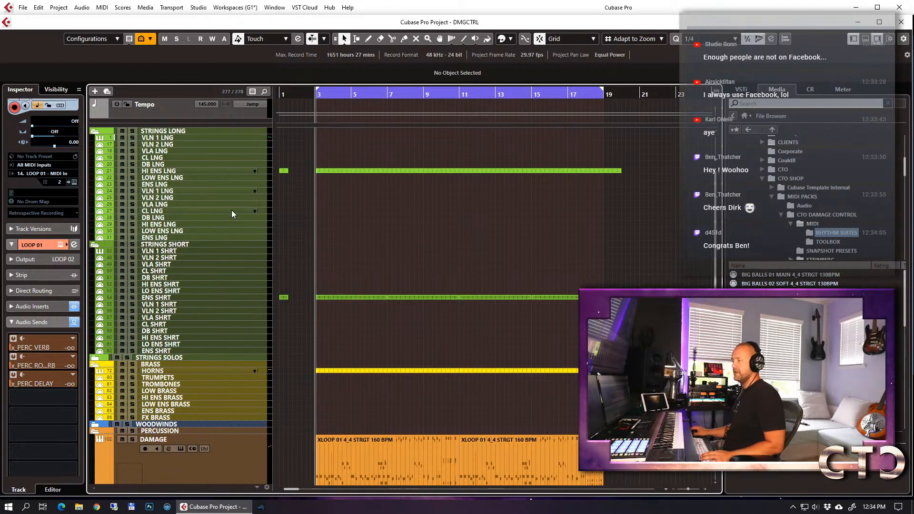
Delete the long HI ENS LNG part that starts at bar 3.
click(187, 171)
click(355, 178)
key(Delete)
Open the STR LONG instrument and reload the blank STRINGS multi to clear the loaded Areia patches.
click(73, 183)
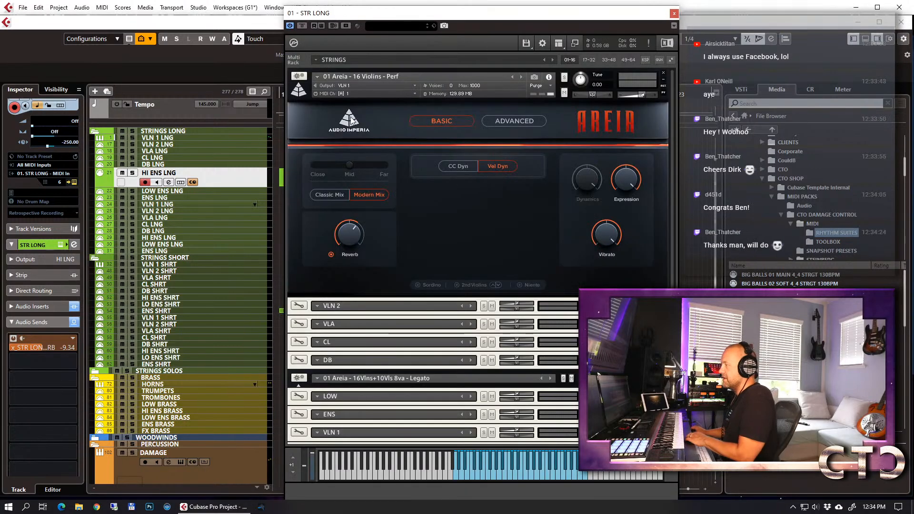
click(300, 91)
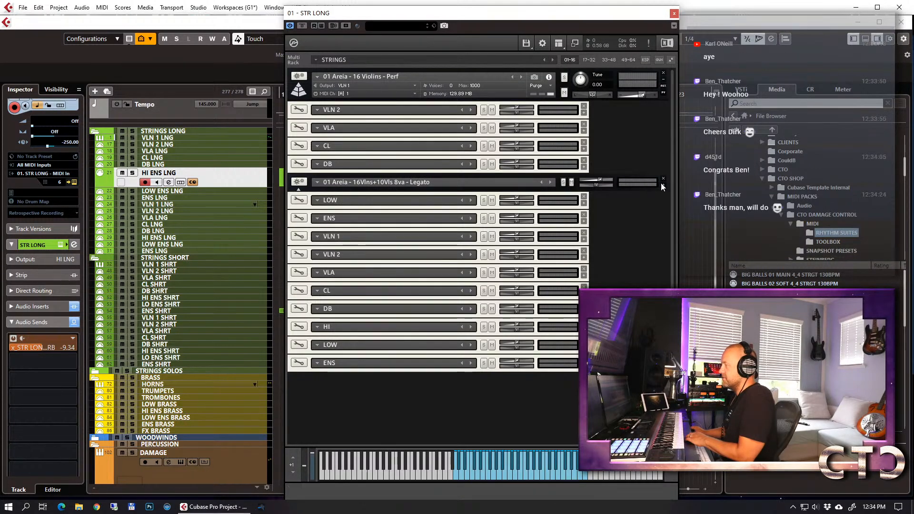
click(299, 182)
click(318, 183)
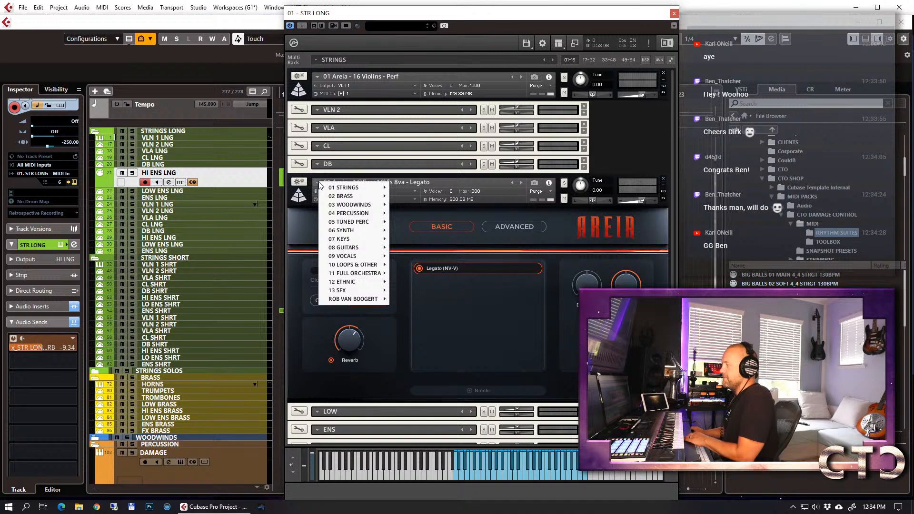
click(551, 60)
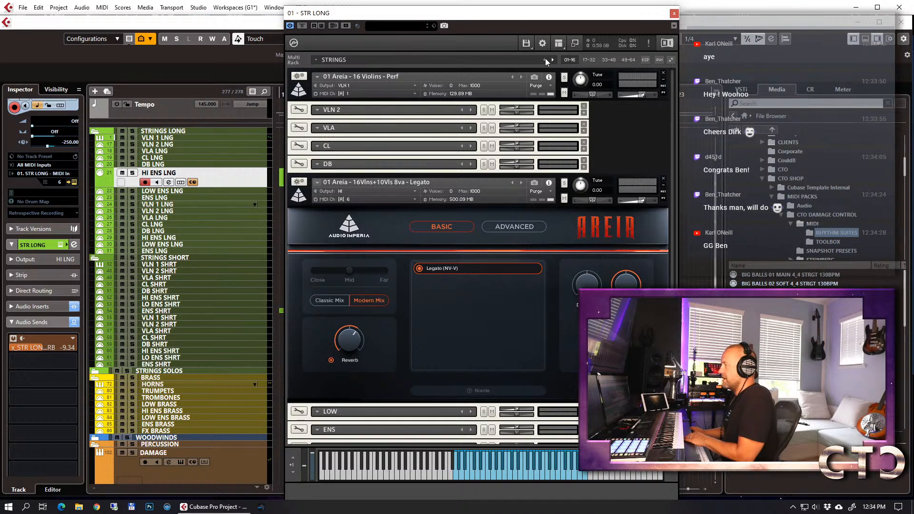
click(464, 60)
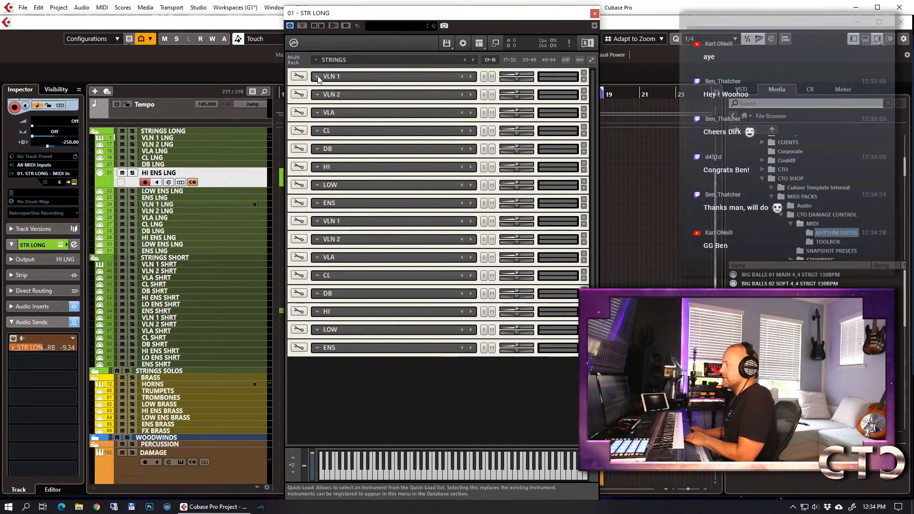
Load Legato Violins.nki from Musical Sampling's Soaring Strings into the first VLN 1 slot.
click(318, 77)
mouse_move(367, 83)
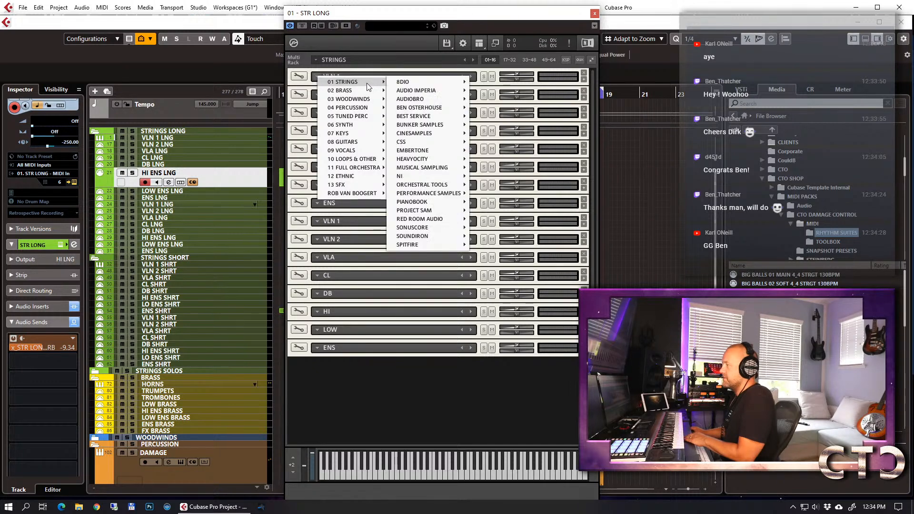
mouse_move(450, 169)
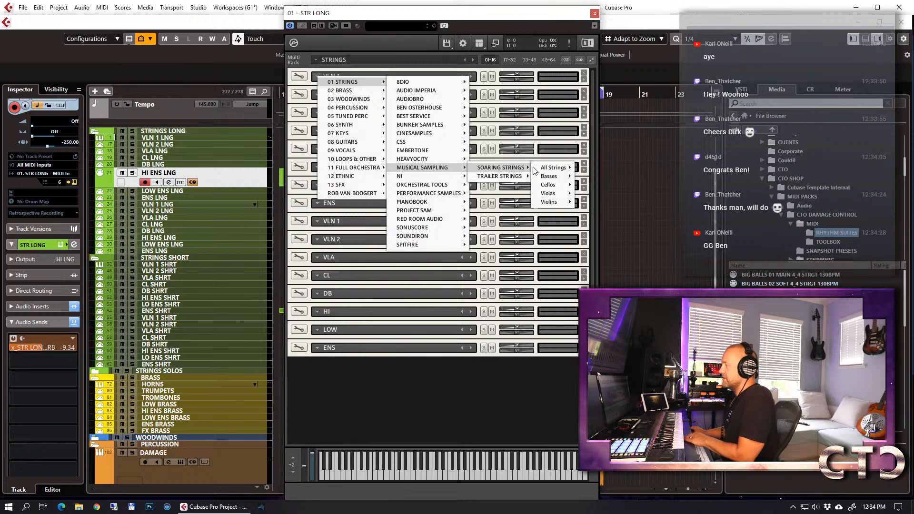
mouse_move(561, 202)
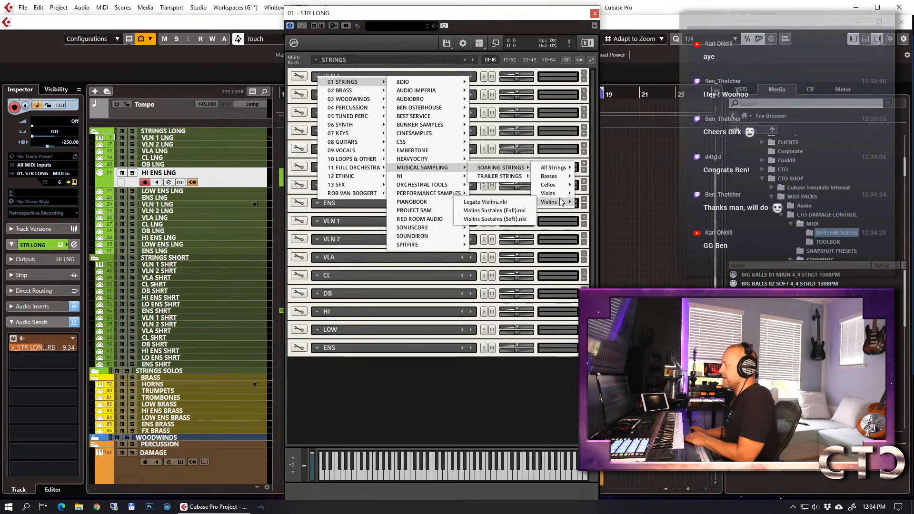
click(517, 201)
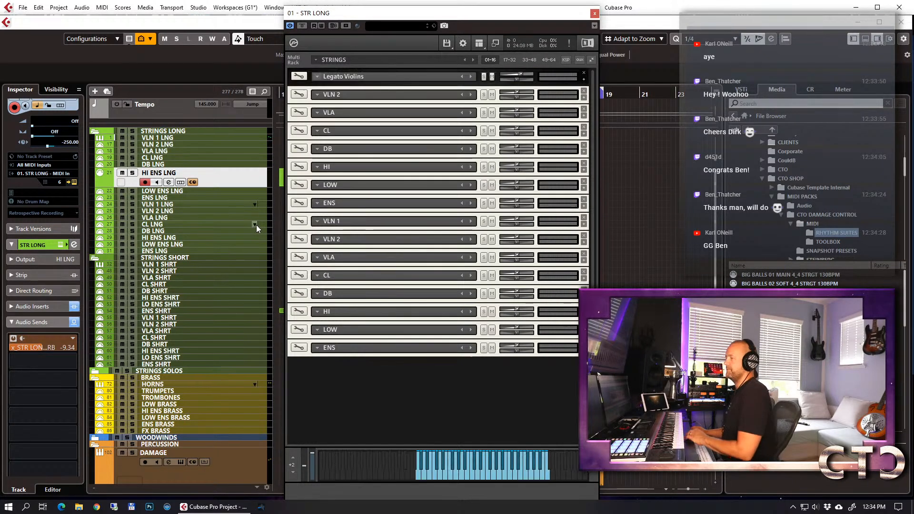
Select the VLN 1 LNG track and expand the Legato Violins patch in the STR LONG instrument to view its settings.
click(161, 139)
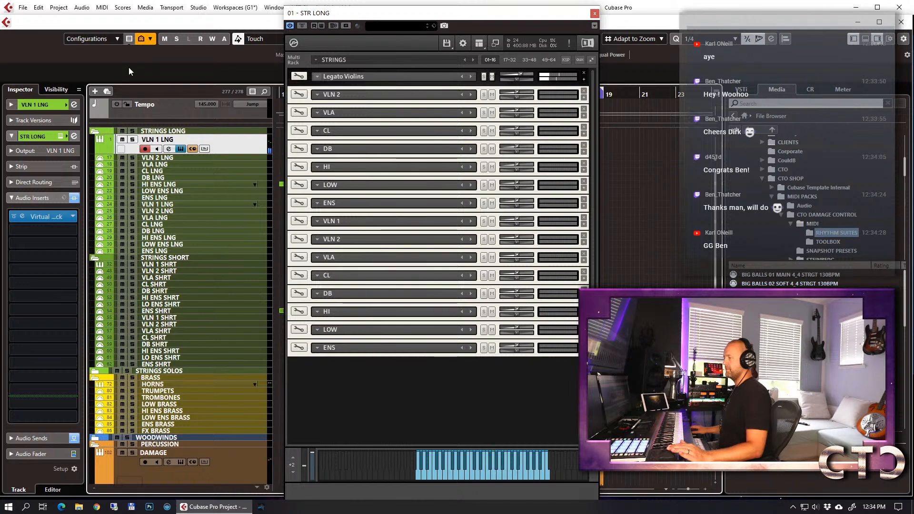
click(584, 79)
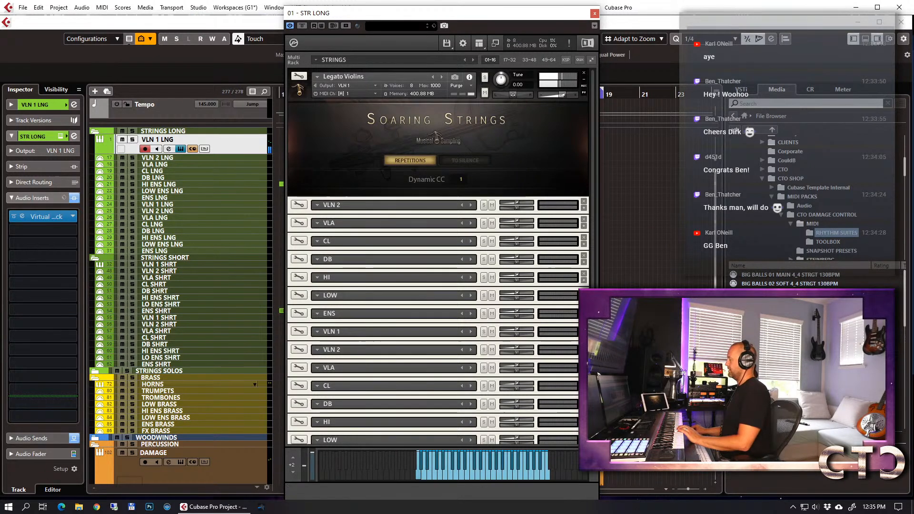
key(ctrl+w)
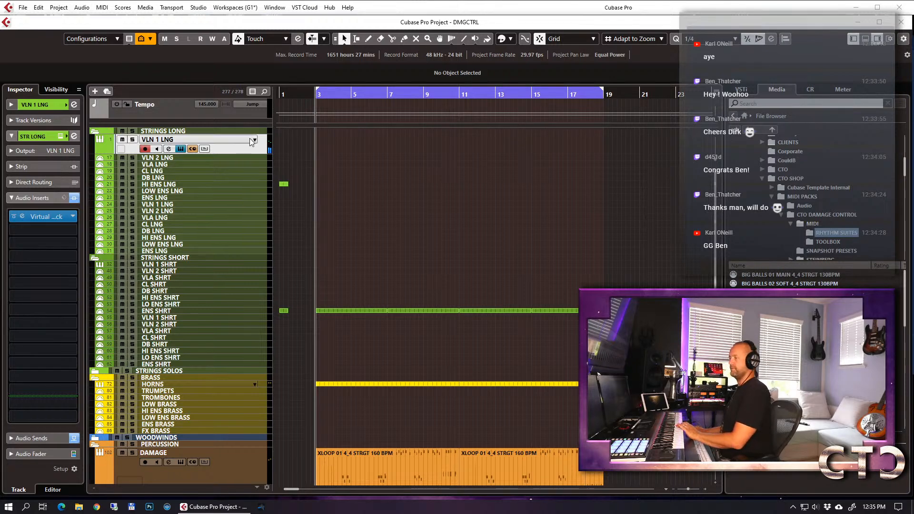
Add a Trimmer module ahead of the Virtual Channel in the VLN 1 LNG track's Virtual Mix Rack insert.
key(F11)
click(23, 216)
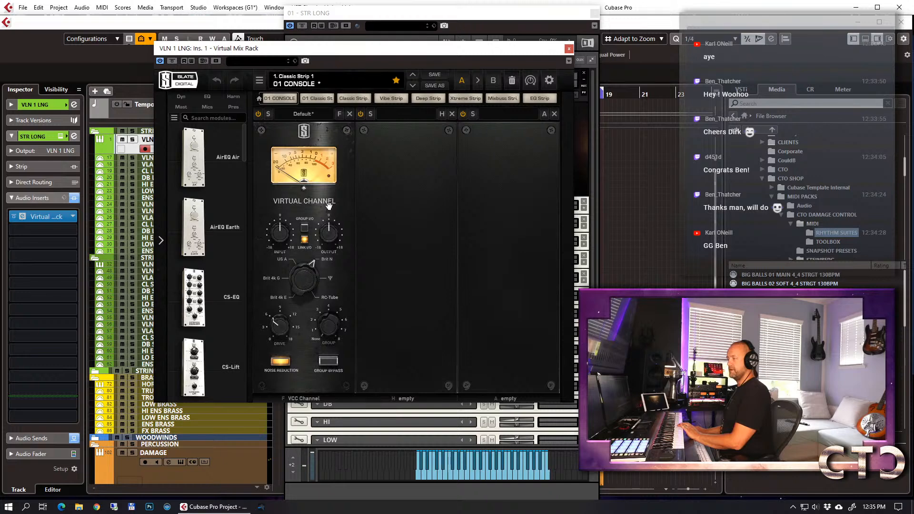
drag(244, 156, 236, 204)
scroll(233, 227, down, 5)
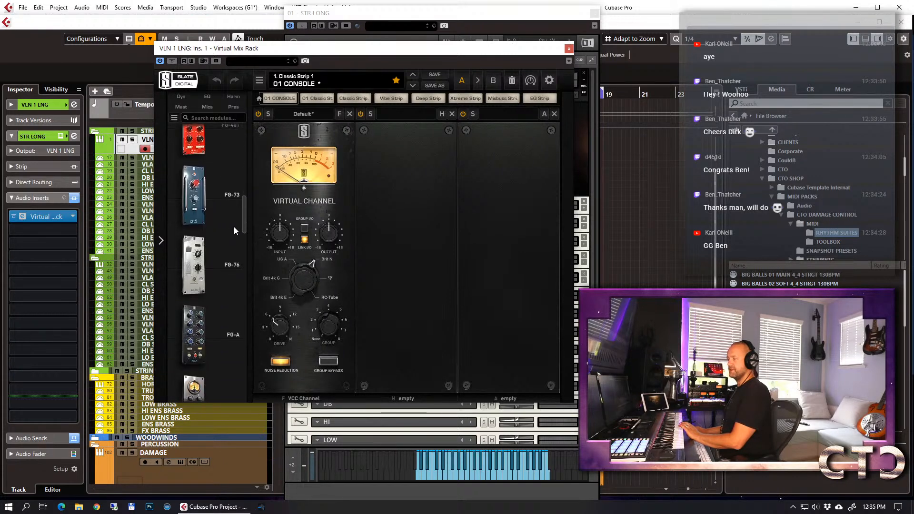
scroll(233, 235, down, 10)
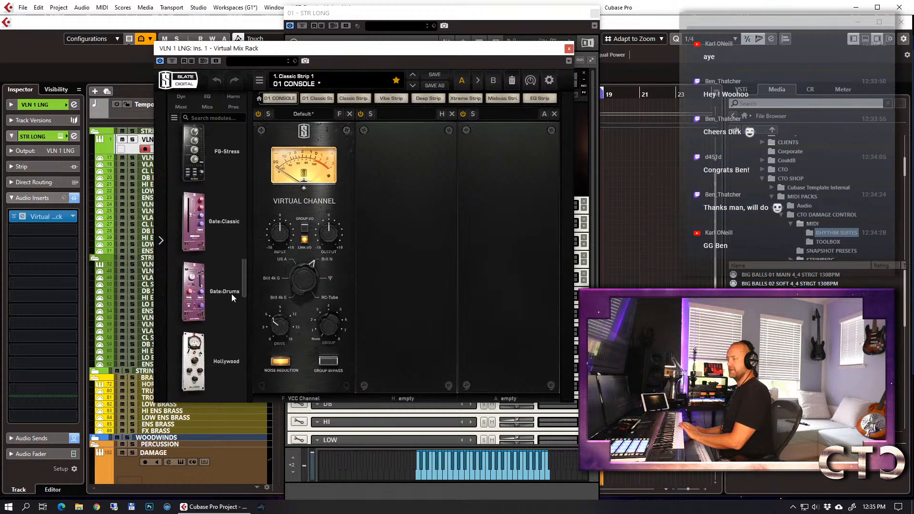
drag(245, 397, 244, 350)
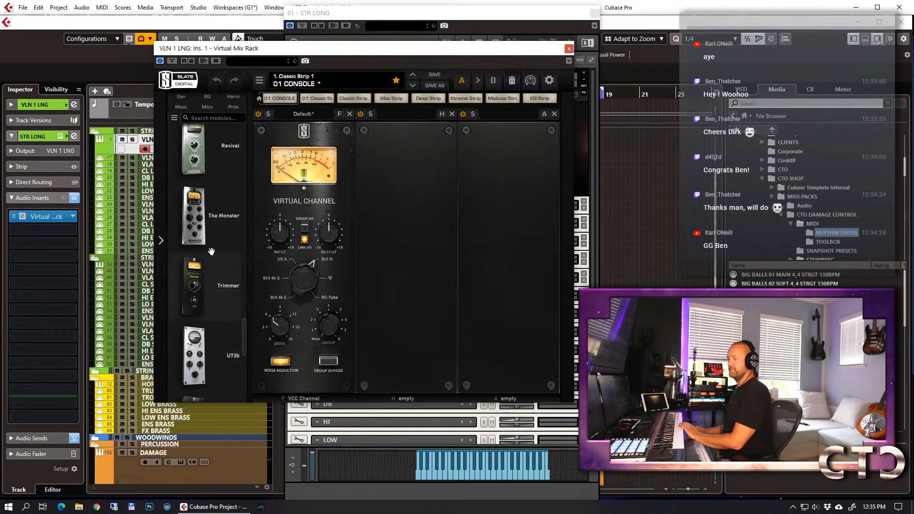
drag(193, 285, 433, 278)
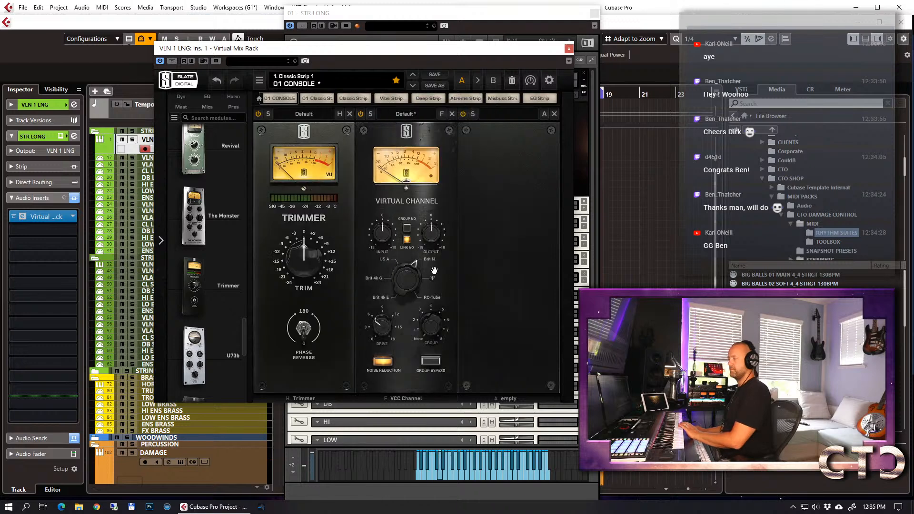
Raise the Trimmer's trim level while auditioning the violins, and close the plug-in and instrument windows.
drag(302, 264, 304, 232)
drag(293, 264, 302, 309)
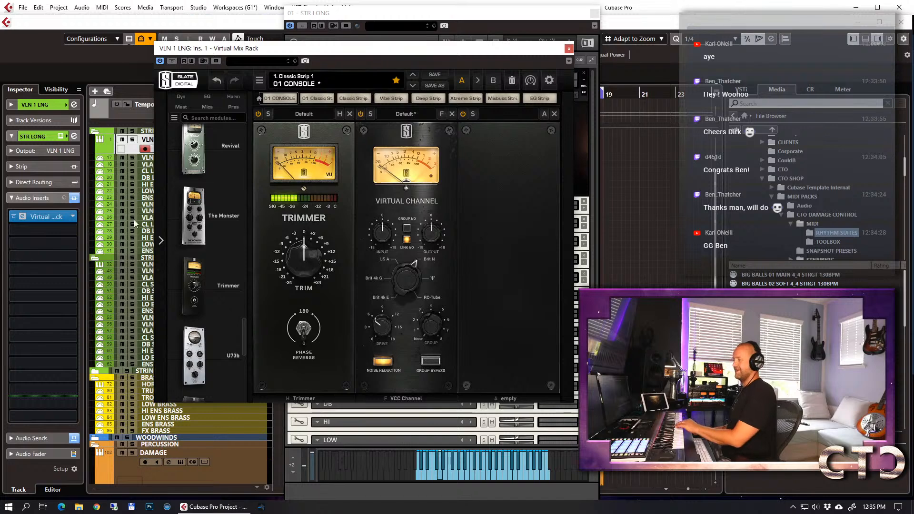
drag(304, 264, 307, 260)
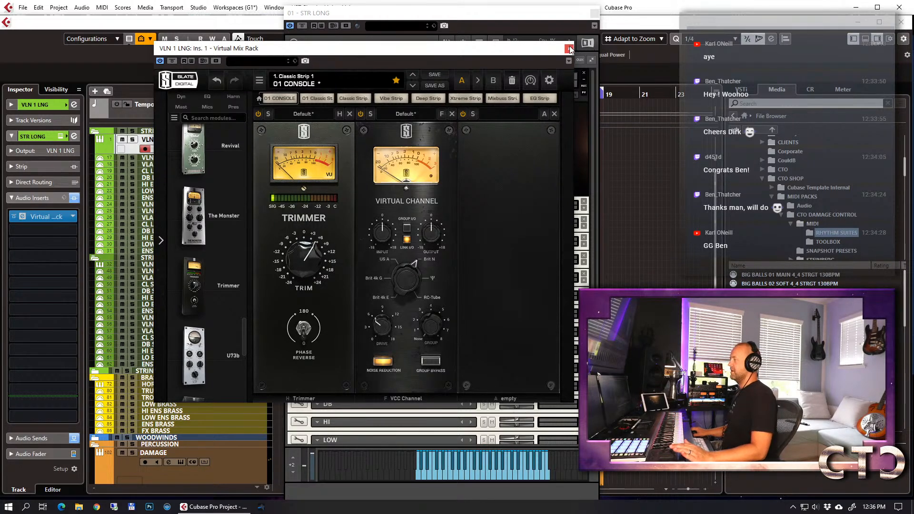
click(595, 25)
click(595, 14)
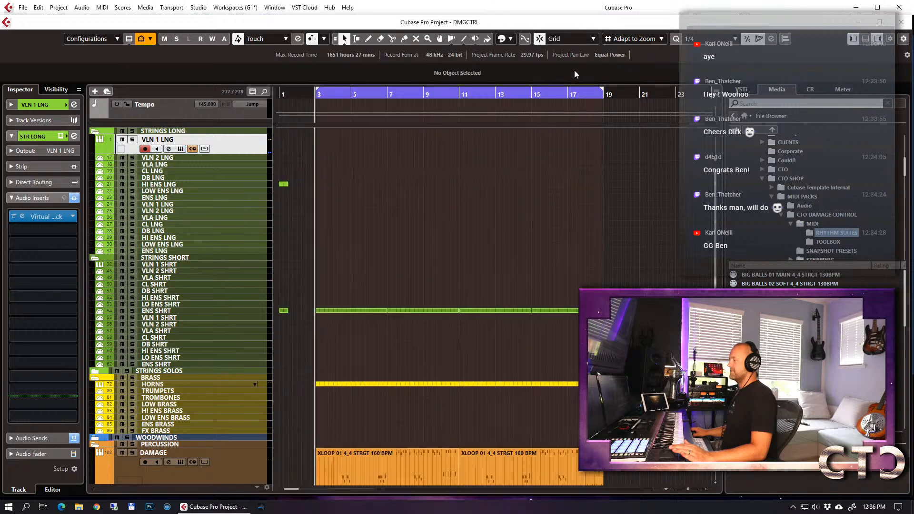
Turn off cycle playback and record a legato melody on VLN 1 LNG from bar 3 to bar 16.
key(KP_Divide)
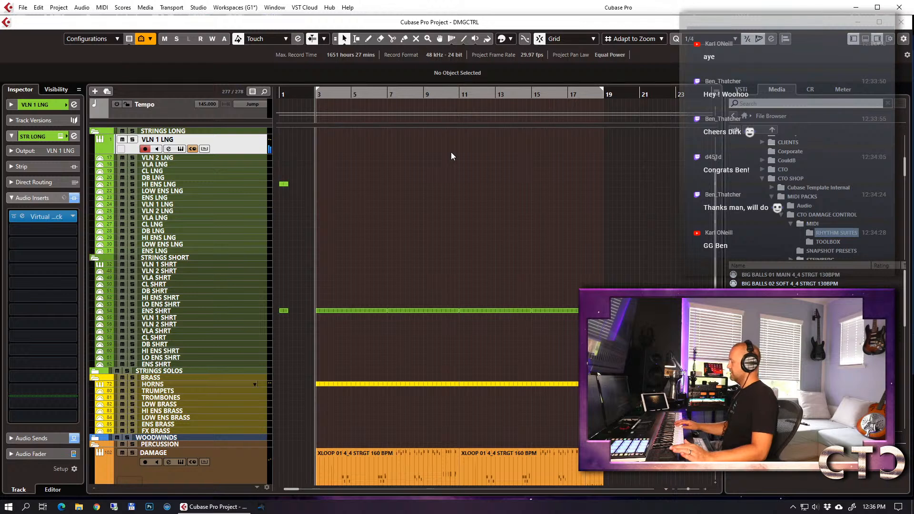
key(KP_Multiply)
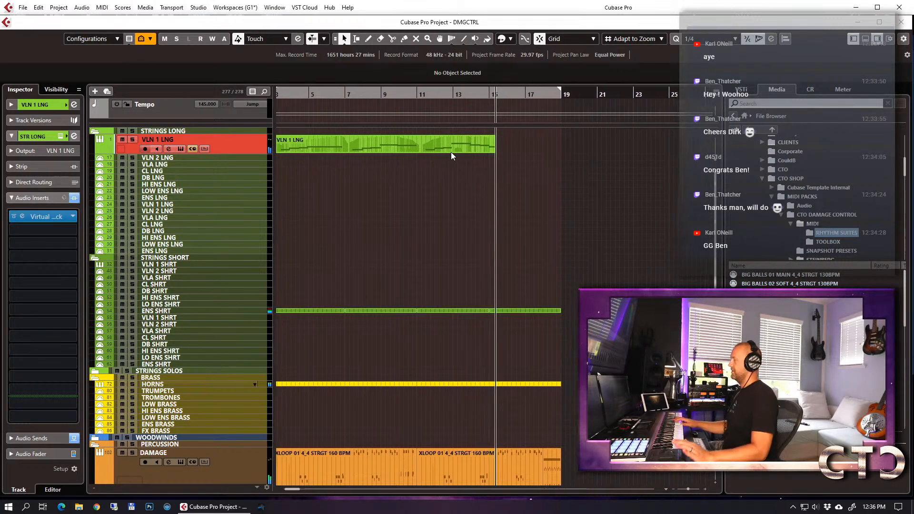
key(space)
Check the recorded VLN 1 LNG notes, then split the part at bar 11 and delete everything after the cut.
double_click(432, 149)
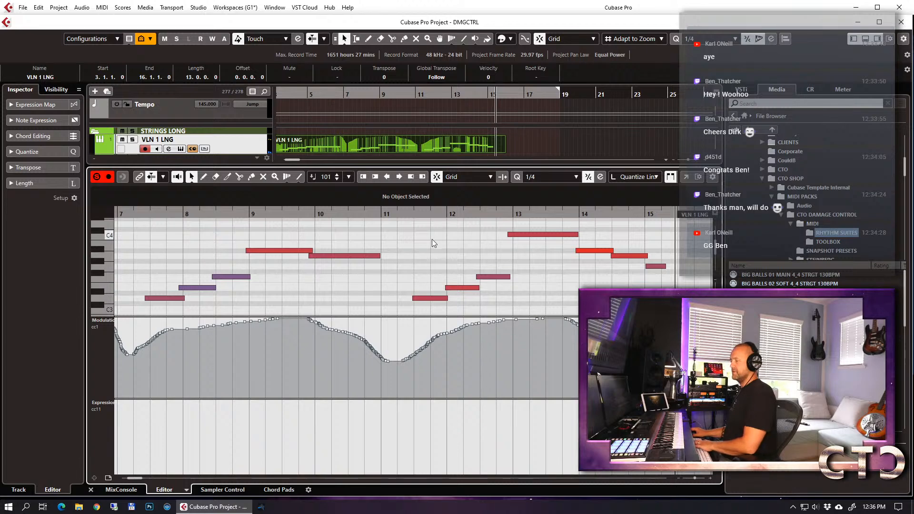
scroll(409, 224, down, 4)
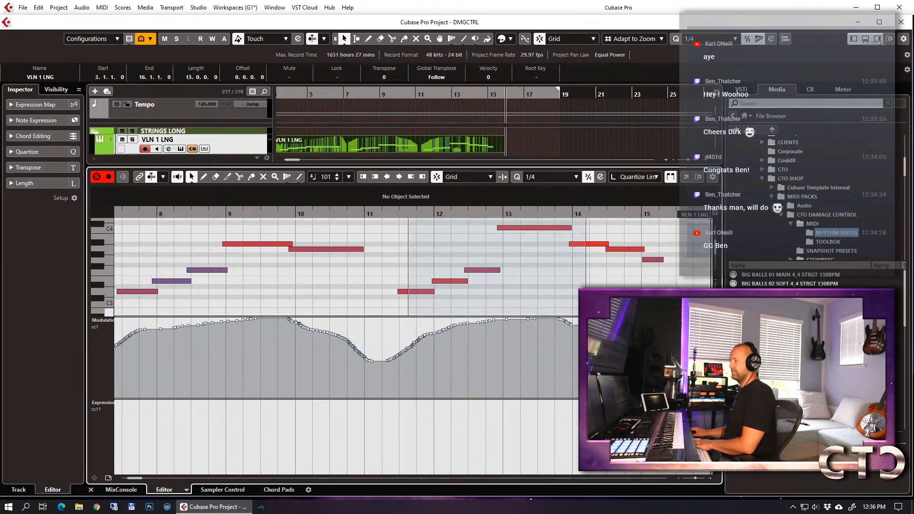
key(Return)
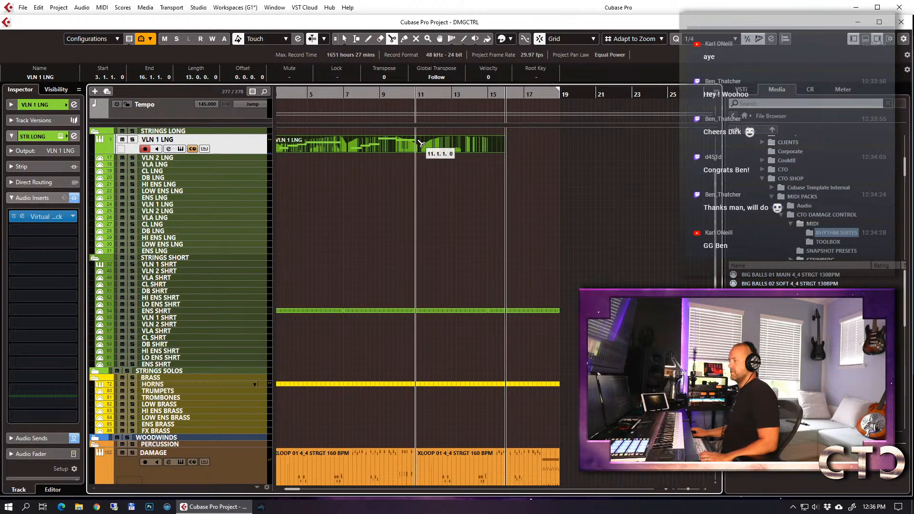
alt+click(421, 144)
key(Delete)
Record a new VLN 1 LNG take from bar 11 to bar 20, starting playback about one bar earlier.
click(394, 93)
key(space)
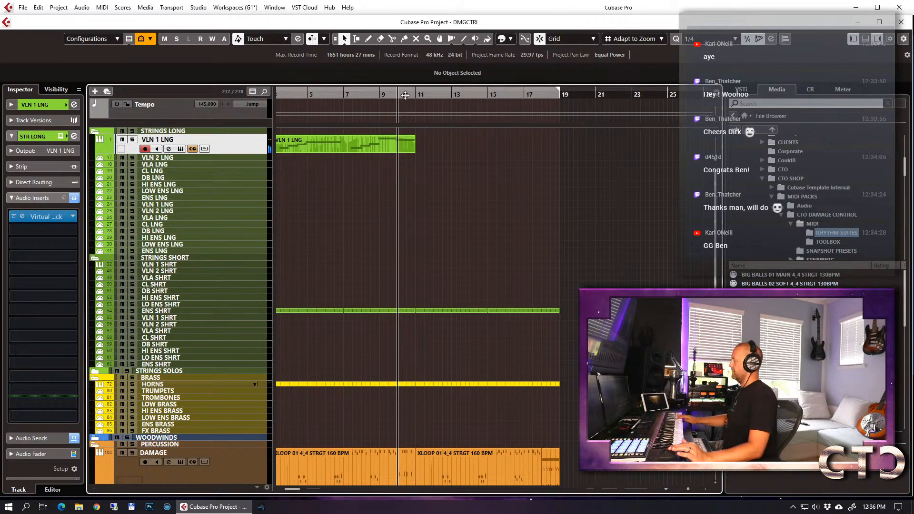
key(KP_Multiply)
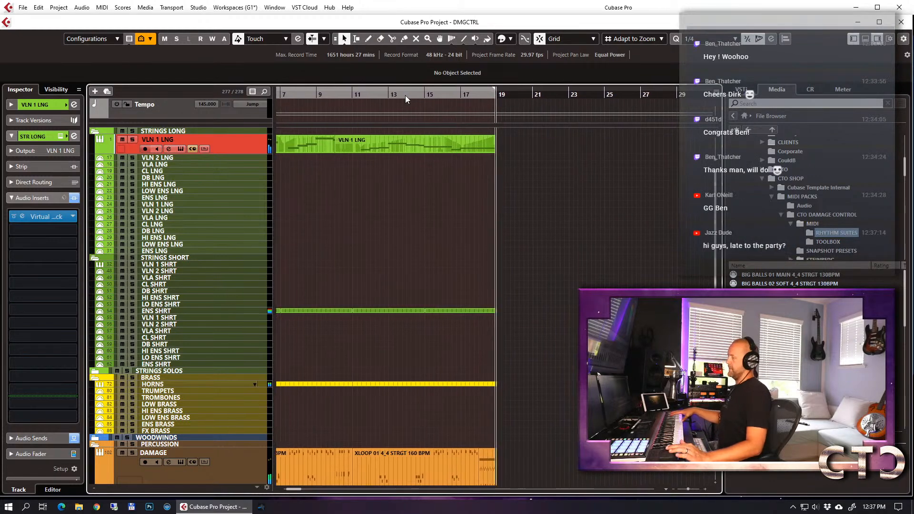
key(space)
scroll(633, 198, left, 3)
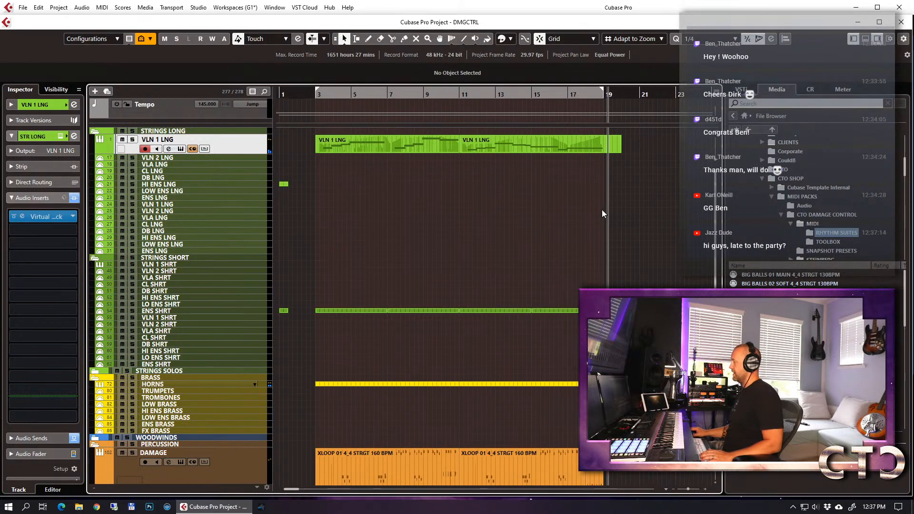
Check the new take's notes and glue the two VLN 1 LNG parts into one.
double_click(532, 141)
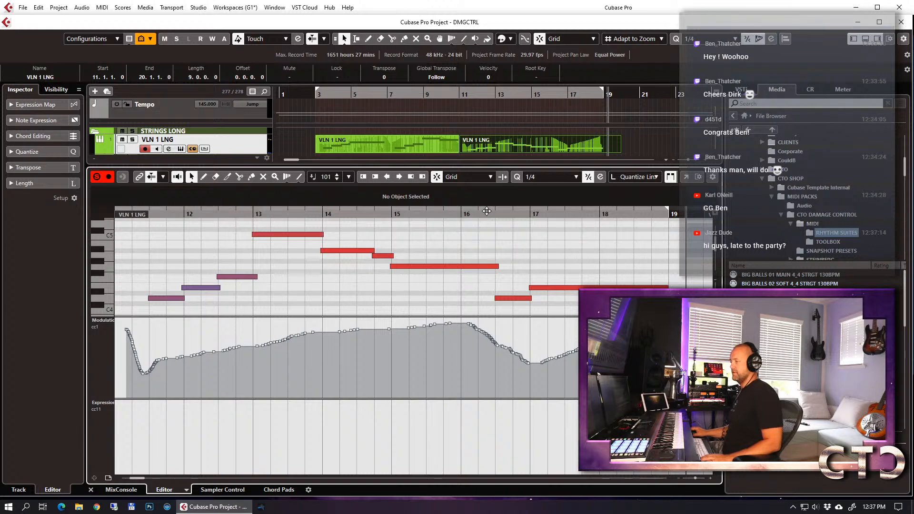
key(Return)
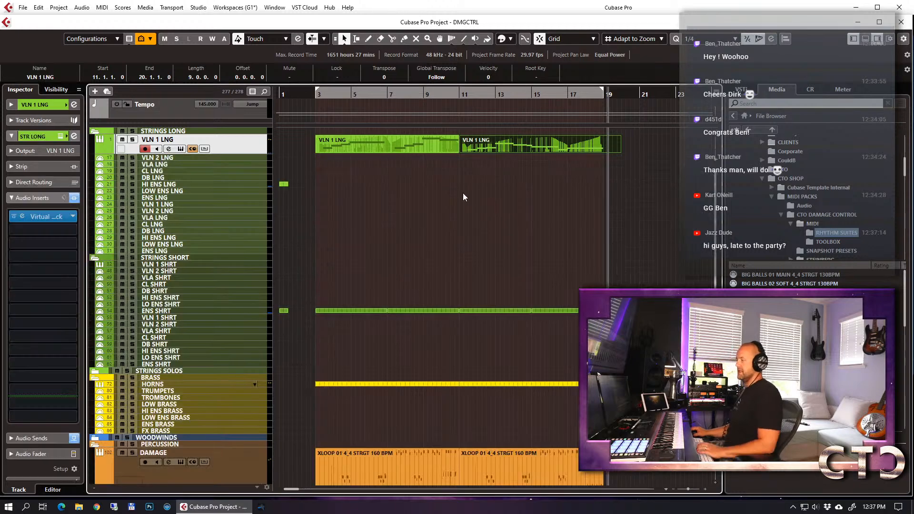
key(4)
click(431, 145)
key(1)
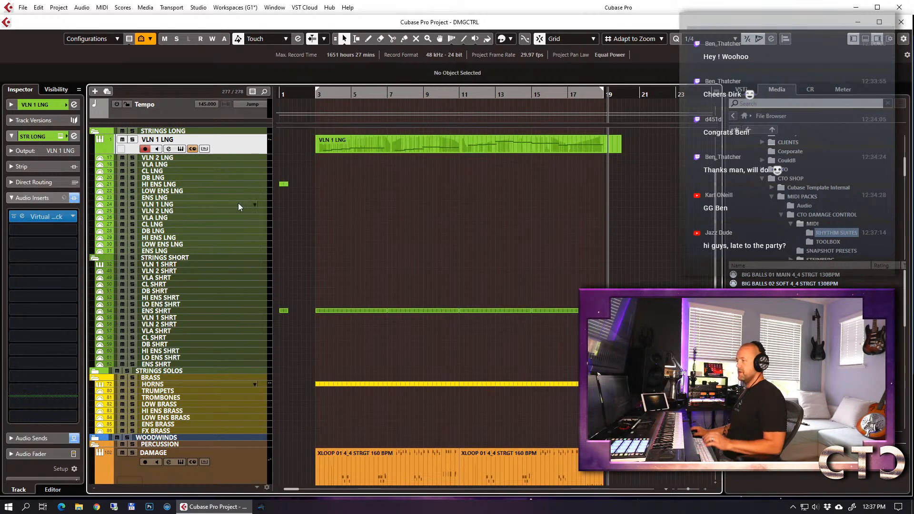
Select the VLA LNG track and load Legato Violas.nki from Musical Sampling's Soaring Strings into the first VLA slot of STR LONG.
click(177, 167)
key(e)
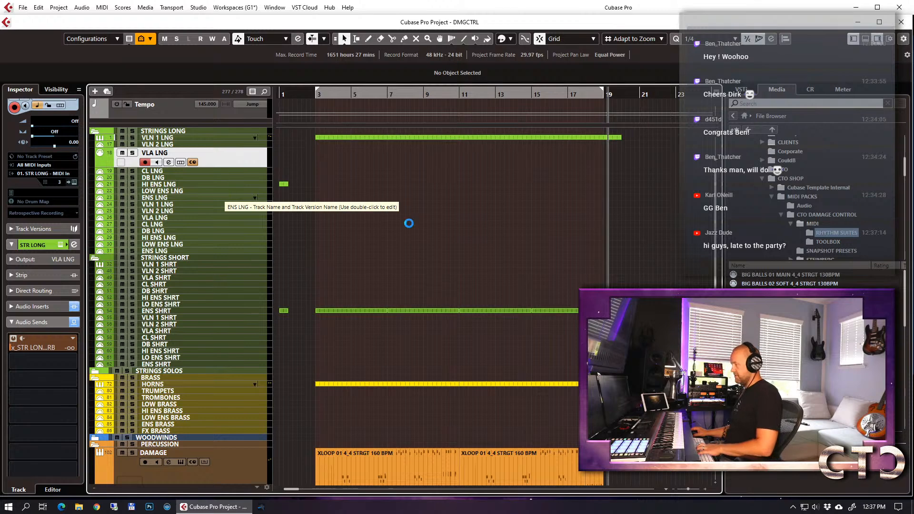
click(318, 223)
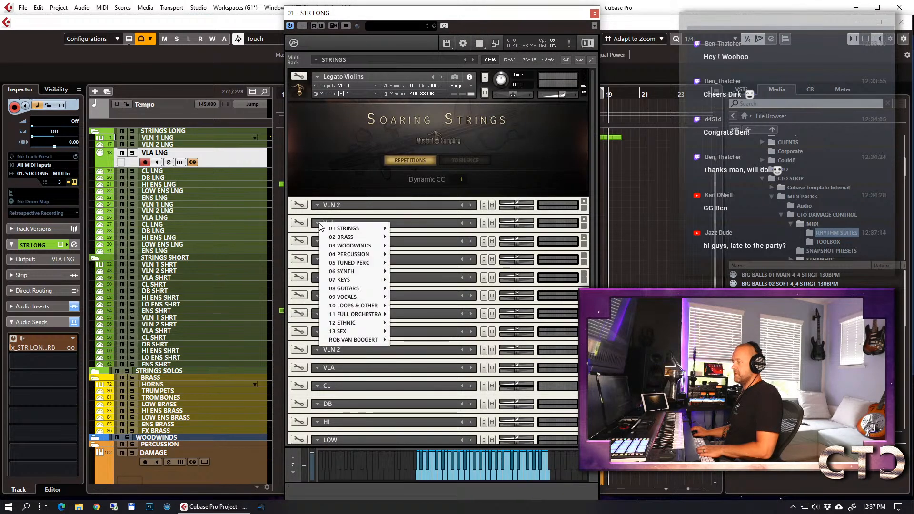
mouse_move(332, 229)
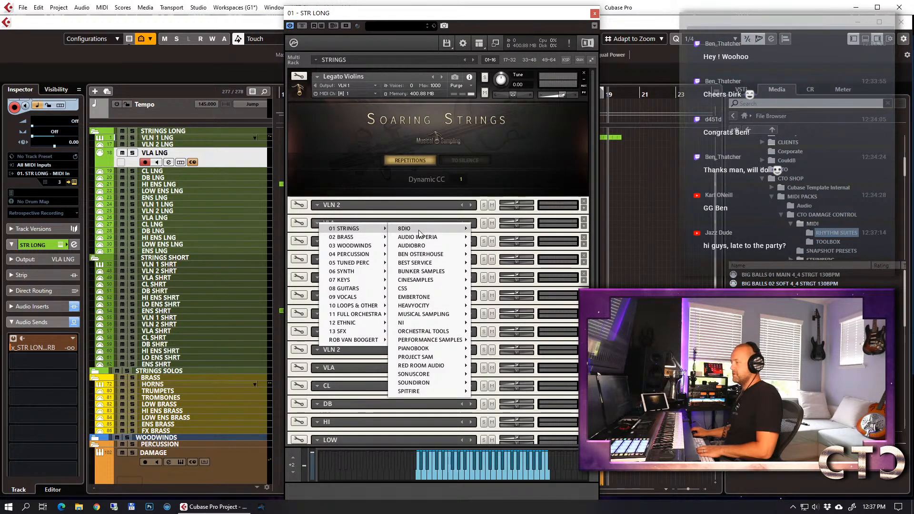
mouse_move(425, 238)
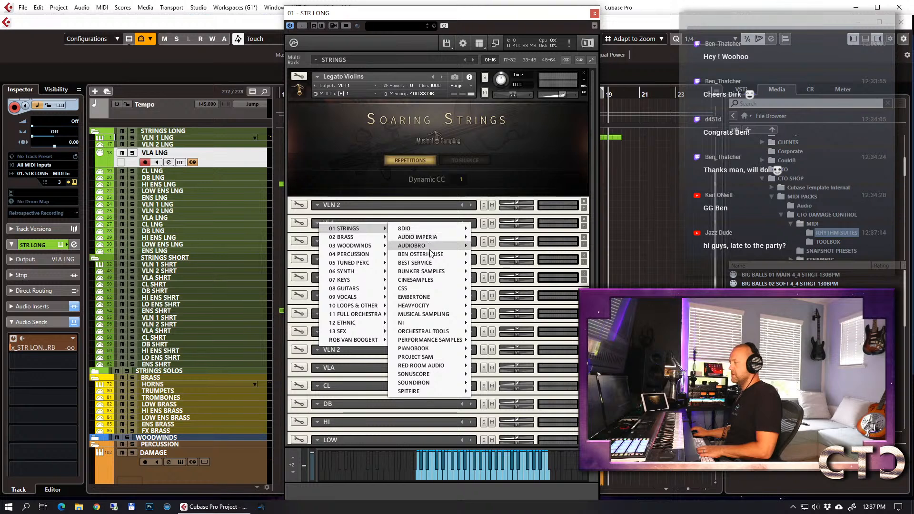
mouse_move(438, 304)
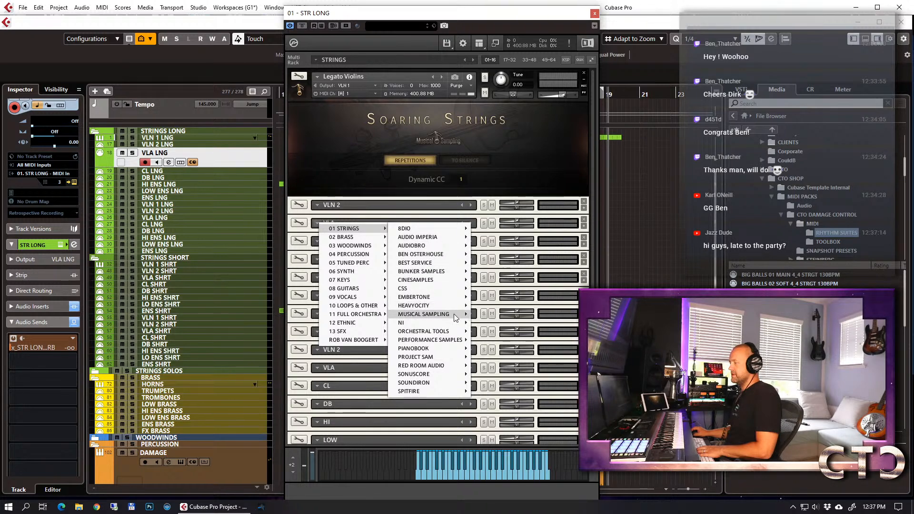
mouse_move(486, 316)
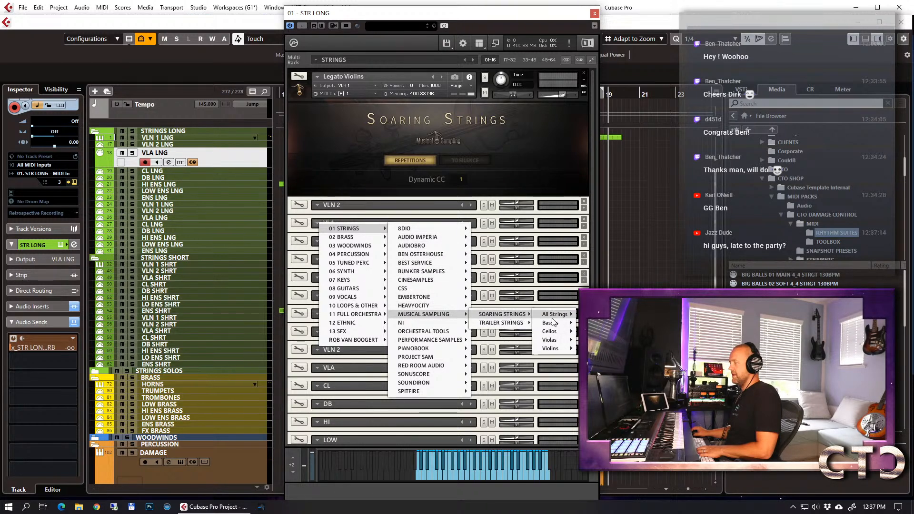
mouse_move(557, 352)
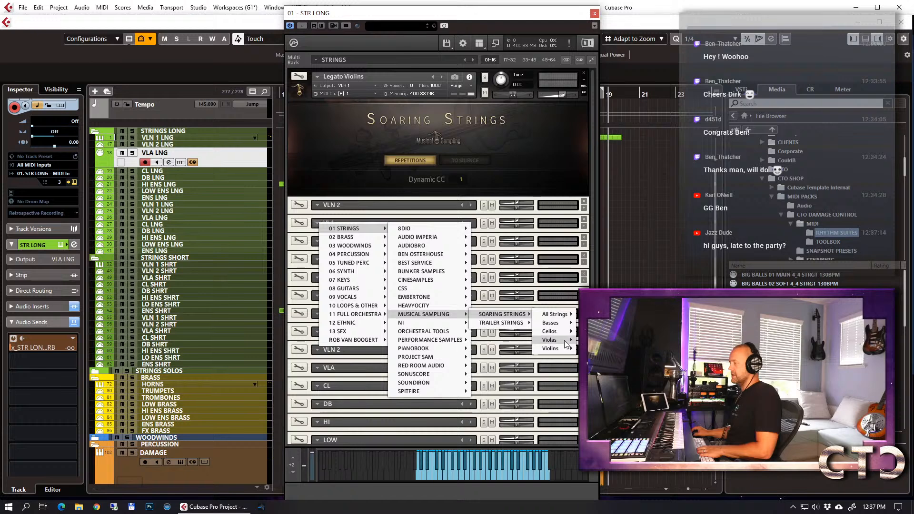
click(488, 340)
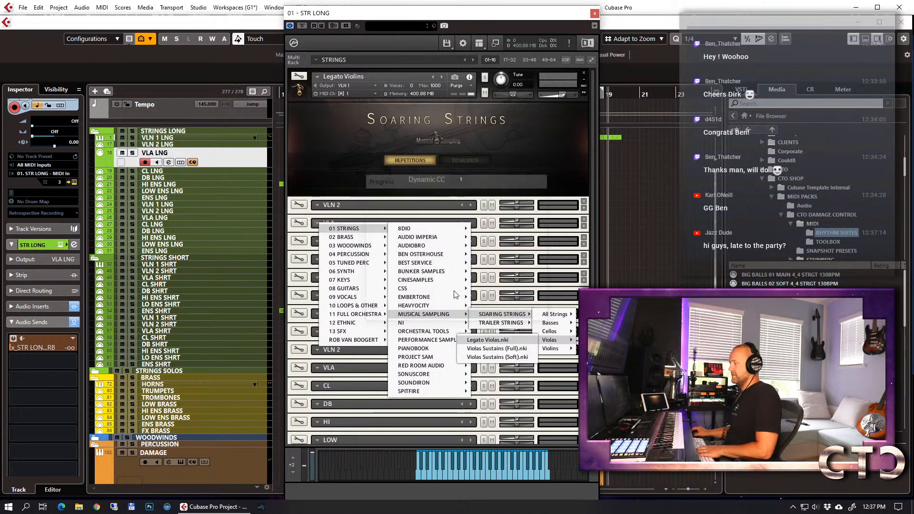
key(Escape)
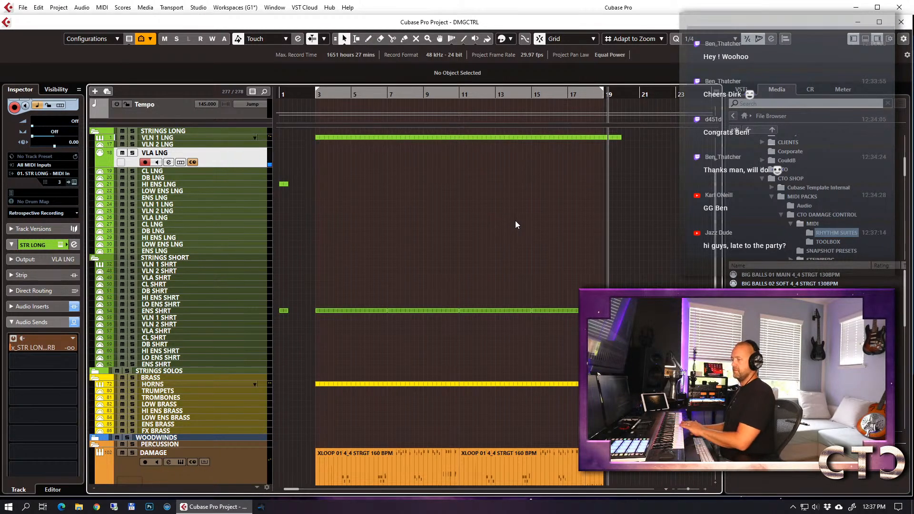
Set the VLA LNG track's long strings reverb send level to -8.68.
drag(24, 352, 75, 353)
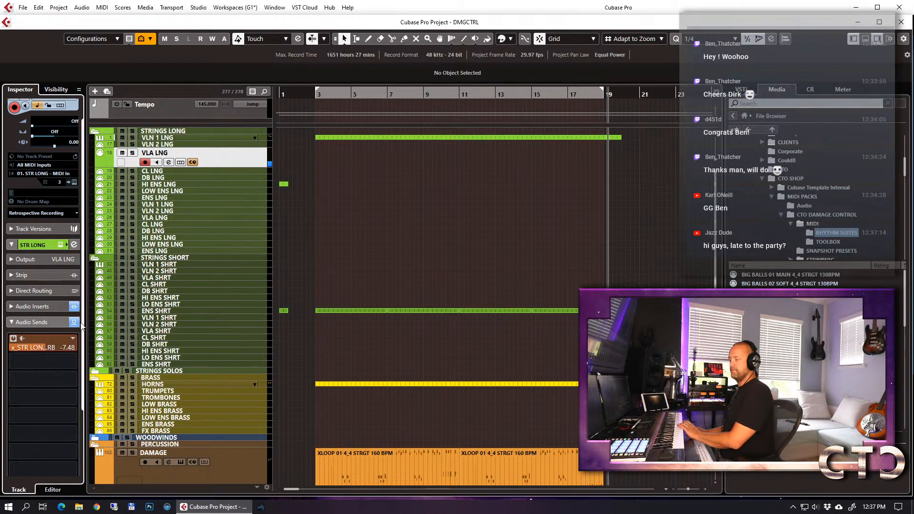
drag(36, 345, 30, 349)
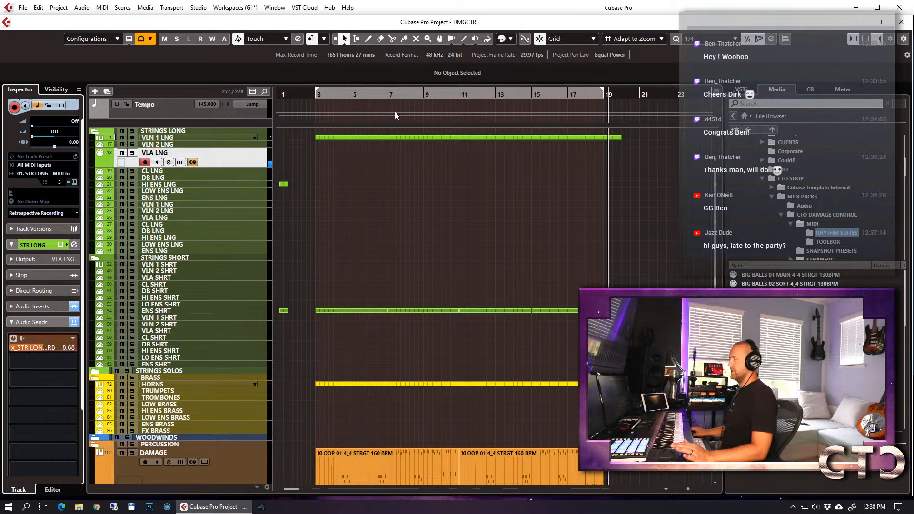
Record a legato viola take on VLA LNG from bar 11, and check the recorded notes and modulation.
click(458, 94)
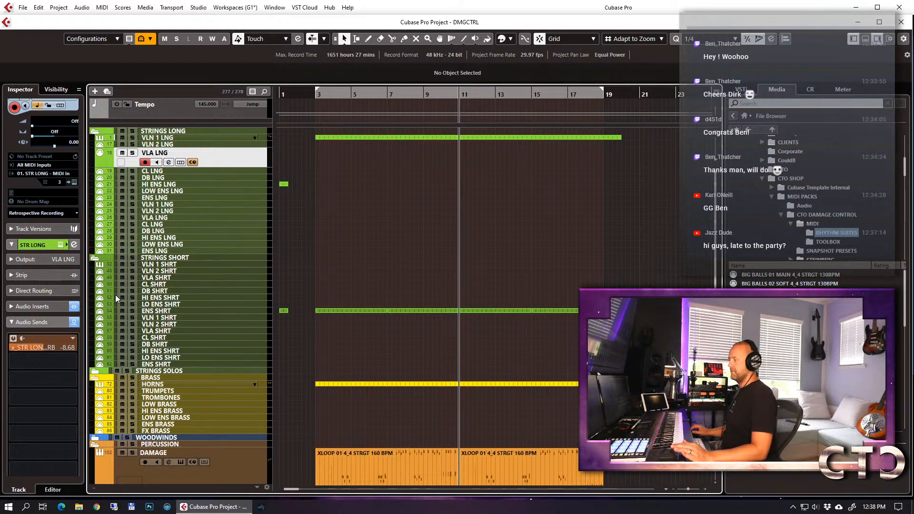
key(KP_Multiply)
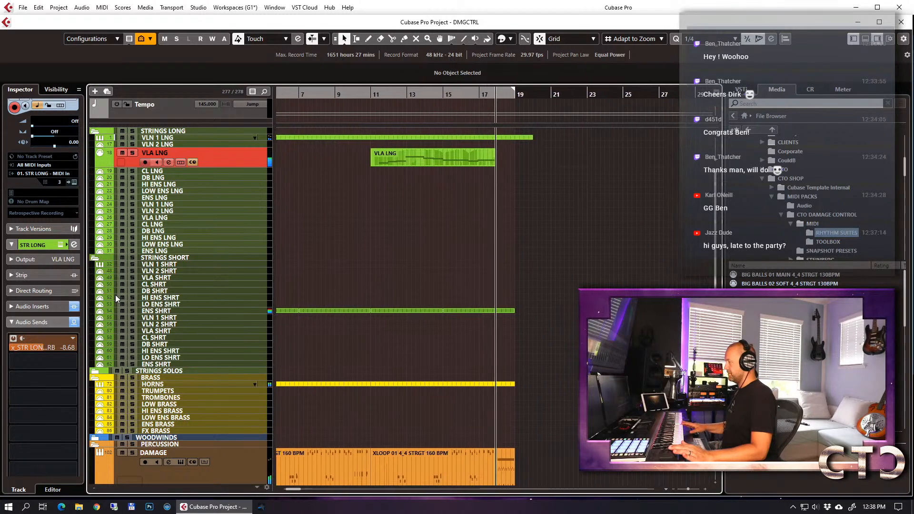
key(space)
key(ctrl+e)
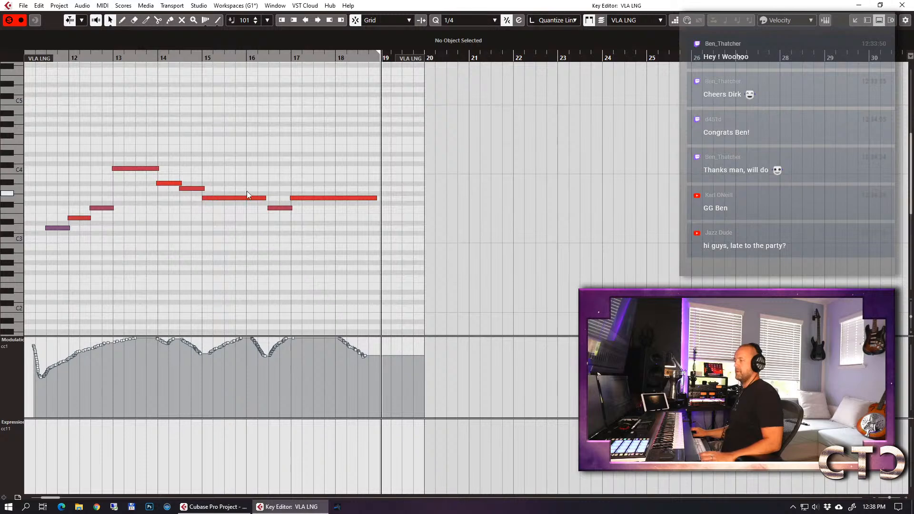
key(Return)
scroll(546, 279, left, 5)
Glue the HORNS parts into one continuous part from bar 3 to bar 19.
drag(351, 362, 366, 394)
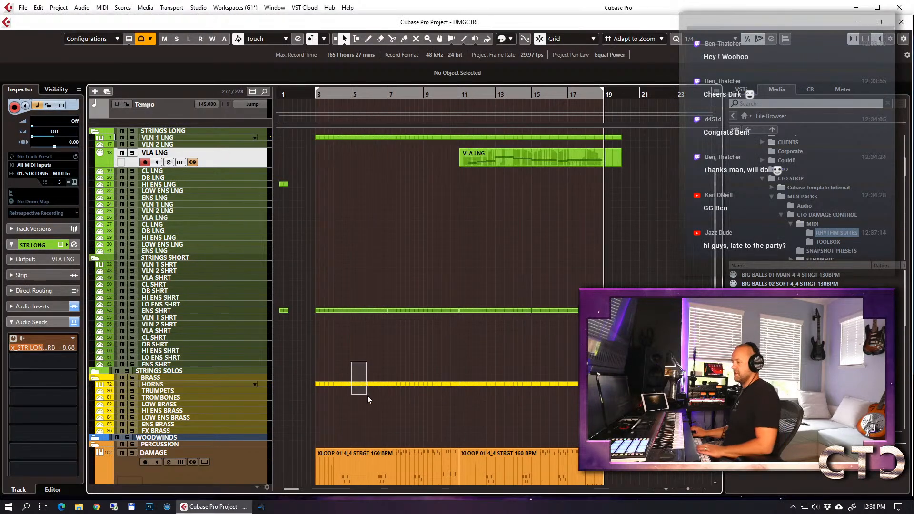
double_click(366, 384)
key(Return)
key(4)
click(403, 376)
key(1)
click(404, 377)
Add a Main Volume (CC7) value of about 96 at the start of the HORNS part.
key(Return)
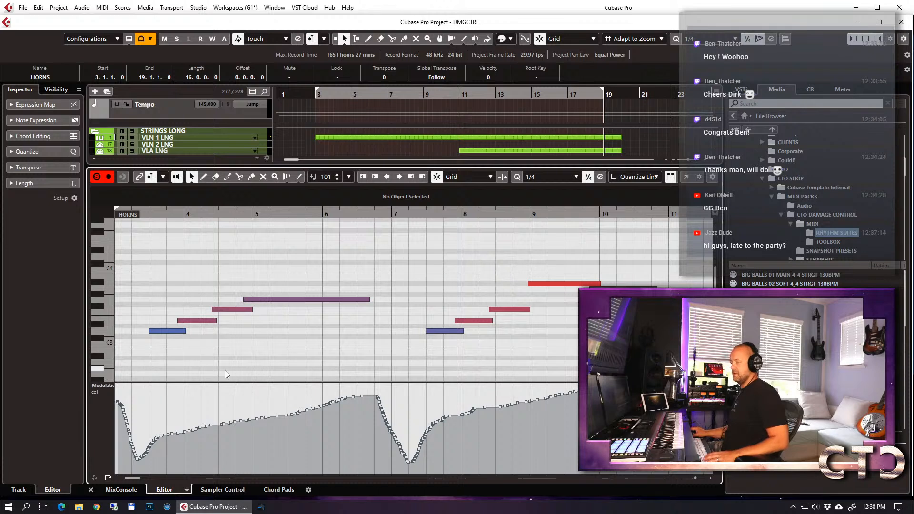
scroll(318, 289, left, 5)
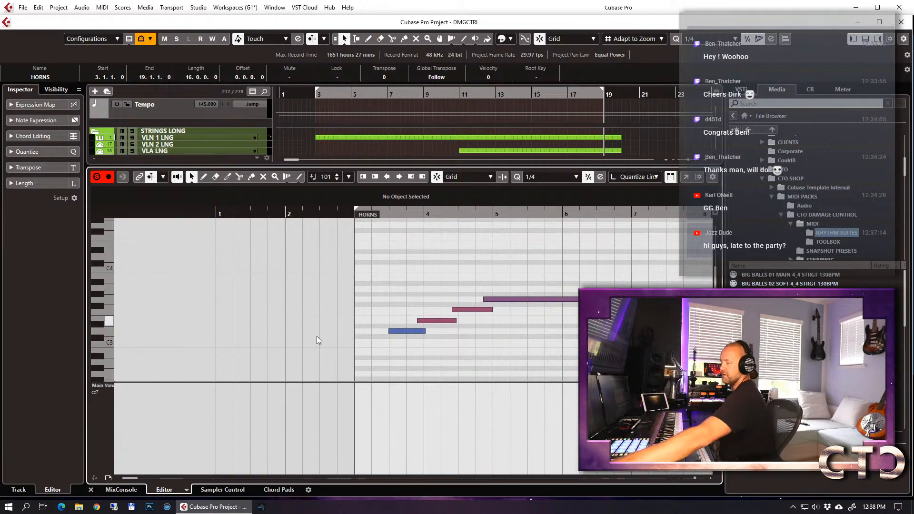
click(357, 410)
drag(338, 413, 354, 416)
key(Return)
Play the cue from bar 3 to judge the horns, and recheck the HORNS part's Main Volume lane.
key(space)
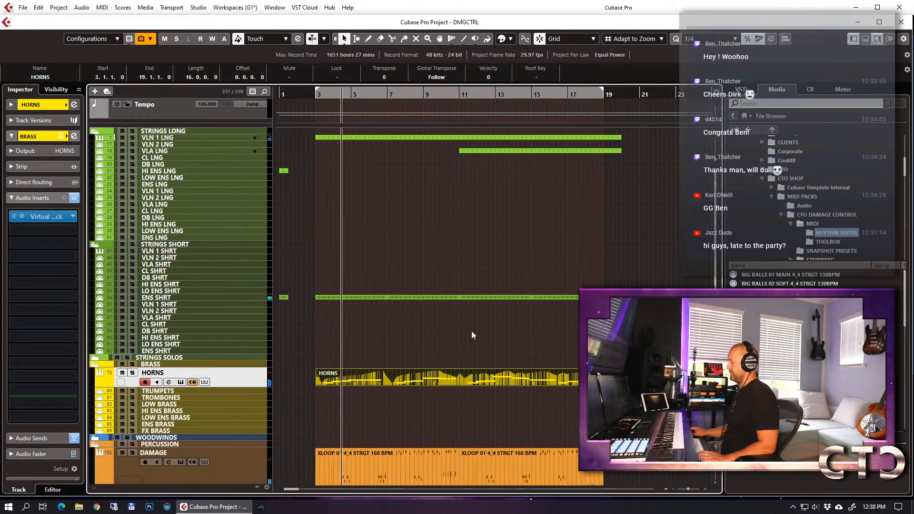
key(Return)
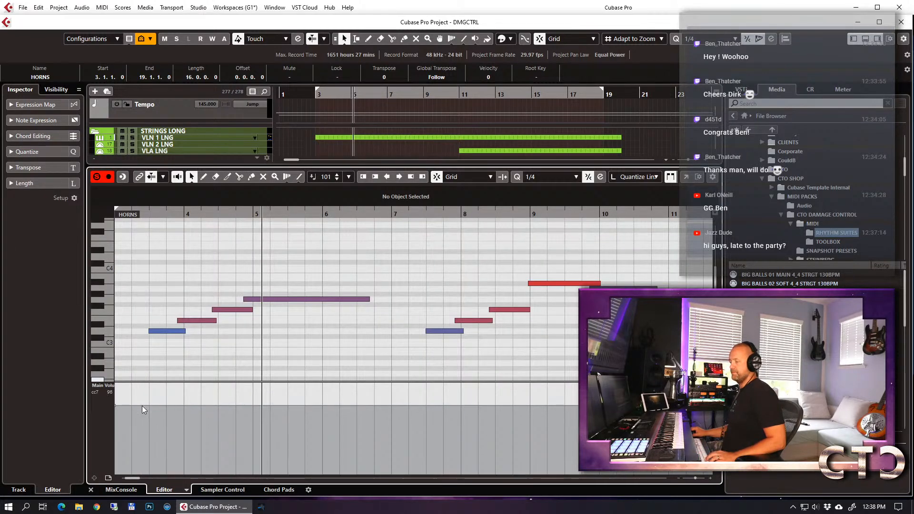
key(Return)
key(KP_1)
key(space)
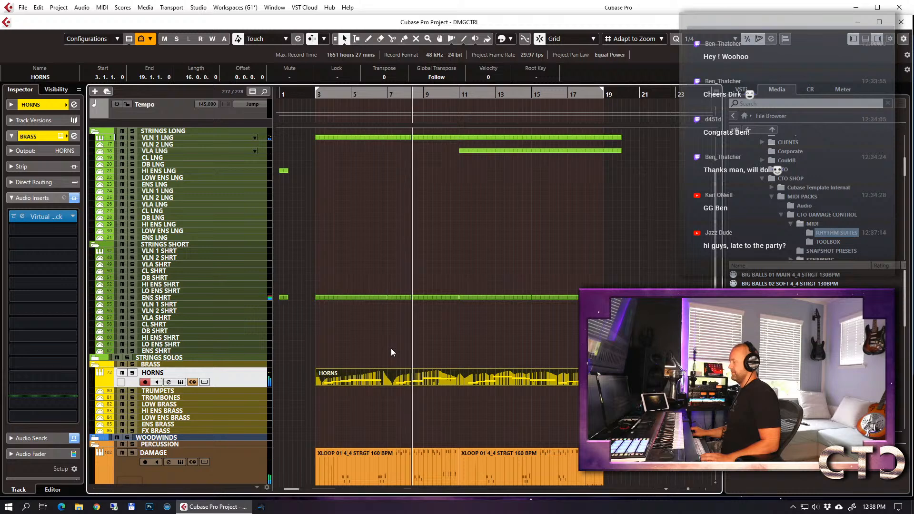
key(g)
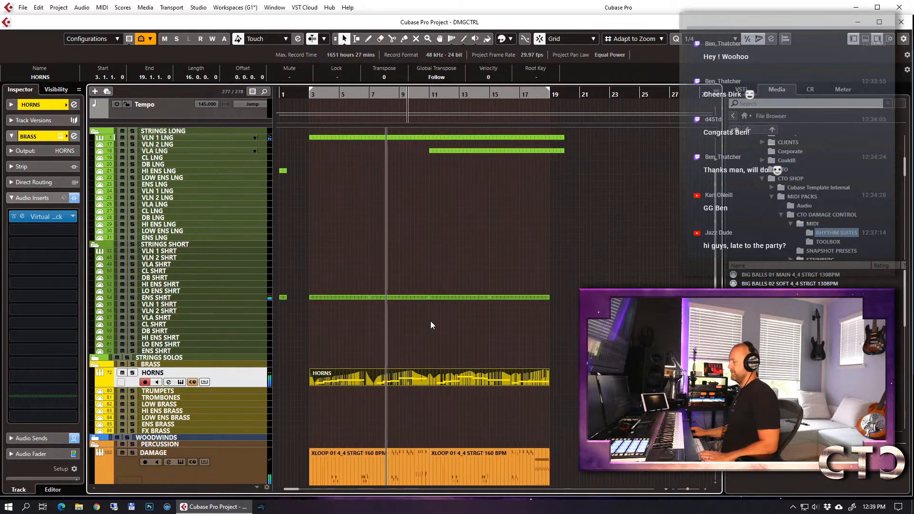
key(h)
Select the LOW PERC 1 track and load Low Booms (ST JXL).nki from Spitfire's HZP into its PERC slot.
scroll(448, 290, down, 5)
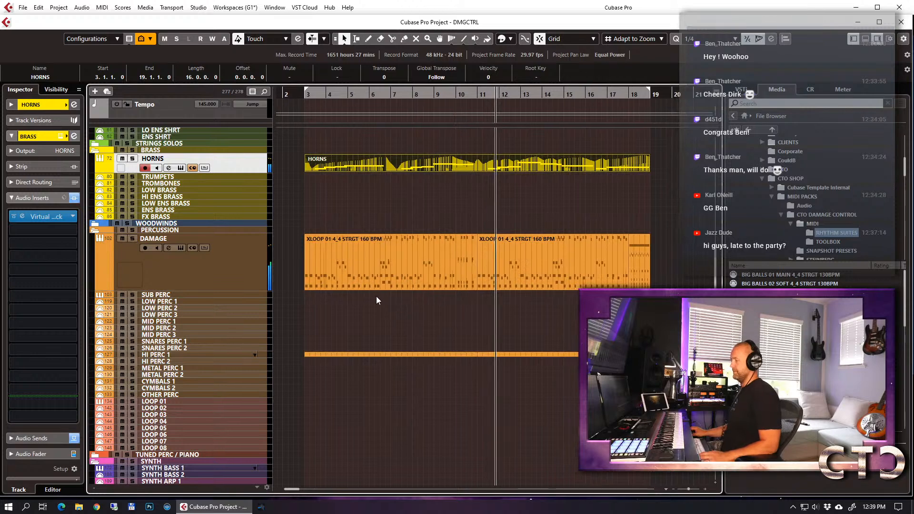
click(157, 302)
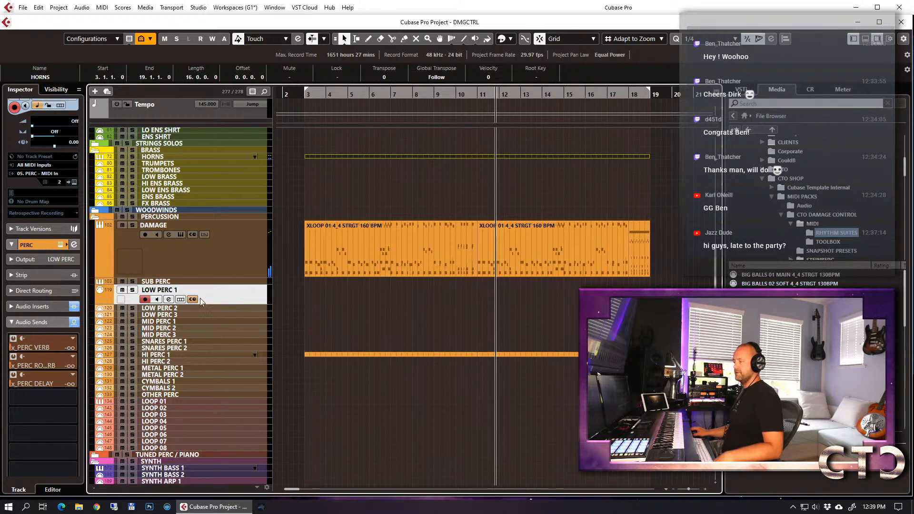
click(181, 299)
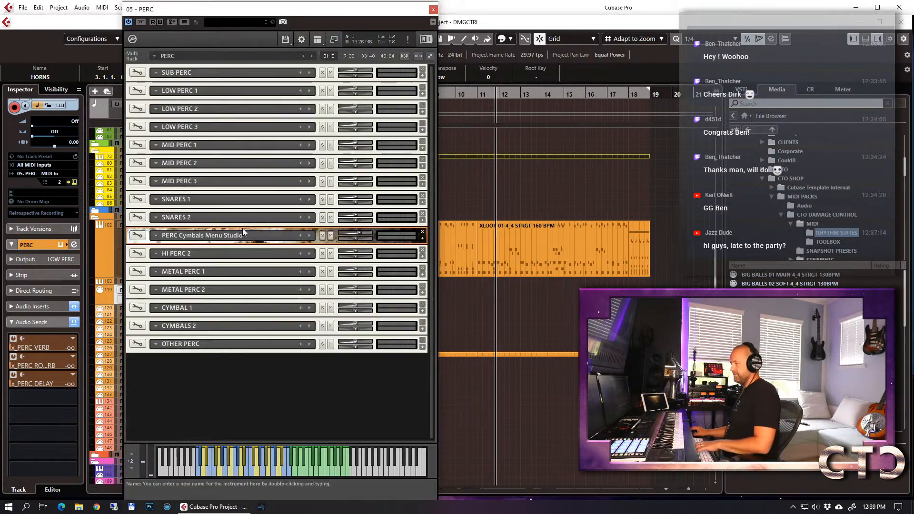
click(157, 74)
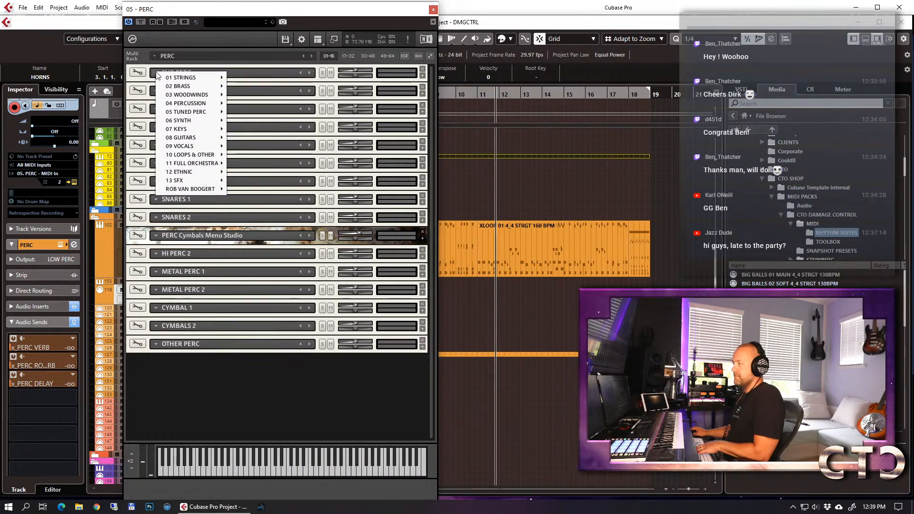
click(166, 59)
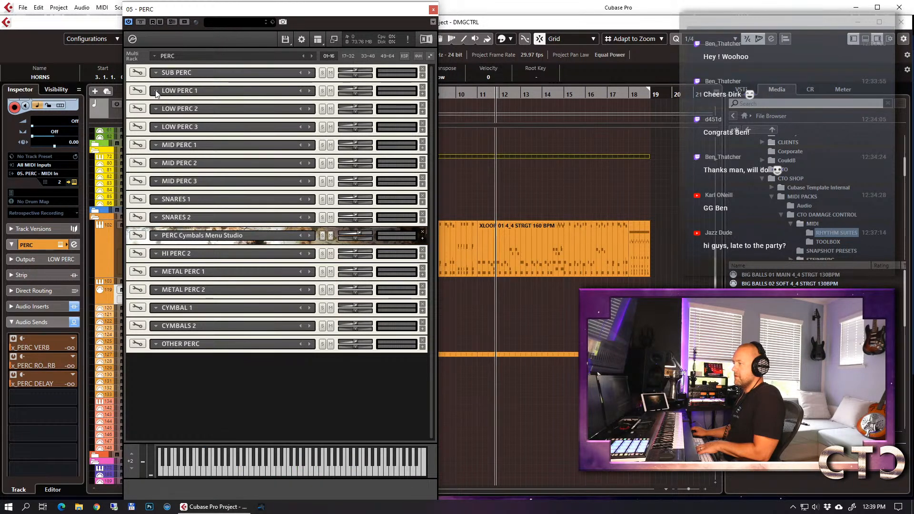
click(156, 91)
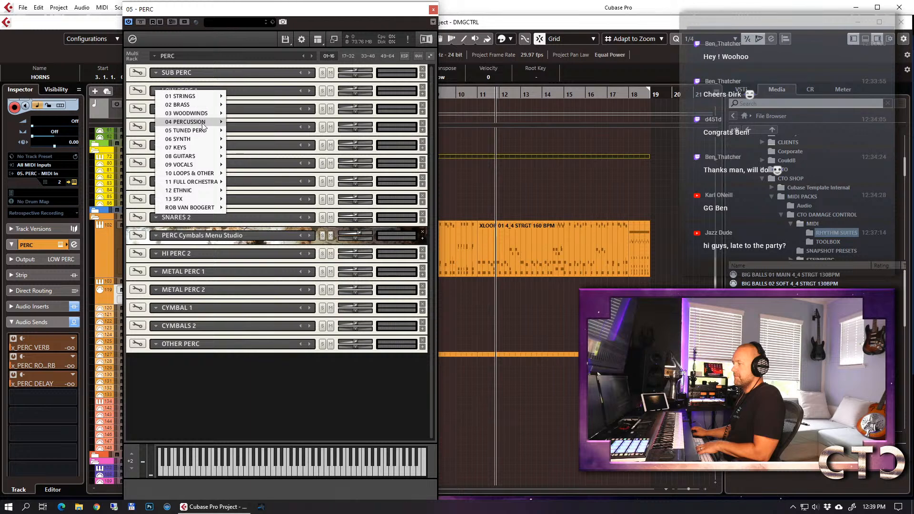
mouse_move(204, 123)
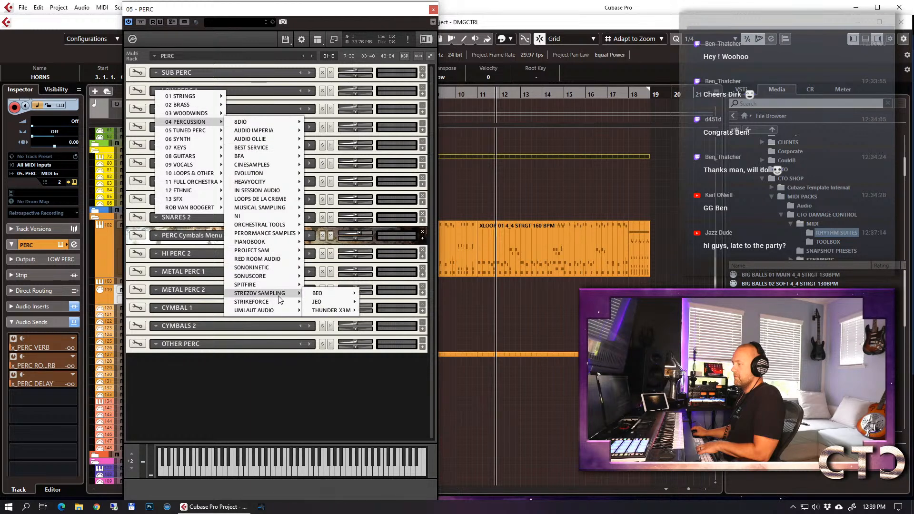
mouse_move(269, 285)
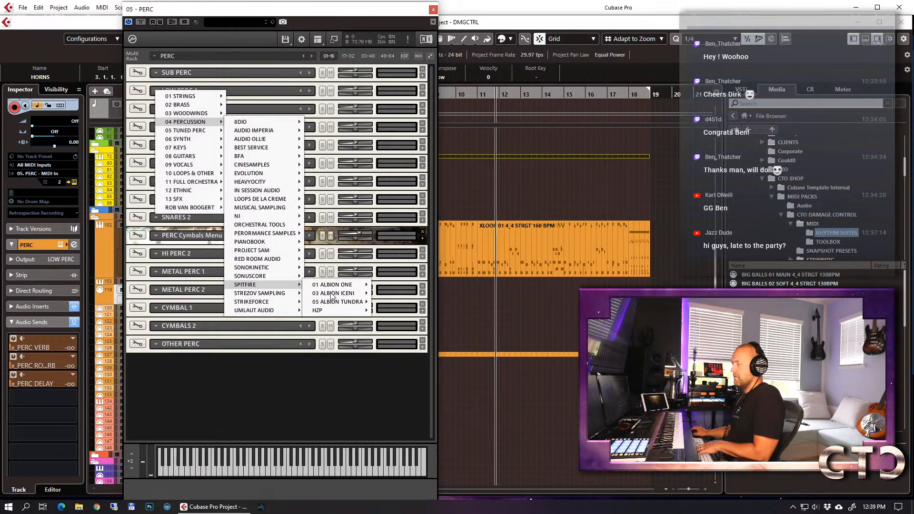
mouse_move(335, 312)
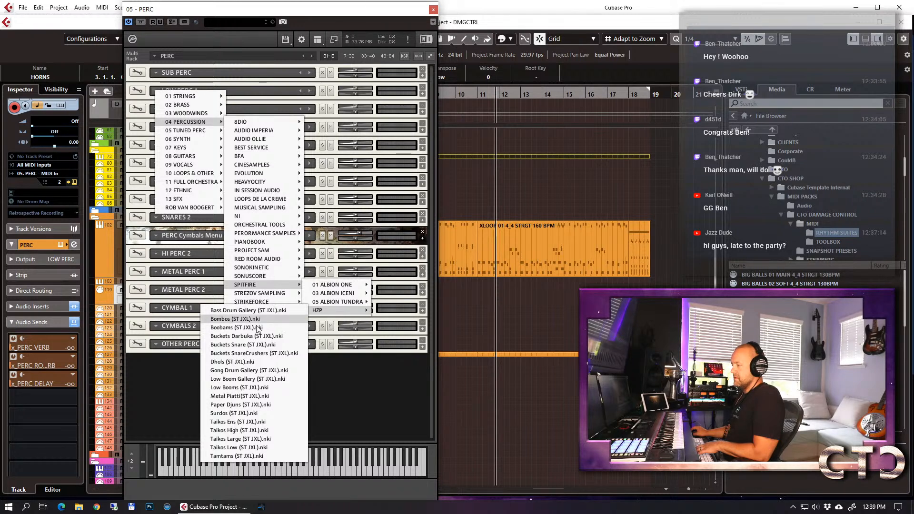
click(240, 388)
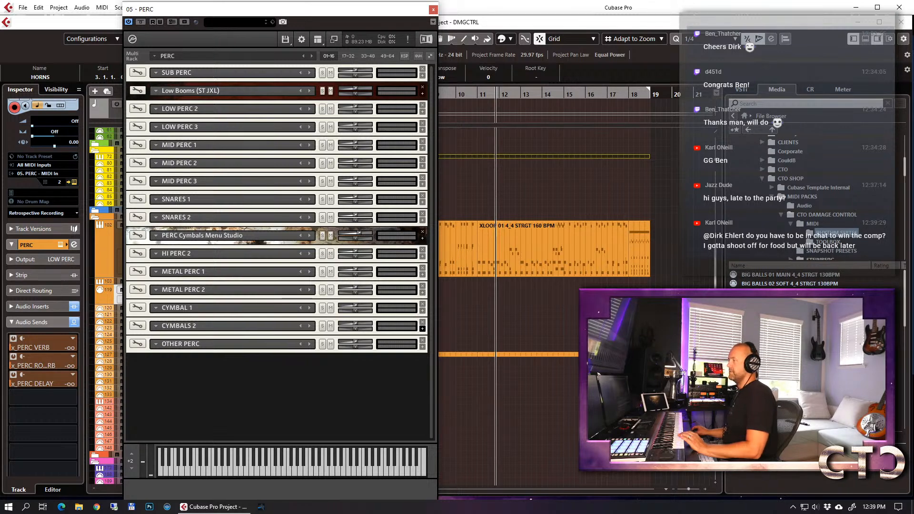
Close the instrument and record a low boom take on LOW PERC 1 from bar 3 to about bar 11.
click(432, 10)
key(KP_1)
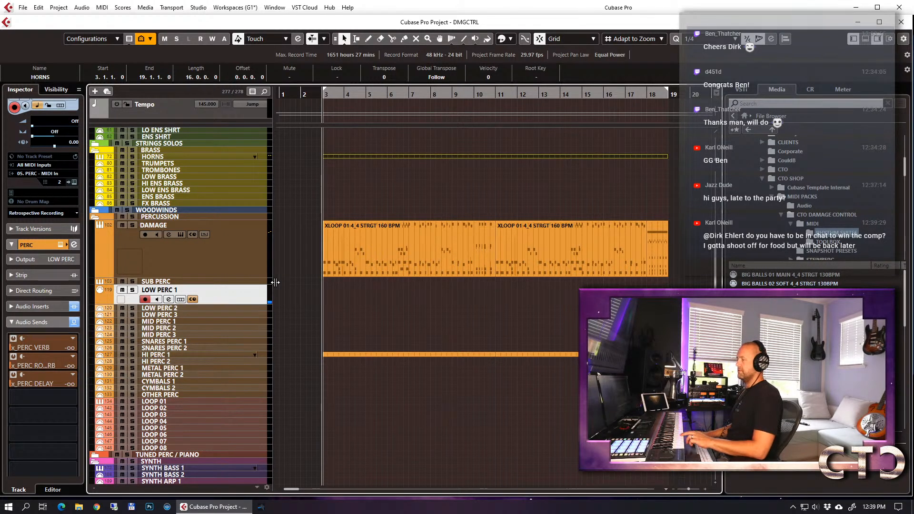
key(KP_Multiply)
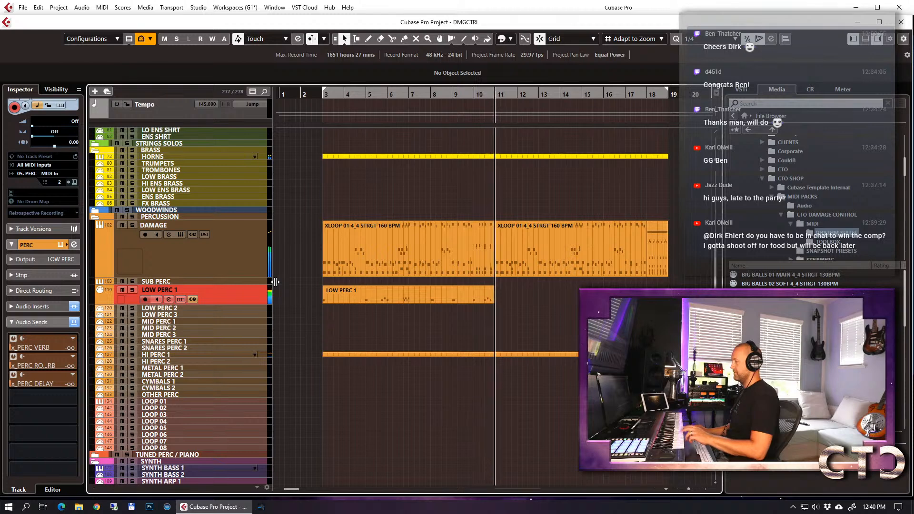
key(space)
Open the new LOW PERC 1 part's notes and quantize them to 1/16.
double_click(338, 298)
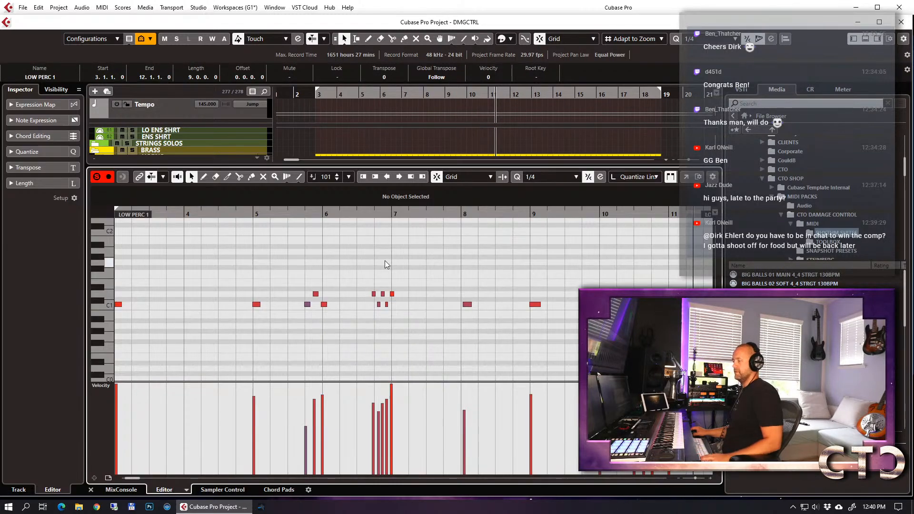
click(552, 176)
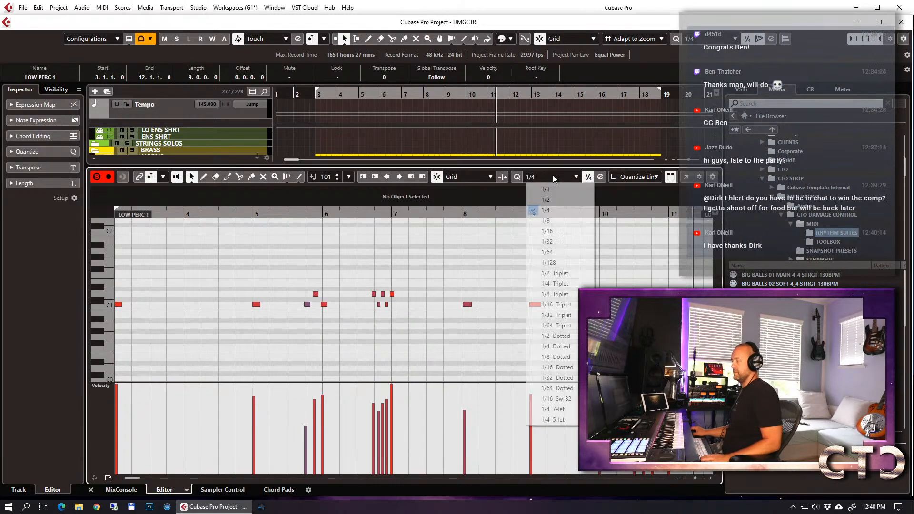
click(563, 233)
key(q)
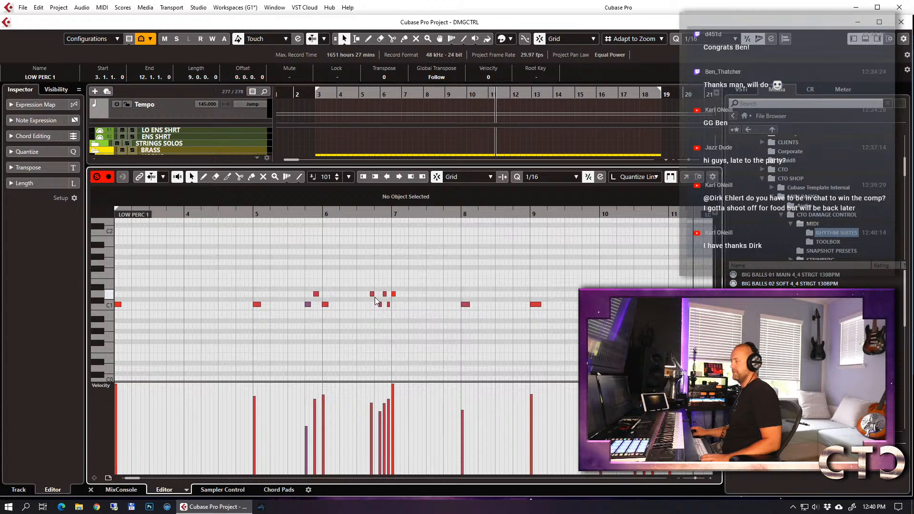
Move the misplaced D1 note before bar 7 to 6.4.1 and remove the C1 note at bar 11.
drag(371, 294, 377, 294)
scroll(491, 314, right, 3)
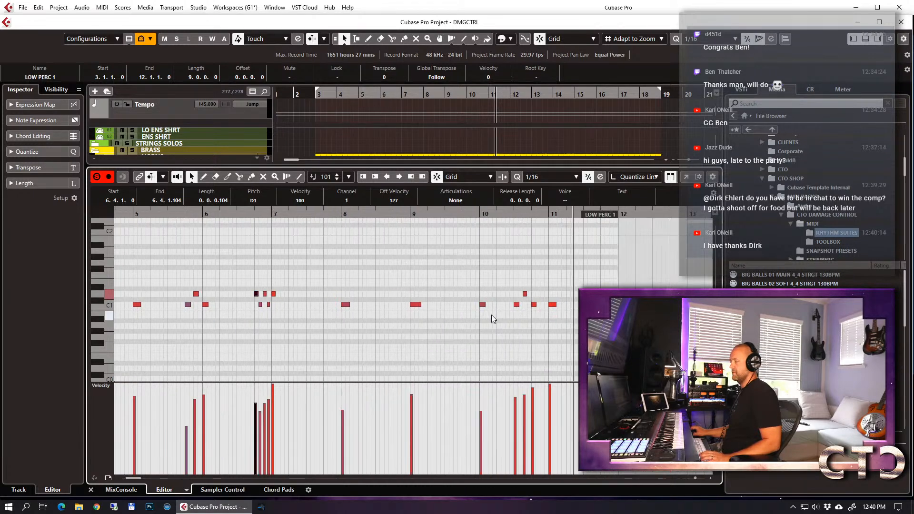
click(535, 286)
scroll(535, 286, up, 3)
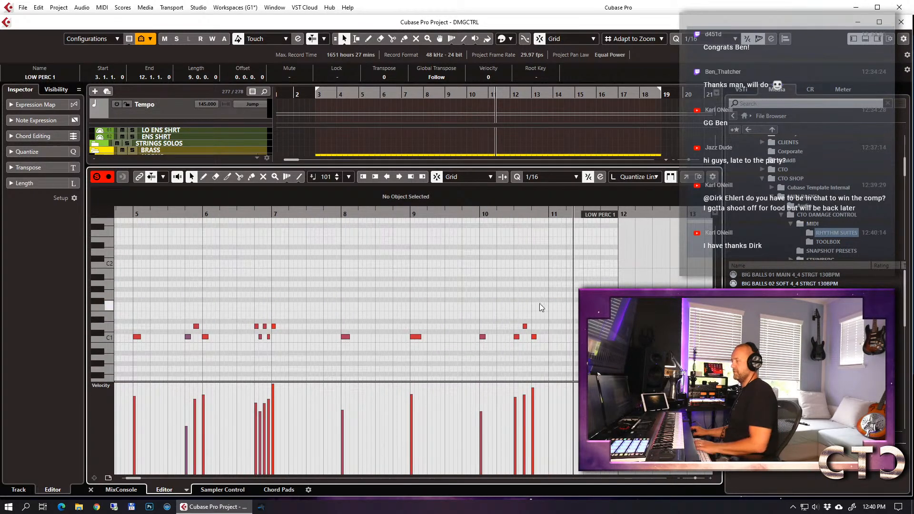
scroll(540, 307, left, 3)
key(Return)
Split the LOW PERC 1 part at bar 11 and delete the piece after the cut.
key(3)
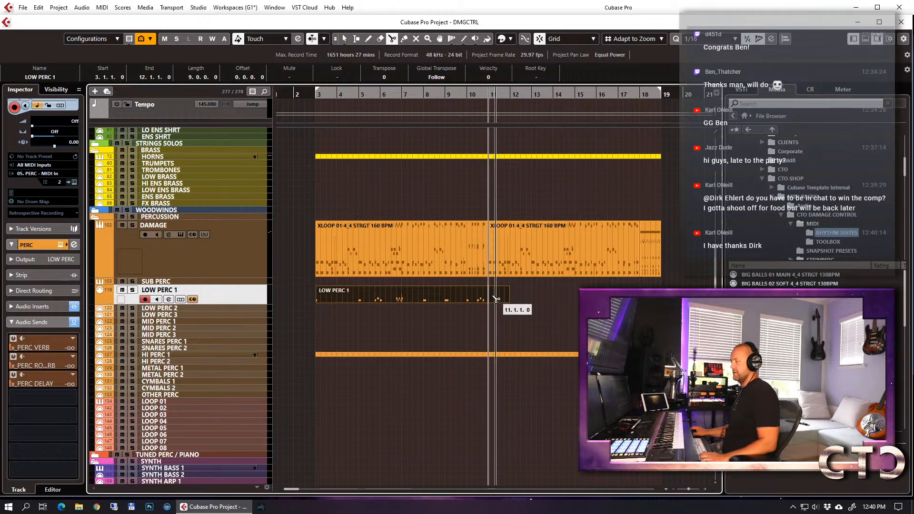
click(496, 297)
key(1)
key(Delete)
Solo the PERCUSSION folder, play from bar 3, and duplicate the LOW PERC 1 part to fill bars 11 to 19.
click(367, 296)
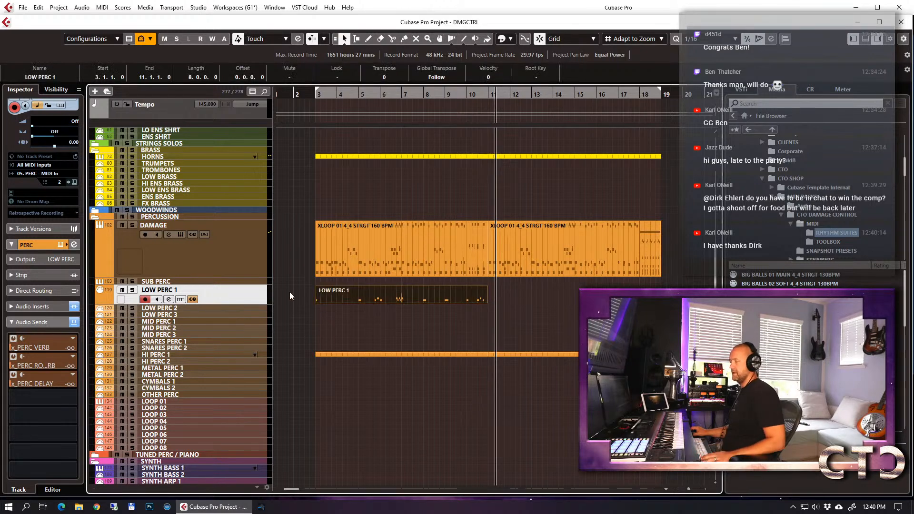
click(133, 217)
key(KP_1)
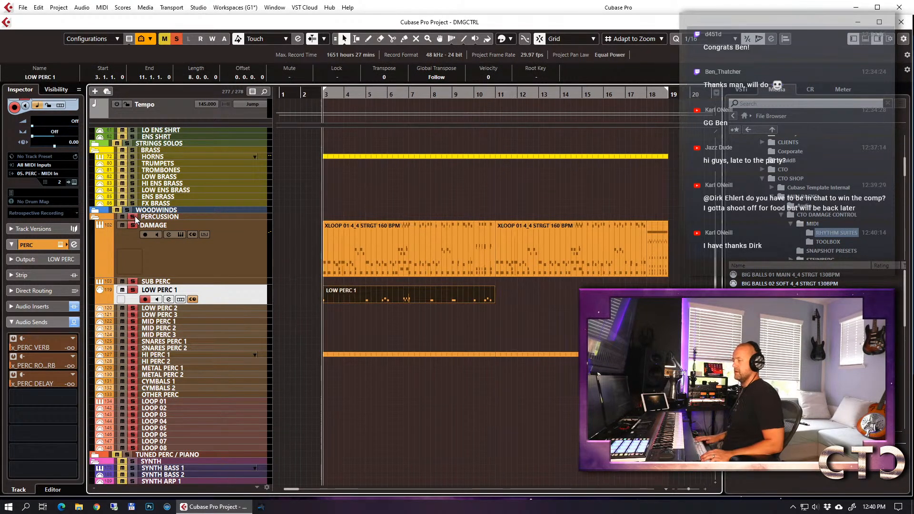
key(space)
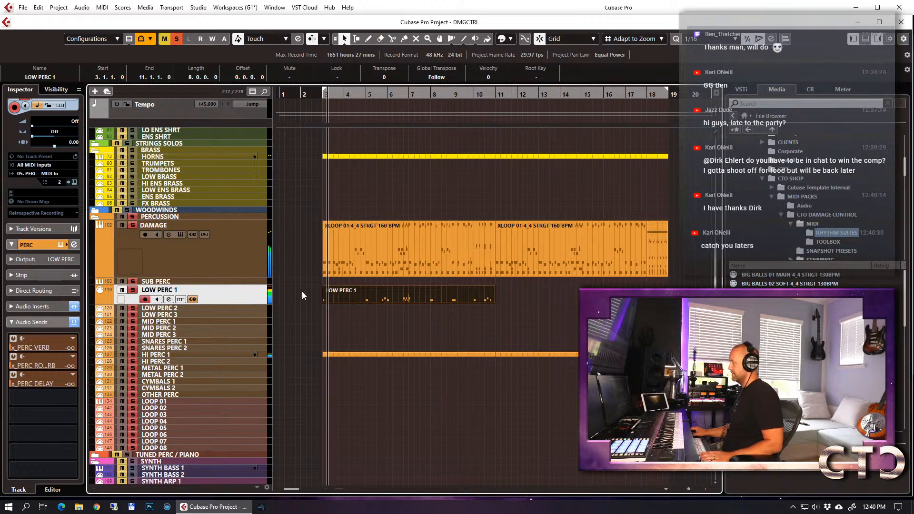
key(ctrl+d)
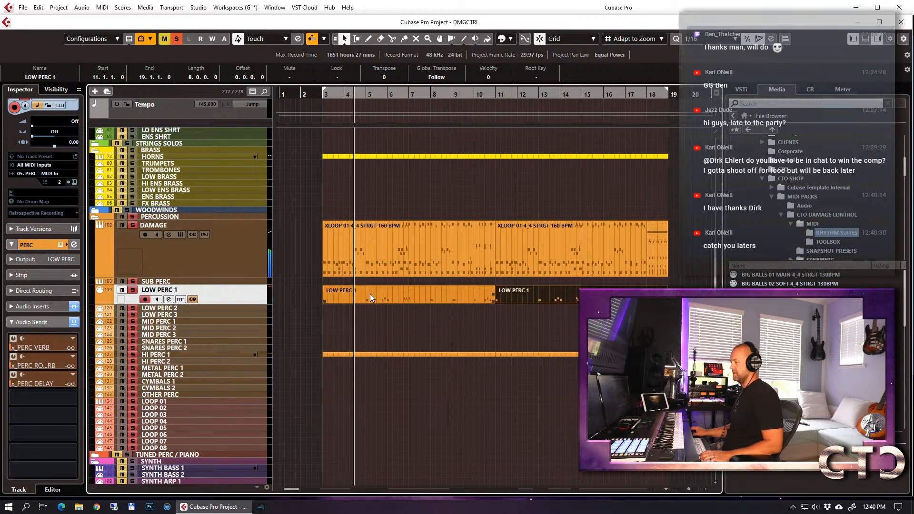
key(g)
key(g)
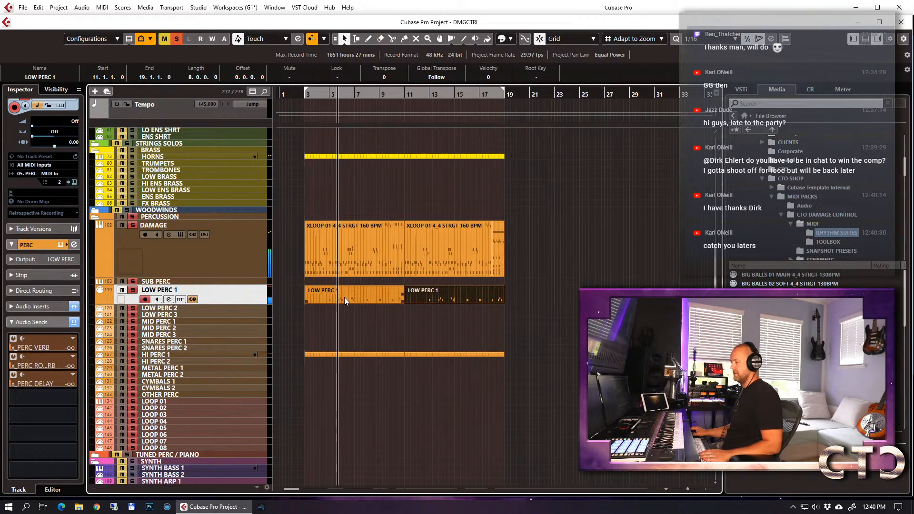
Load the 03 HYBRID ATTACK snapshot in the DAMAGE track's PERC Studio Armageddon Ens kit and close the instrument.
key(h)
key(h)
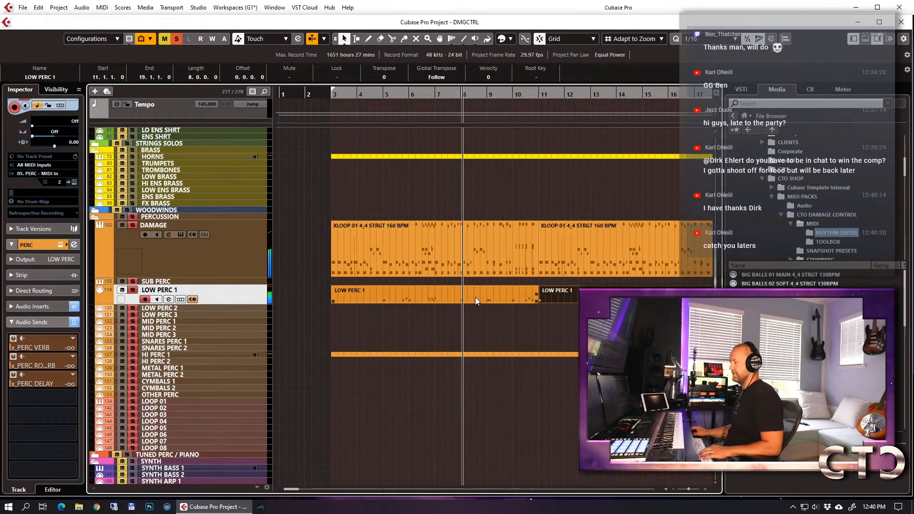
key(g)
click(259, 264)
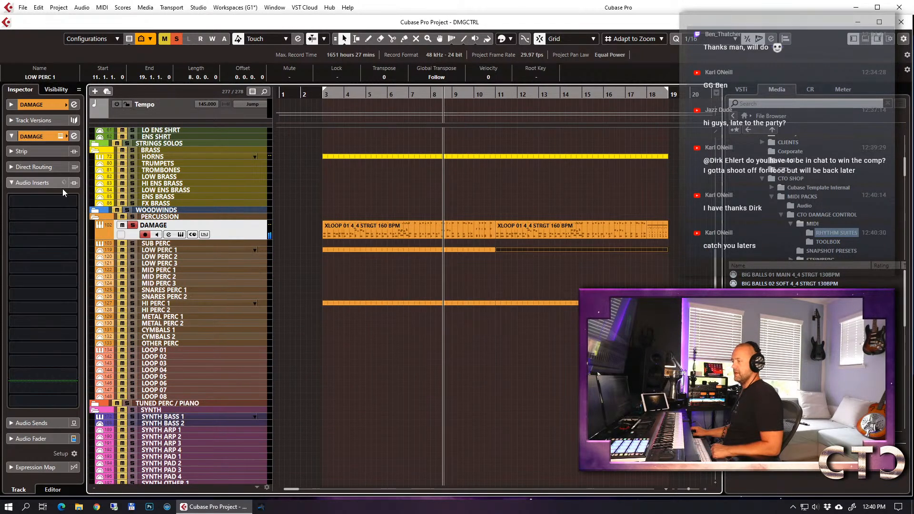
click(60, 136)
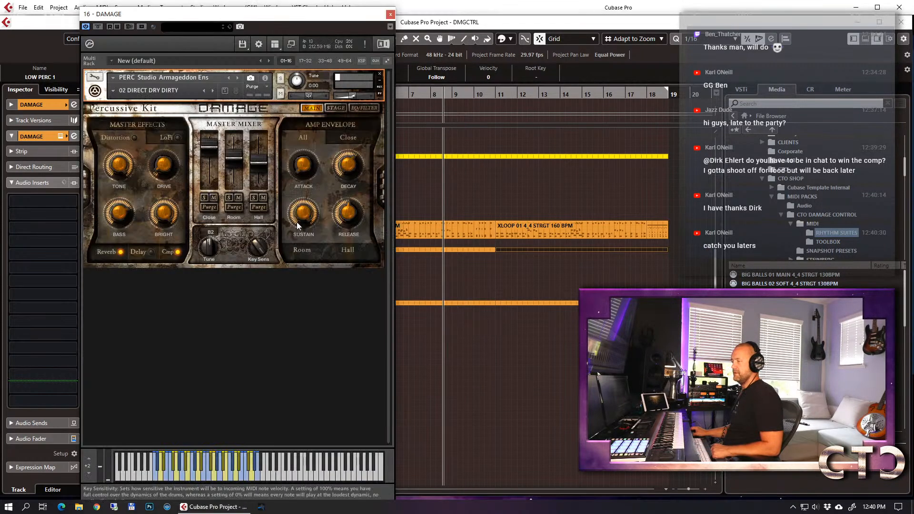
click(213, 90)
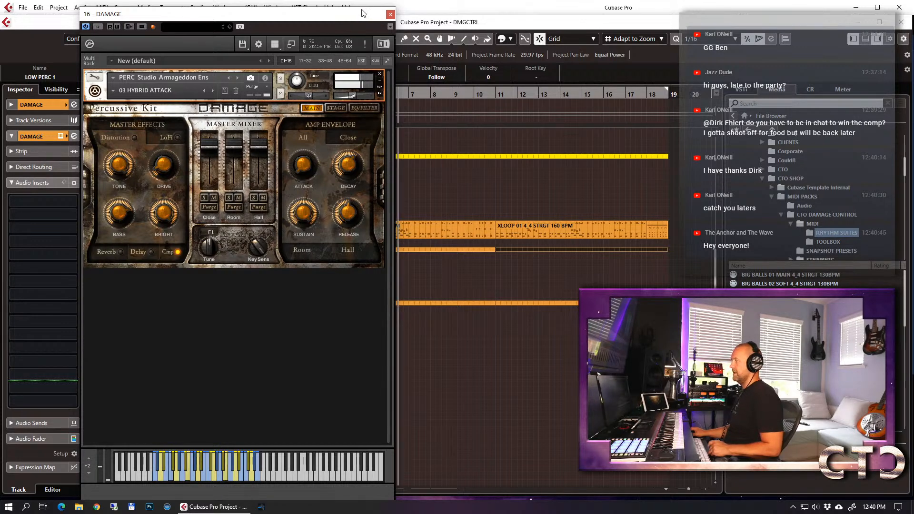
click(390, 14)
Take the DAMAGE track and the PERCUSSION folder out of solo and play the full cue from bar 3.
key(space)
click(133, 225)
click(133, 216)
key(space)
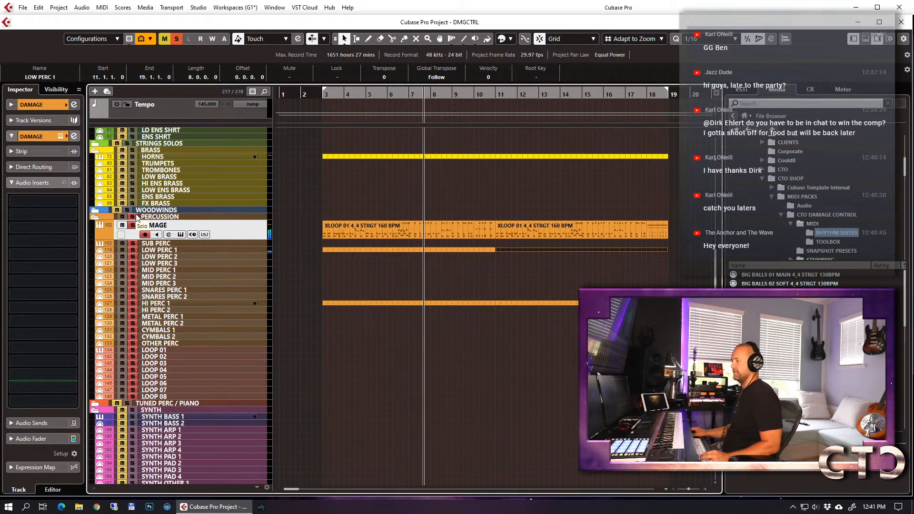
click(135, 215)
scroll(381, 255, down, 1)
key(KP_1)
key(space)
Listen to the full cue while looking over the string, brass and percussion tracks.
key(g)
key(g)
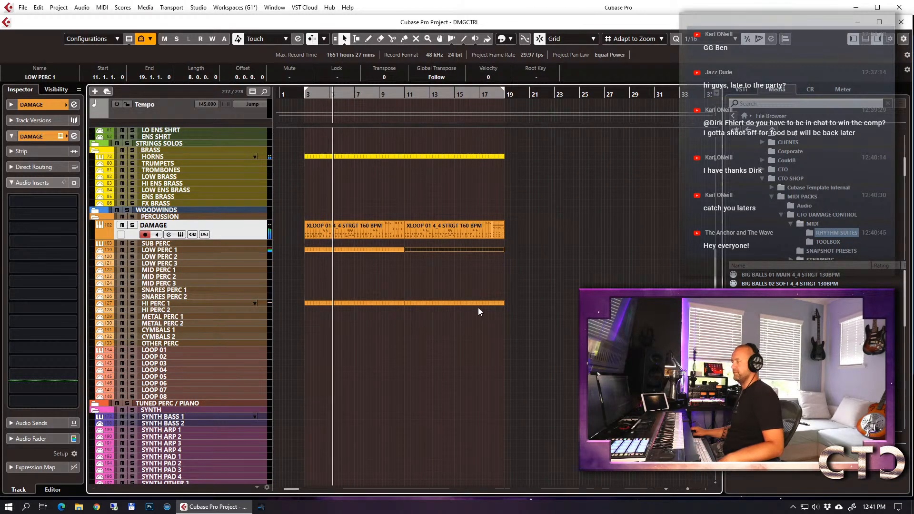
scroll(464, 310, up, 6)
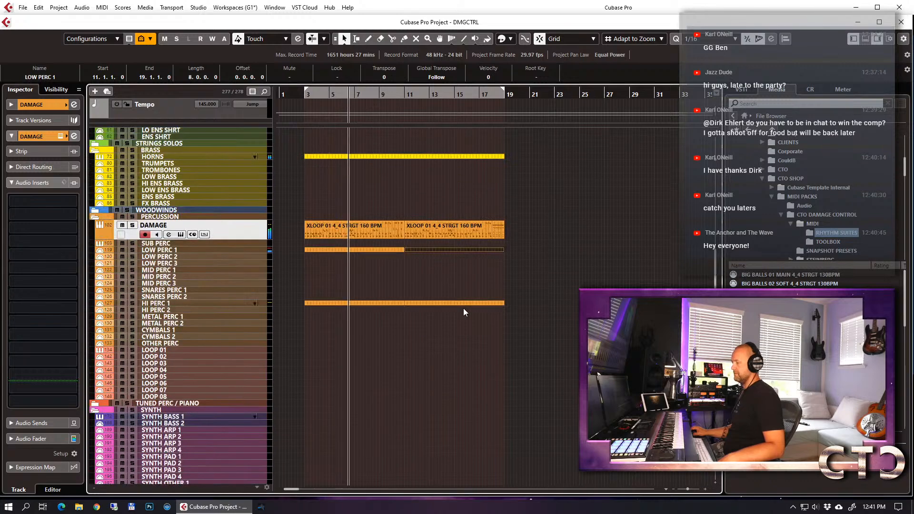
scroll(464, 310, down, 6)
scroll(464, 312, up, 6)
scroll(463, 313, down, 3)
scroll(464, 312, up, 3)
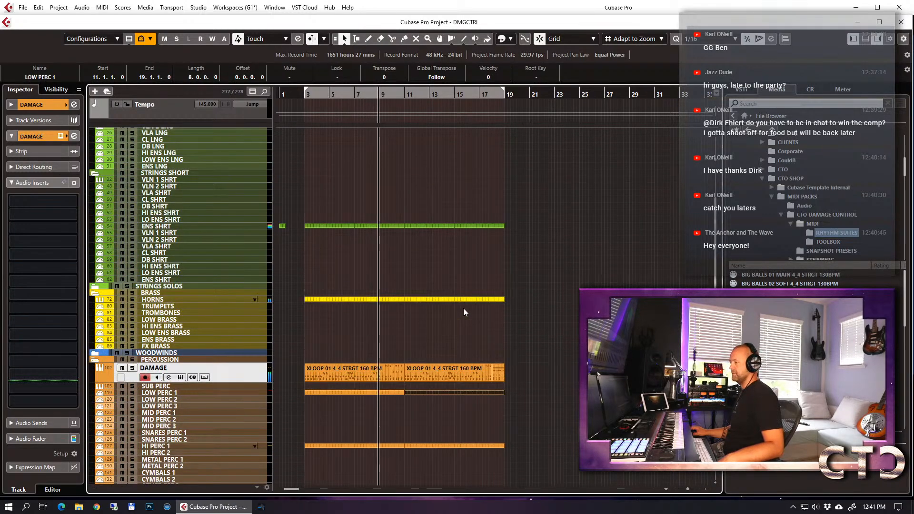
scroll(464, 310, up, 3)
scroll(463, 309, down, 9)
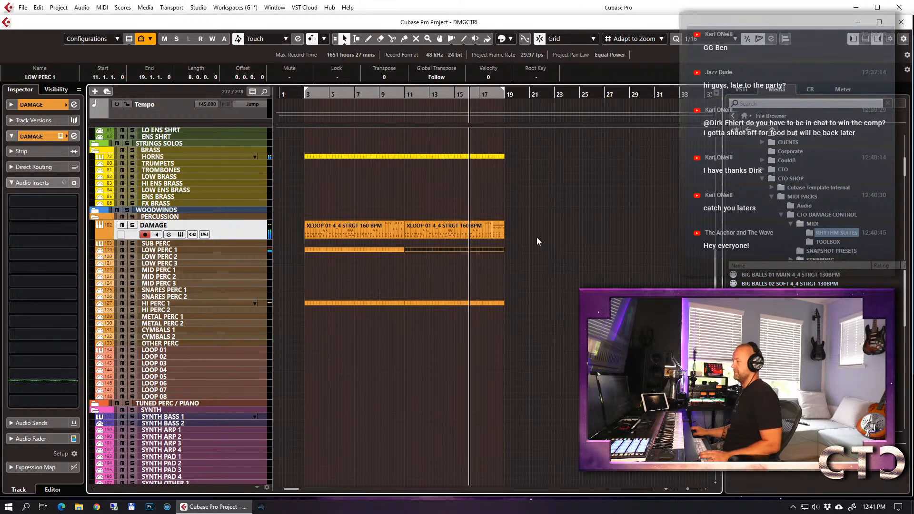
Expand the SFX folder, select the RISERS track and open its SFX instrument.
key(h)
key(h)
key(h)
key(h)
key(h)
key(h)
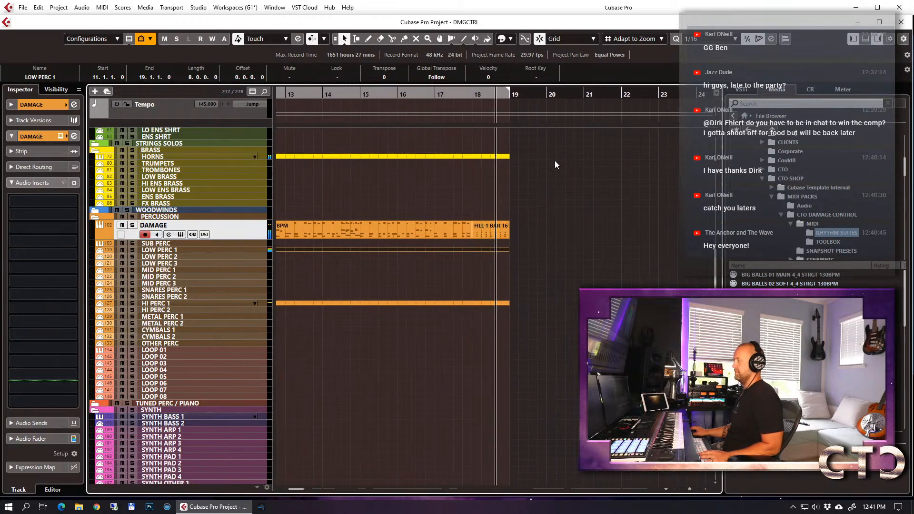
scroll(519, 200, down, 5)
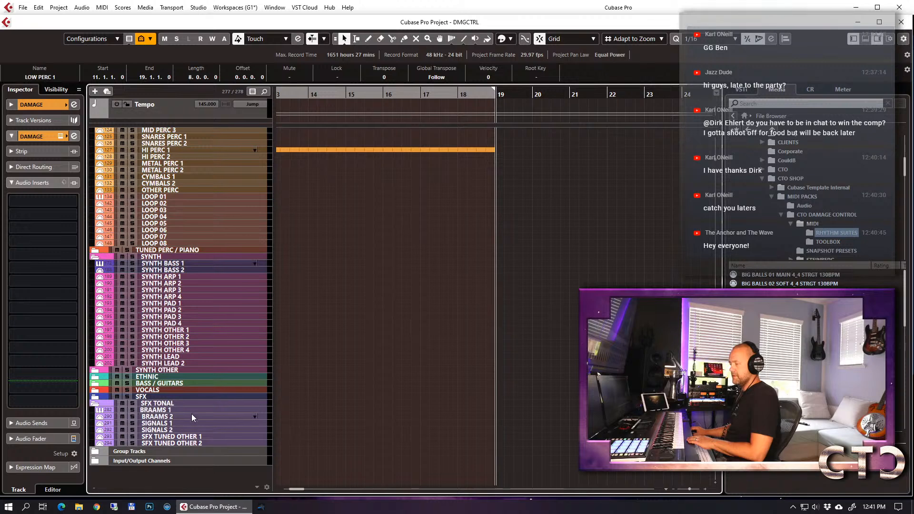
click(95, 397)
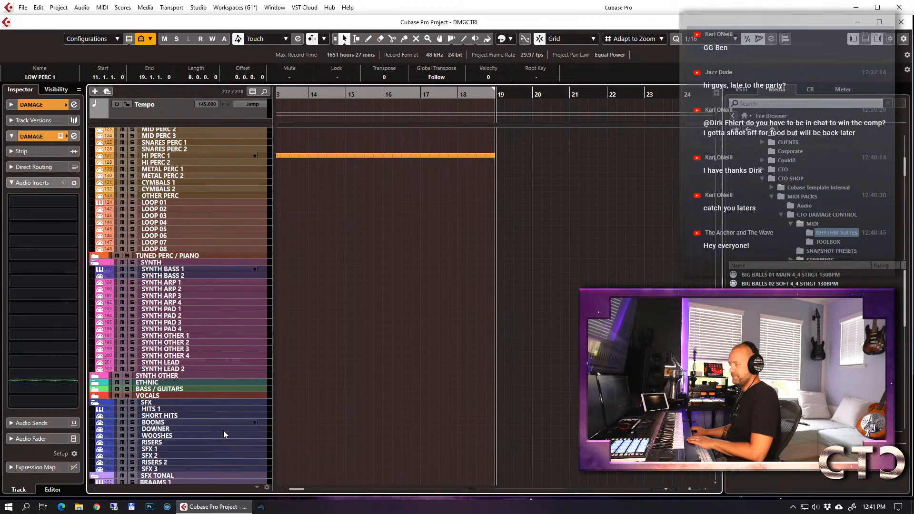
click(167, 442)
key(alt+shift+i)
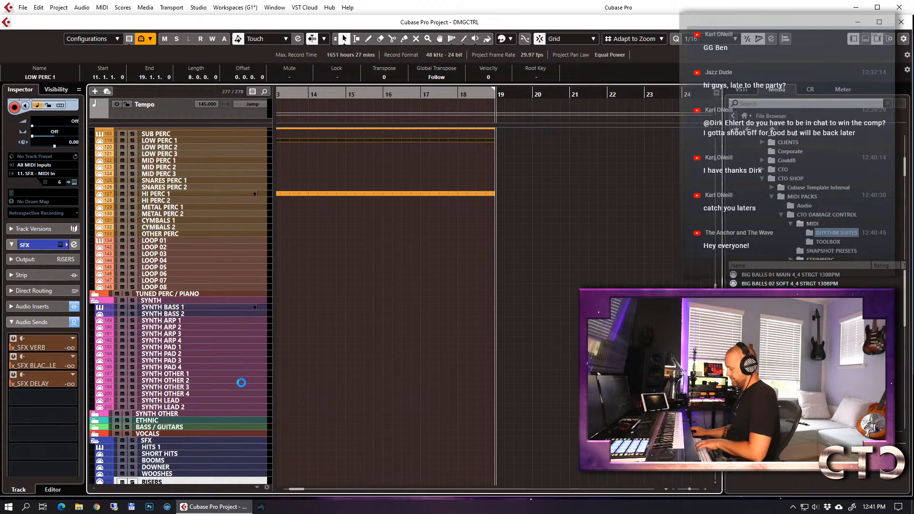
Load FMG's Ascendance.nki from 13 SFX into the riser slot and expand it with its snapshot list in view.
click(314, 249)
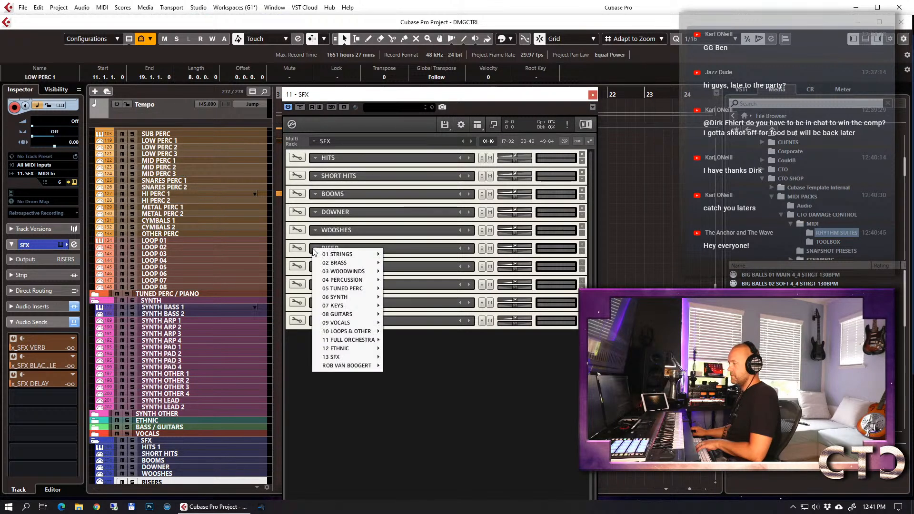
mouse_move(363, 357)
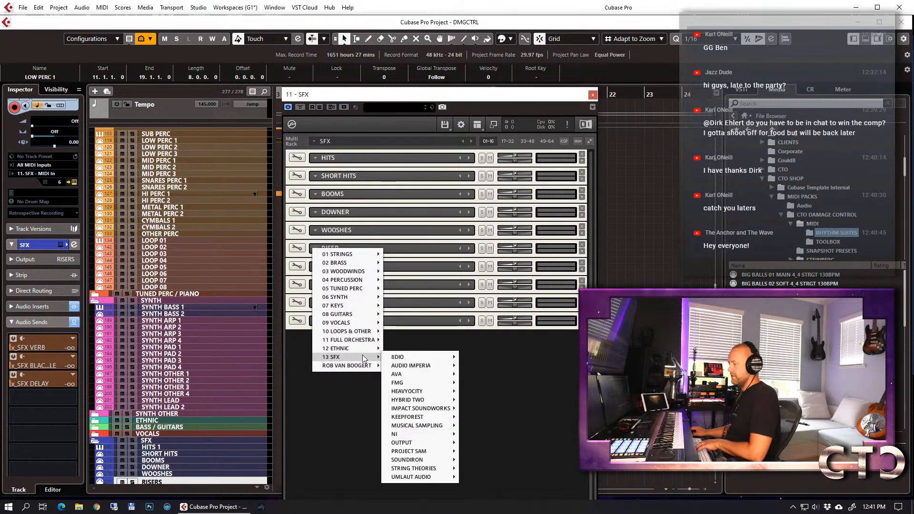
mouse_move(411, 386)
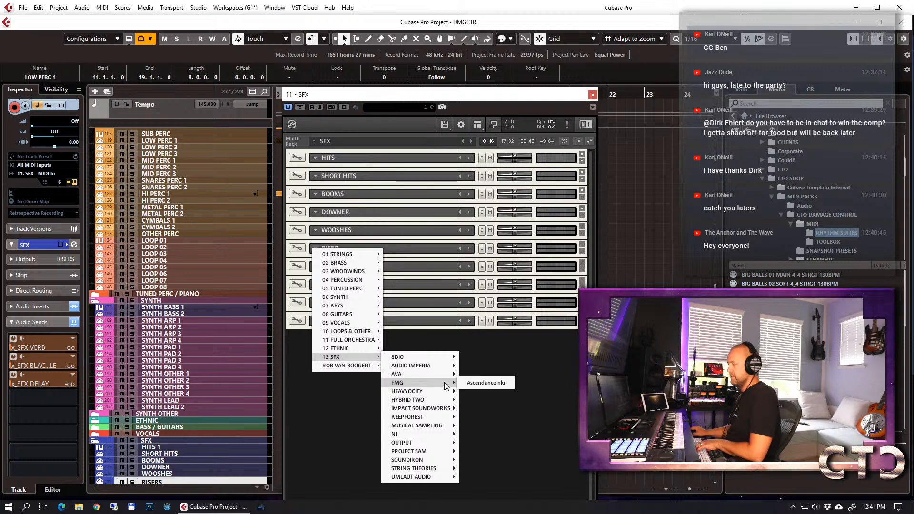
click(467, 384)
drag(493, 97, 461, 4)
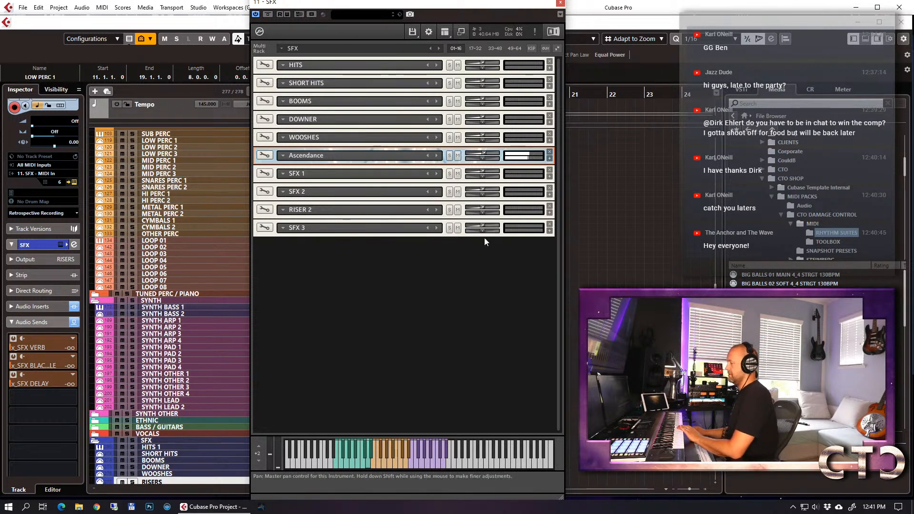
click(550, 159)
drag(523, 174, 519, 174)
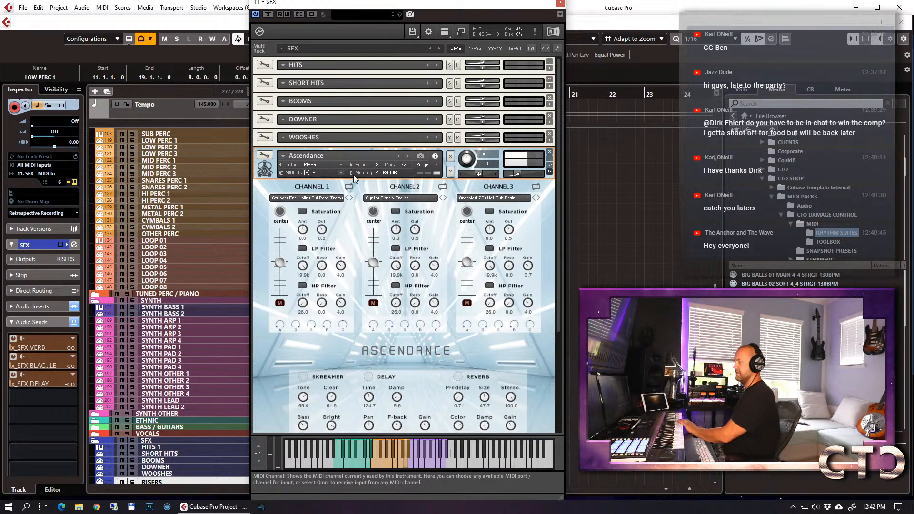
click(420, 156)
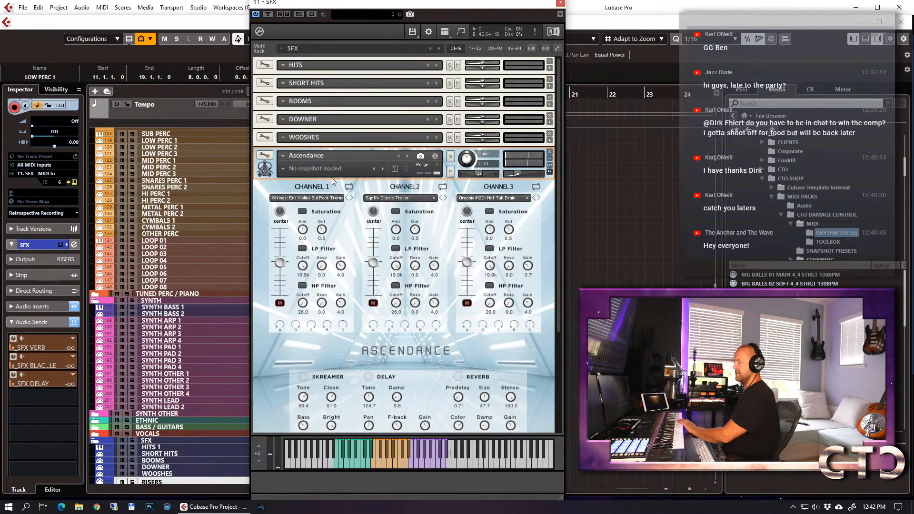
Try out the Metallic Warps, Multi Trems and Electro 04 snapshots in Ascendance.
click(284, 168)
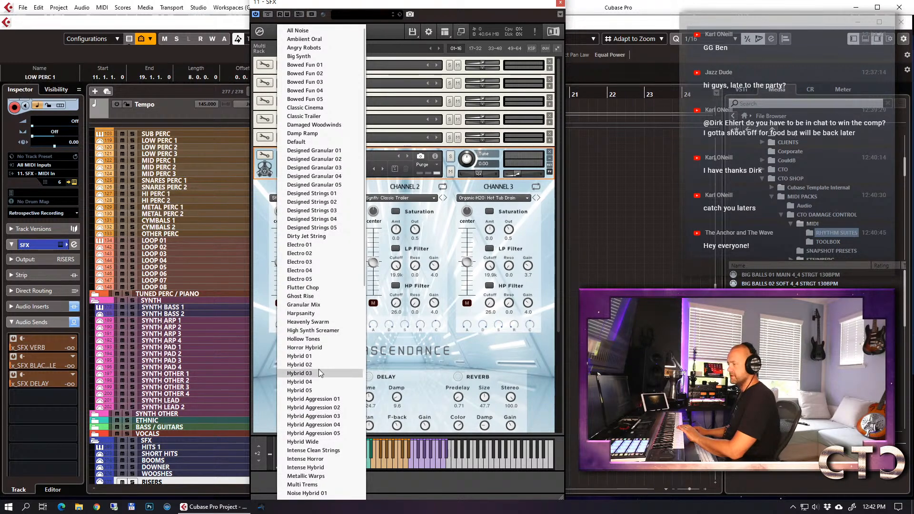
click(324, 476)
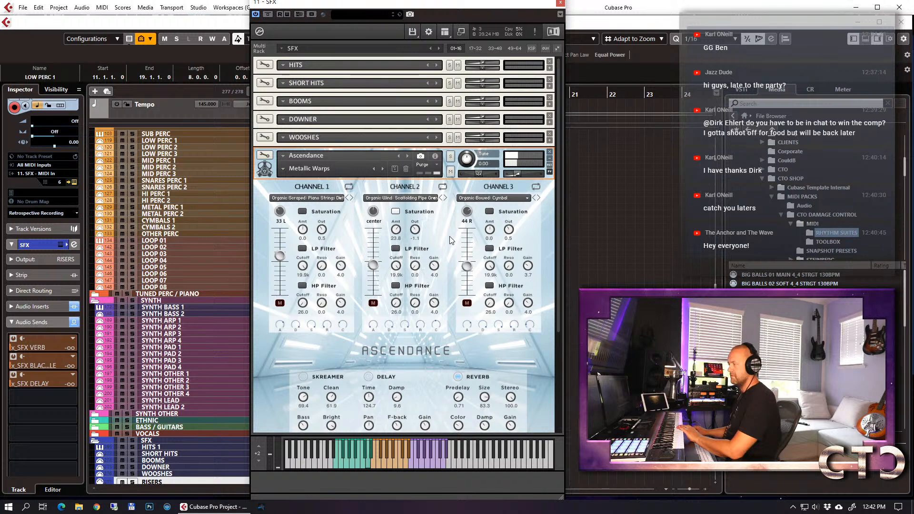
click(281, 170)
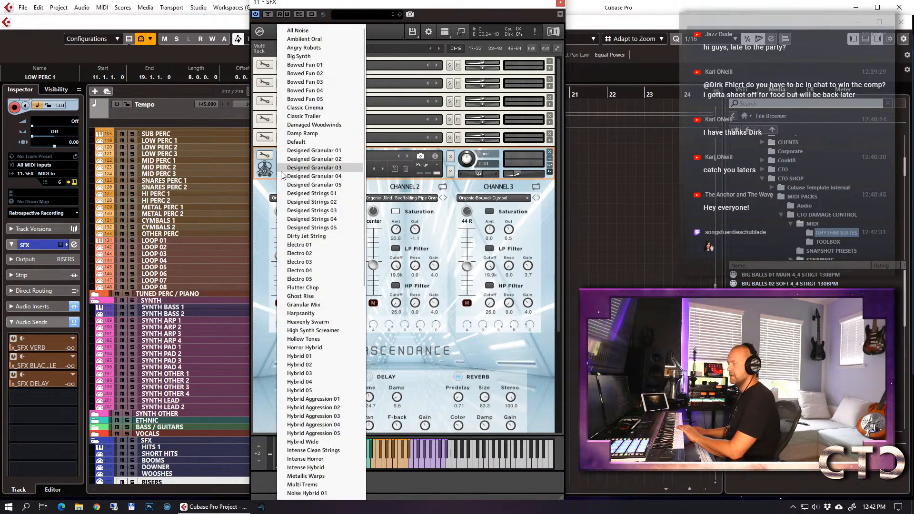
click(315, 485)
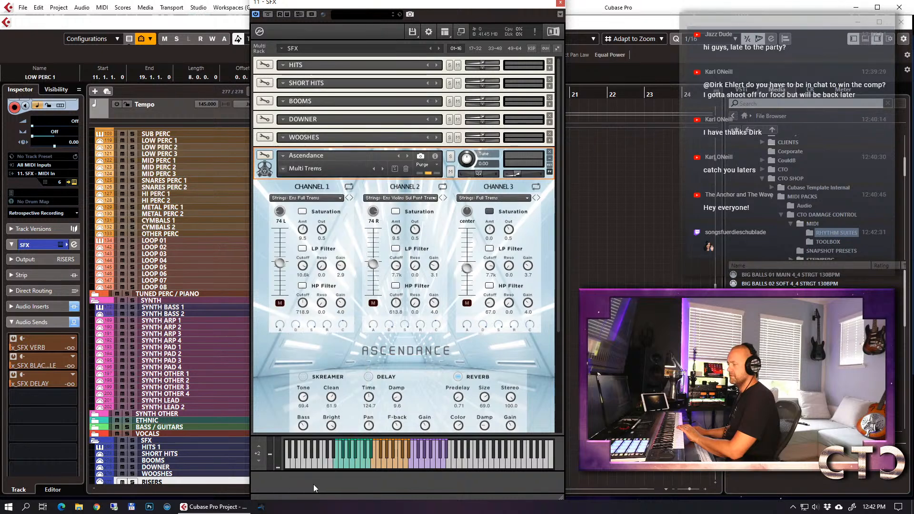
click(291, 170)
click(319, 269)
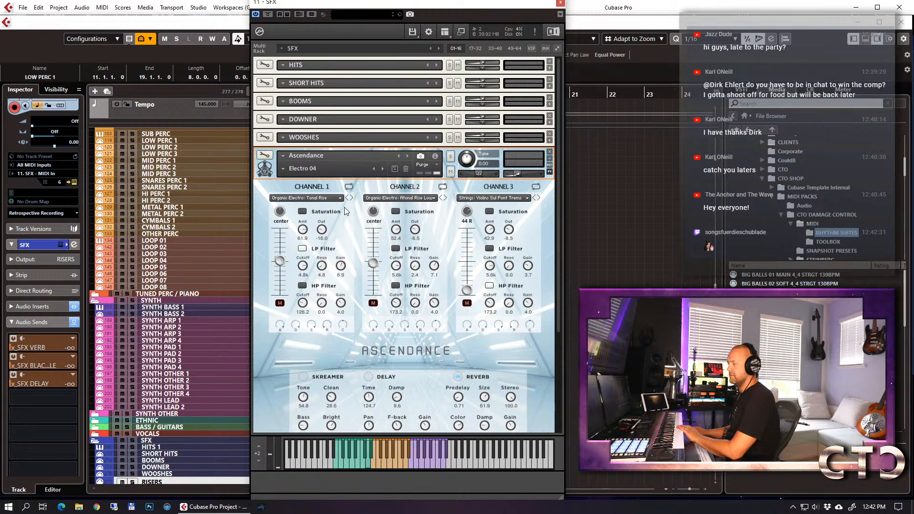
Load the Classic Trailer snapshot in Ascendance and close the instrument.
click(281, 169)
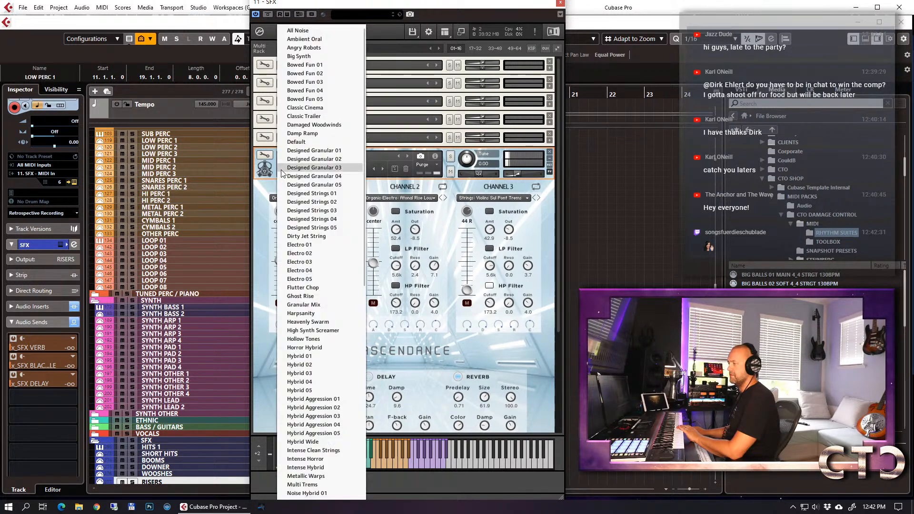
click(329, 118)
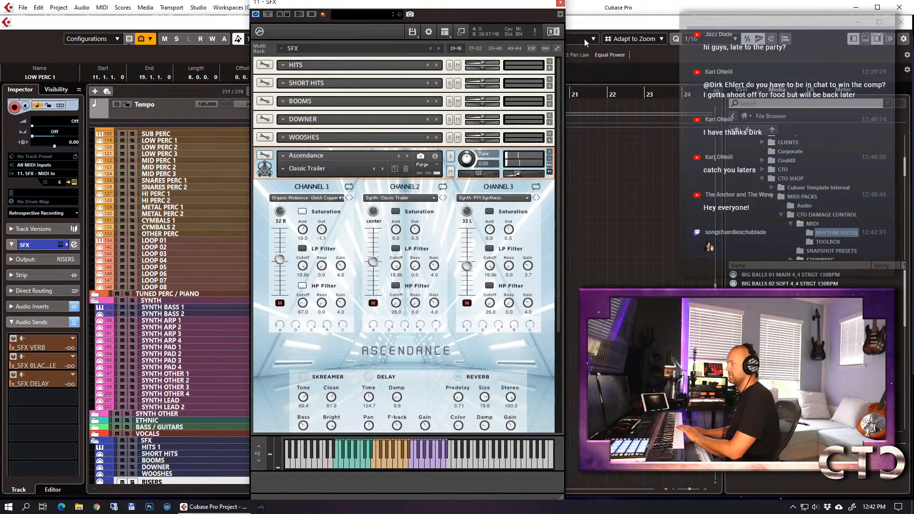
click(561, 3)
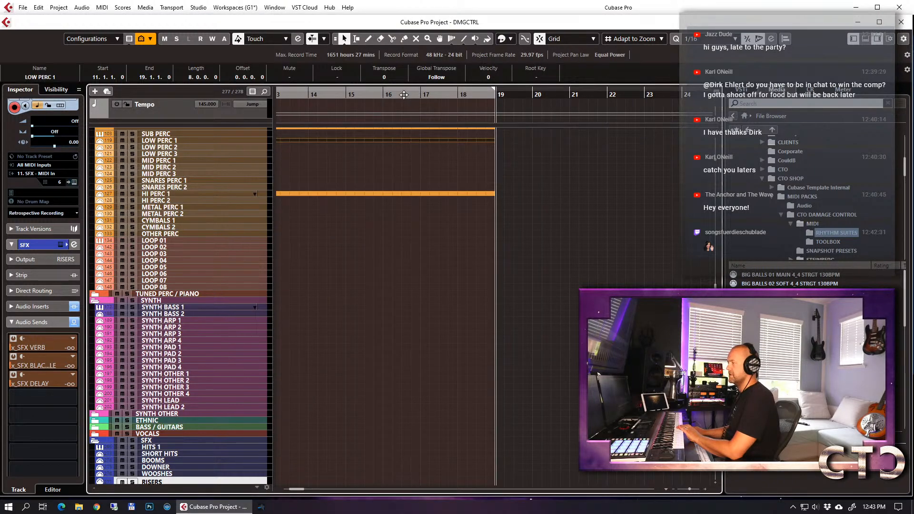
click(404, 94)
key(KP_Multiply)
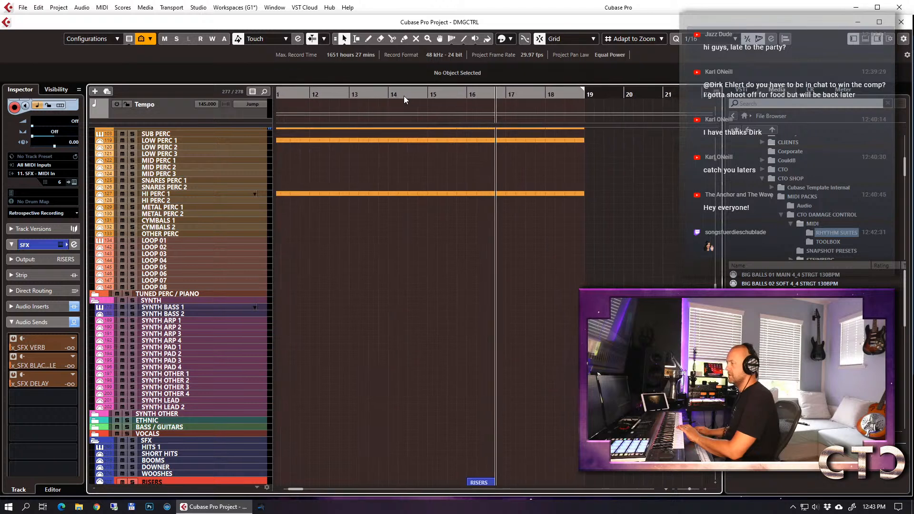
click(377, 94)
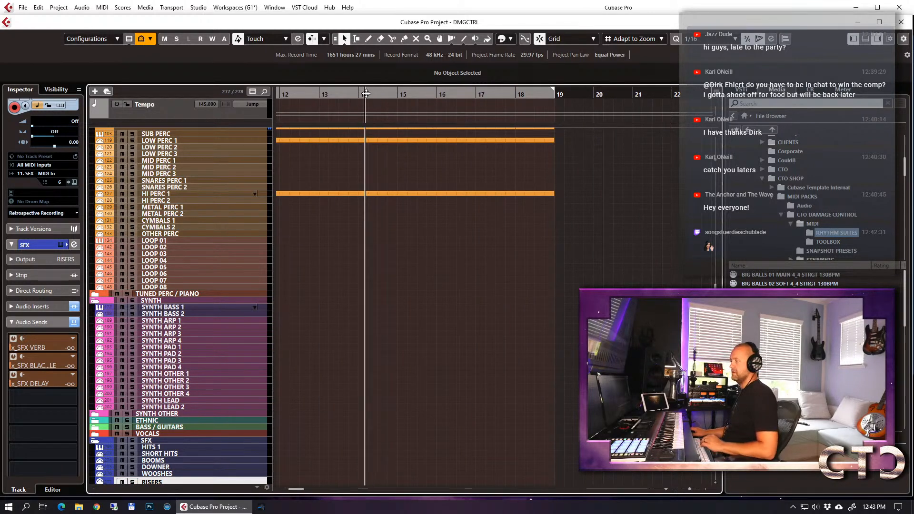
click(367, 94)
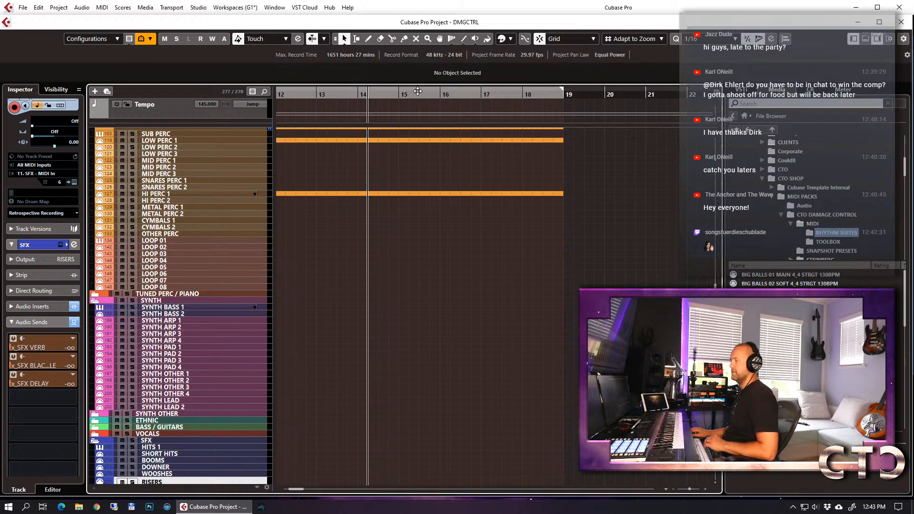
Record a riser on the RISERS track from about bar 14 to just past bar 19.
click(358, 95)
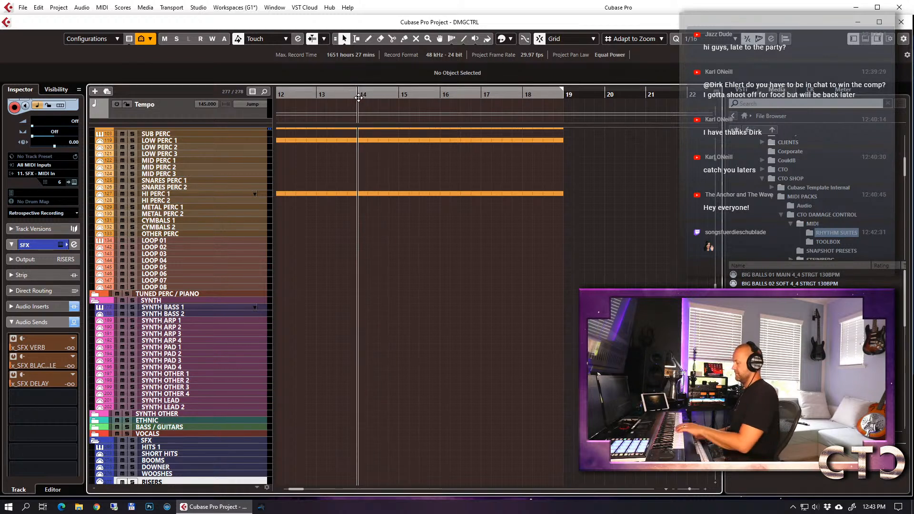
key(KP_Multiply)
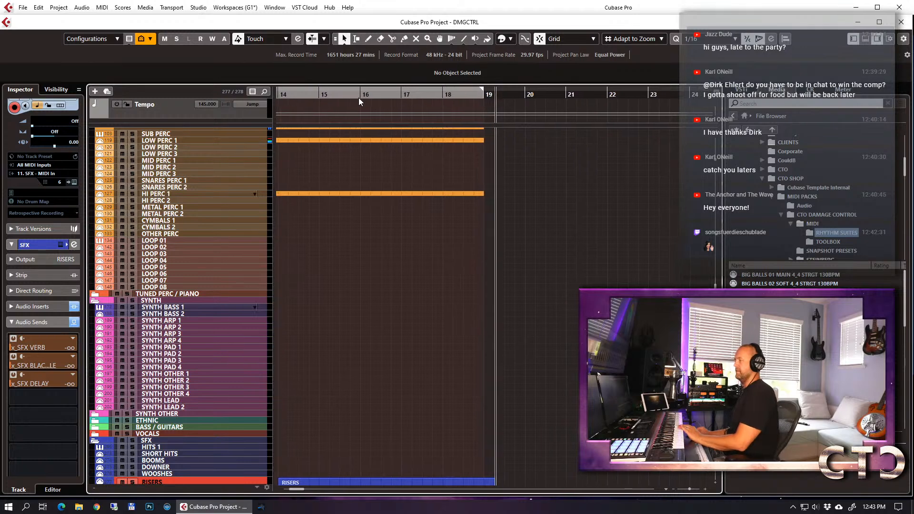
key(space)
Delete the FILL 1 BAR 16TH part at bar 18 and extend the second XLOOP 01 part on DAMAGE to bar 19.
scroll(438, 214, up, 5)
click(450, 297)
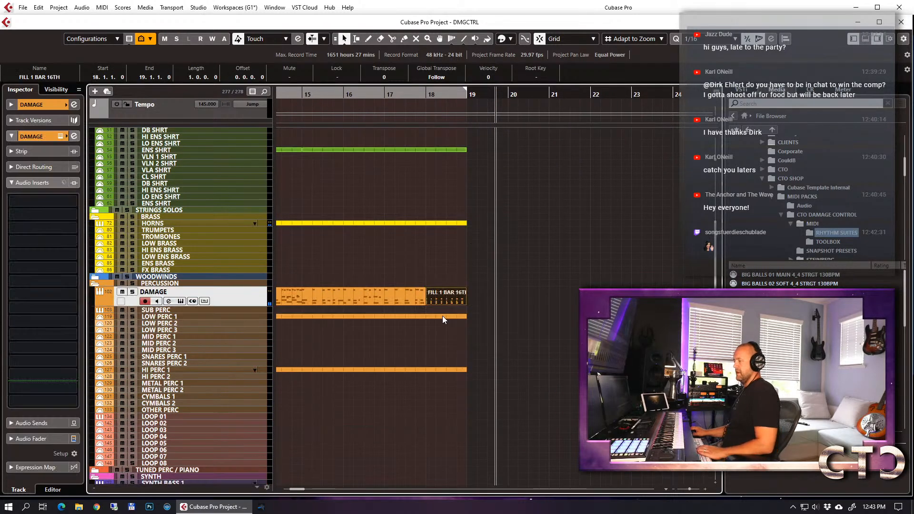
key(Delete)
drag(426, 306, 466, 310)
Return to bar 3 and open the first HI PERC 1 part in the note editor.
scroll(443, 305, up, 1)
key(KP_1)
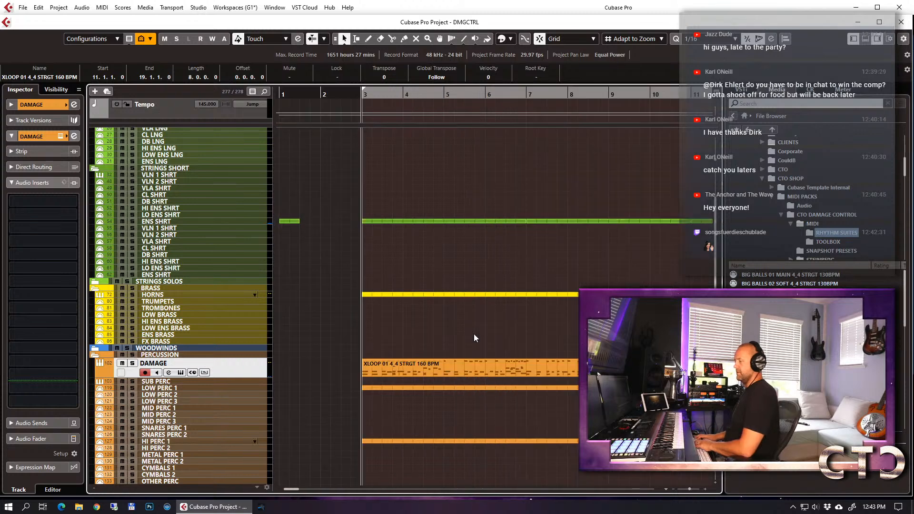
scroll(480, 305, down, 4)
click(441, 220)
double_click(442, 226)
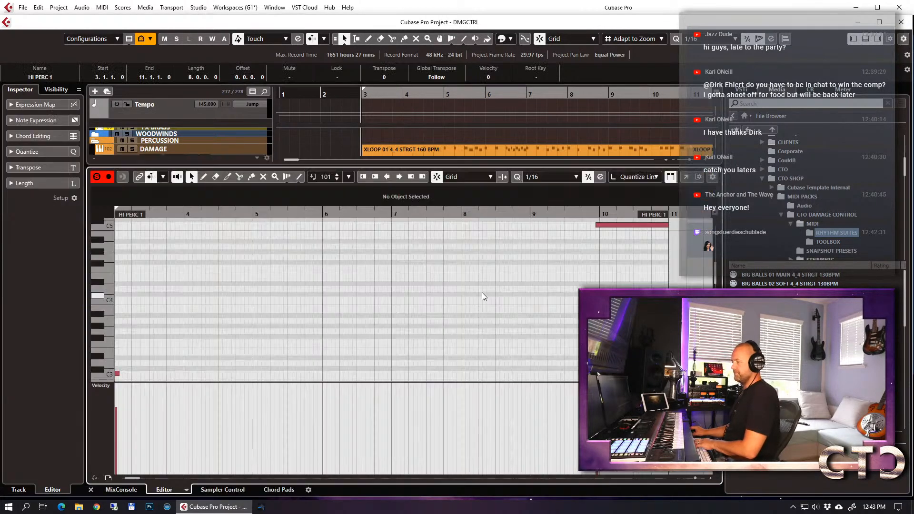
Leave the HI PERC 1 part, open the RISERS part in the note editor, quantize its note to 1/4 and close the editor.
key(h)
key(Return)
scroll(455, 303, down, 3)
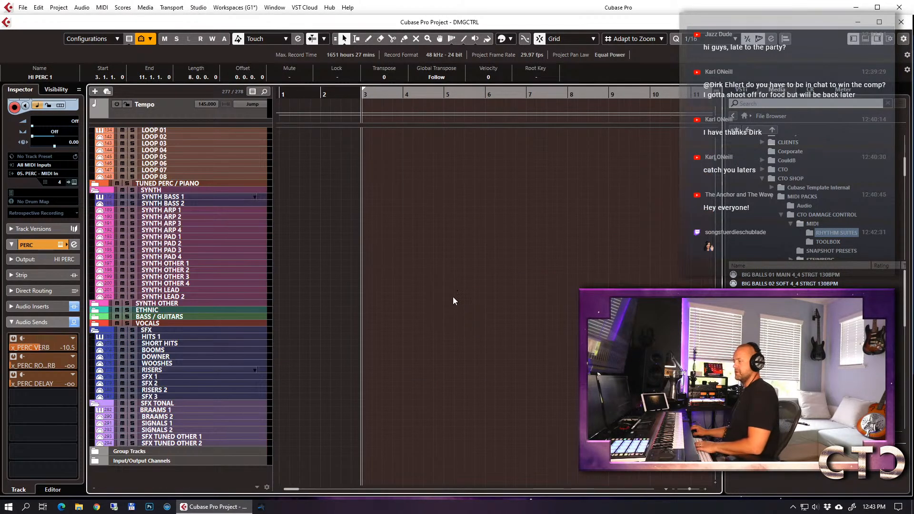
key(g)
key(g)
key(g)
key(g)
drag(549, 313, 614, 419)
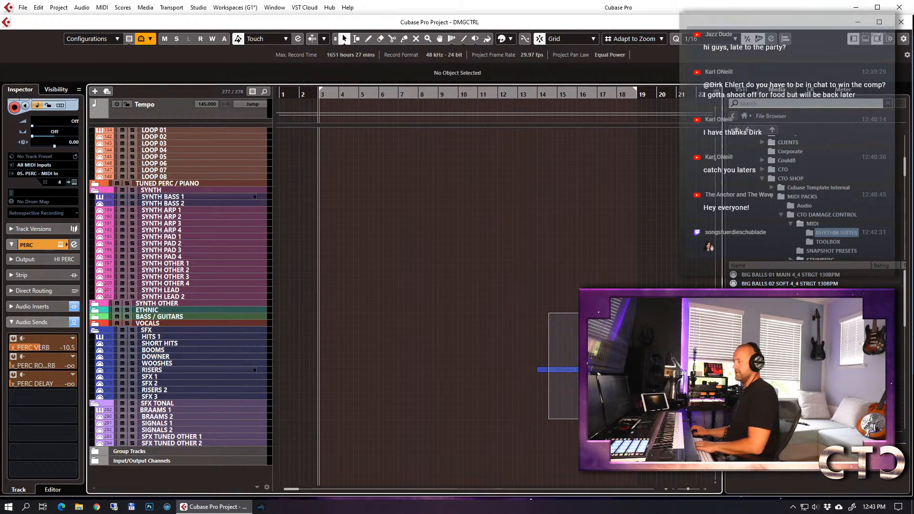
key(Return)
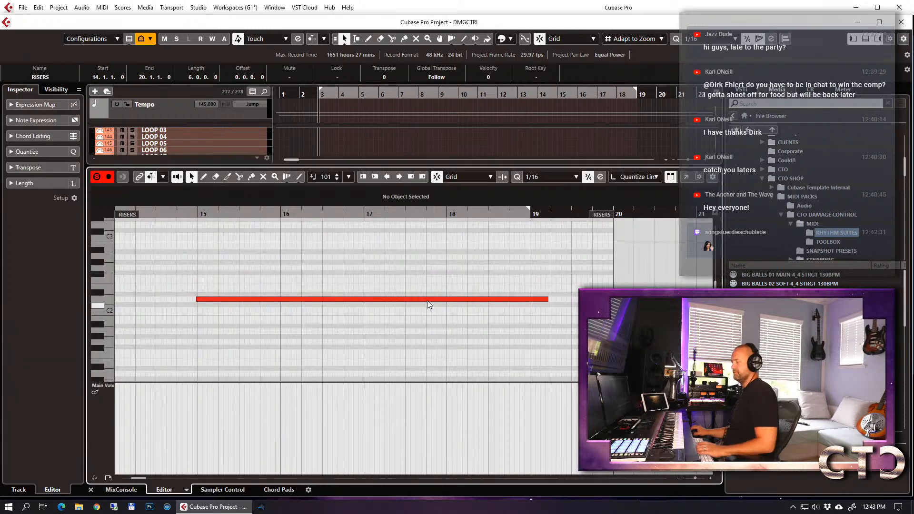
click(575, 177)
click(571, 206)
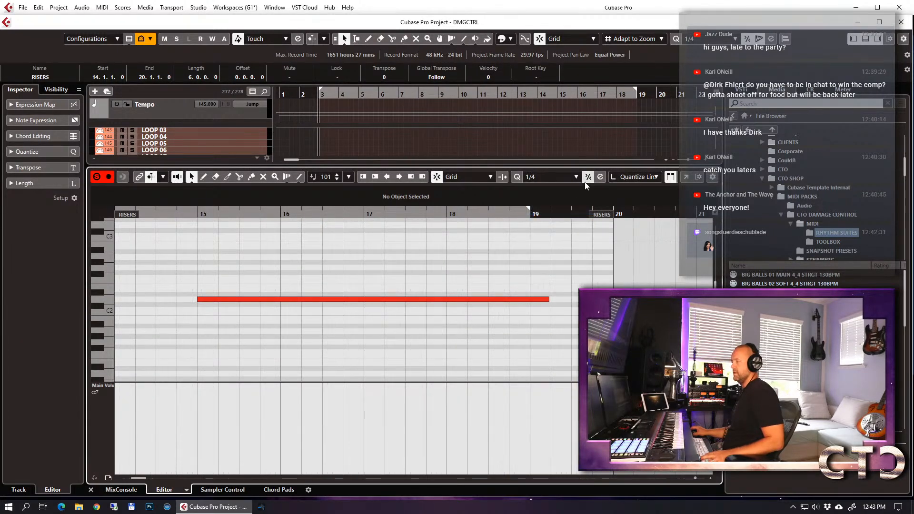
key(Return)
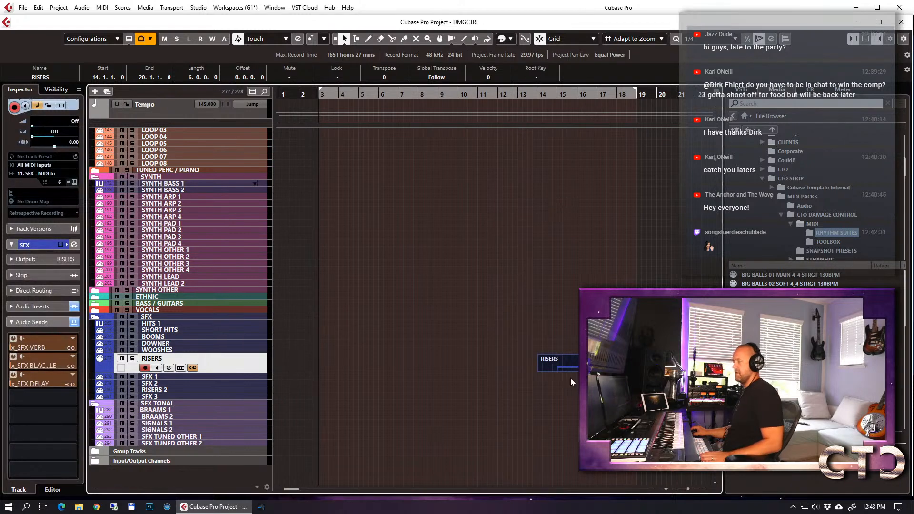
Split the RISERS part at bar 15 and delete the piece before the cut.
alt+click(558, 371)
click(553, 371)
key(Delete)
Play the cue from bar 3 to about bar 7 while reviewing the string and brass tracks.
key(space)
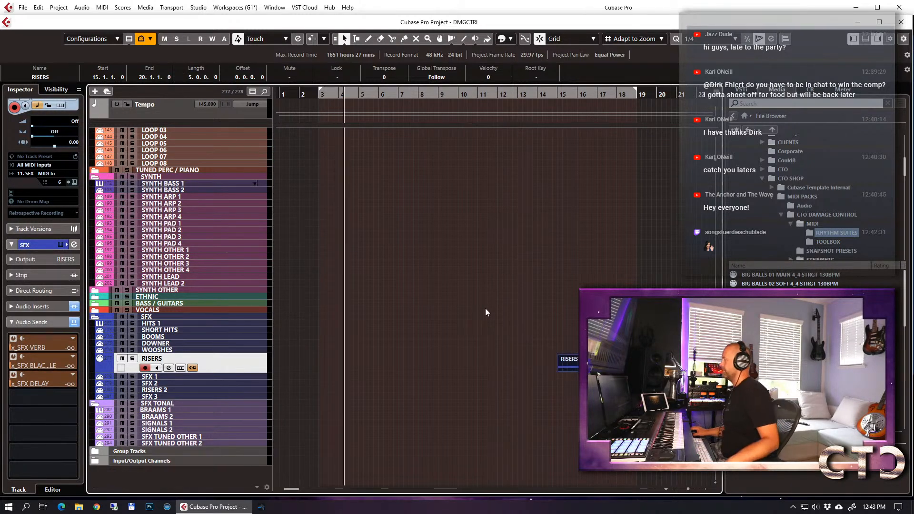
scroll(473, 284, up, 20)
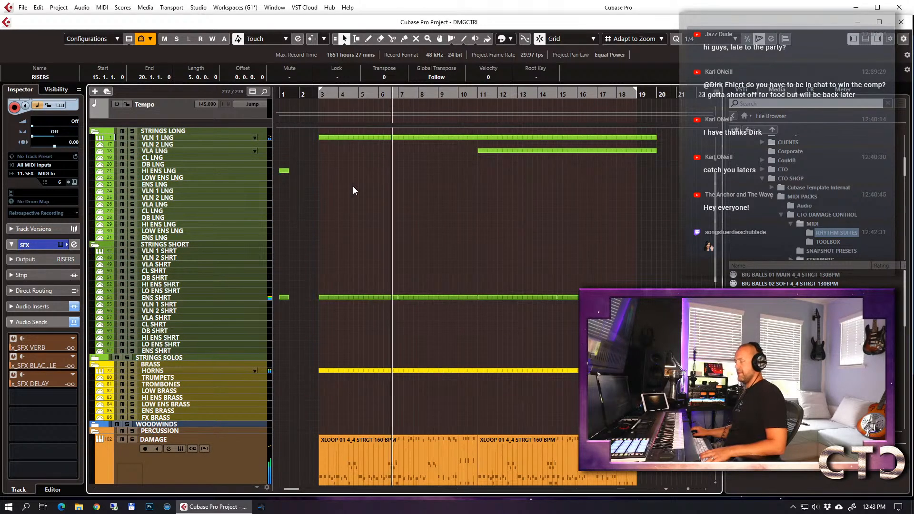
key(space)
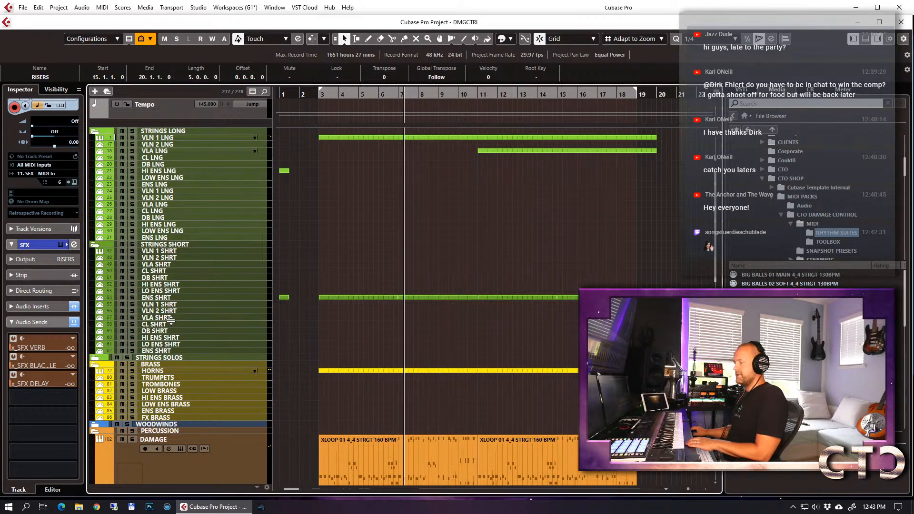
For the LO ENS SHRT track, load Areia 6Cll+4DblBsss 8va Spiccato Fast into the second LOW slot of the STRINGS SHORT multi.
click(169, 346)
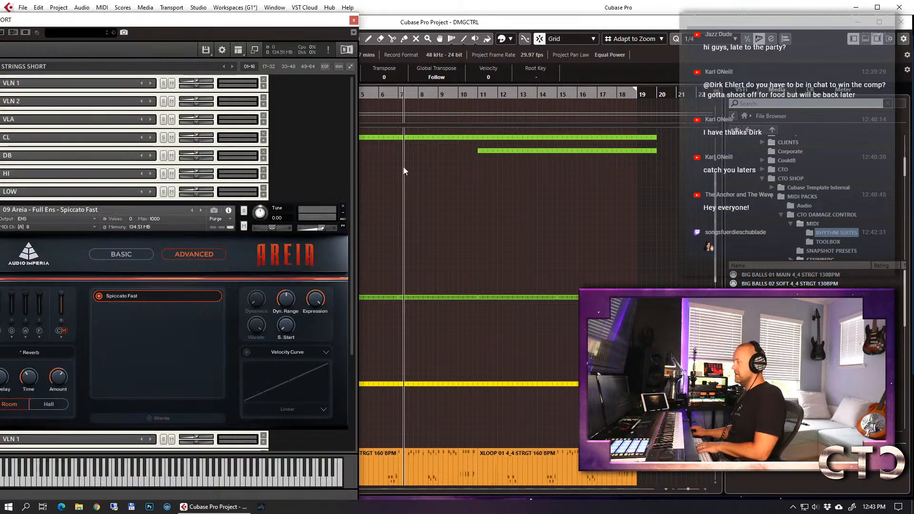
drag(157, 24, 515, 6)
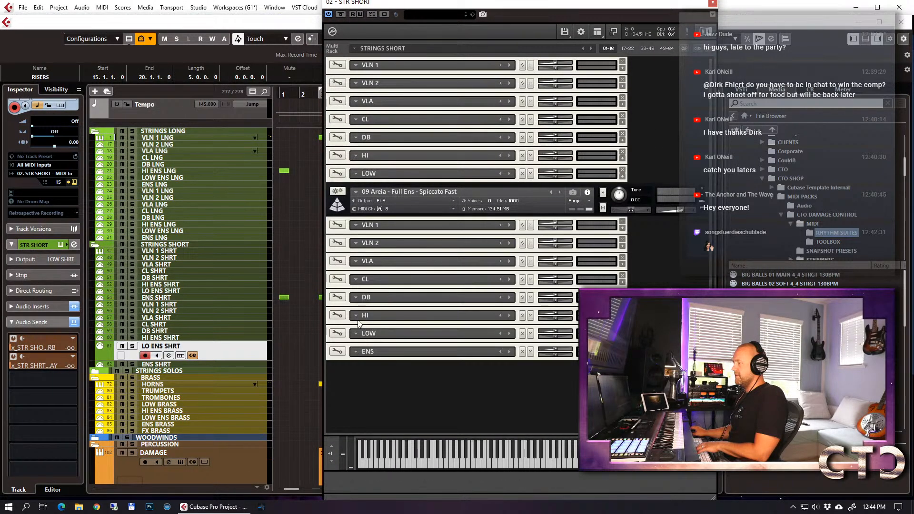
click(354, 334)
mouse_move(384, 338)
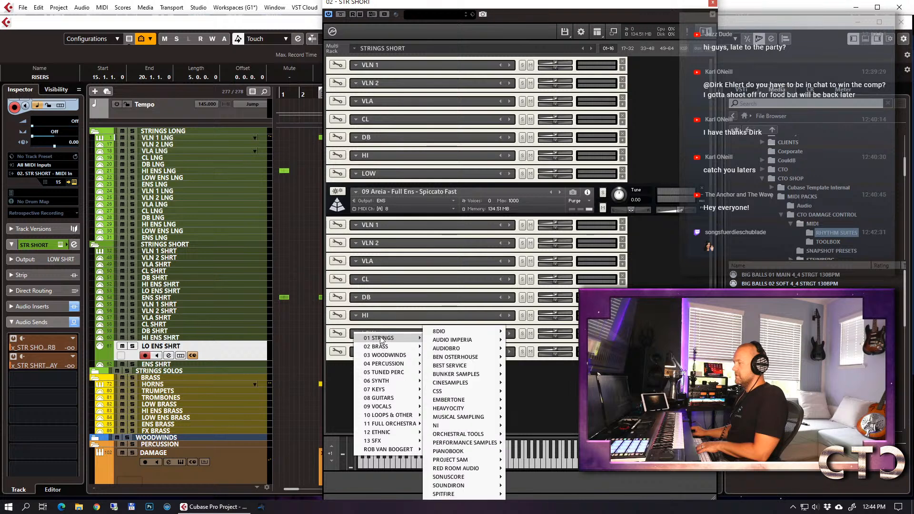
mouse_move(490, 340)
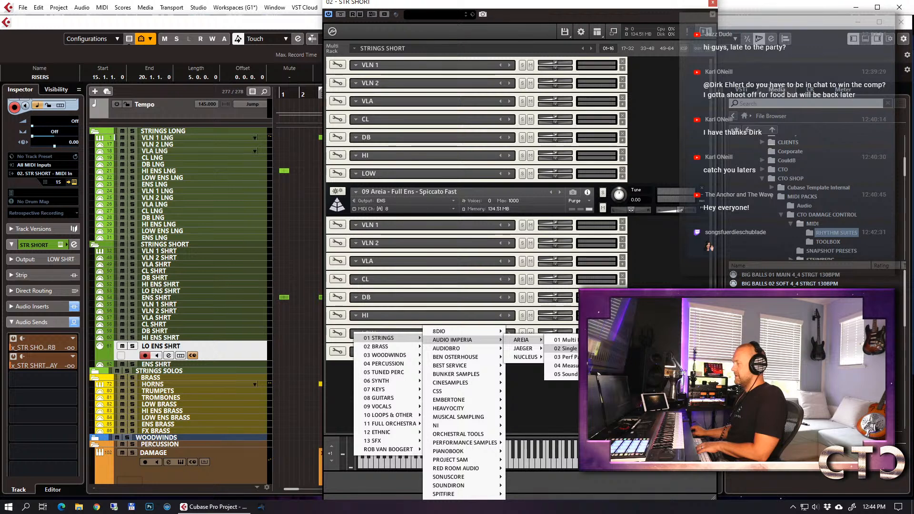
mouse_move(569, 366)
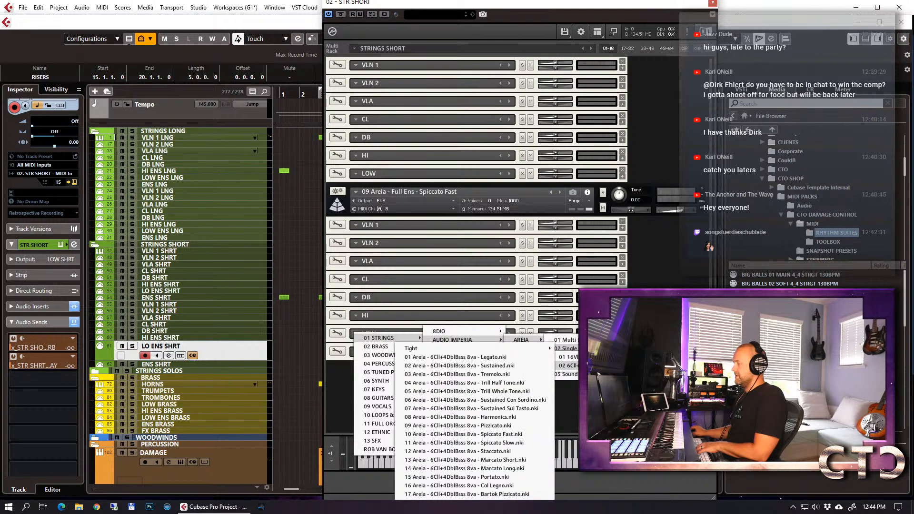
click(514, 434)
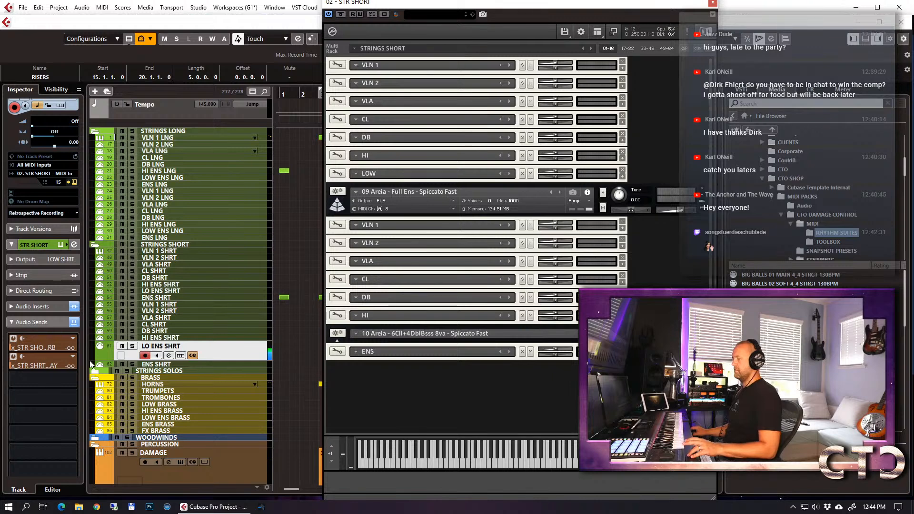
Set the LO ENS SHRT track's short-strings reverb send to -8.19 and close the STR SHORT instrument.
drag(21, 350, 69, 352)
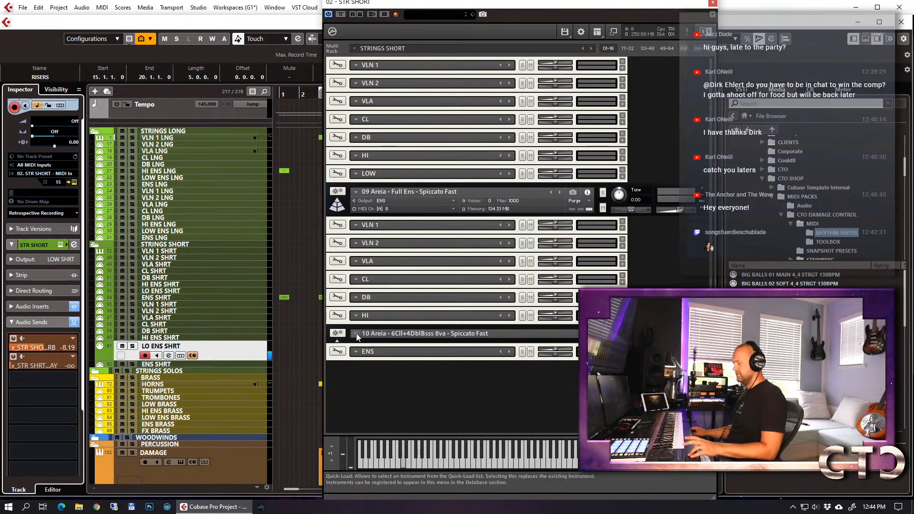
click(712, 5)
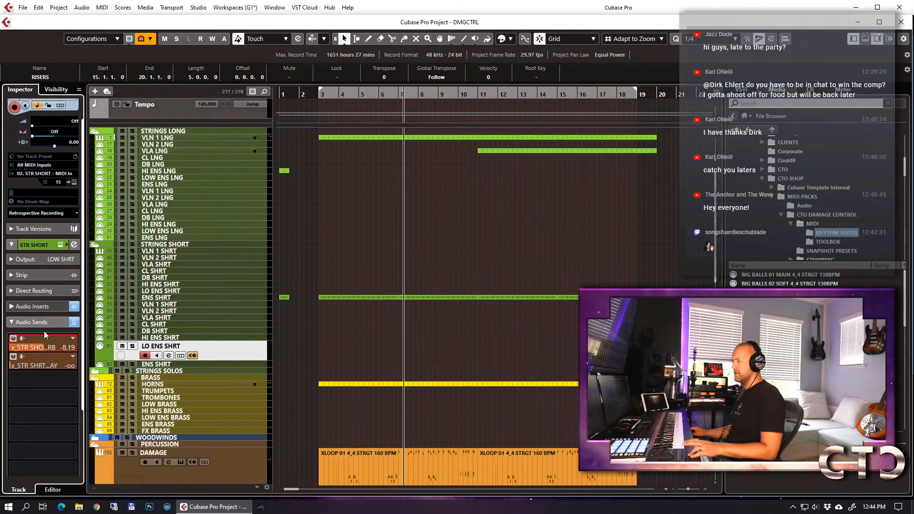
Set the LO ENS SHRT track's x_STR SHORT VERB send to -10.9 dB and play the arrangement from bar 3.
drag(41, 347, 34, 347)
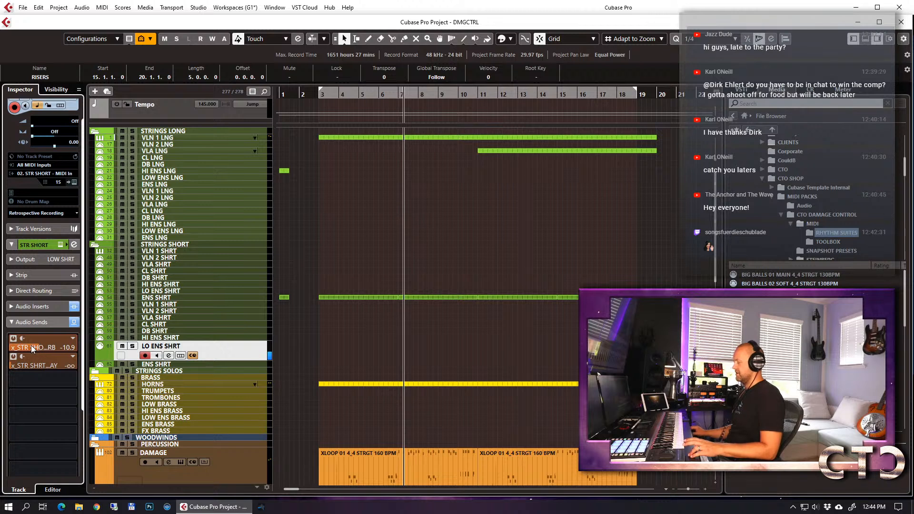
key(KP_1)
key(space)
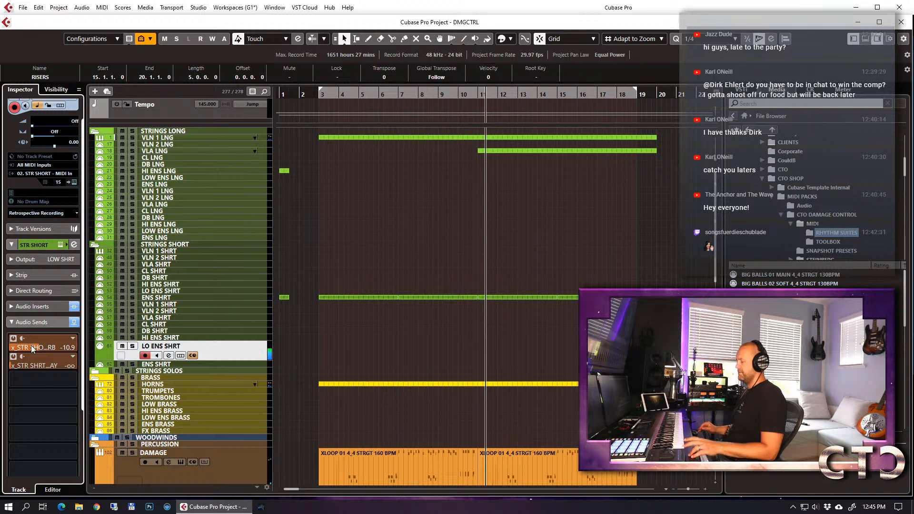
key(space)
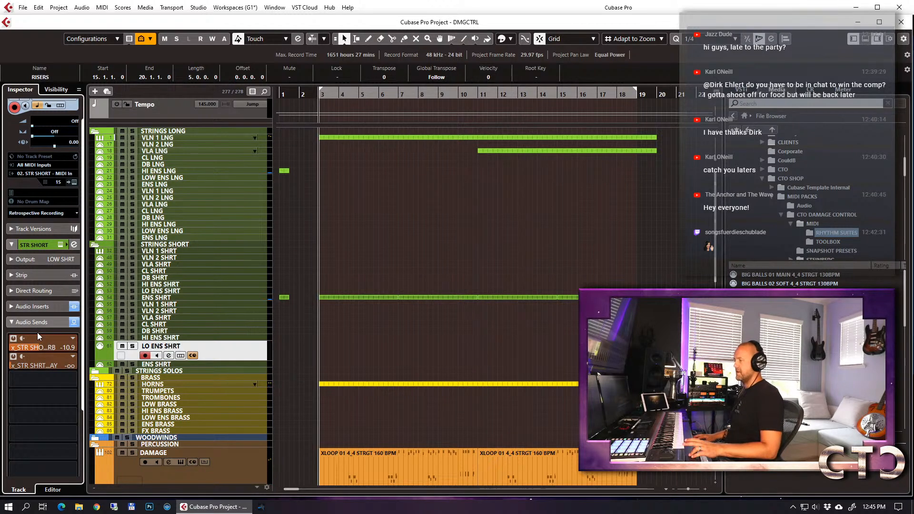
Record a low short strings part on the LO ENS SHRT track from bar 3 to about bar 19.
key(KP_Multiply)
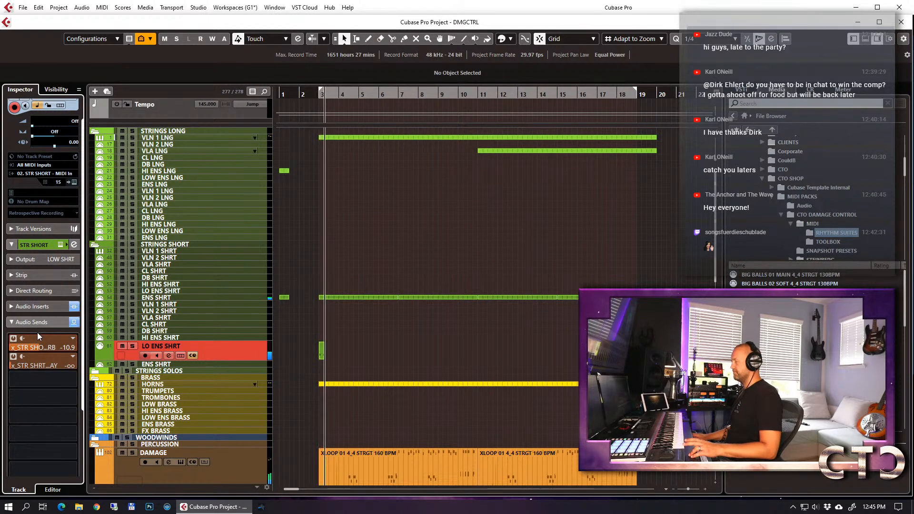
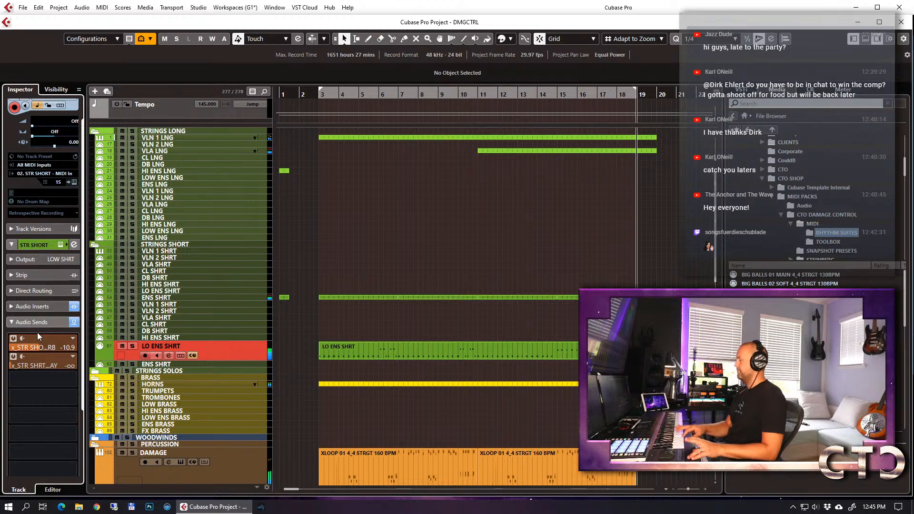
key(space)
key(Return)
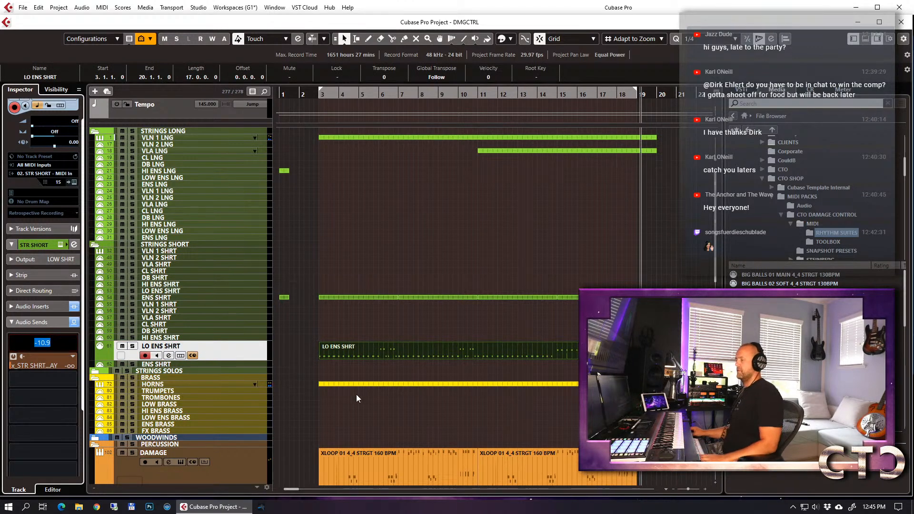
Quantize the notes of the recorded LO ENS SHRT part to 1/8 in the Key Editor and close the editor.
double_click(363, 347)
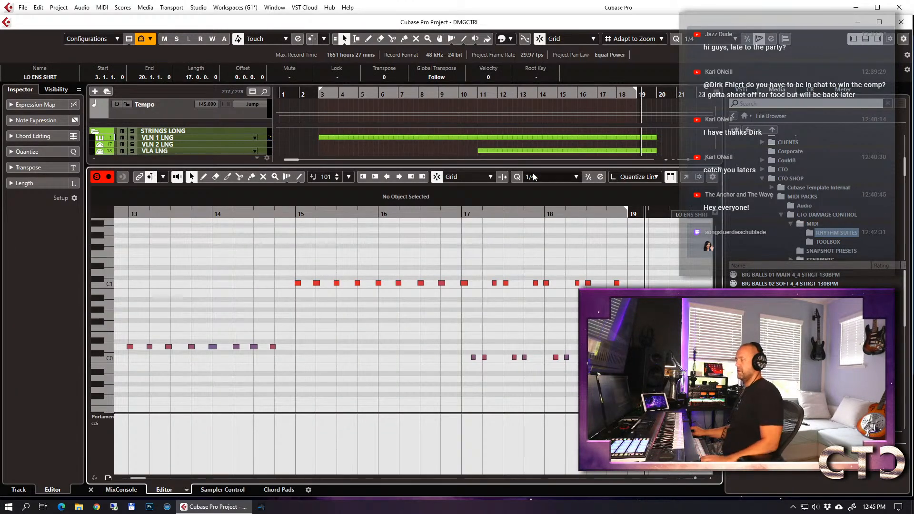
click(552, 177)
click(548, 220)
key(q)
key(Return)
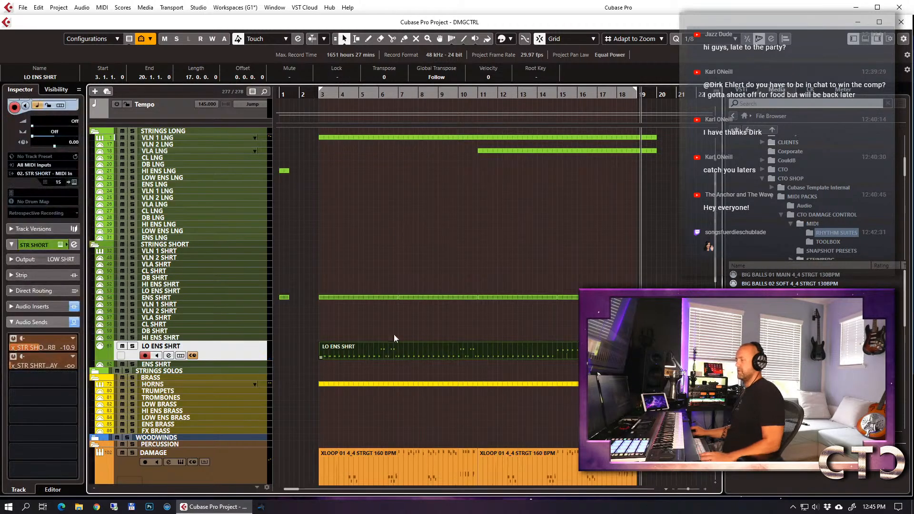
Copy the bar 1 event from ENS SHRT to the LO ENS SHRT track and set that track's delay to -250 ms.
click(285, 298)
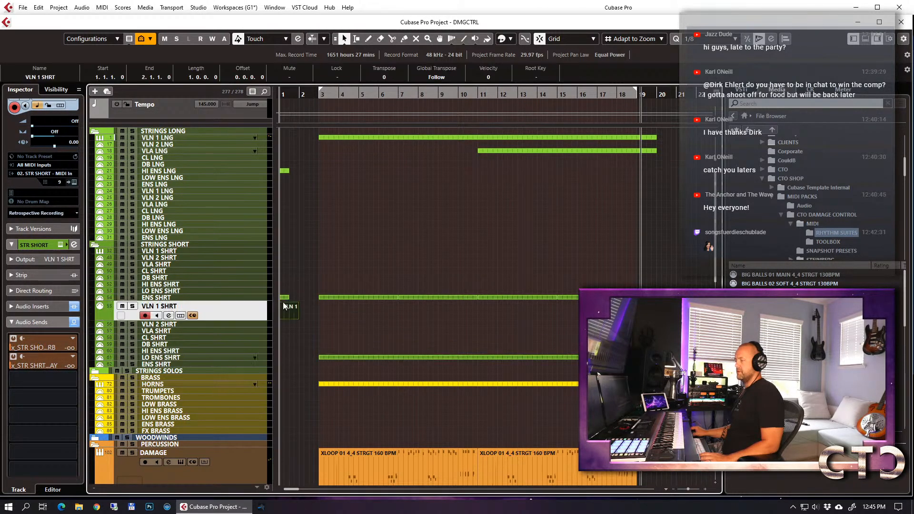
drag(284, 298, 282, 358)
key(KP_1)
double_click(74, 142)
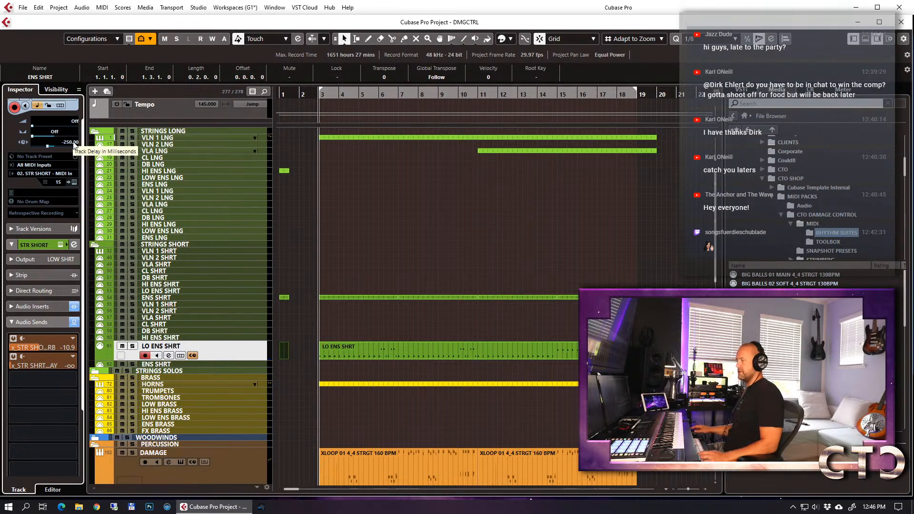
Play the arrangement from the start to check the timing of the LO ENS SHRT part, zoomed in horizontally.
key(KP_Decimal)
key(space)
key(h)
key(h)
key(h)
key(h)
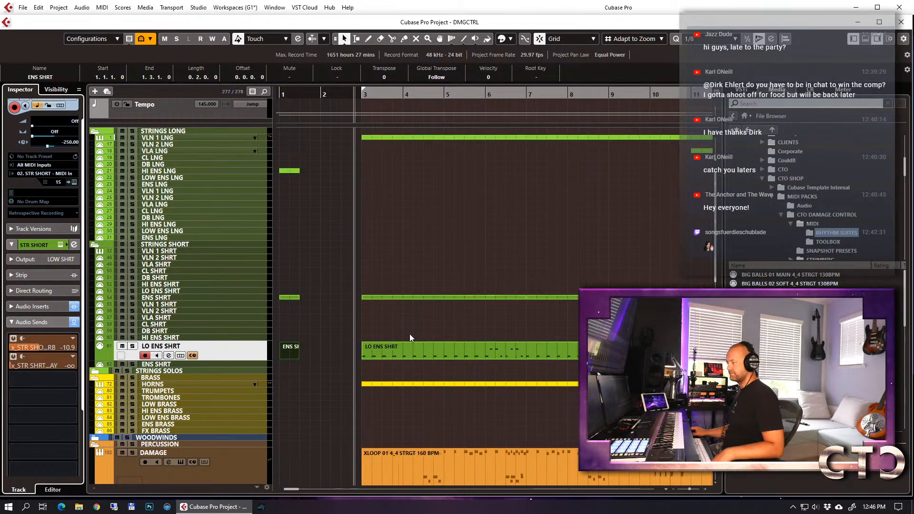
scroll(404, 331, down, 3)
scroll(404, 330, up, 3)
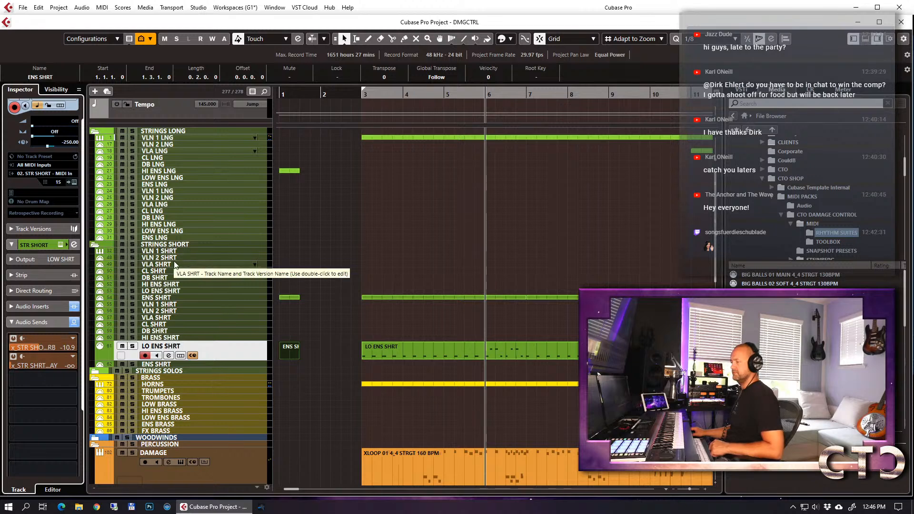
Try to record a long viola part on the VLA LNG track from bar 3, and undo the take.
click(164, 153)
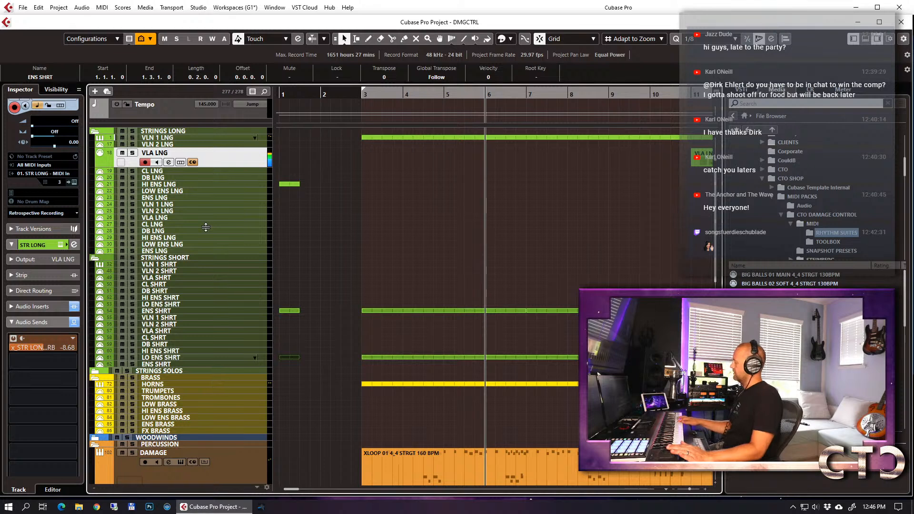
key(KP_1)
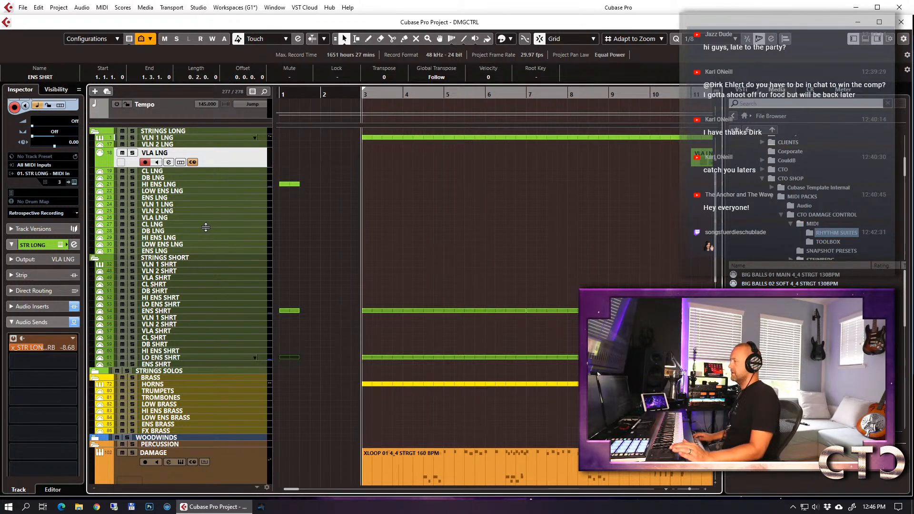
key(KP_Multiply)
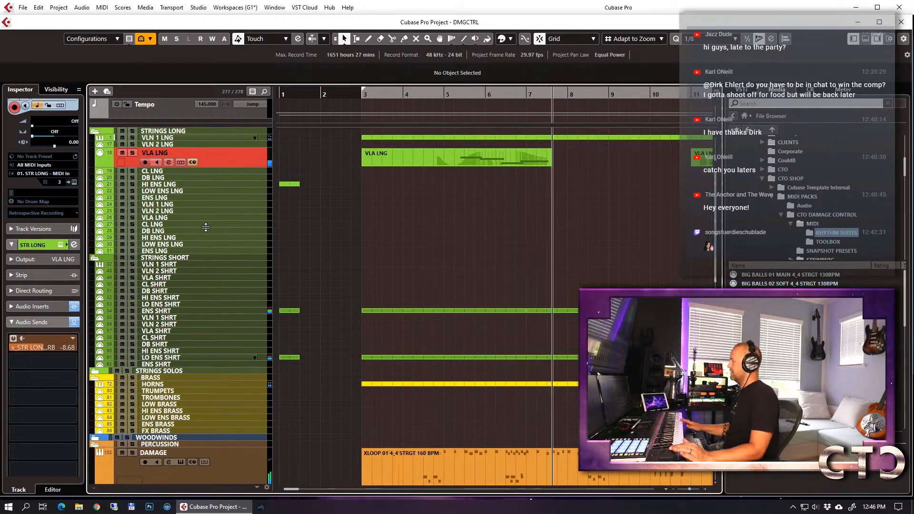
key(space)
key(ctrl+z)
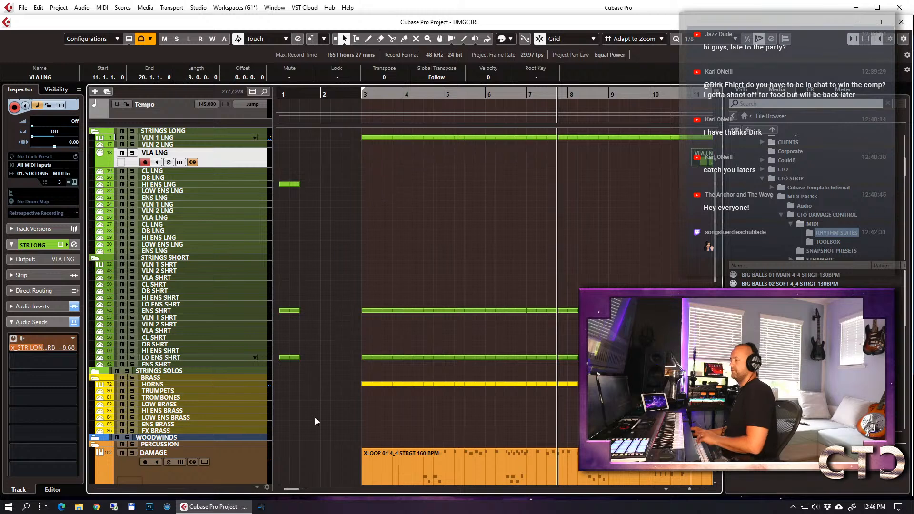
click(176, 399)
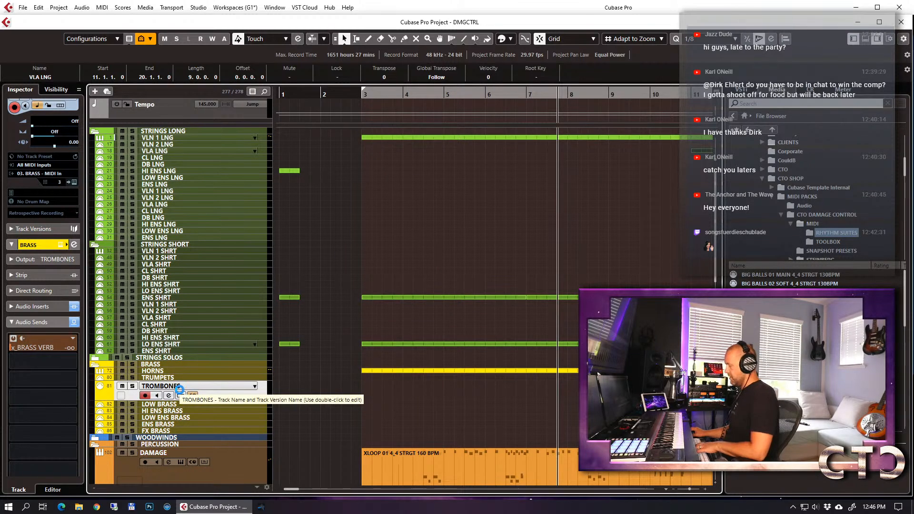
click(180, 395)
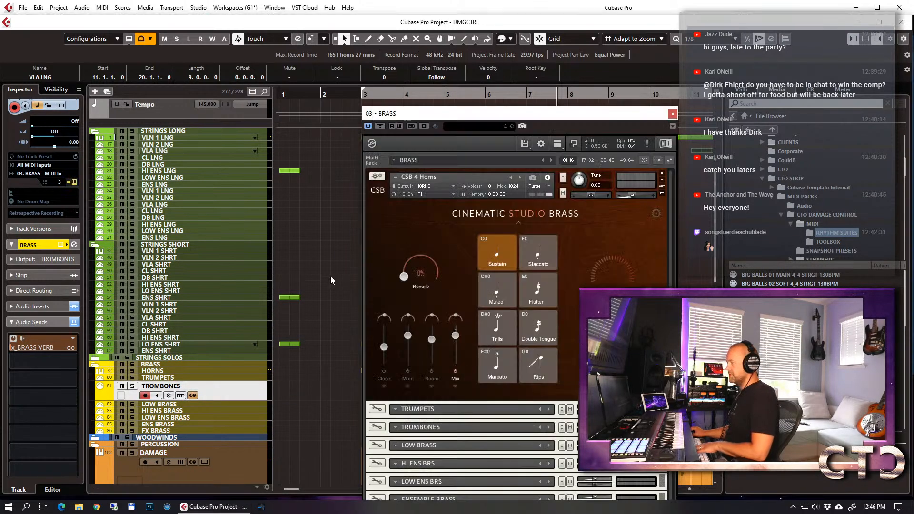
click(395, 428)
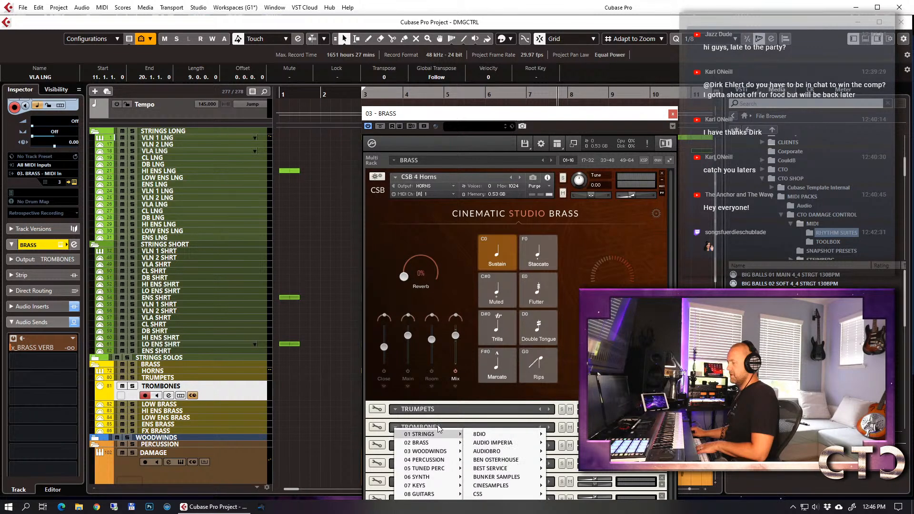
drag(472, 114, 395, 0)
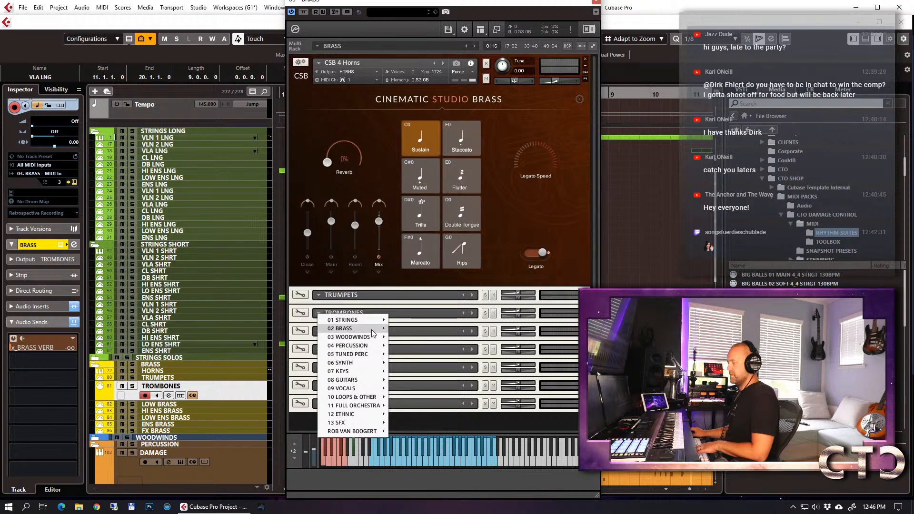
mouse_move(369, 330)
mouse_move(417, 329)
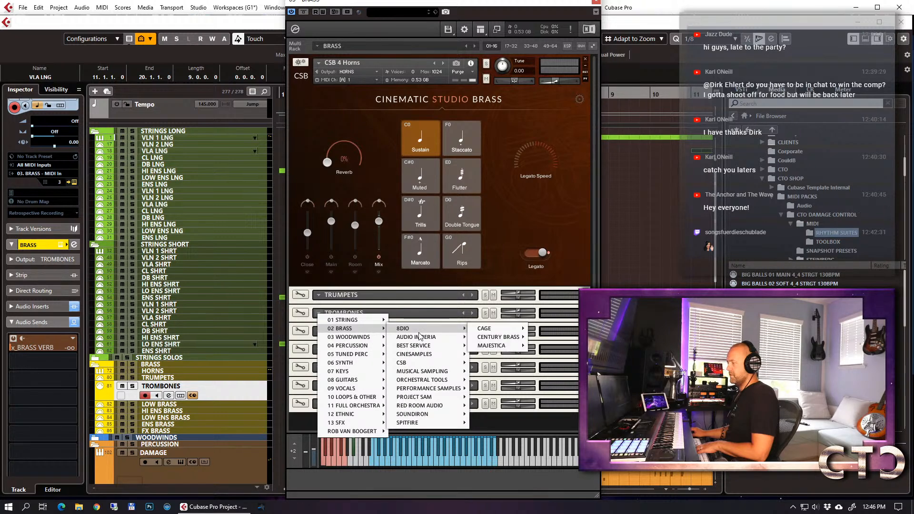
click(533, 167)
click(597, 3)
Add one SINE Player instrument track below TROMBONES with its audio output routed to the ++BRS LOW++ group.
right_click(250, 388)
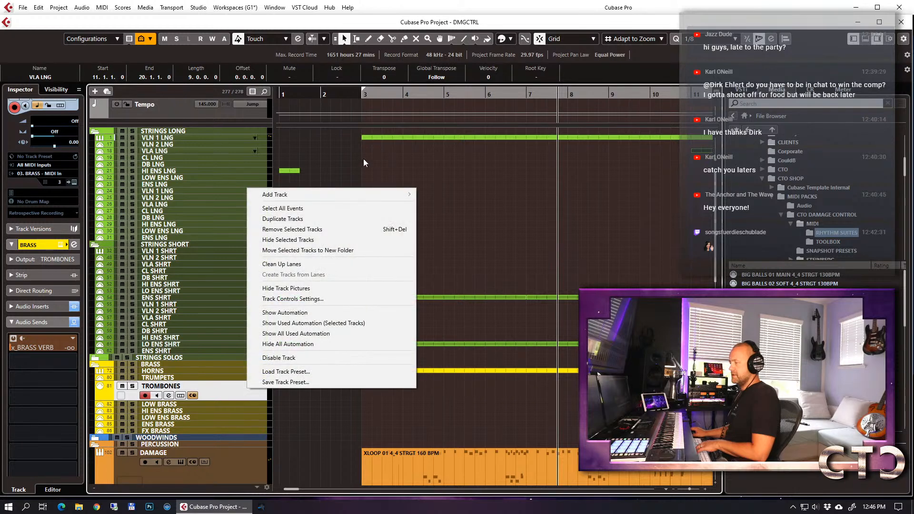
mouse_move(342, 193)
click(447, 205)
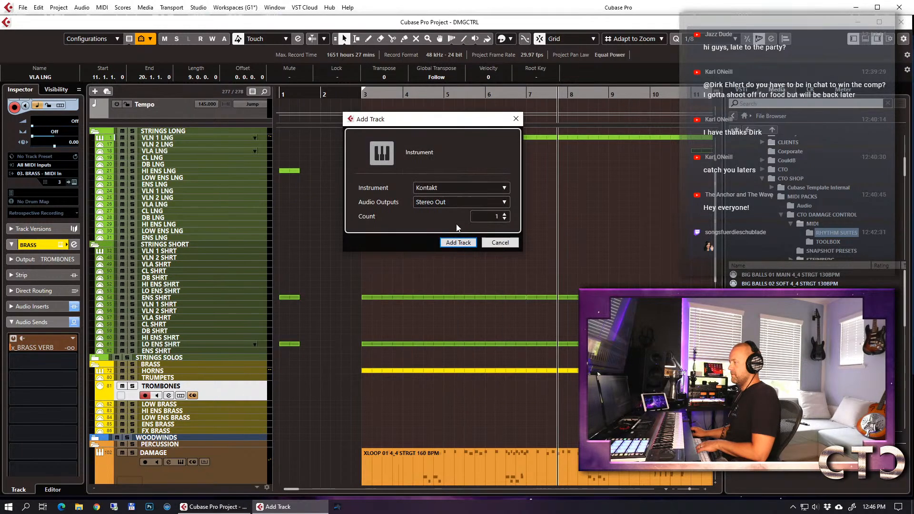
click(436, 189)
text(si)
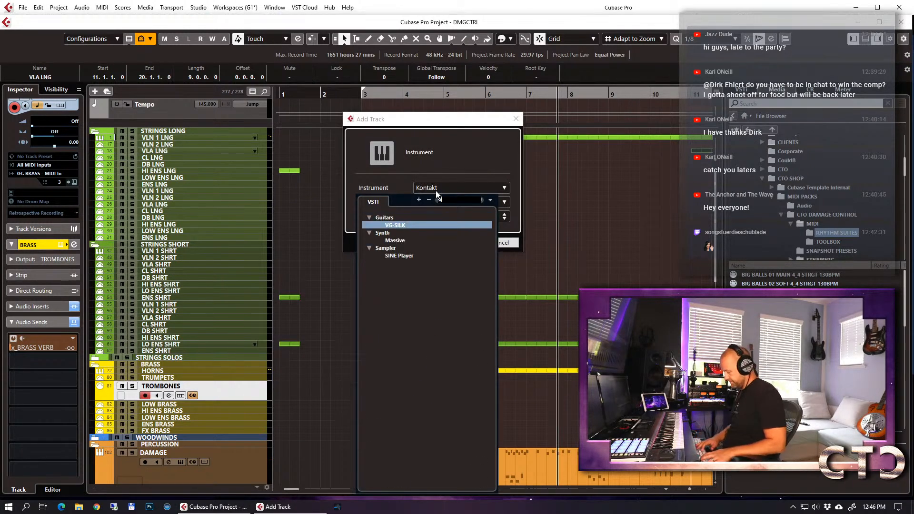
click(399, 256)
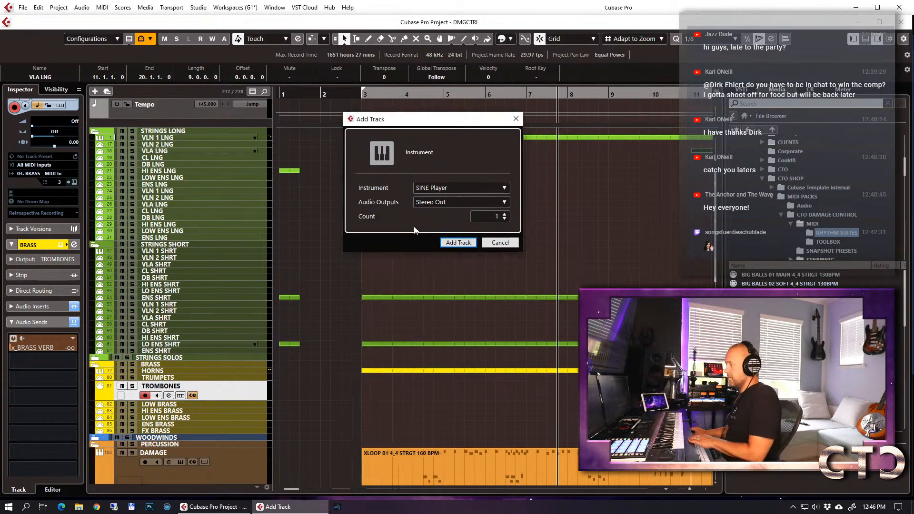
click(460, 202)
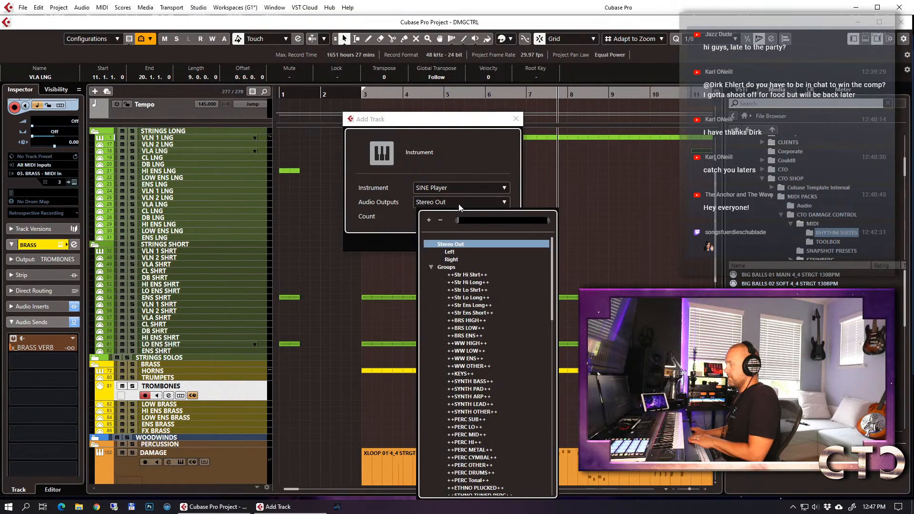
click(467, 330)
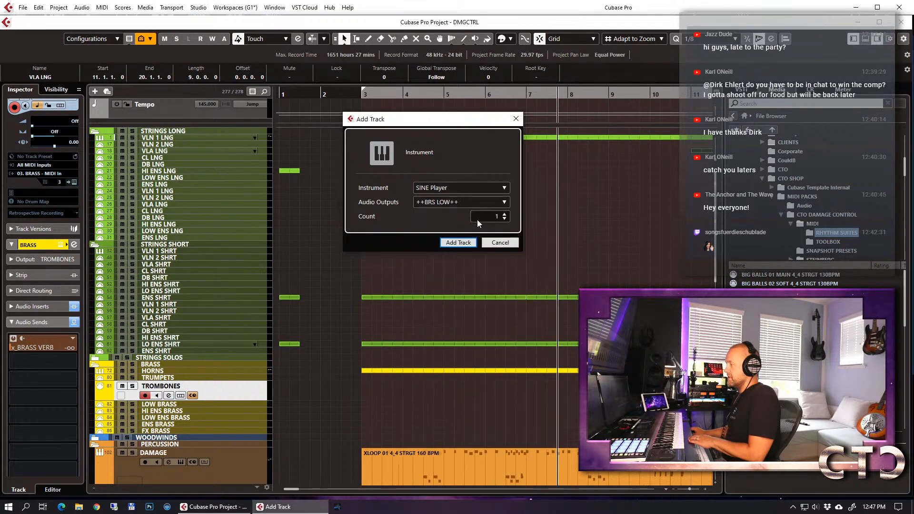
click(451, 244)
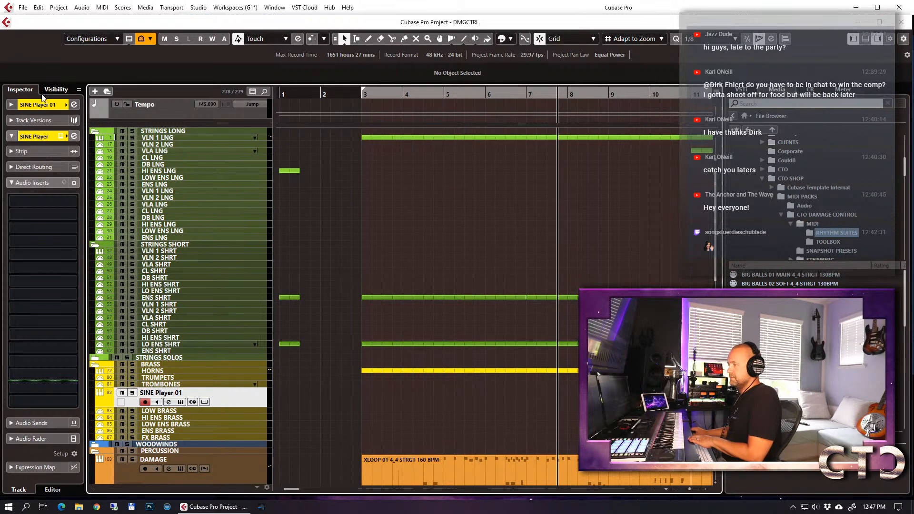
Add an x_BRASS VERB send at about -12 dB to the new SINE Player track.
click(74, 104)
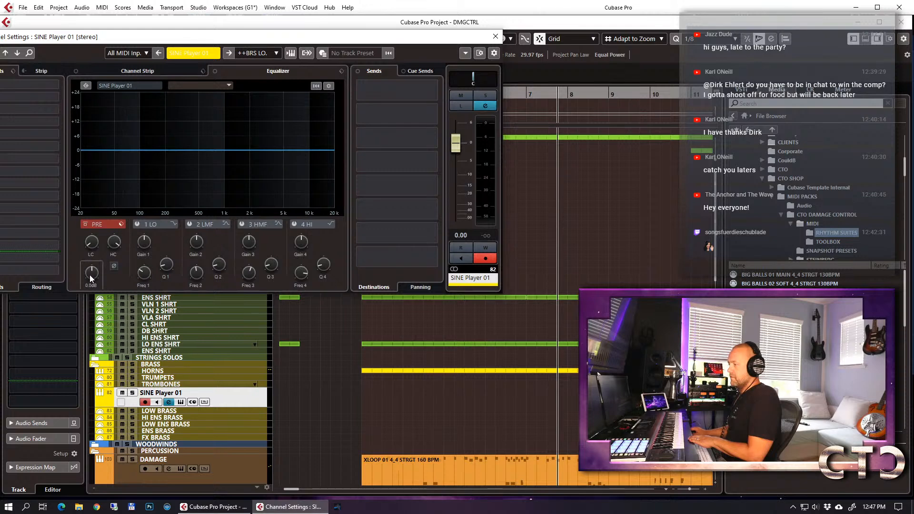
click(495, 36)
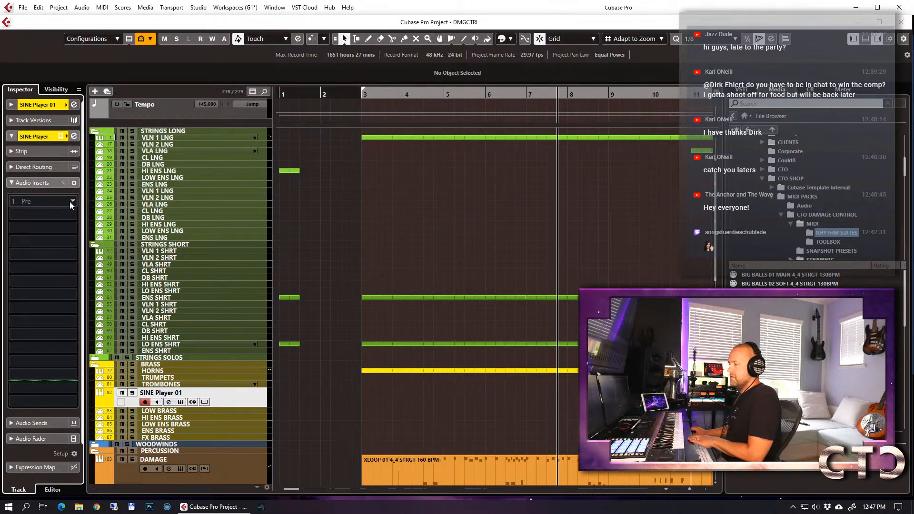
click(33, 184)
click(44, 215)
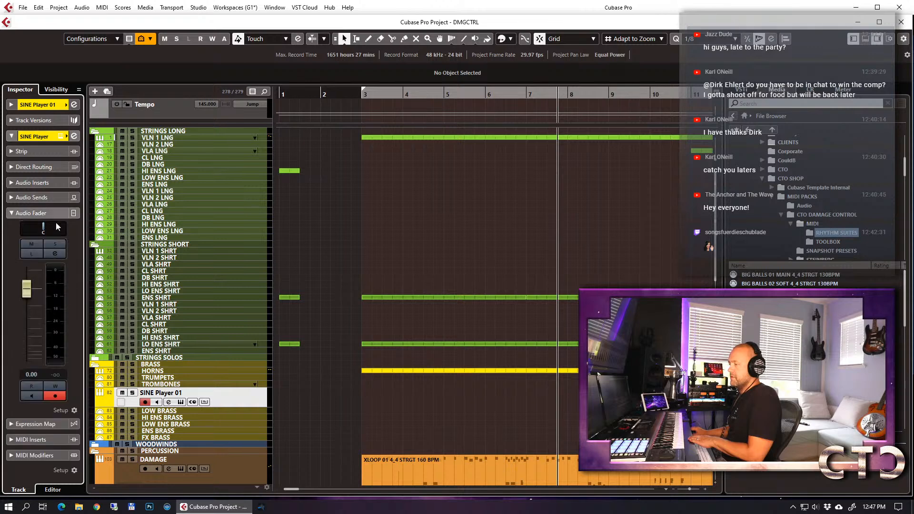
click(38, 197)
click(57, 219)
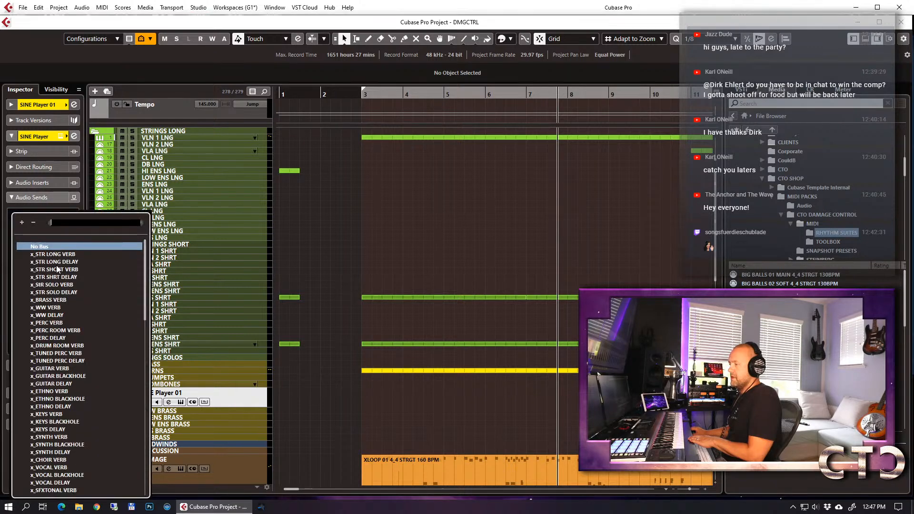
click(51, 300)
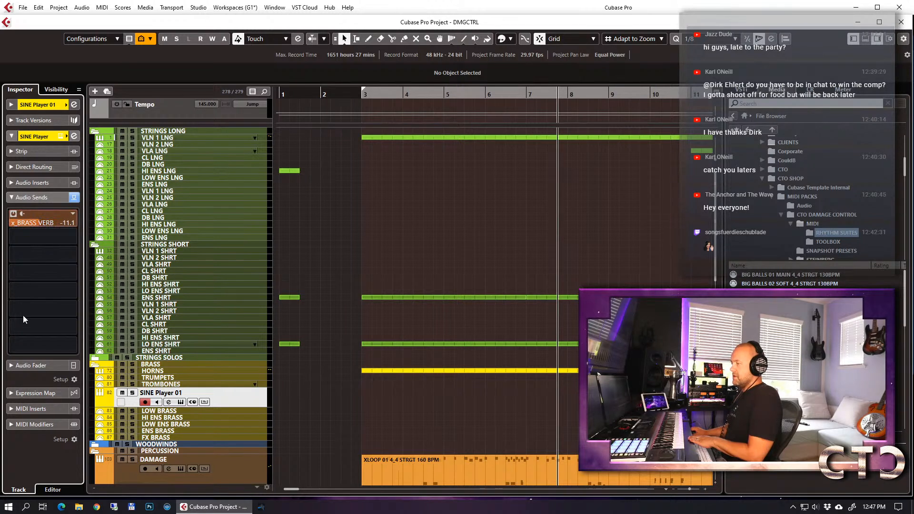
Load the Sustains + LEG articulation of Junkie XL Brass 03 Trombones a6 into the SINE Player instrument.
click(62, 135)
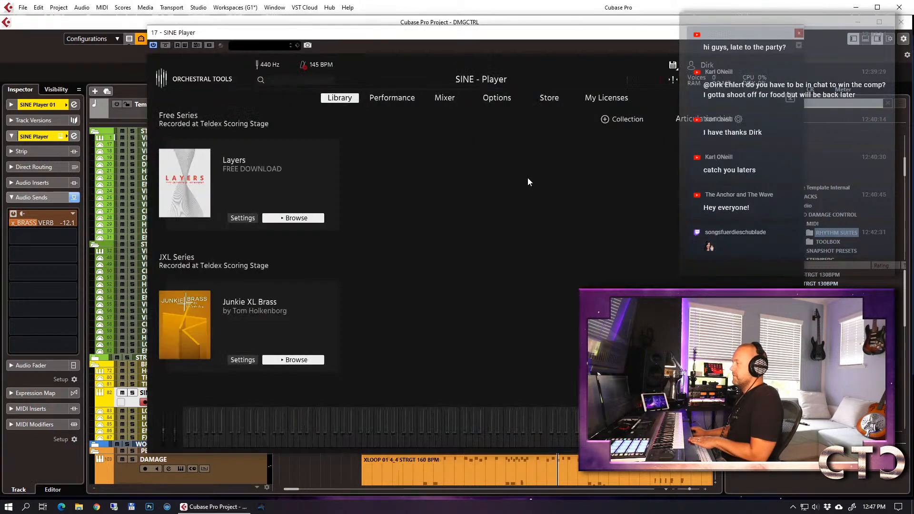
scroll(238, 270, down, 3)
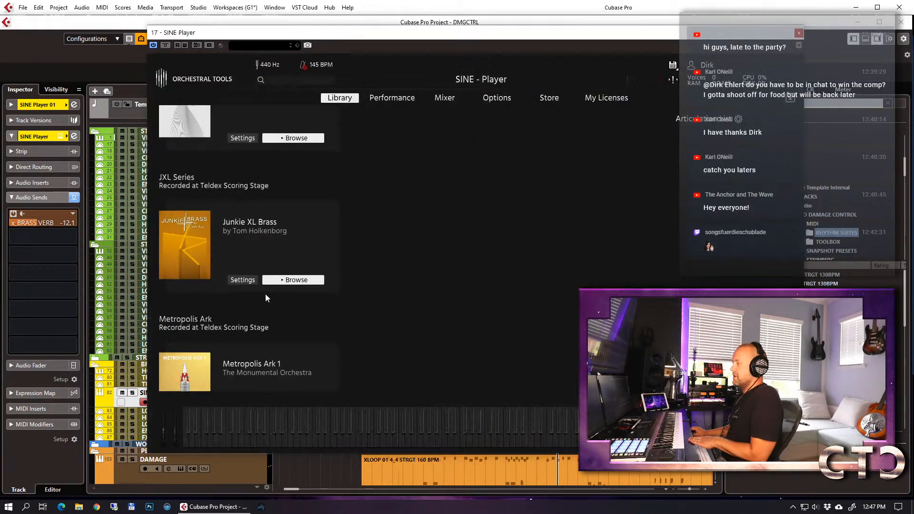
click(294, 280)
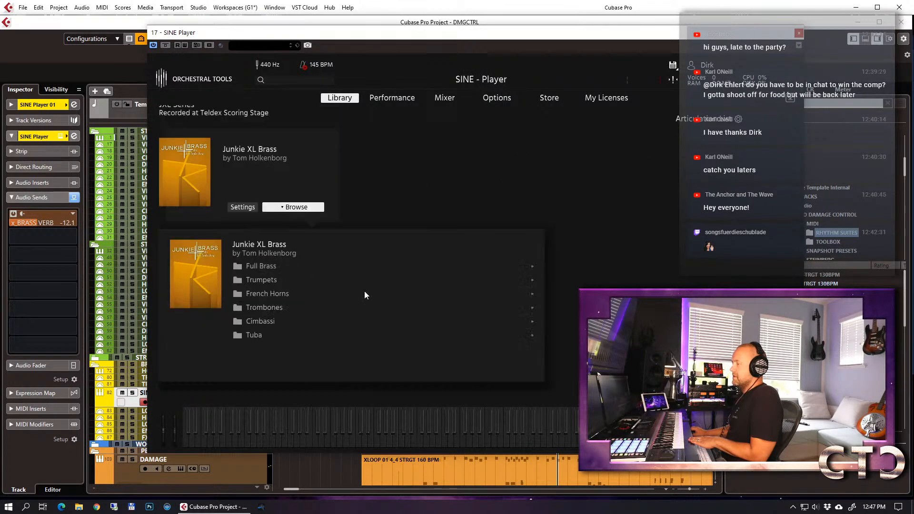
click(263, 308)
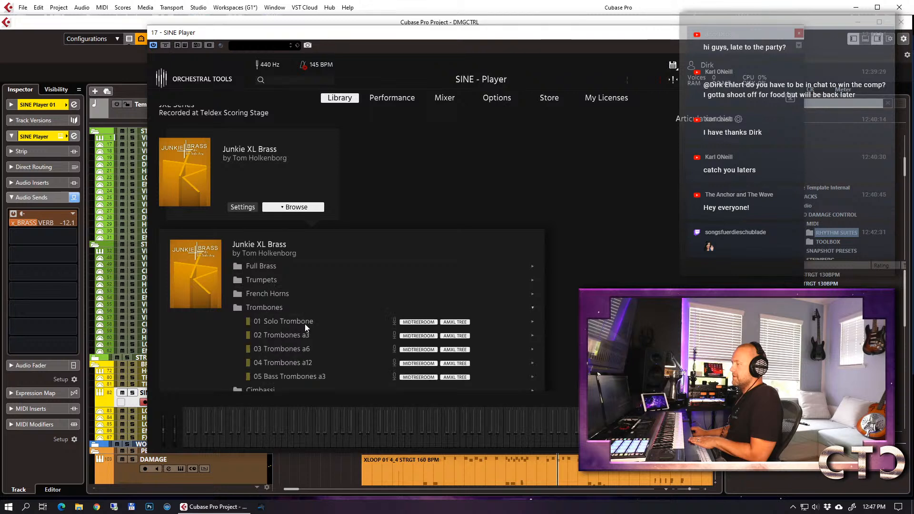
click(288, 348)
double_click(292, 361)
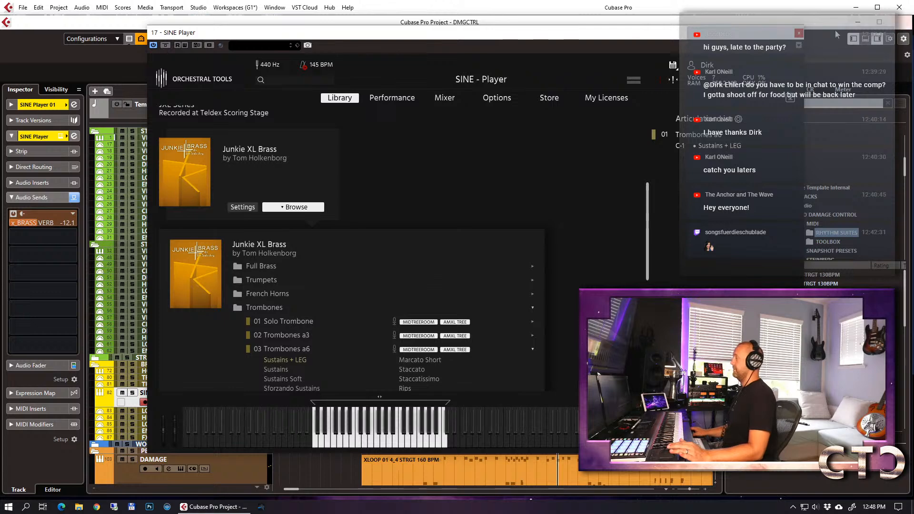
click(802, 34)
Perform a low trombone part over playback from bar 3 and capture it on the SINE Player 01 track with retrospective record.
key(KP_1)
key(space)
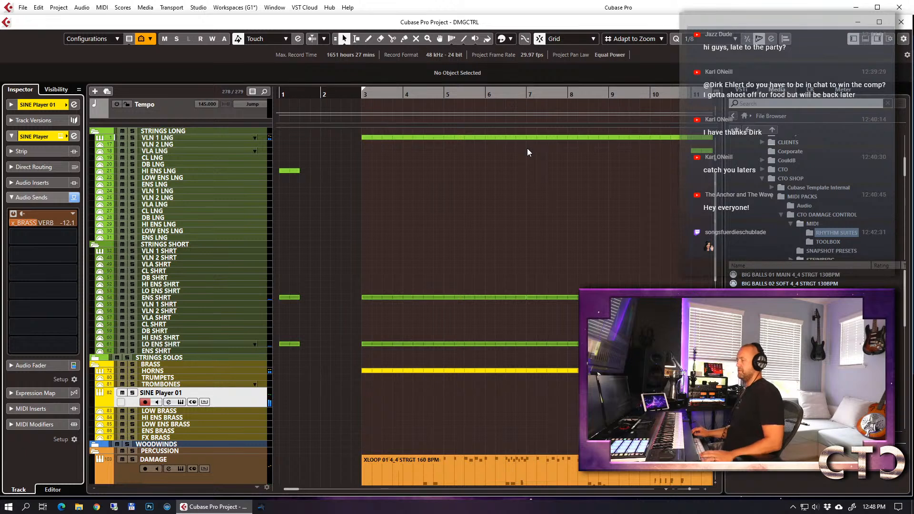
key(shift+KP_Multiply)
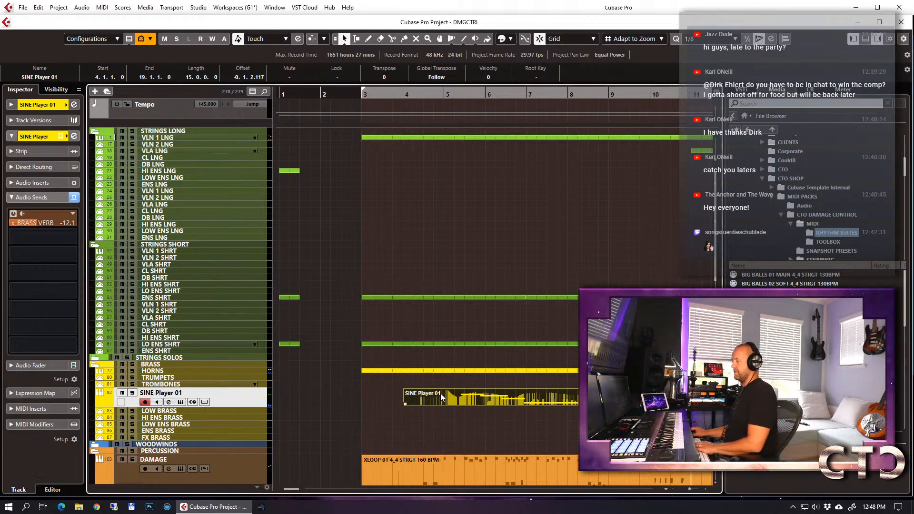
Quantize the notes of the SINE Player 01 part to 1/4 in the note editor.
double_click(408, 396)
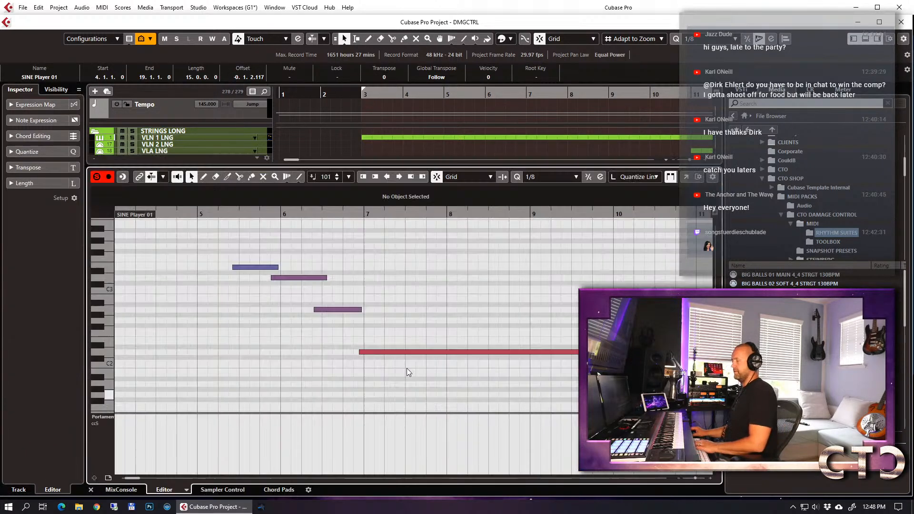
click(552, 177)
click(548, 210)
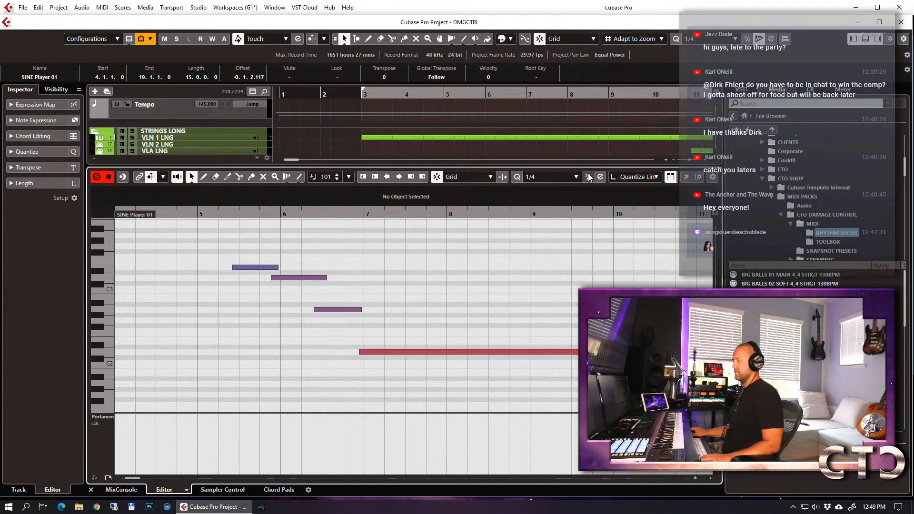
key(q)
scroll(502, 270, left, 4)
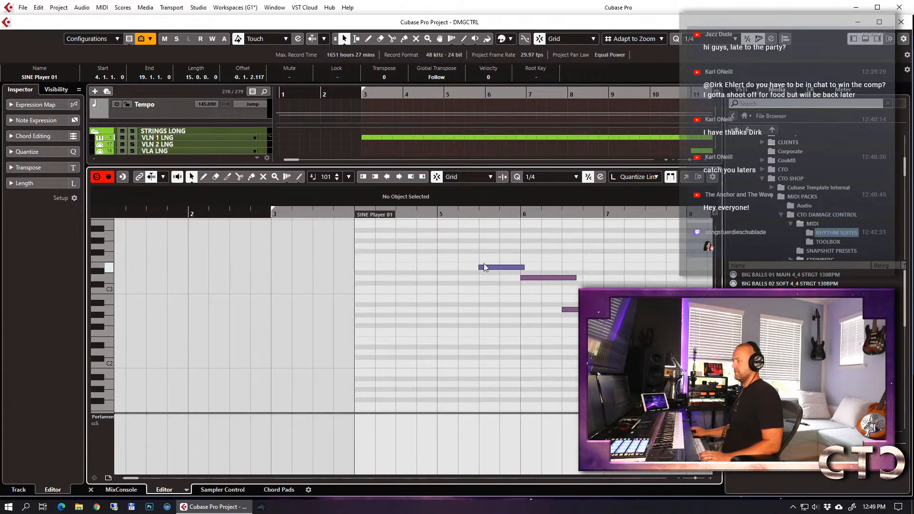
key(Return)
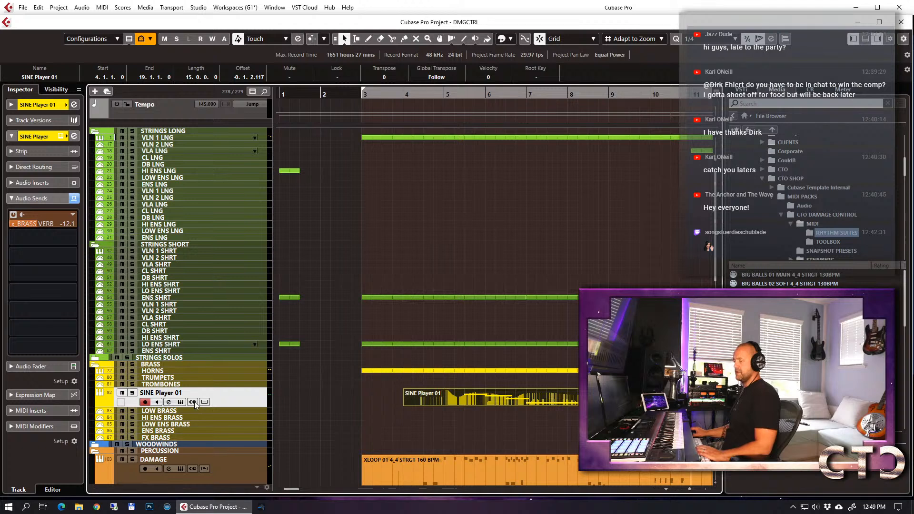
Play the arrangement from bar 4 and again from bar 3 to check how the trombone part sits with the strings and percussion.
click(403, 95)
key(space)
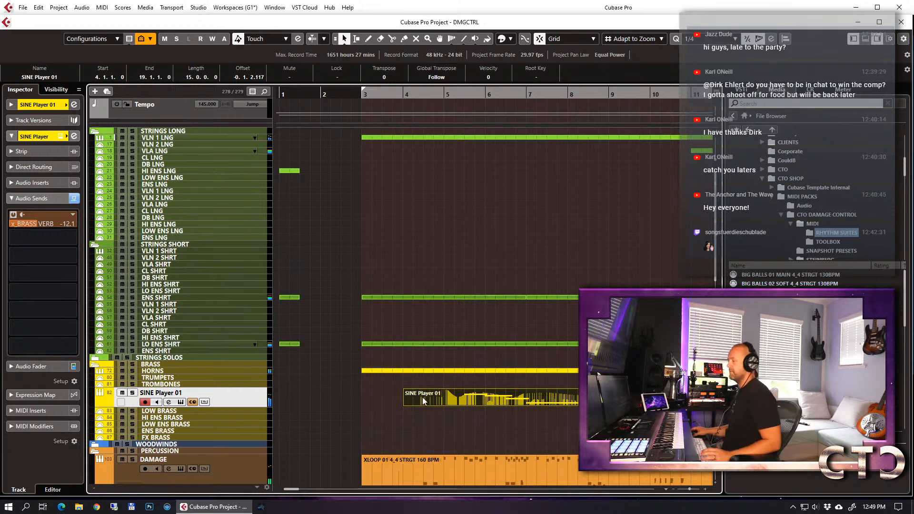
key(g)
key(g)
key(g)
key(g)
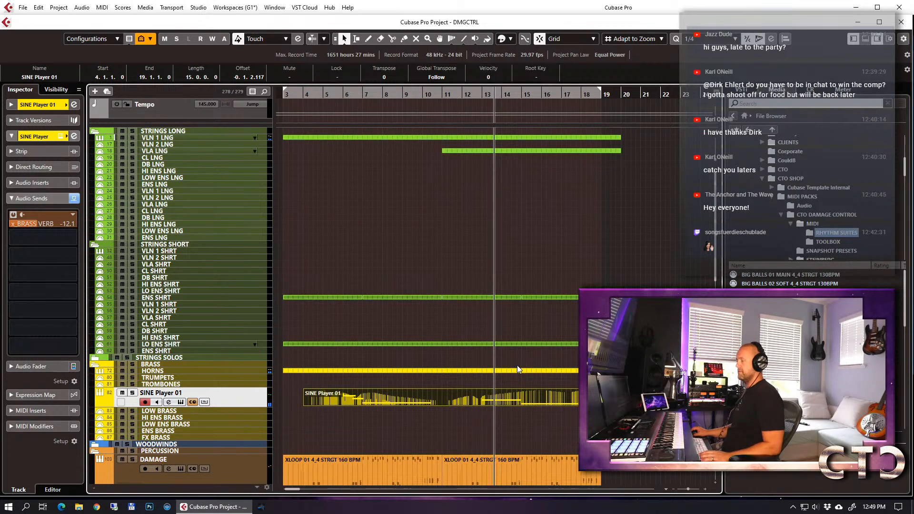
key(KP_1)
key(space)
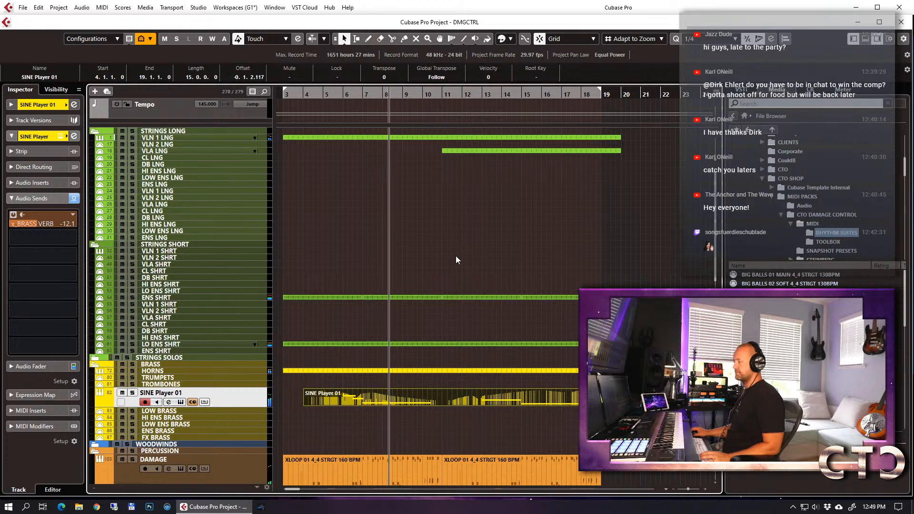
key(g)
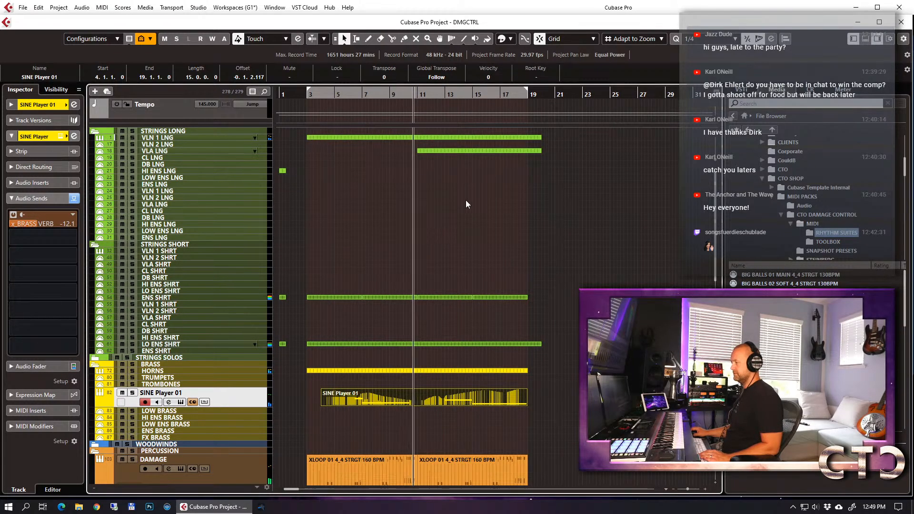
scroll(467, 205, down, 5)
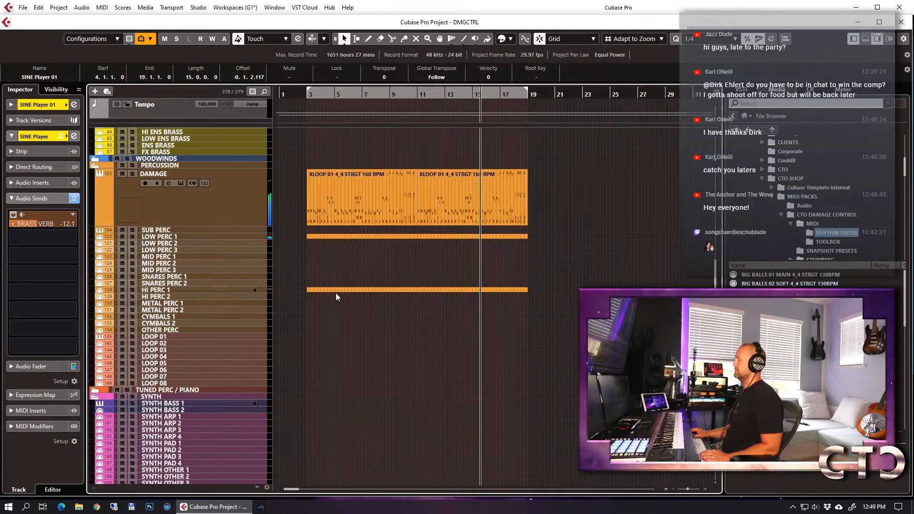
scroll(548, 234, up, 5)
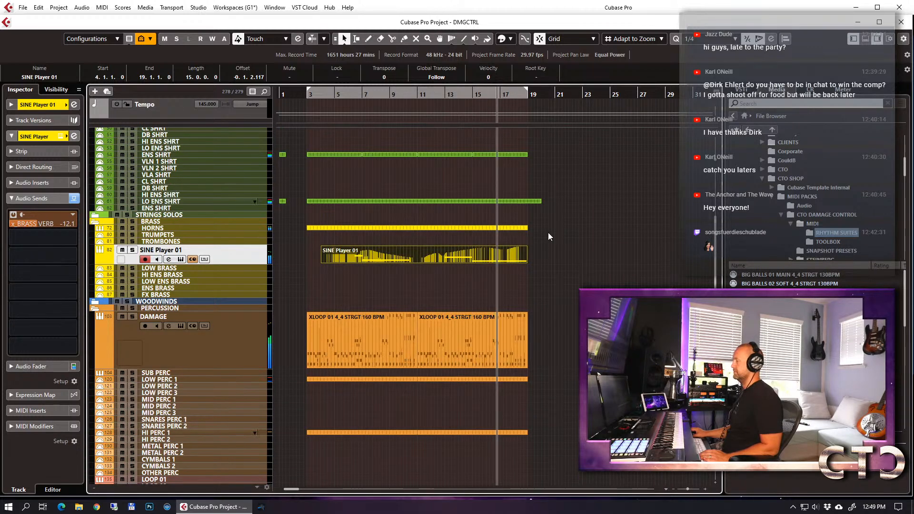
Split the LO ENS SHRT part at bar 19 and delete the piece after the cut.
click(535, 201)
key(3)
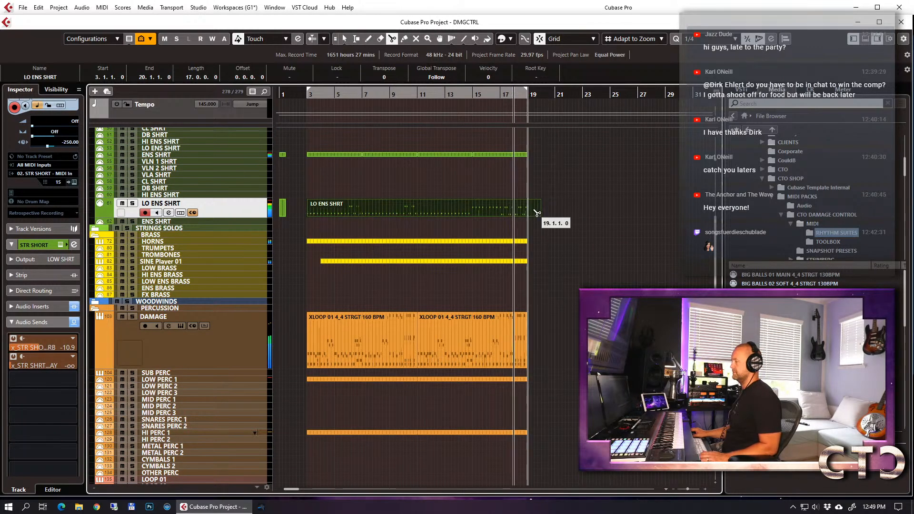
click(536, 213)
key(1)
key(Delete)
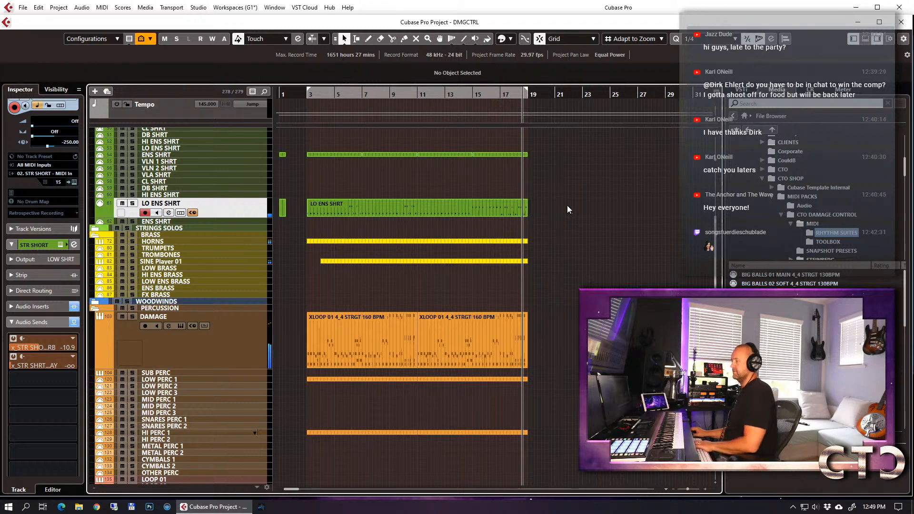
Expand the TUNED PERC / PIANO and VOCALS folders and select the CHOIR WOMEN 1 track.
scroll(571, 209, down, 12)
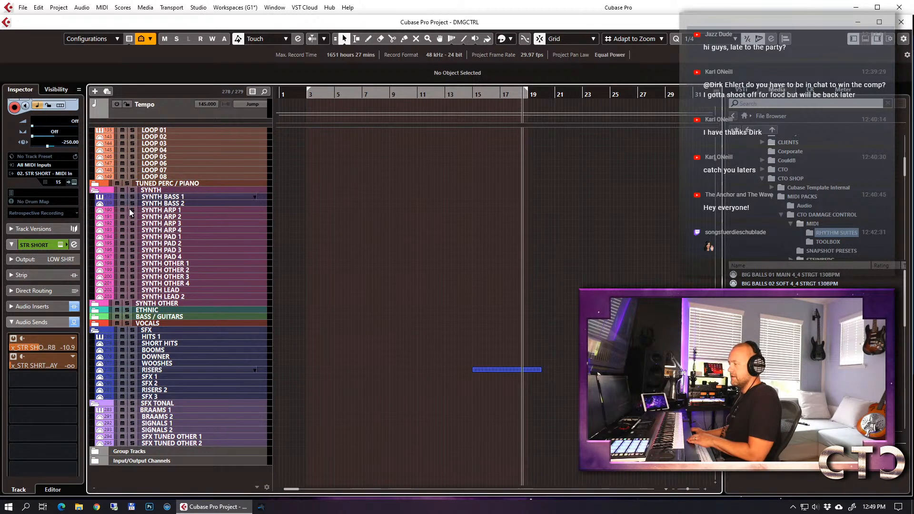
click(95, 185)
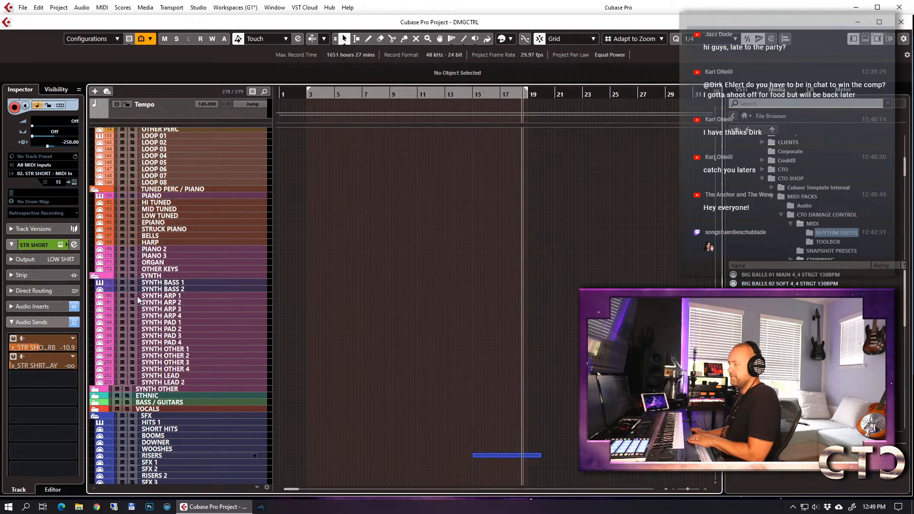
scroll(161, 300, down, 4)
click(103, 323)
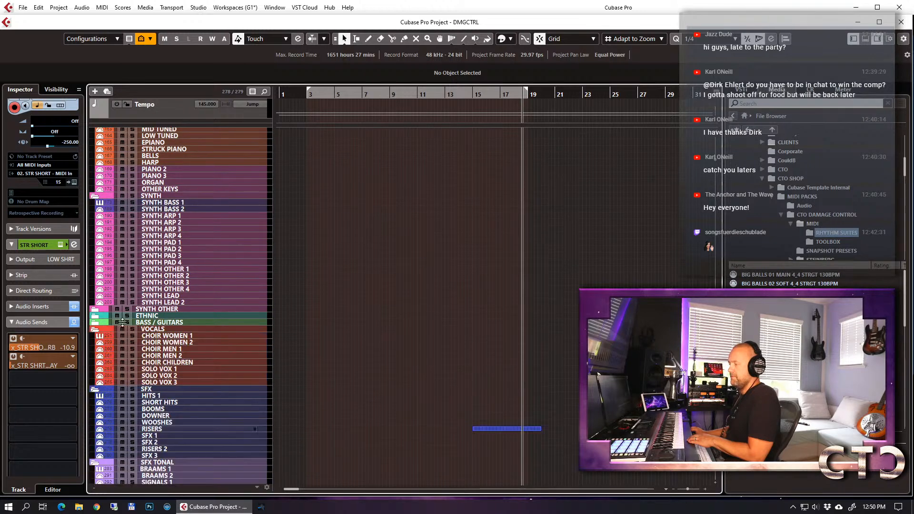
click(198, 339)
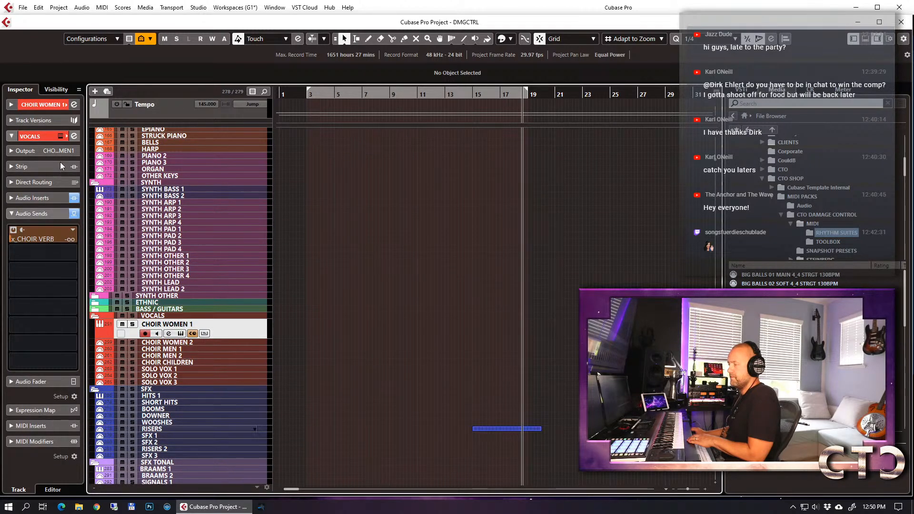
Load Oceania - Women - Main from the PERFORMANCE SAMPLES vocals into the CHOIR WOMEN 1 slot of the VOCALS rack.
click(61, 137)
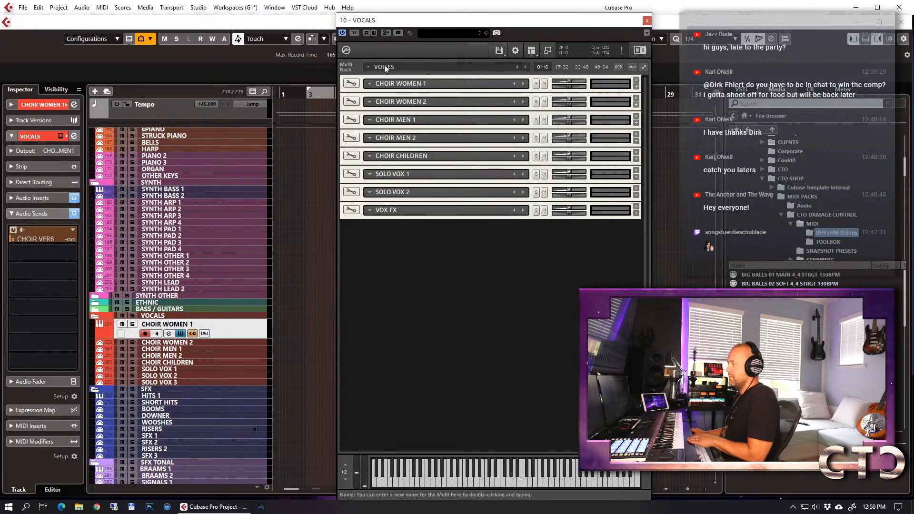
click(367, 67)
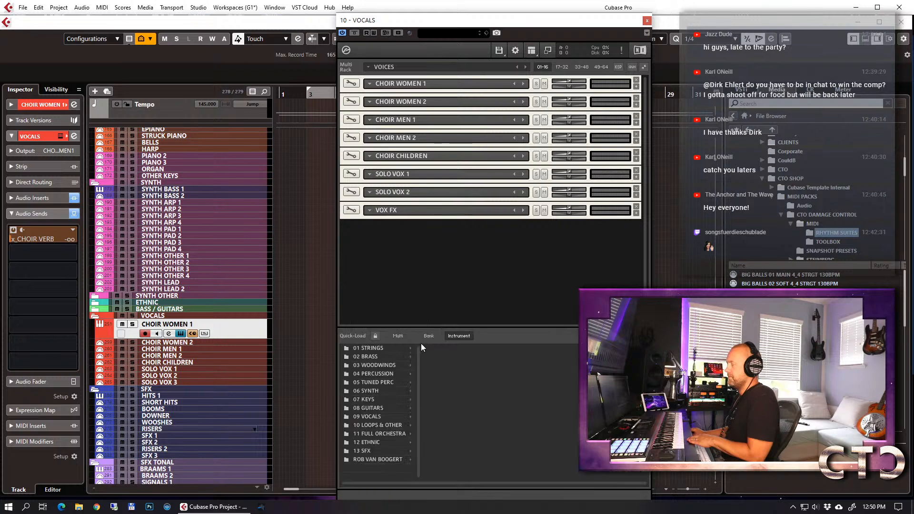
click(399, 338)
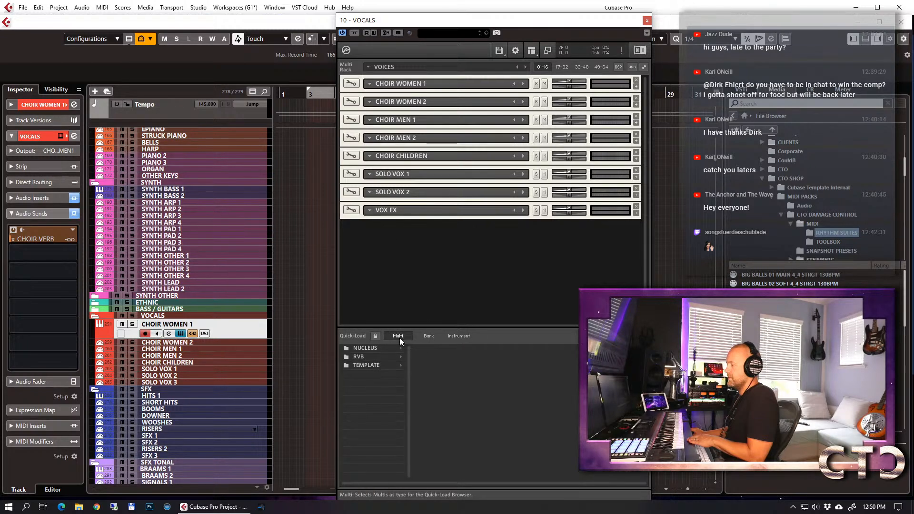
click(456, 336)
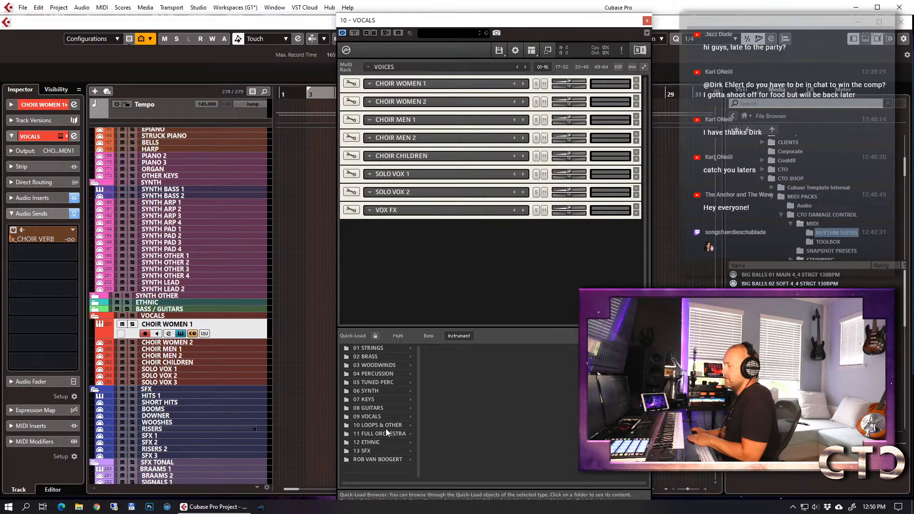
click(378, 417)
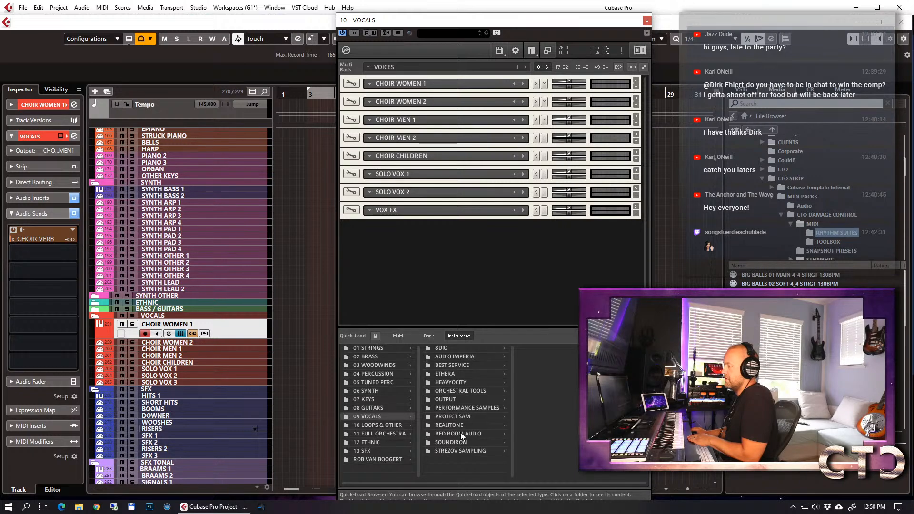
click(461, 408)
drag(566, 373, 478, 103)
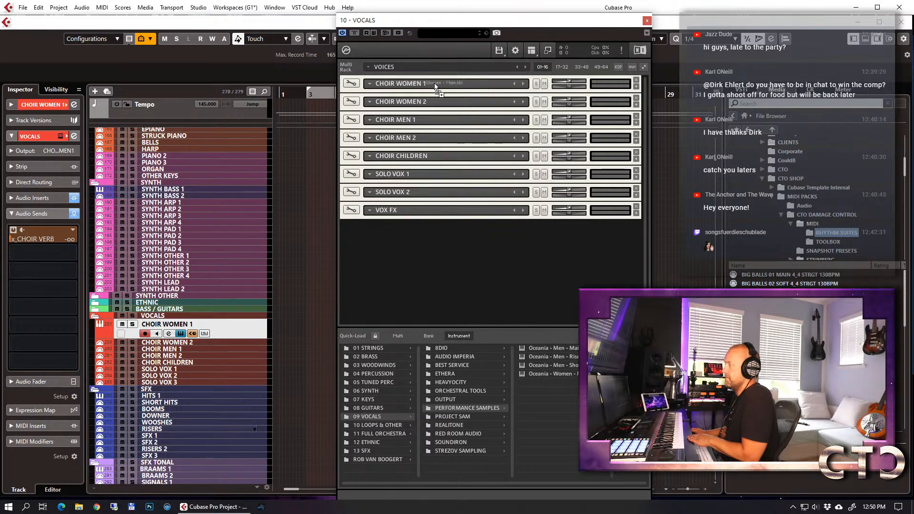
drag(479, 164, 478, 167)
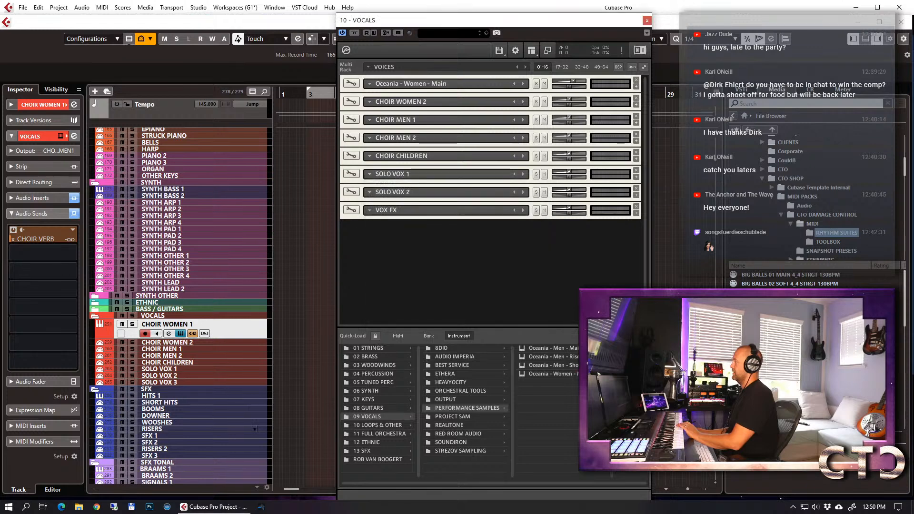
key(ctrl+w)
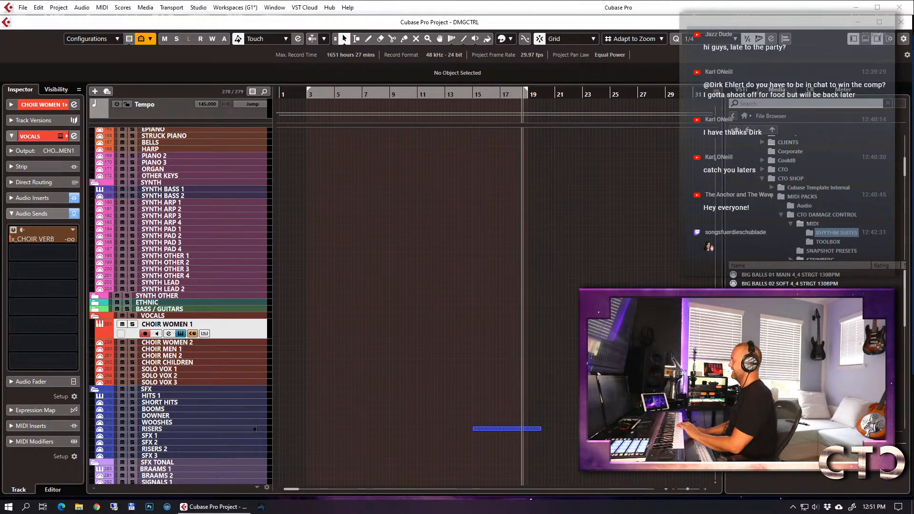
Raise the x_CHOIR VERB send of the CHOIR WOMEN 1 track to about -10.8 dB.
click(204, 333)
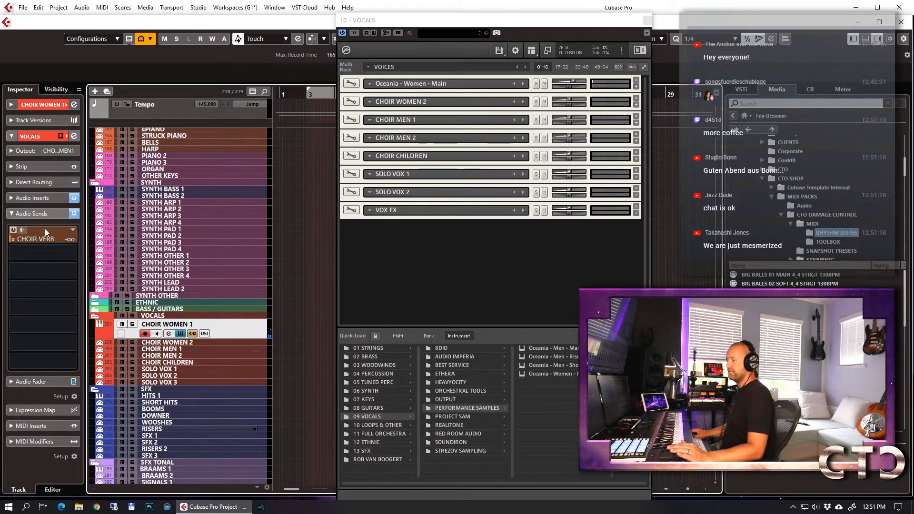
drag(73, 241, 69, 241)
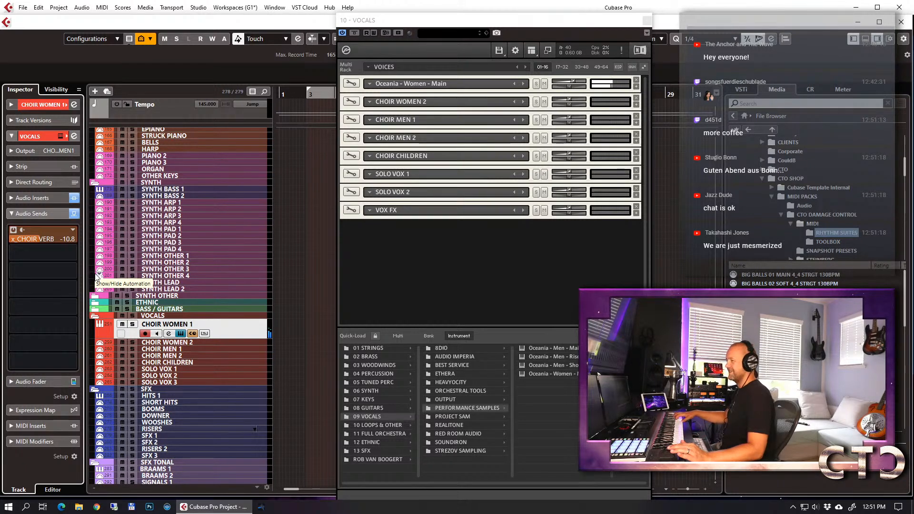
Load the CHOIR WOMEN preset from CTO TEMPLATE into the CHOIR WOMEN 1 track's Virtual Mix Rack insert and close the plug-in windows.
click(36, 198)
click(27, 218)
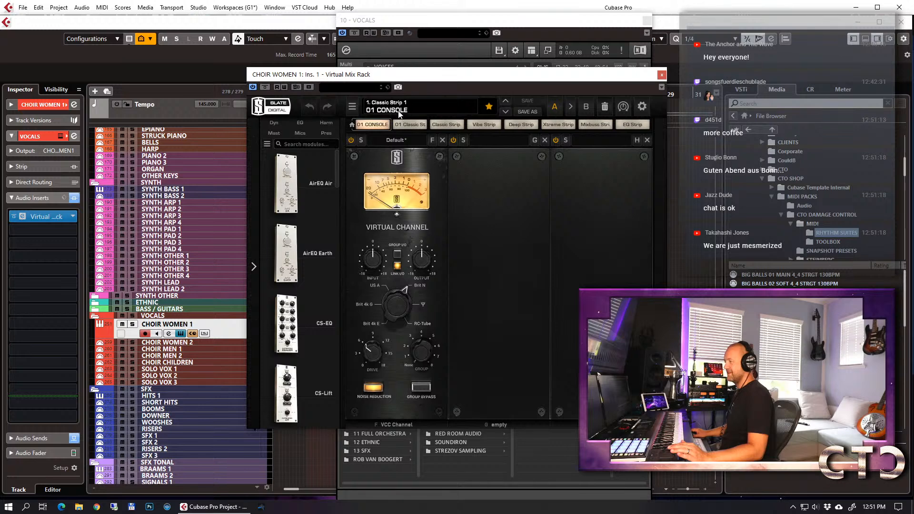
click(398, 111)
mouse_move(407, 199)
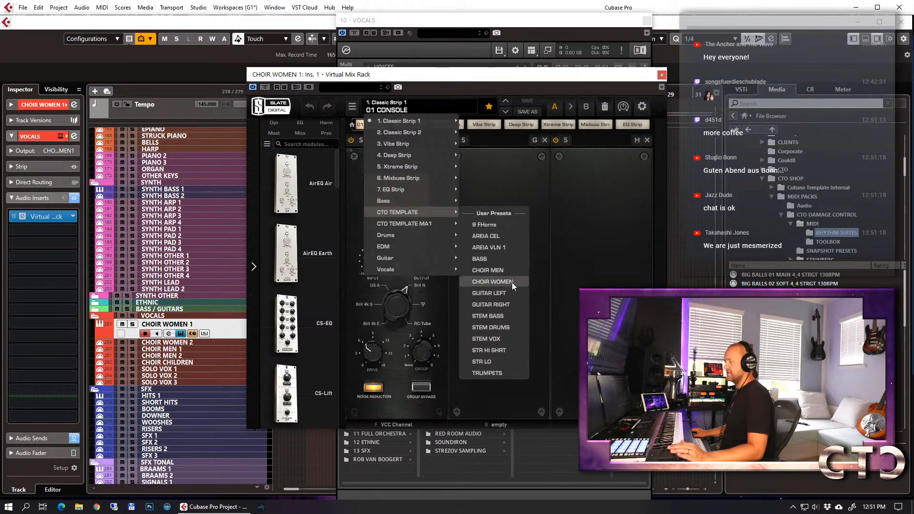
click(512, 282)
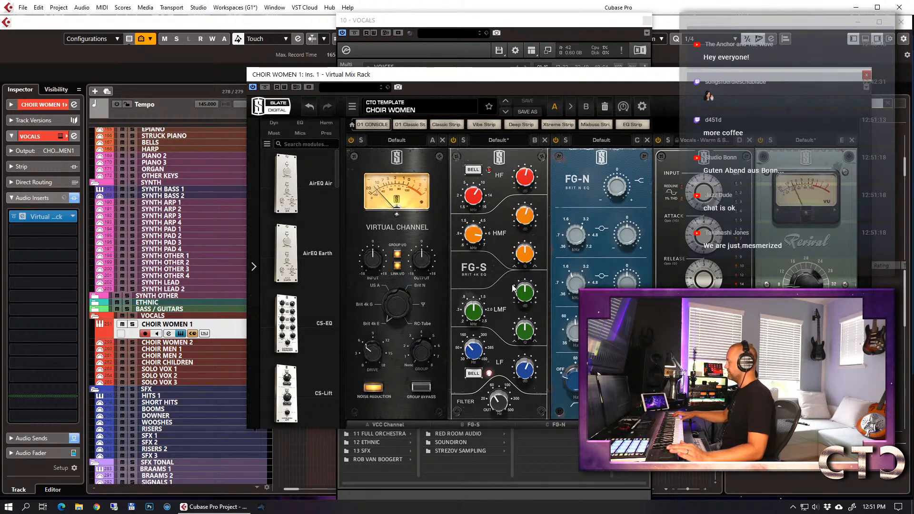
drag(513, 288, 485, 272)
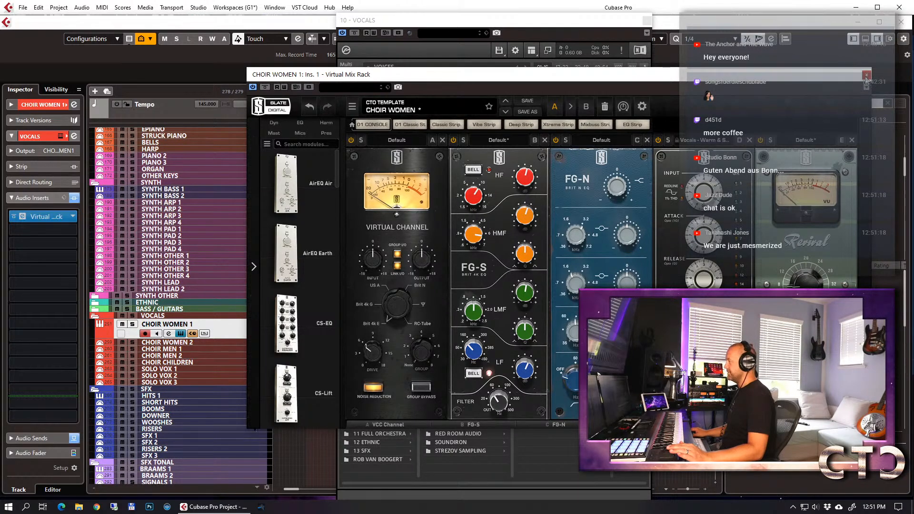
click(866, 76)
click(647, 22)
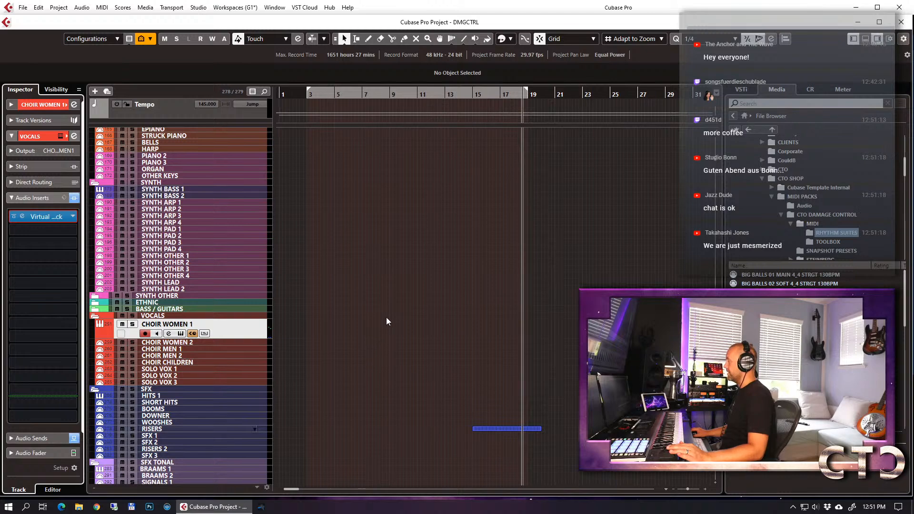
Record a choir part on the CHOIR WOMEN 1 track from bar 9 to about bar 19.
key(KP_1)
scroll(447, 332, up, 10)
scroll(447, 331, down, 10)
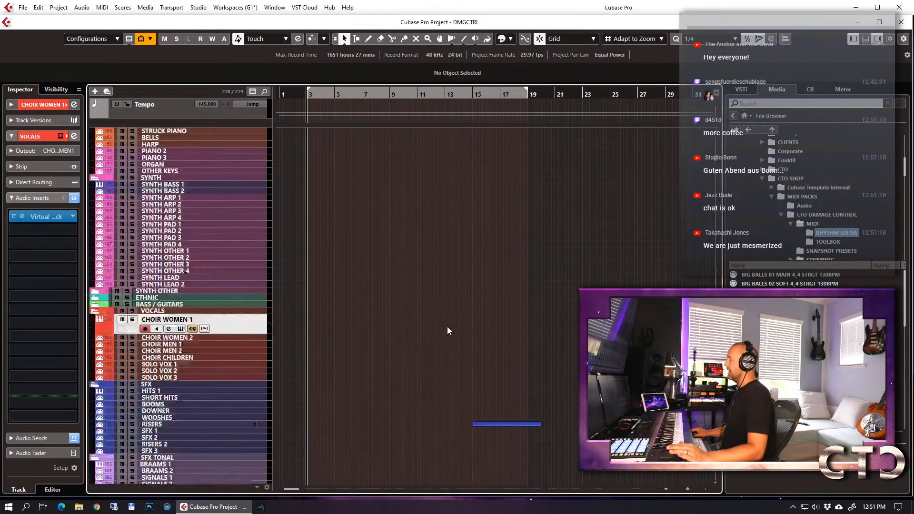
scroll(446, 327, up, 10)
scroll(448, 326, down, 12)
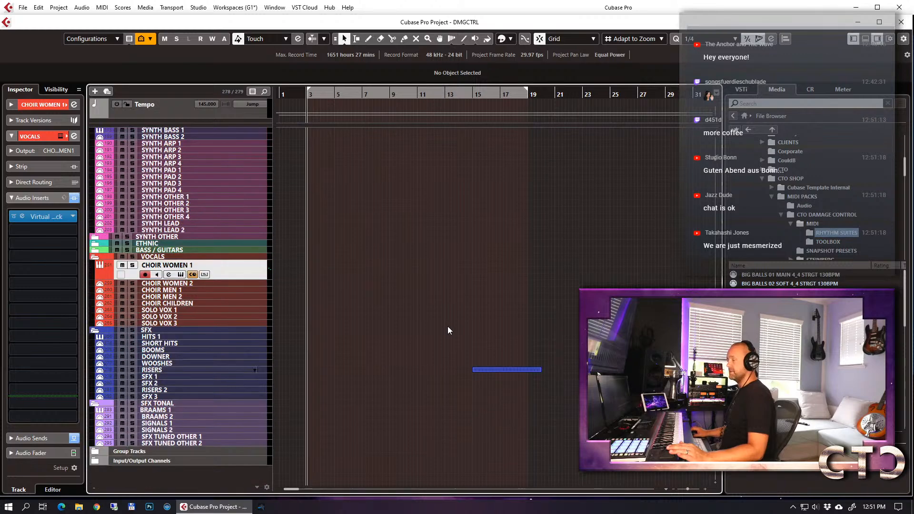
scroll(449, 326, up, 10)
scroll(449, 324, down, 10)
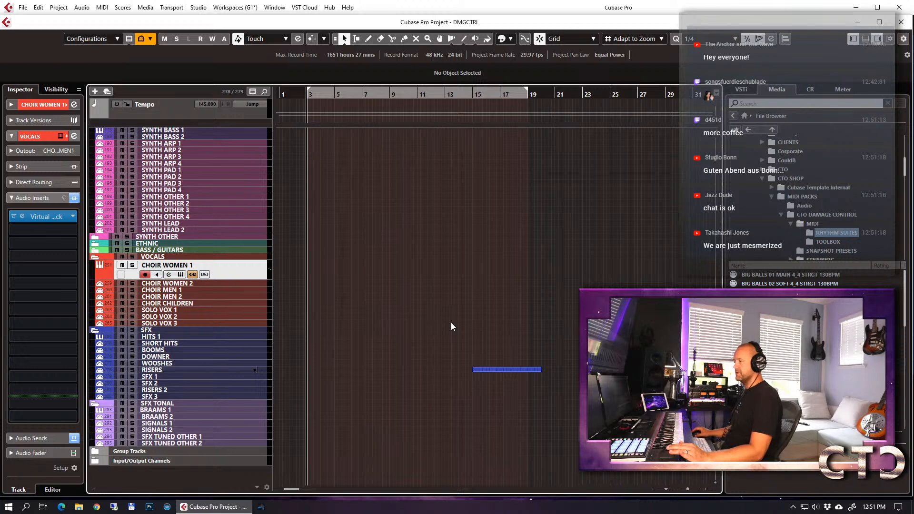
click(390, 162)
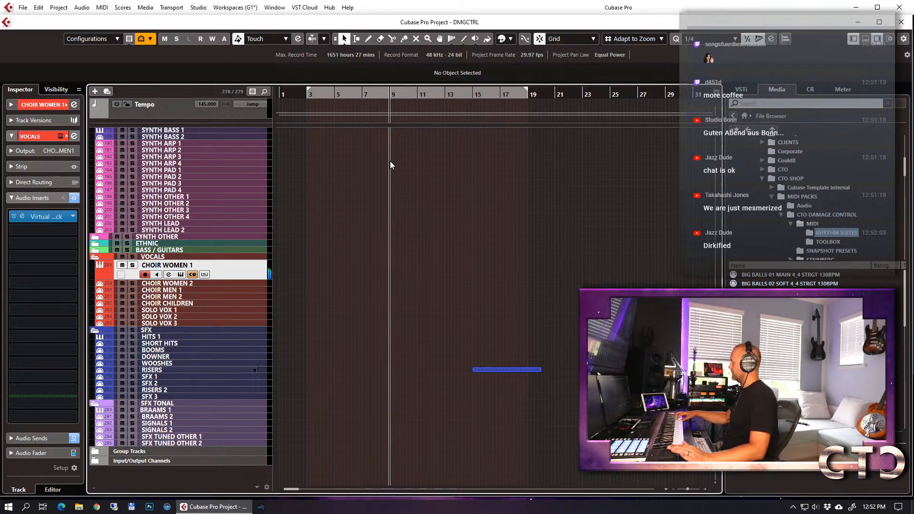
key(KP_Multiply)
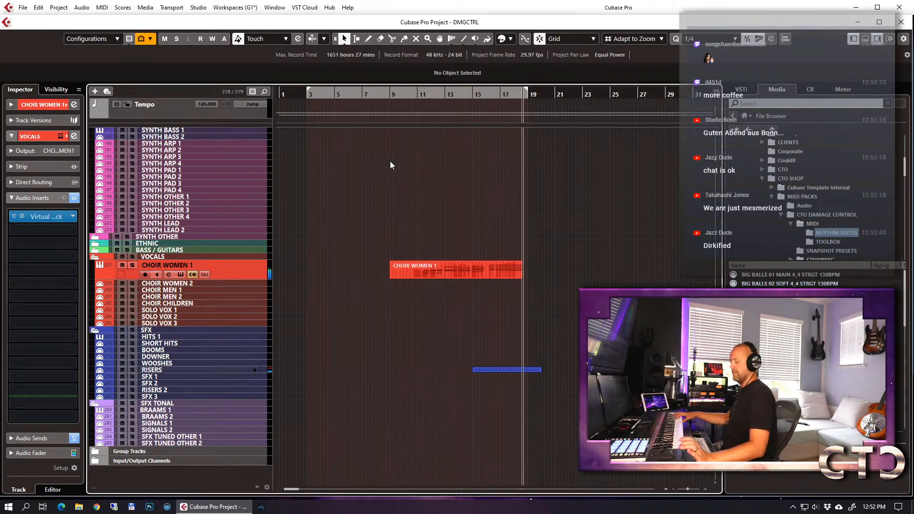
key(space)
Delete the two stray short notes in the CHOIR WOMEN 1 part, near the end of bar 15 and the start of bar 17.
key(Return)
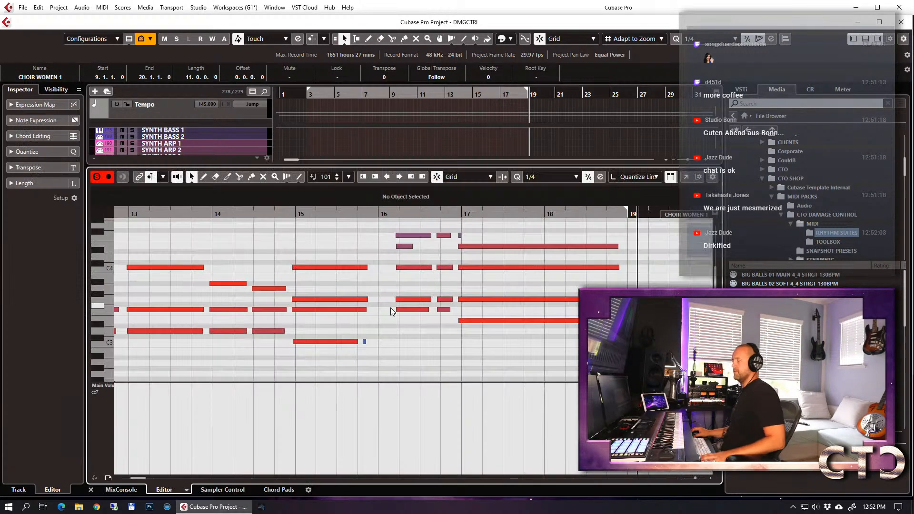
click(361, 341)
key(Delete)
click(462, 237)
key(Delete)
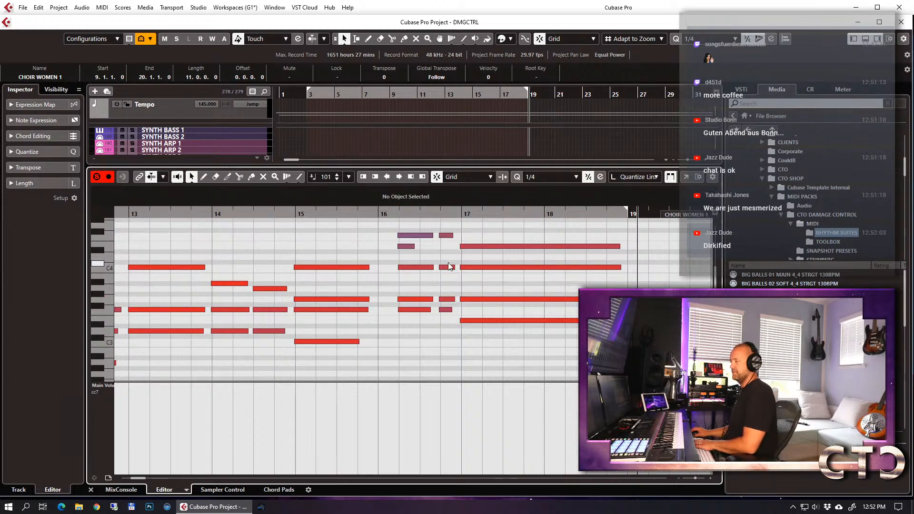
key(Return)
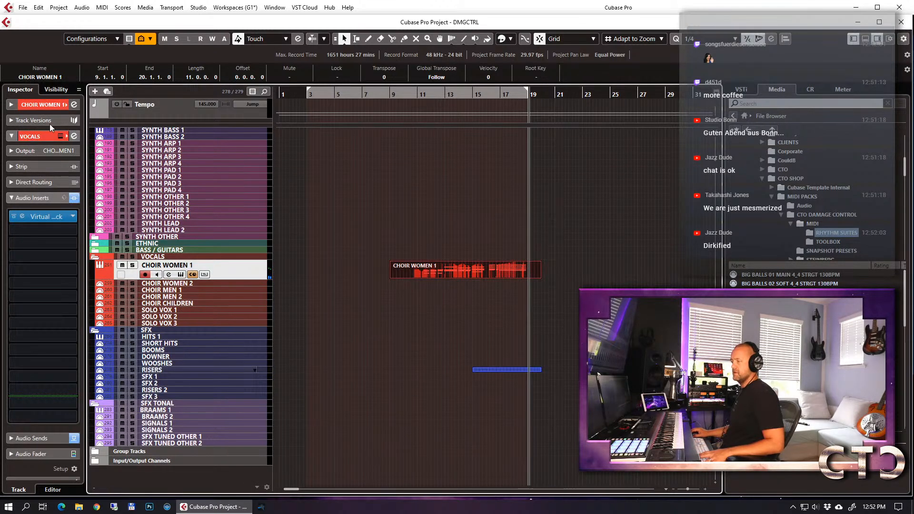
Split the CHOIR WOMEN 1 part at bar 19 and delete the piece after the cut.
click(51, 105)
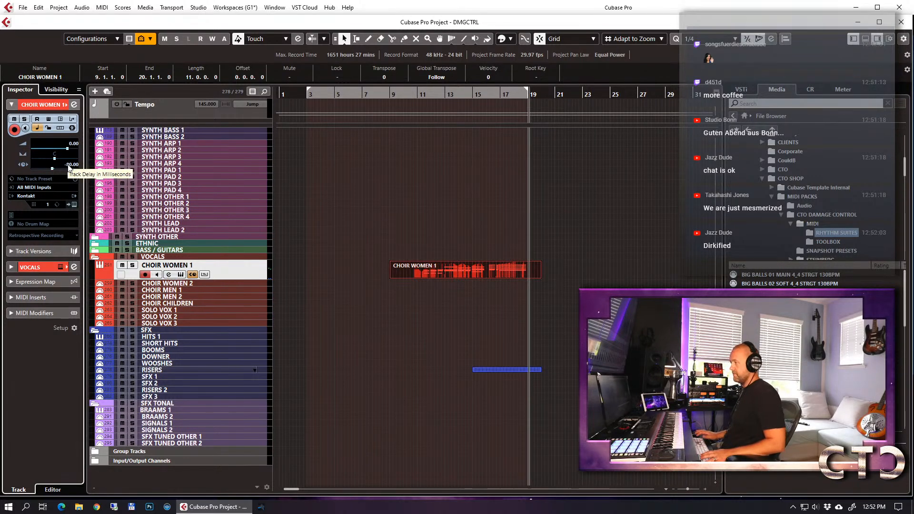
click(403, 94)
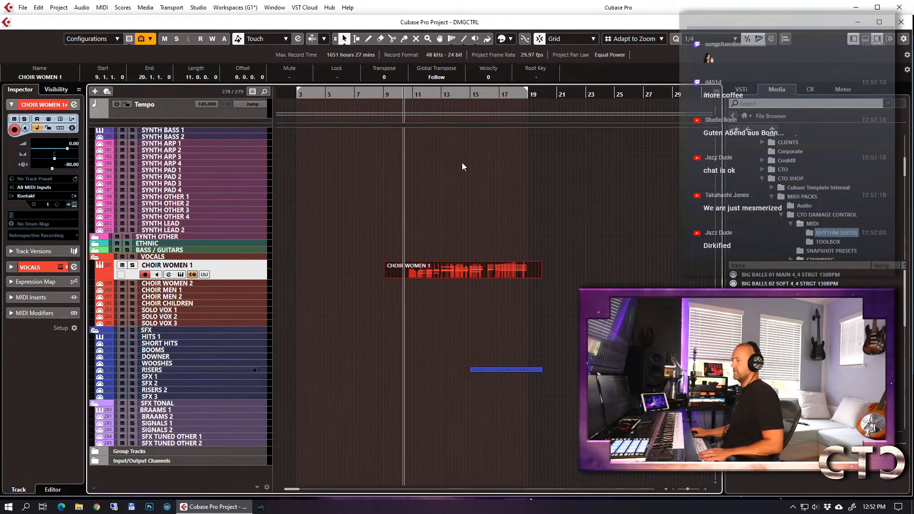
key(g)
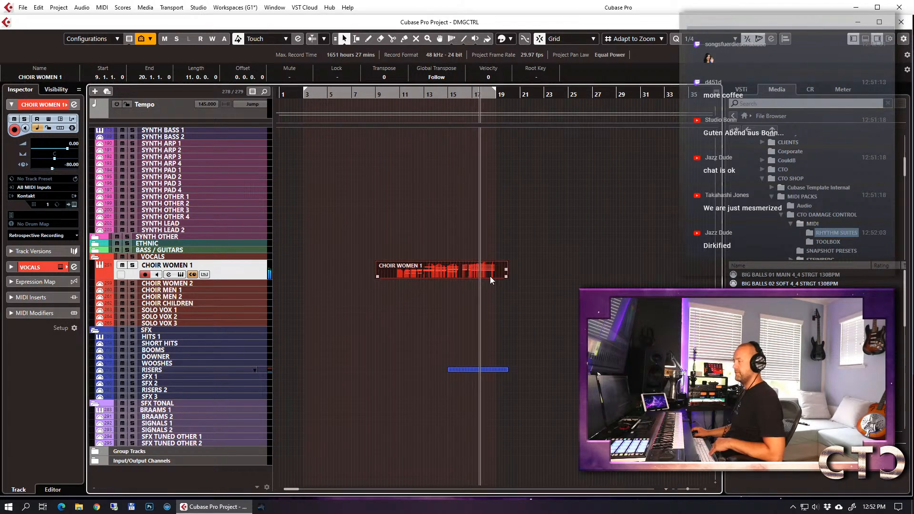
alt+click(502, 271)
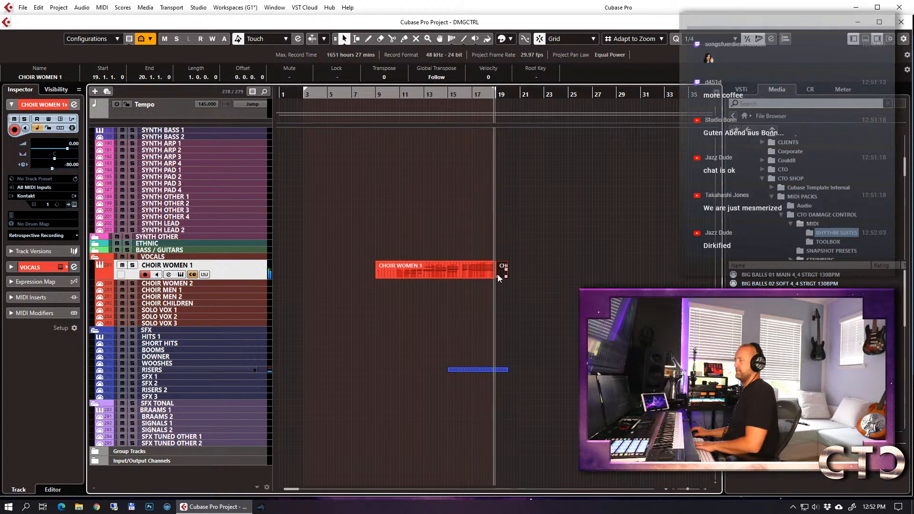
key(Delete)
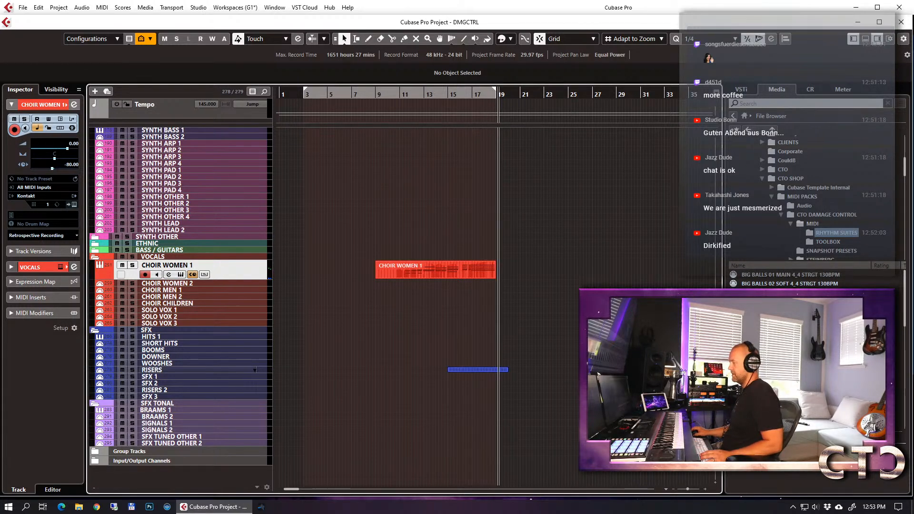
Add the CLOSING IN 01 MAIN 4_4 STRGT 150BPM pattern from RHYTHM SUITES to the DAMAGE track at bar 22 and play it.
click(790, 292)
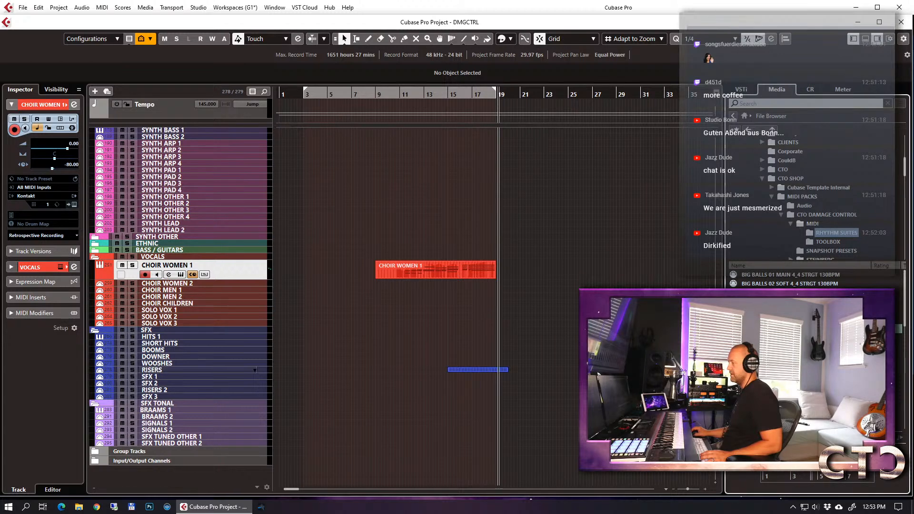
scroll(205, 369, up, 5)
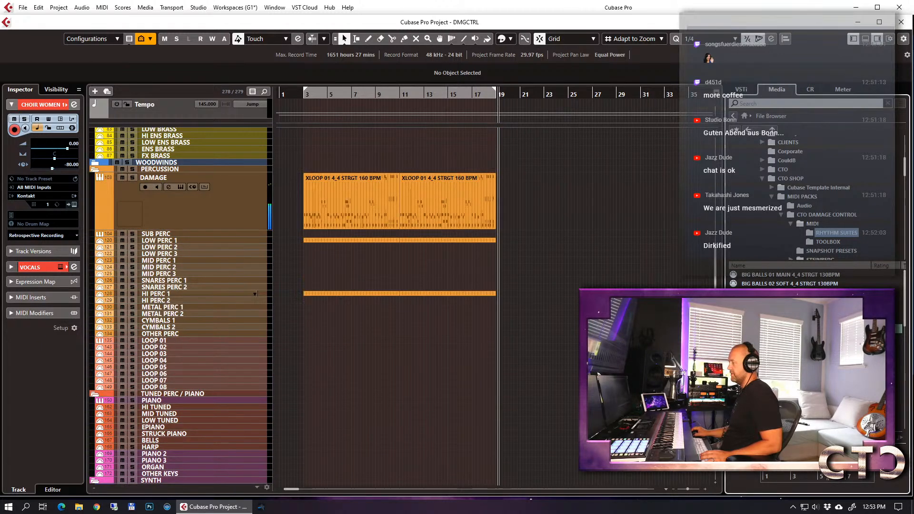
drag(643, 266, 564, 217)
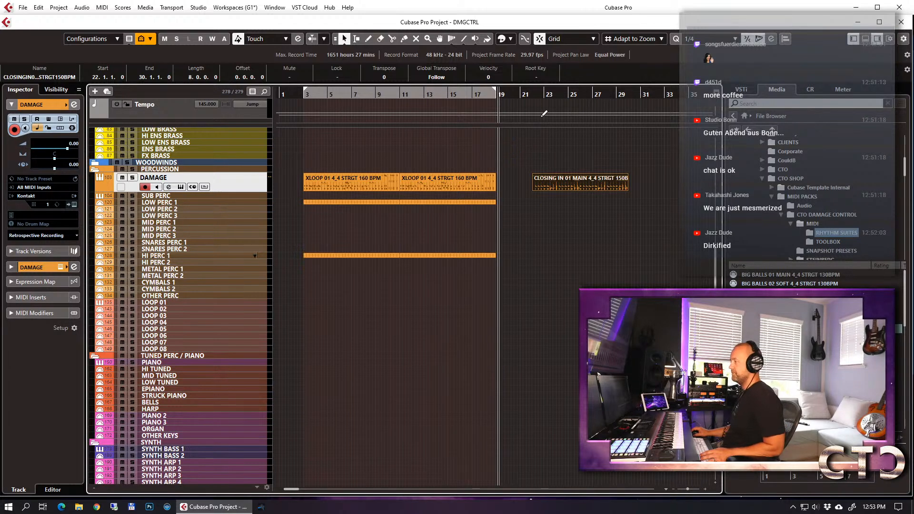
click(529, 95)
key(space)
Move the second XLOOP 01 part on the DAMAGE track to about bar 32 and put the CLOSING IN 01 part at bar 11.
click(434, 179)
key(space)
click(433, 179)
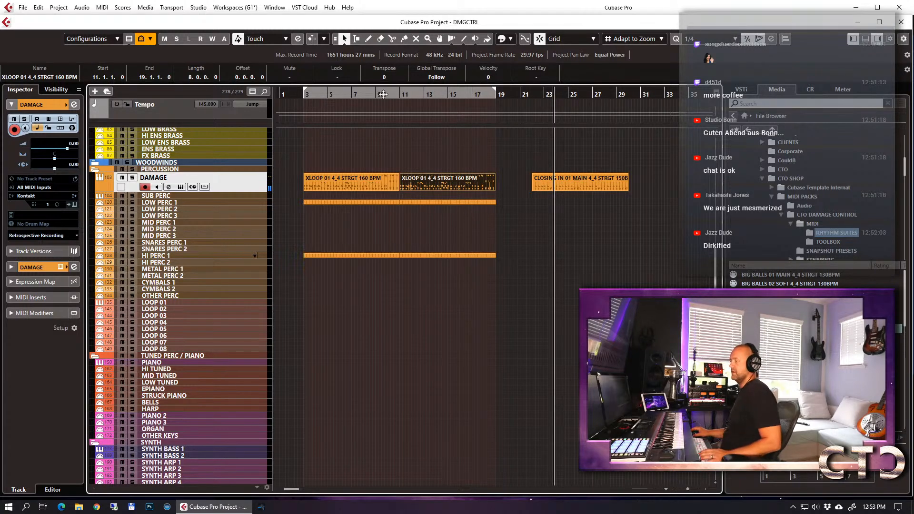
drag(384, 94, 379, 99)
drag(466, 188, 704, 183)
drag(555, 182, 417, 182)
Solo the DAMAGE track to audition the transition into the CLOSING IN 01 part, and turn the solo off.
click(132, 177)
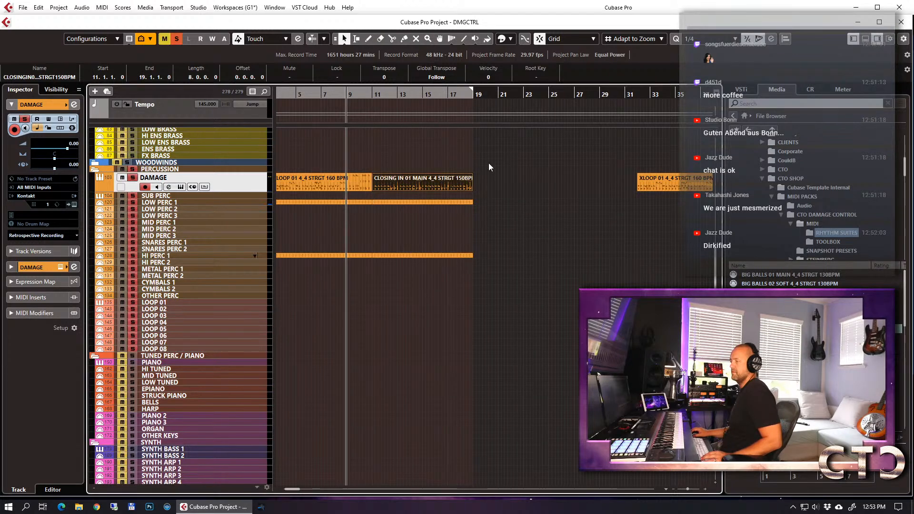
scroll(488, 156, left, 2)
drag(365, 94, 353, 98)
key(space)
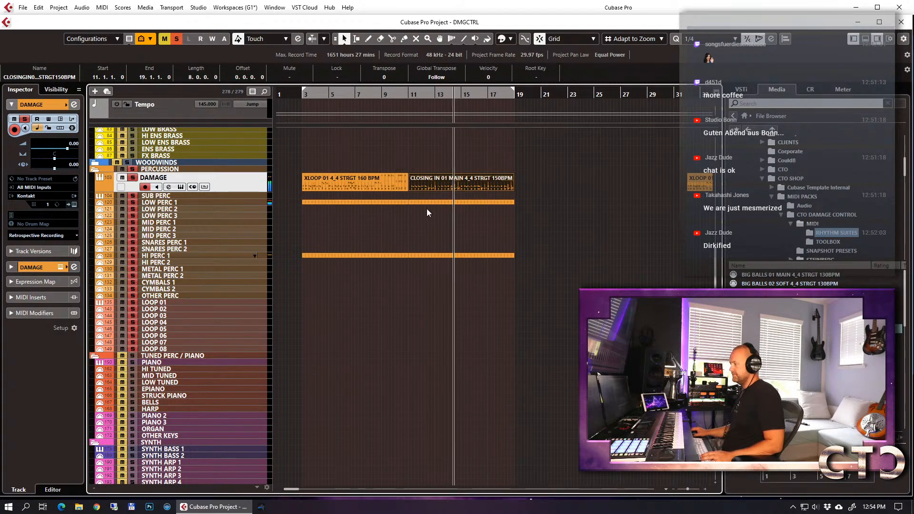
click(133, 178)
key(space)
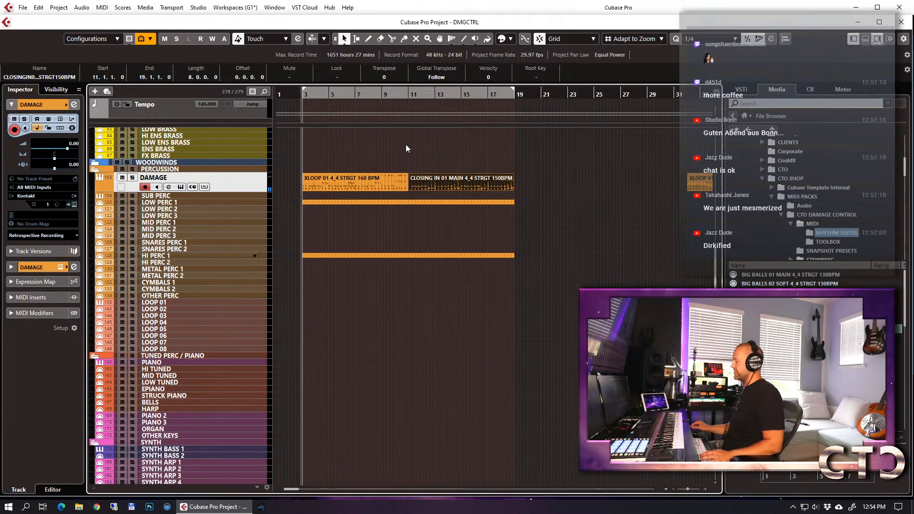
Play the full arrangement from bar 3 and briefly solo the DAMAGE track to check the new percussion.
key(space)
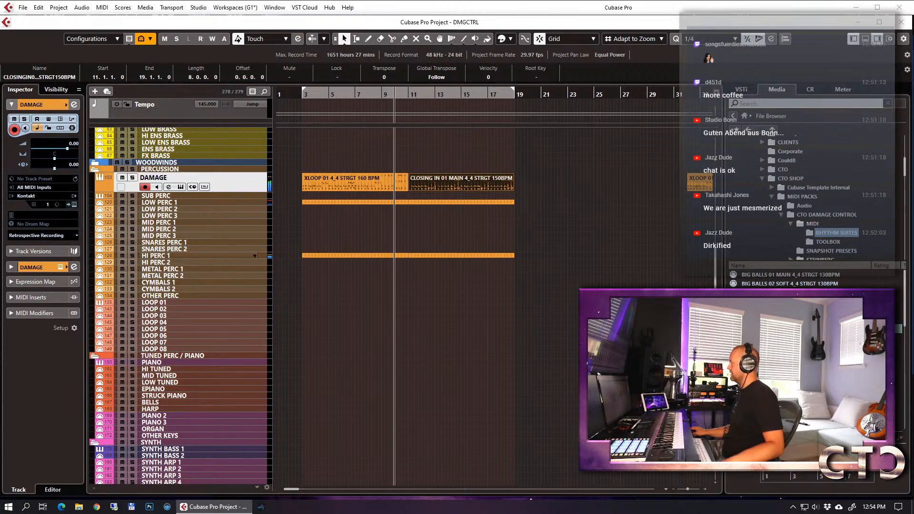
click(540, 187)
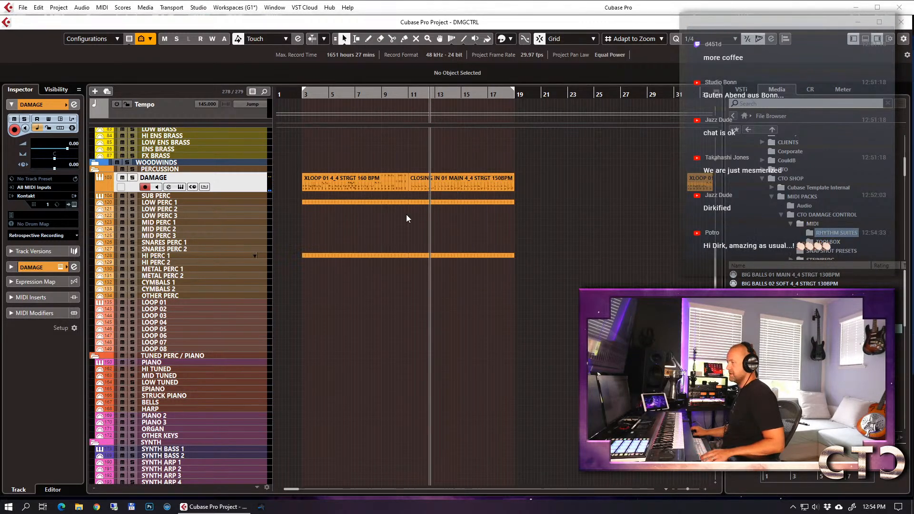
key(s)
key(space)
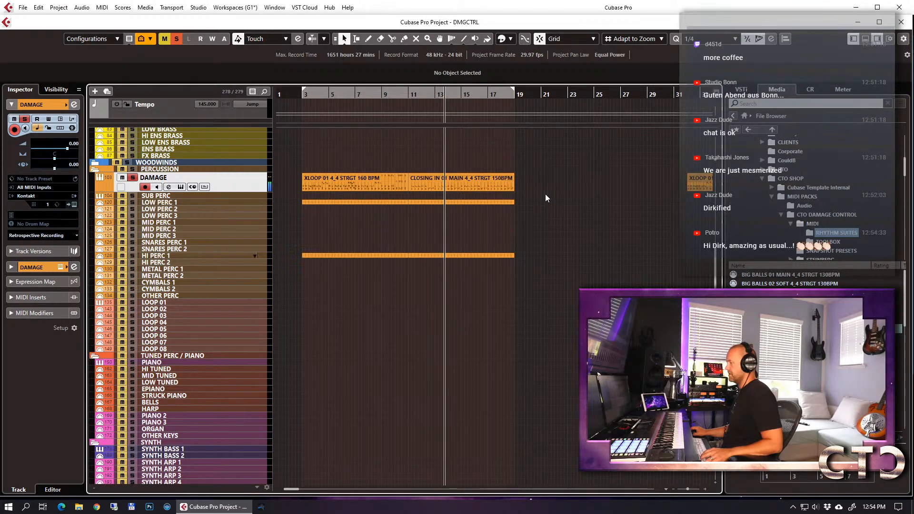
key(s)
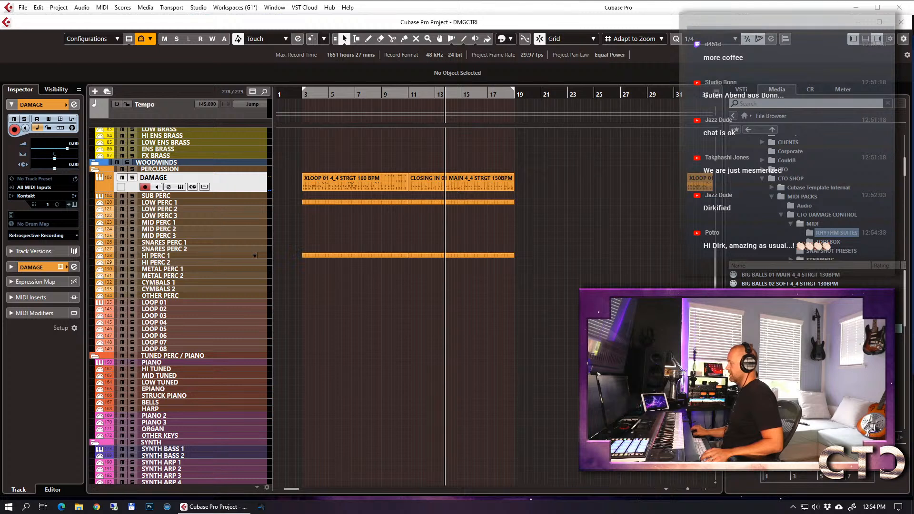
Add the STICKS ALT 16TH BULGARIAN pattern from the TOOLBOX folder to the DAMAGE track at bar 22 and inspect its notes.
click(828, 241)
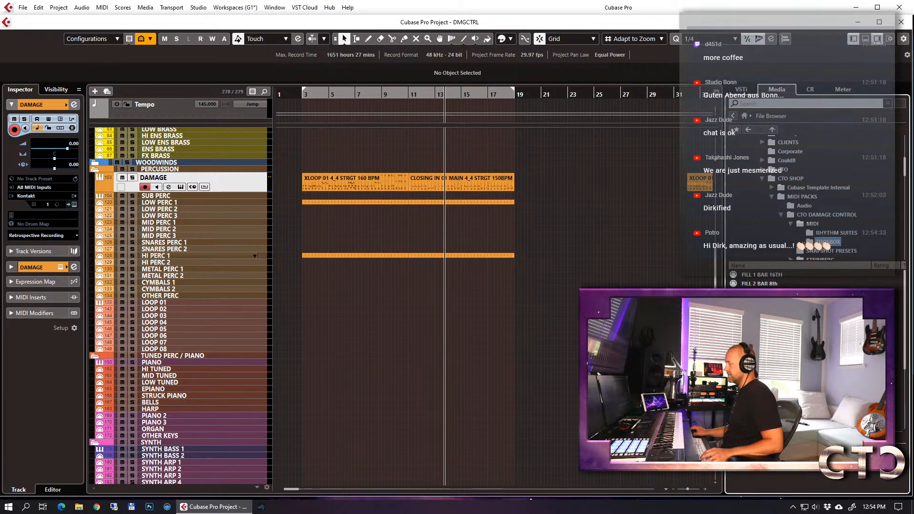
scroll(810, 381, down, 5)
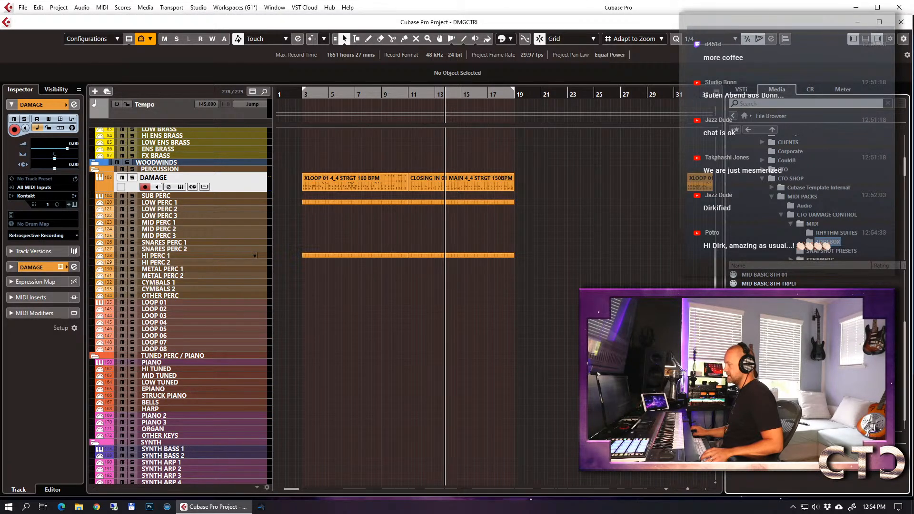
scroll(809, 281, down, 1)
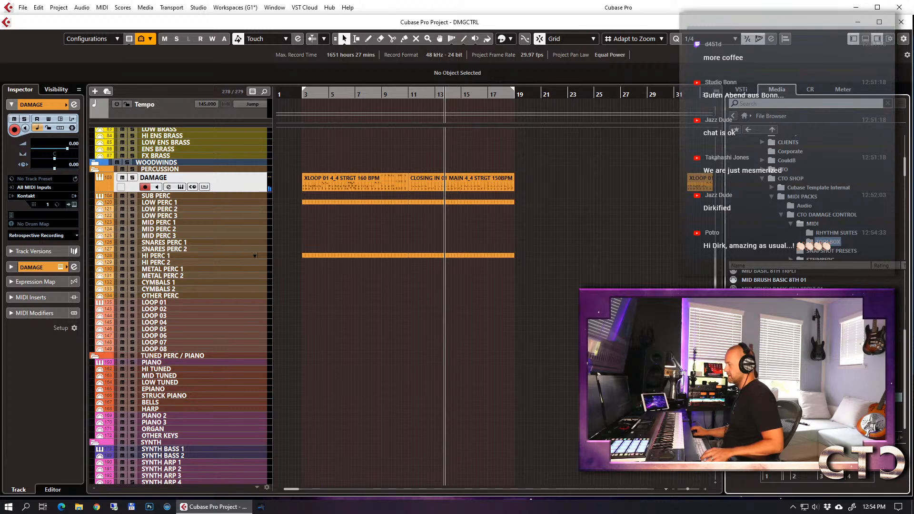
drag(771, 276, 560, 188)
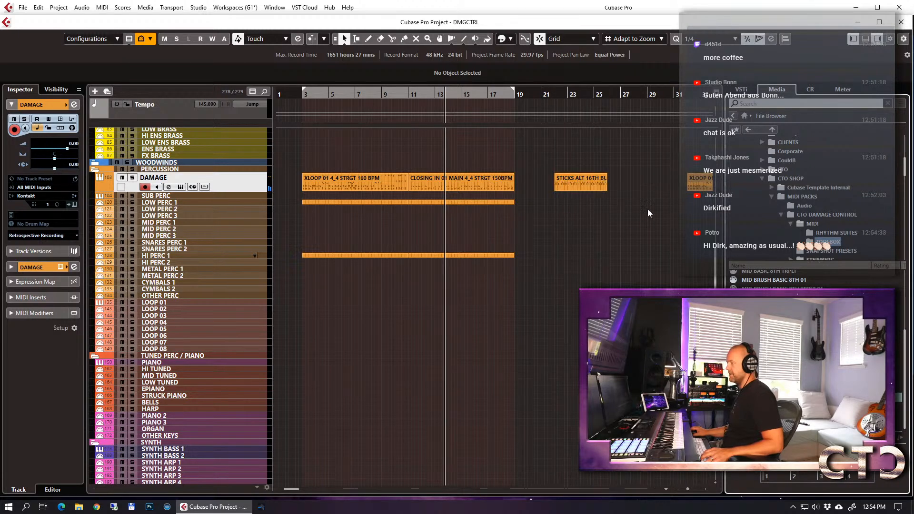
double_click(596, 187)
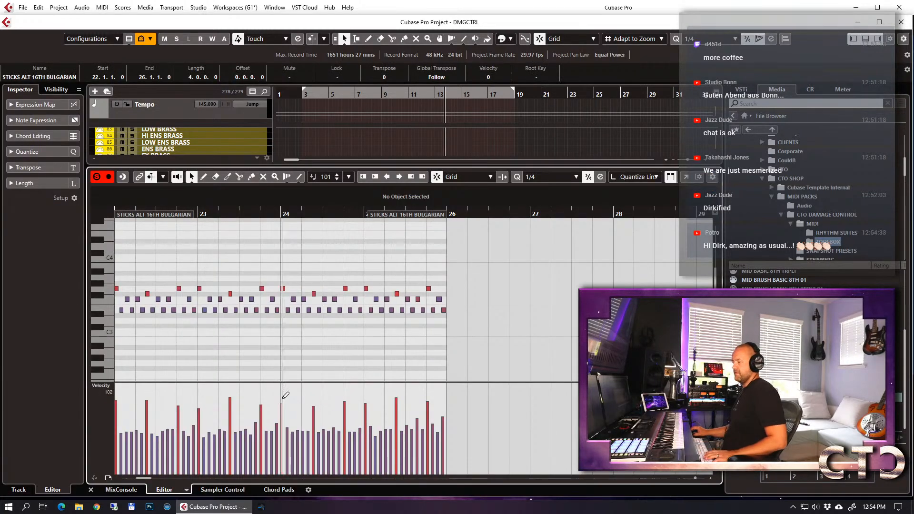
key(ctrl+e)
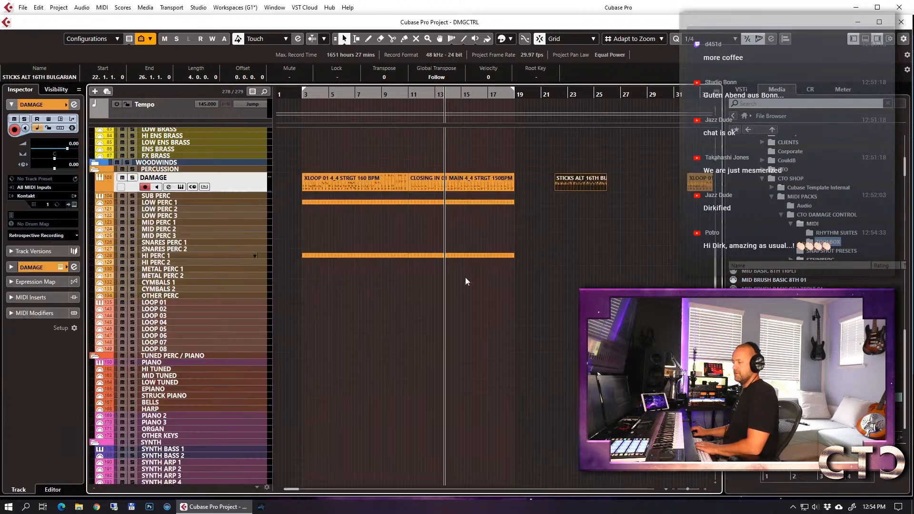
Move the STICKS ALT 16TH BULGARIAN part to bar 11 on the soloed DAMAGE track, duplicate it up to bar 19 and glue the overlapping parts.
drag(578, 188, 436, 185)
key(s)
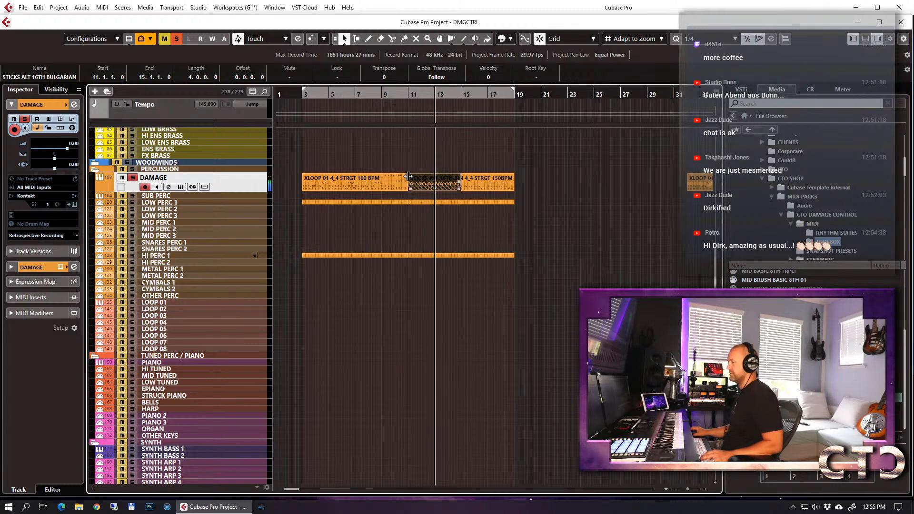
key(ctrl+d)
key(4)
click(422, 183)
click(422, 183)
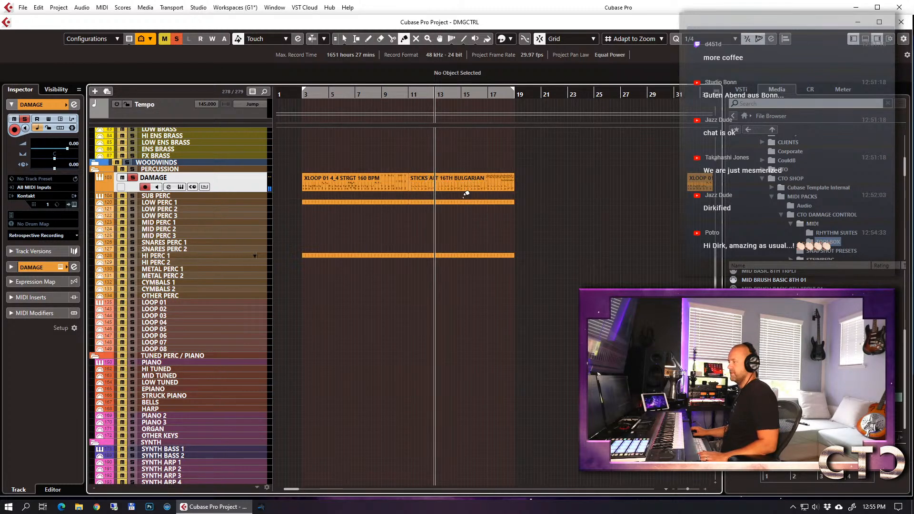
Inspect the glued part's notes, then unsolo the DAMAGE track and play the full arrangement from about bar 9.
key(1)
double_click(459, 187)
key(g)
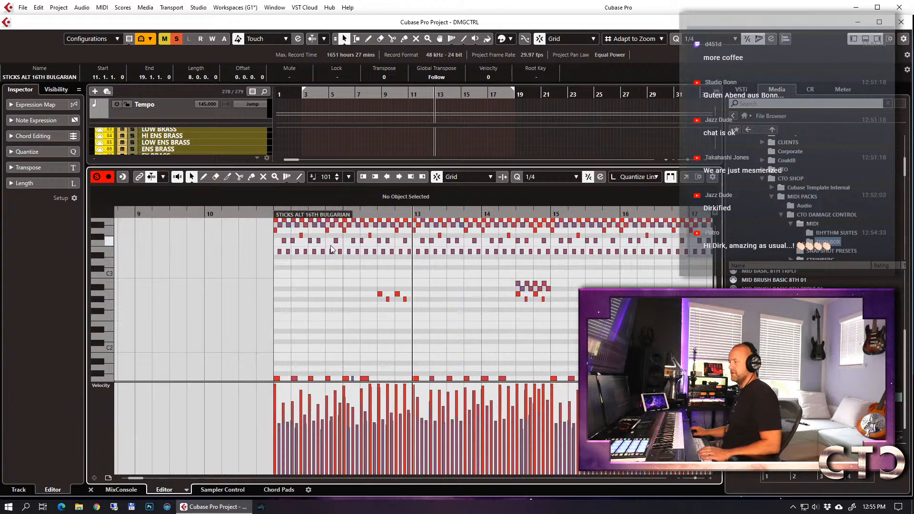
key(Return)
key(s)
drag(410, 95, 382, 94)
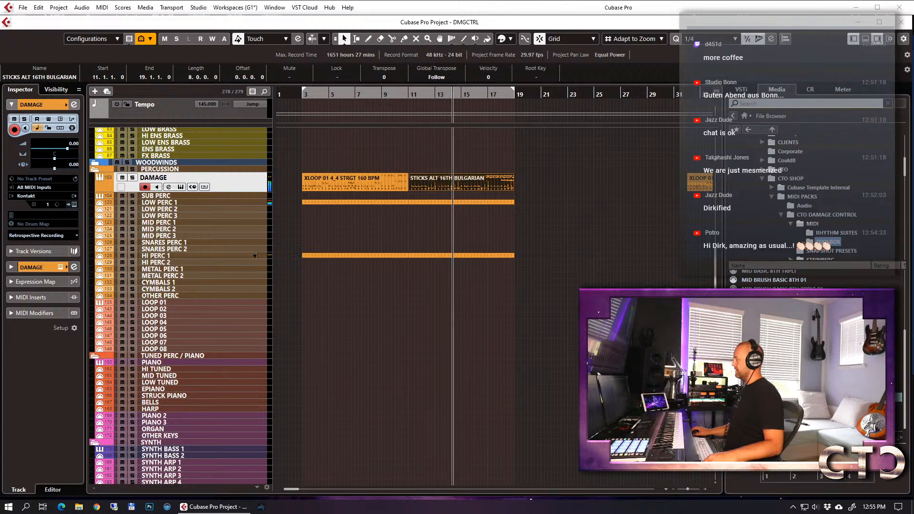
click(532, 180)
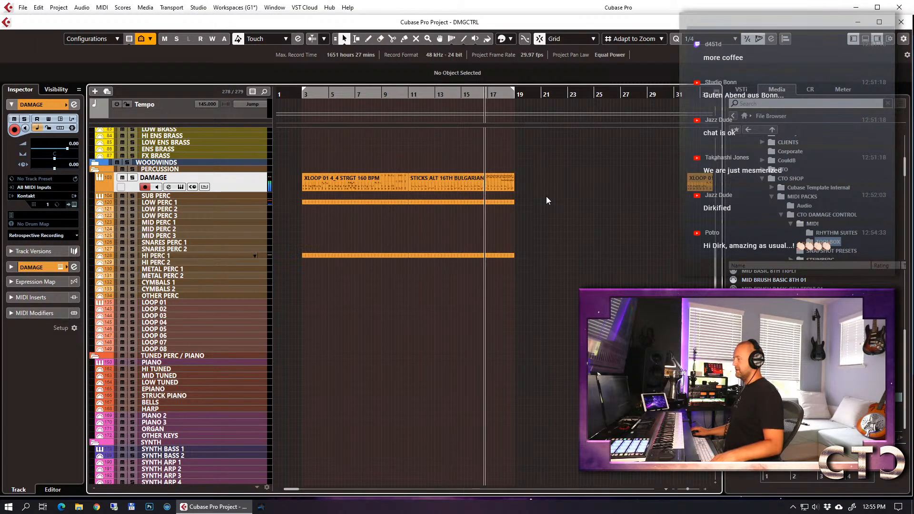
Split the RISERS part at bar 19 and delete the piece after it.
scroll(546, 196, down, 10)
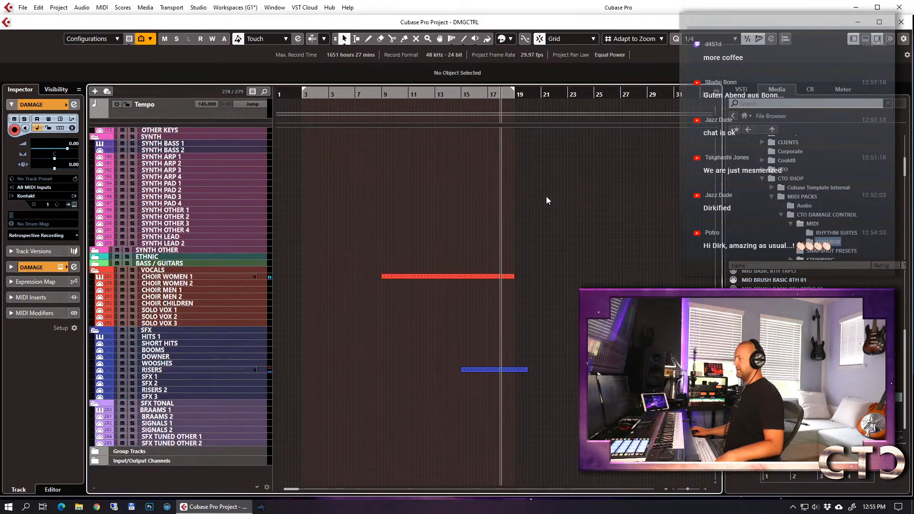
click(522, 370)
alt+click(521, 415)
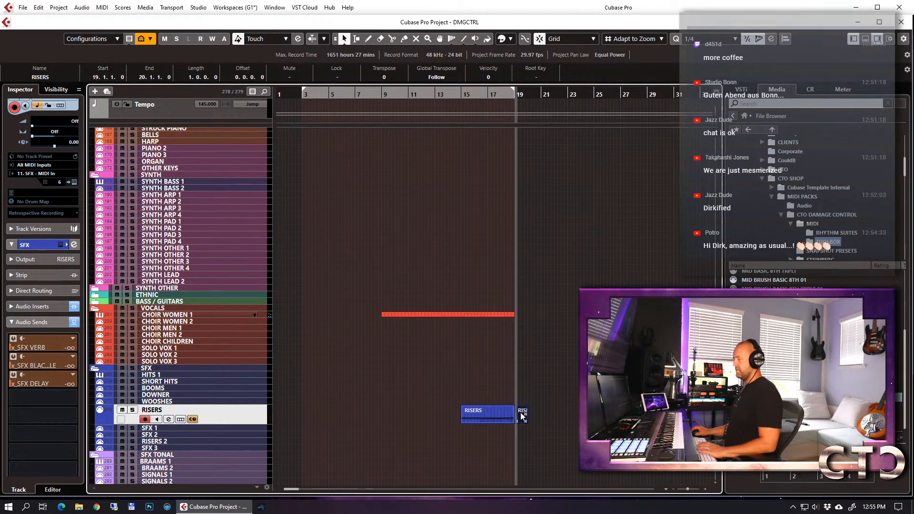
key(Delete)
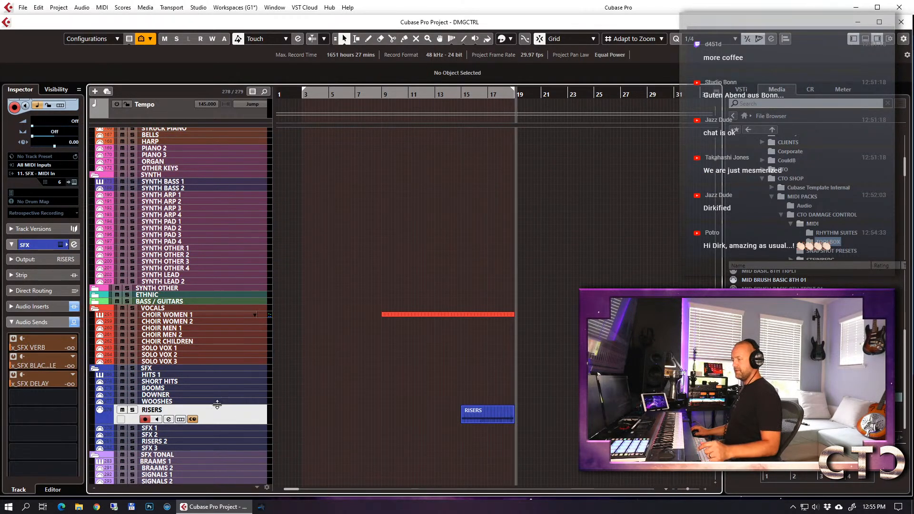
Load Heavyocity Gravity's Hits - Breakout 1 (C1-B1) in place of HITS in the HITS 1 track's Kontakt rack and audition its sounds.
click(164, 375)
click(180, 385)
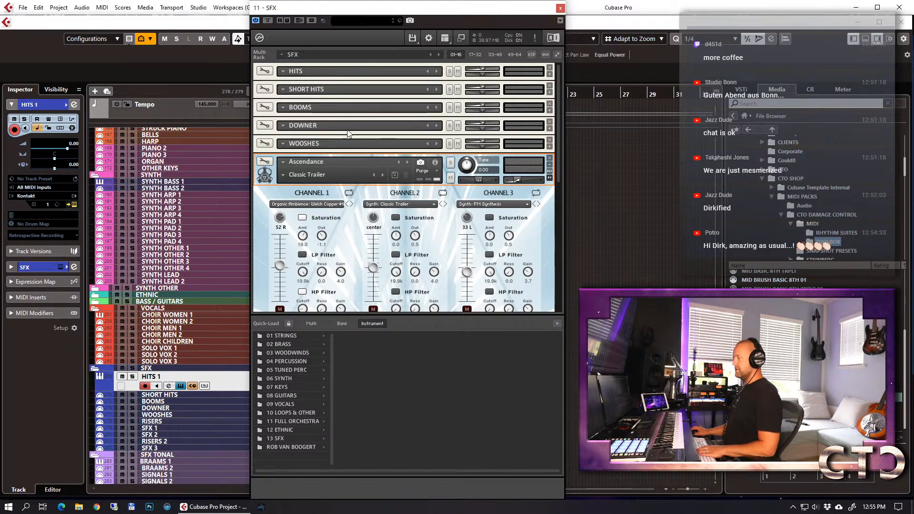
click(284, 72)
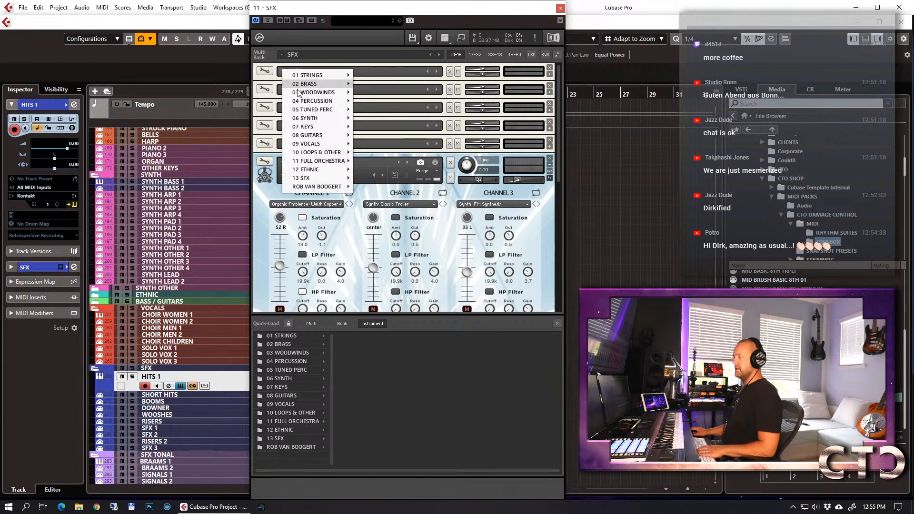
mouse_move(326, 179)
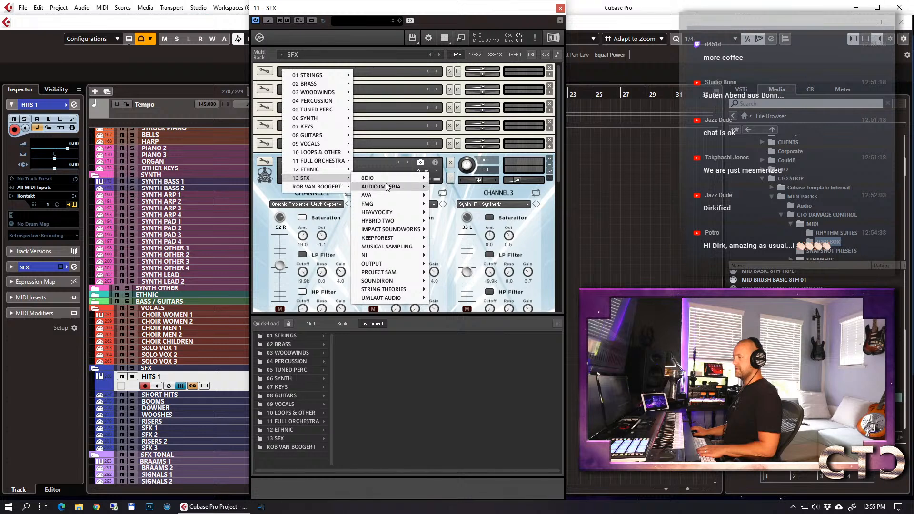
mouse_move(398, 215)
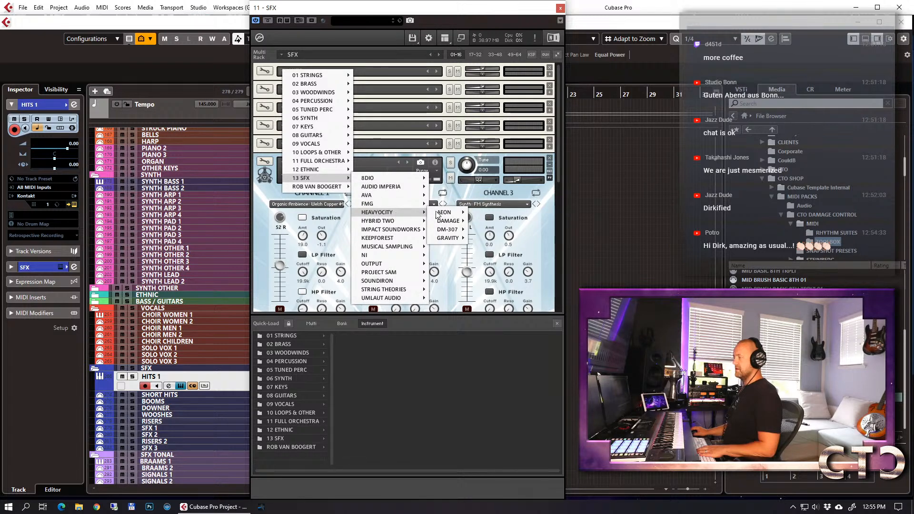
mouse_move(449, 238)
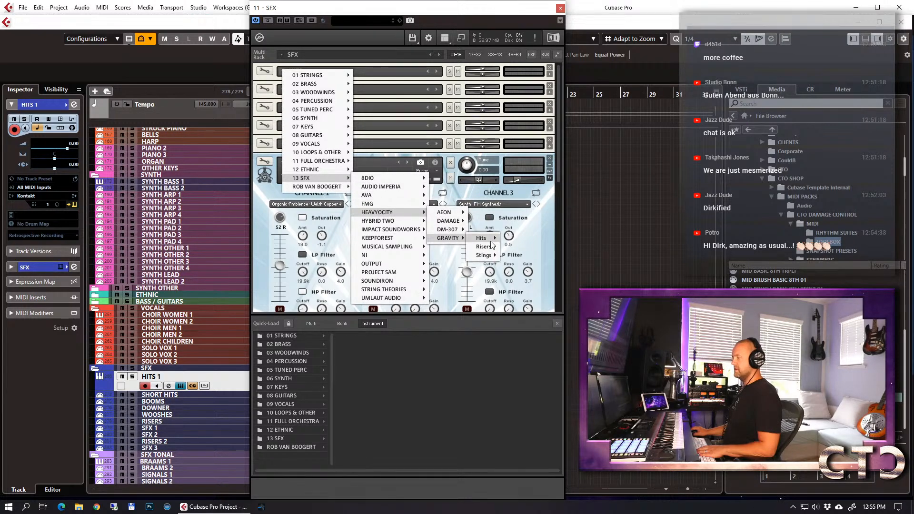
mouse_move(490, 239)
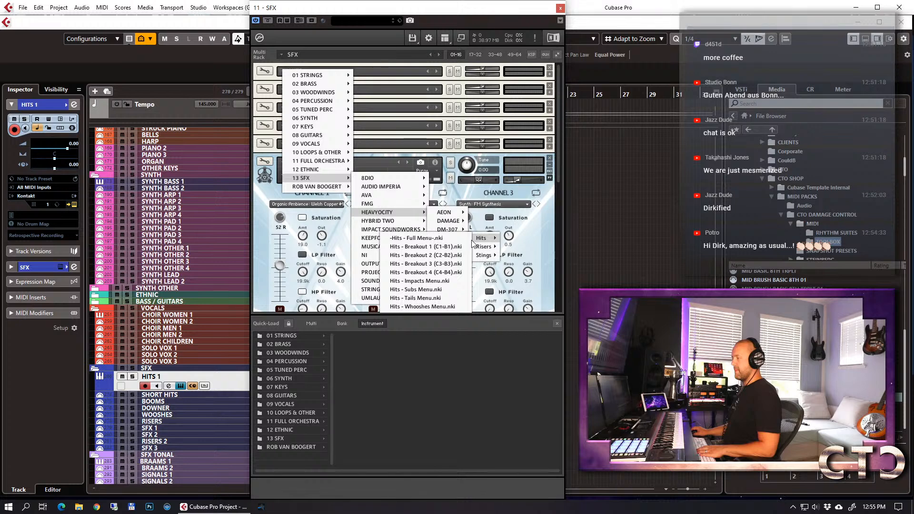
click(425, 246)
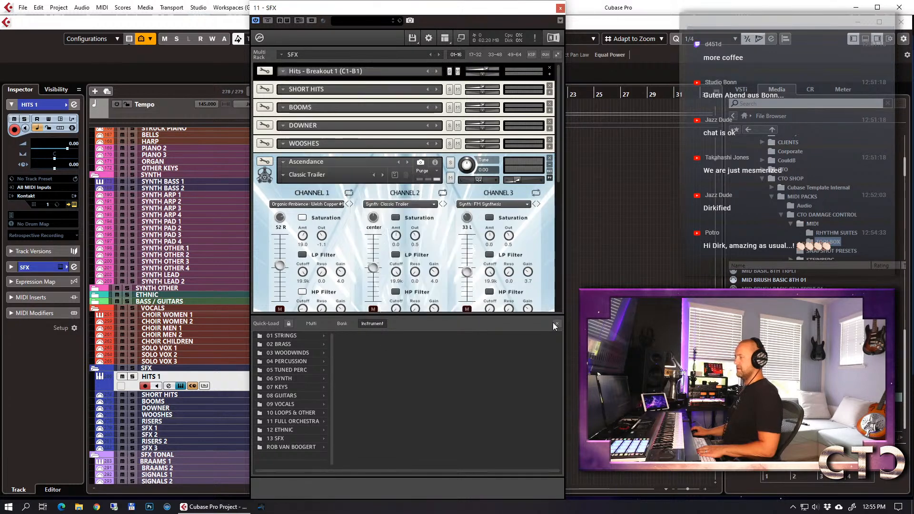
click(557, 323)
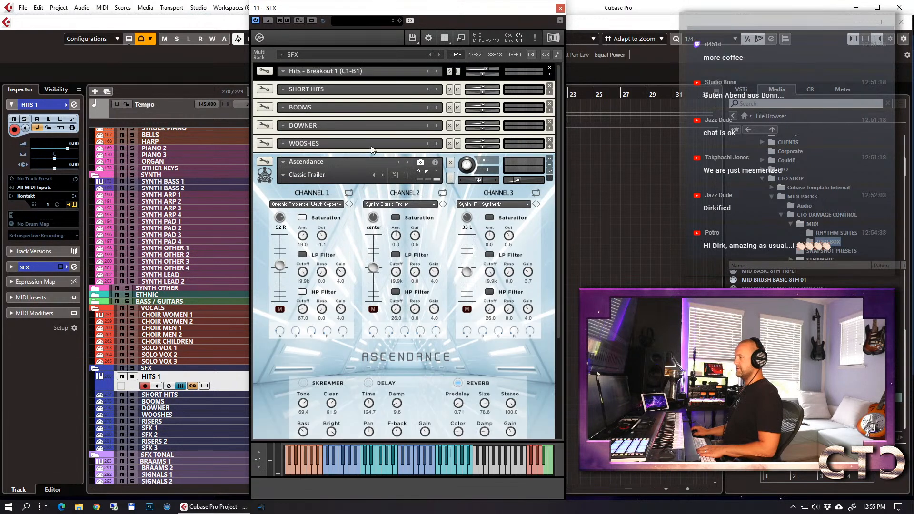
click(550, 76)
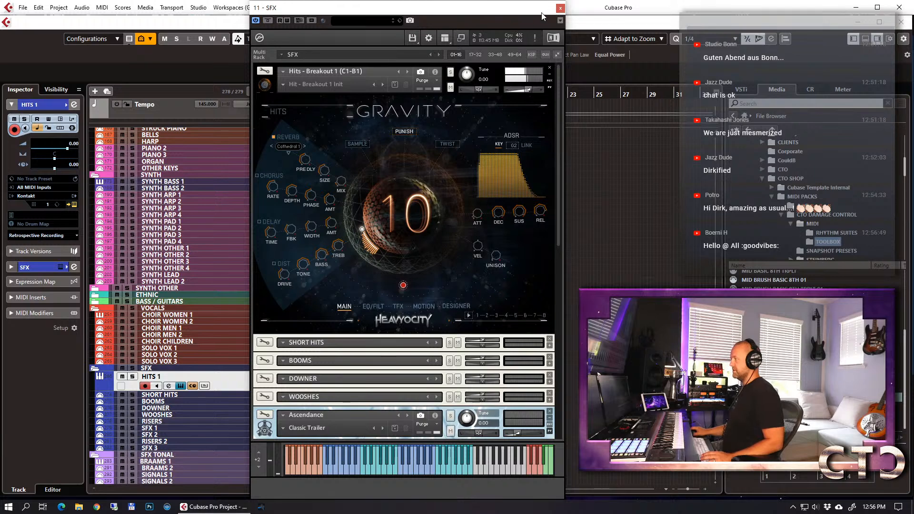
click(560, 8)
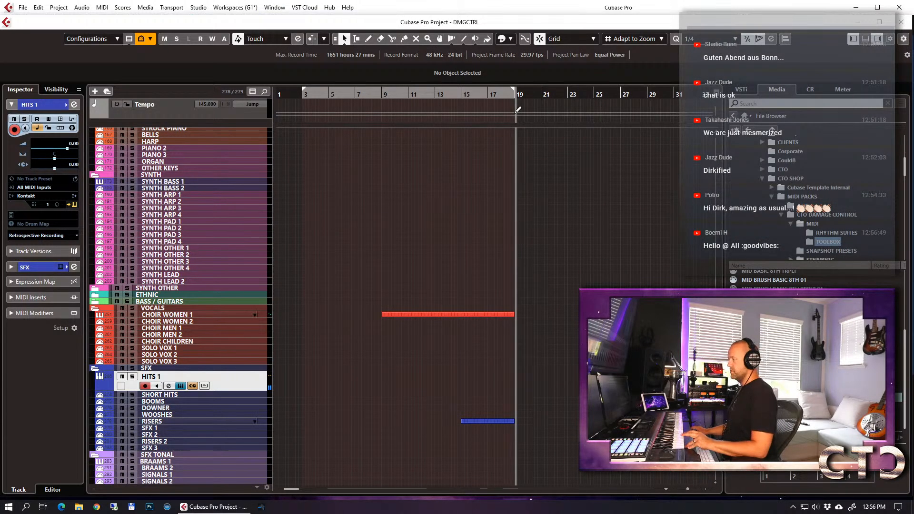
Record a two-note hit at bar 19 on the HITS 1 track, starting the recording at bar 15.
click(487, 95)
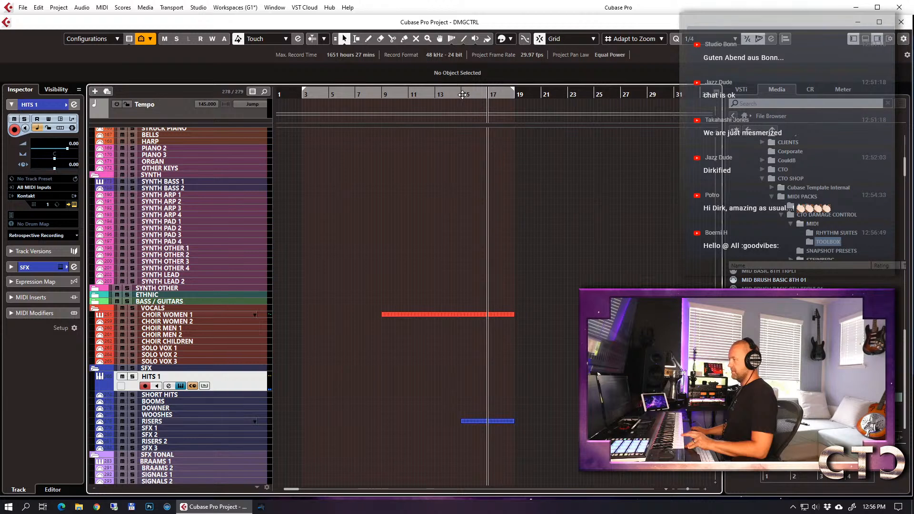
click(462, 95)
key(KP_Multiply)
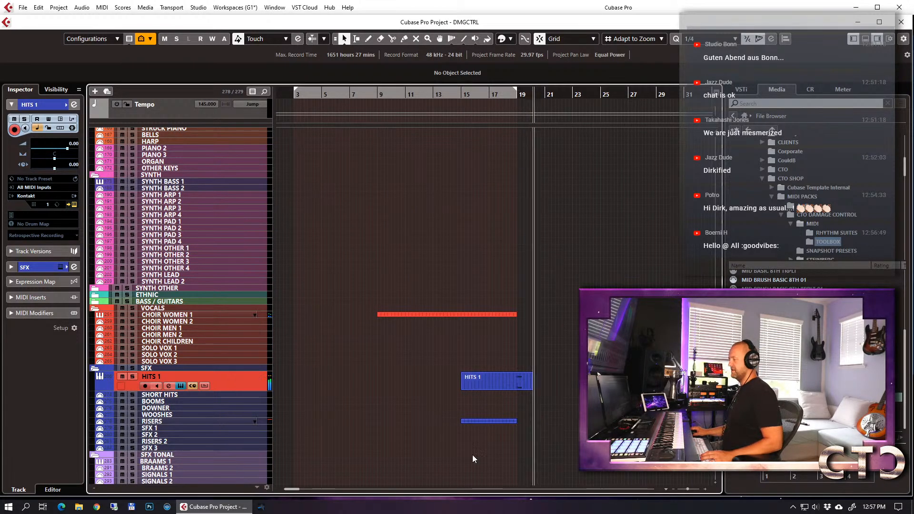
key(space)
double_click(473, 376)
key(ctrl+e)
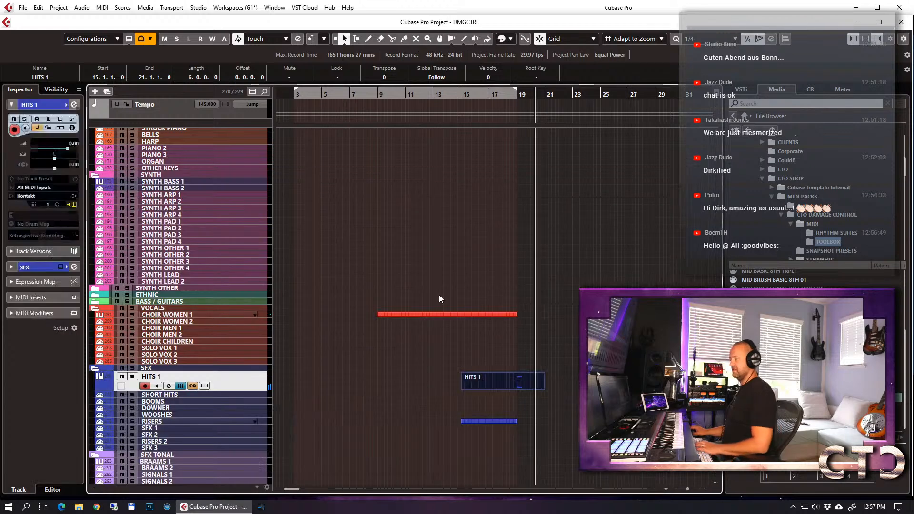
Play the arrangement from bar 15 to check the newly recorded hit at bar 19.
drag(470, 95, 463, 95)
key(g)
key(g)
key(g)
key(g)
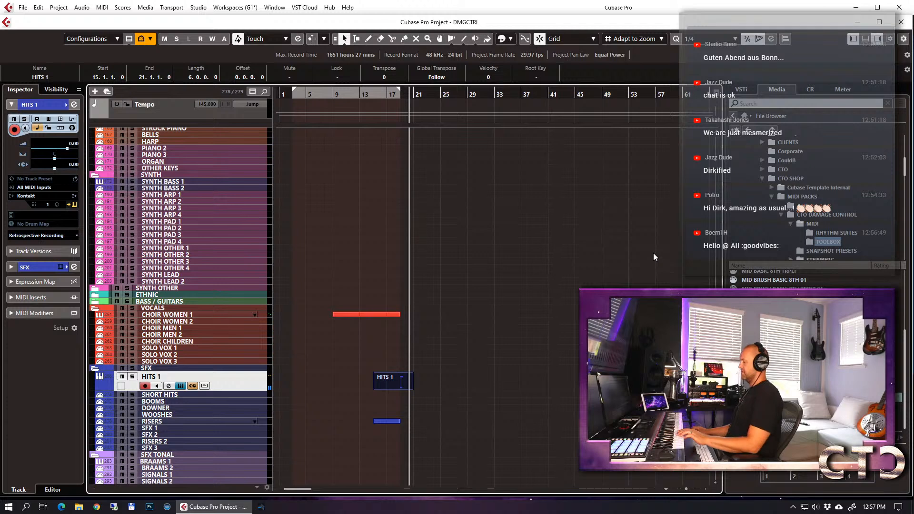
Raise the upper note at bar 19 of the HITS 1 part to G#2.
click(370, 377)
double_click(403, 384)
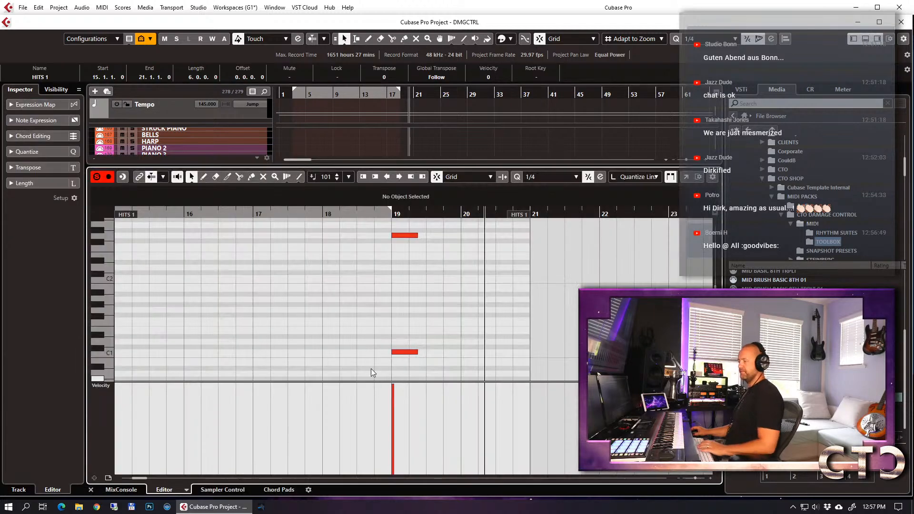
click(404, 352)
scroll(432, 344, up, 6)
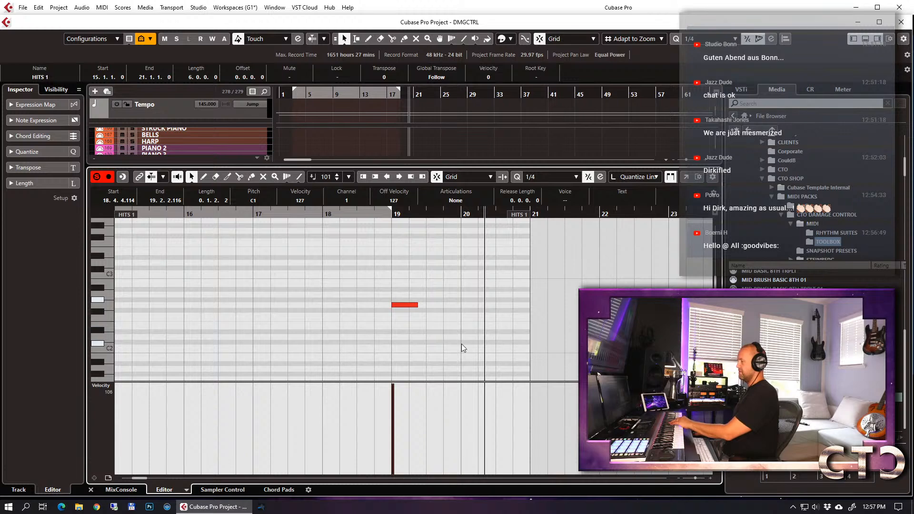
drag(368, 281, 434, 341)
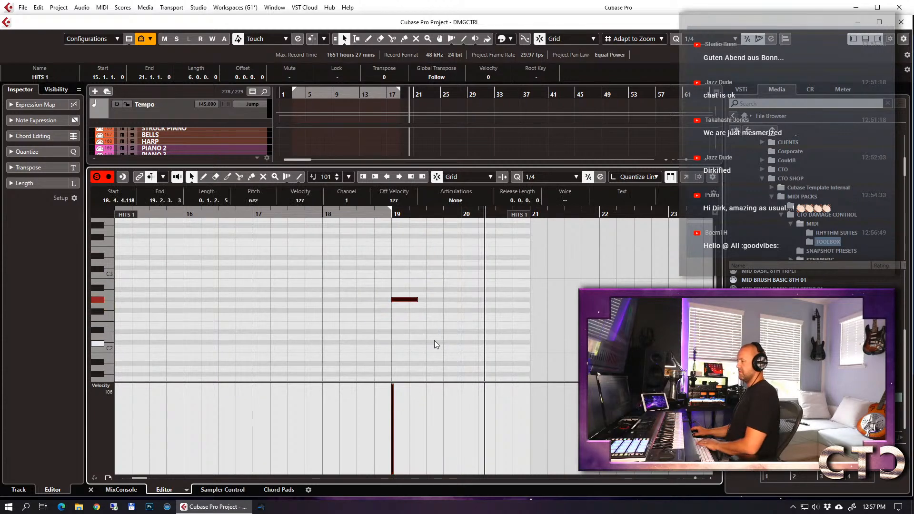
key(ctrl+e)
Play the section from about bar 15 again to check the repitched hit in context.
click(379, 89)
key(g)
key(g)
key(g)
key(g)
key(h)
key(h)
key(h)
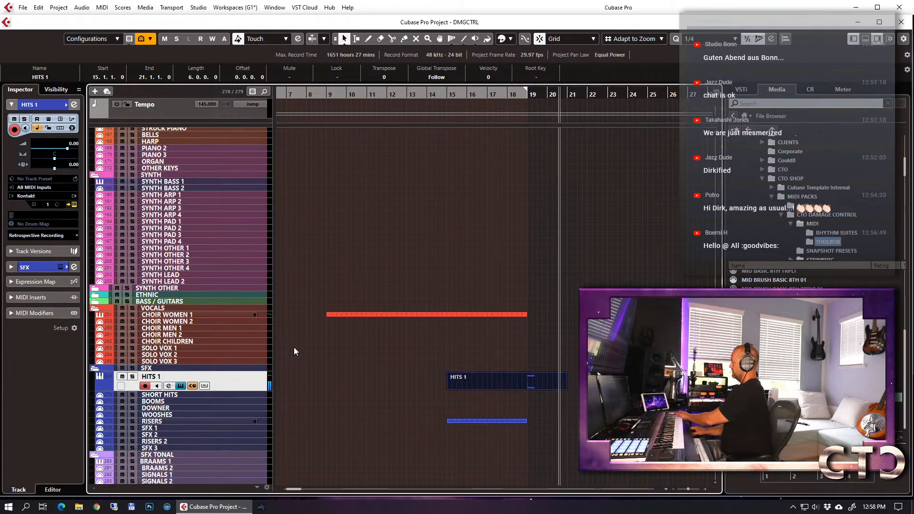
Record an extra D#4 hit into the HITS 1 part from bar 17 and quantize it to the start of bar 18.
double_click(527, 382)
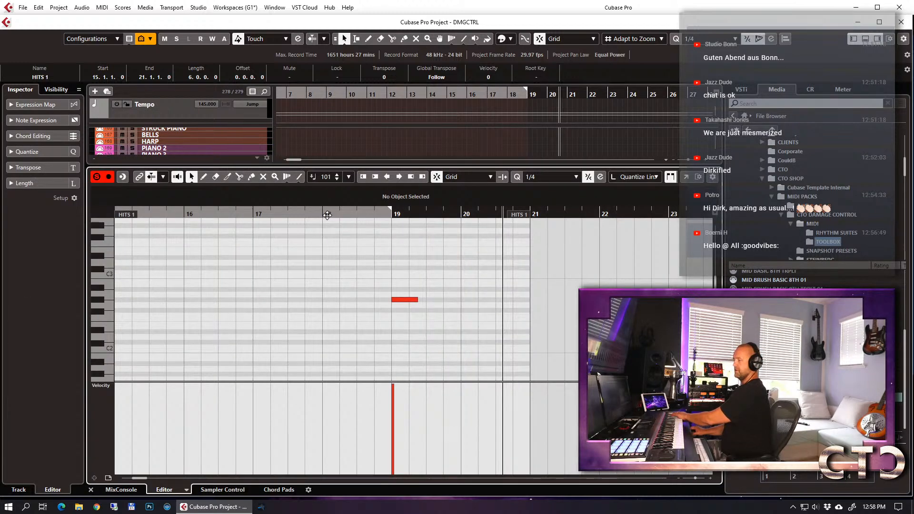
drag(265, 216, 250, 209)
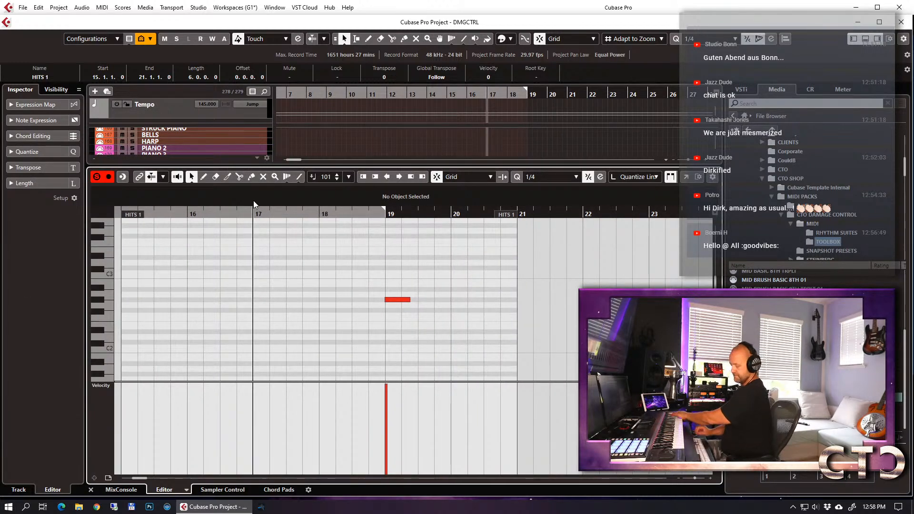
key(KP_Multiply)
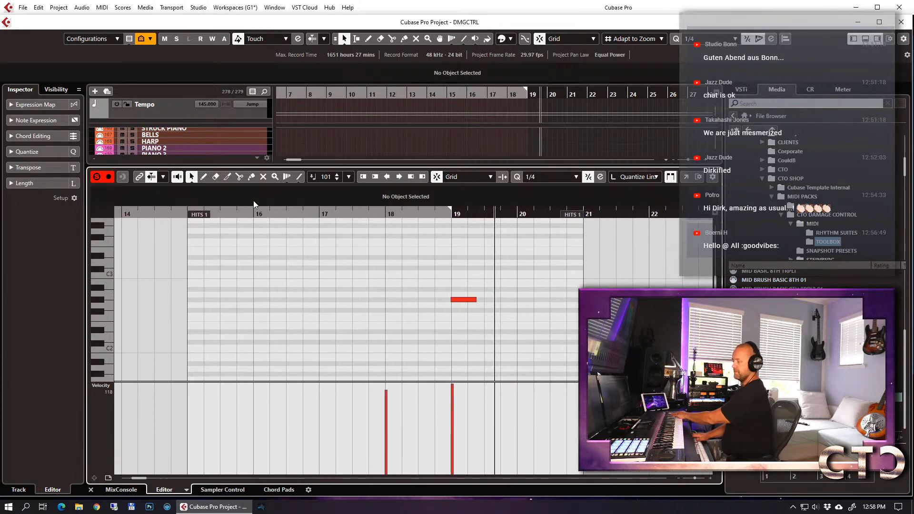
scroll(380, 327, up, 4)
drag(357, 279, 370, 330)
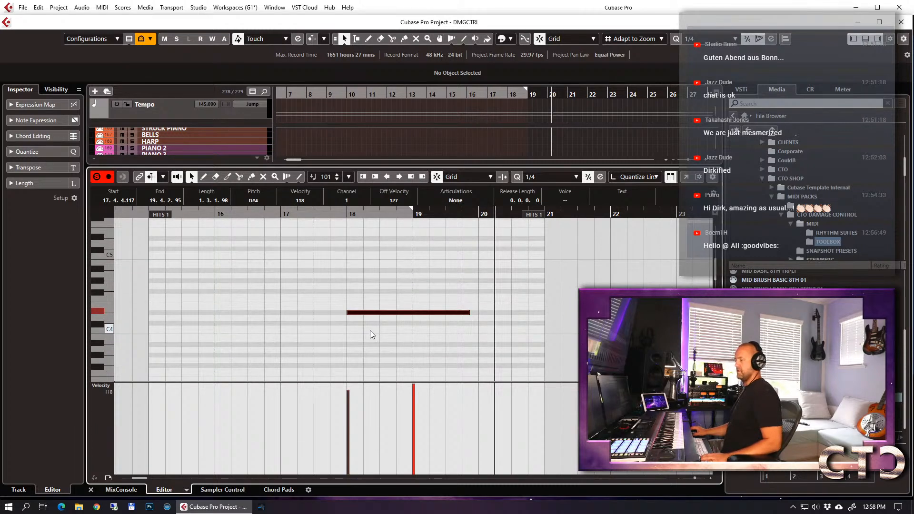
click(588, 177)
key(q)
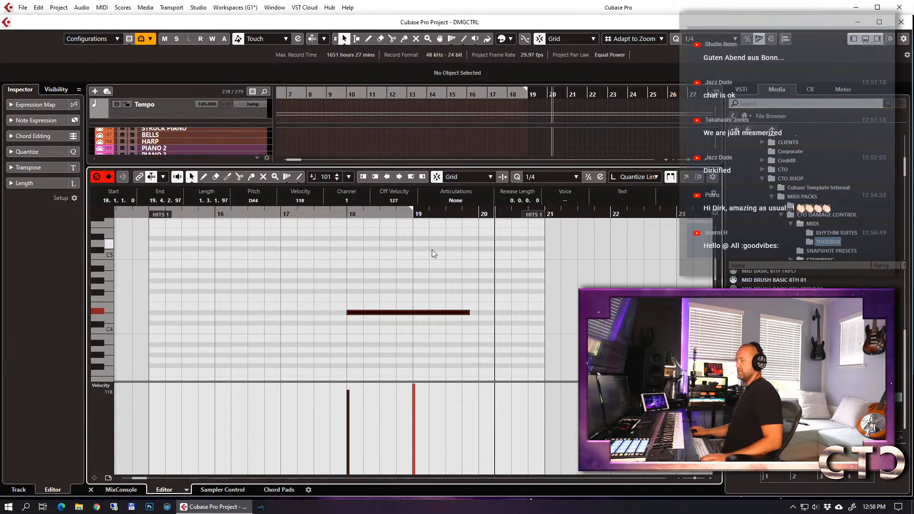
Transpose the long note at bar 18 up in semitones to G4.
key(Up)
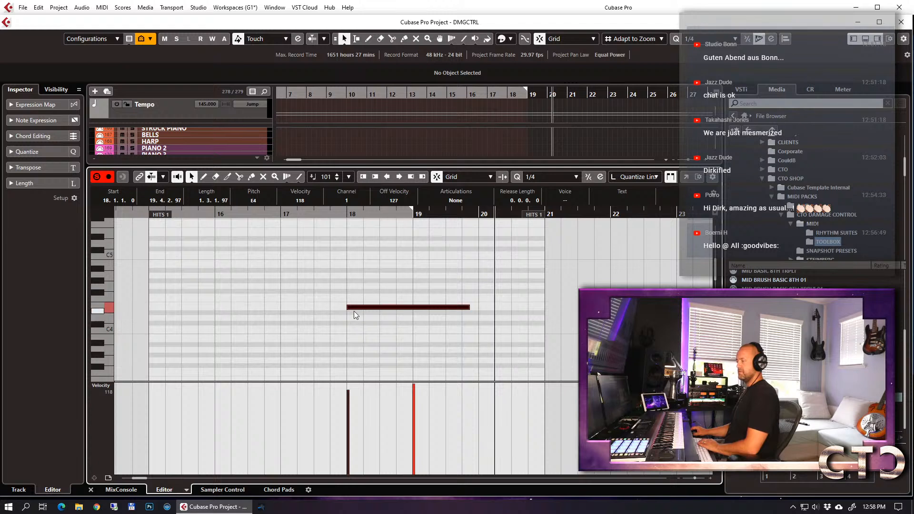
key(Up)
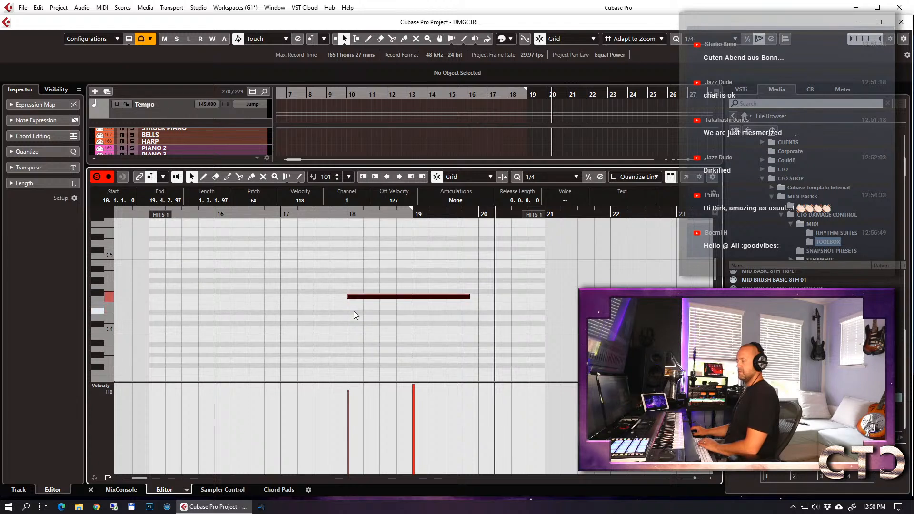
key(Up)
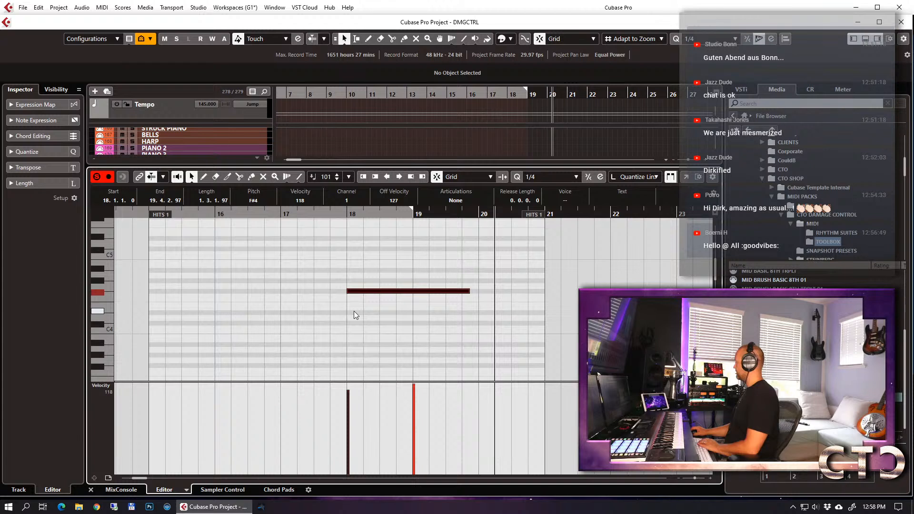
key(Up)
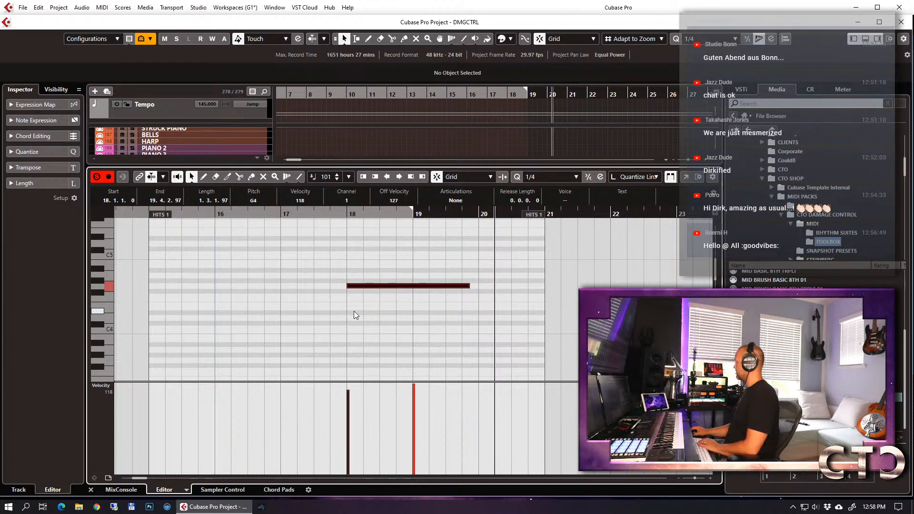
Raise the long note at bar 18 of the HITS 1 part to A4 and audition it from bar 17.
key(Up)
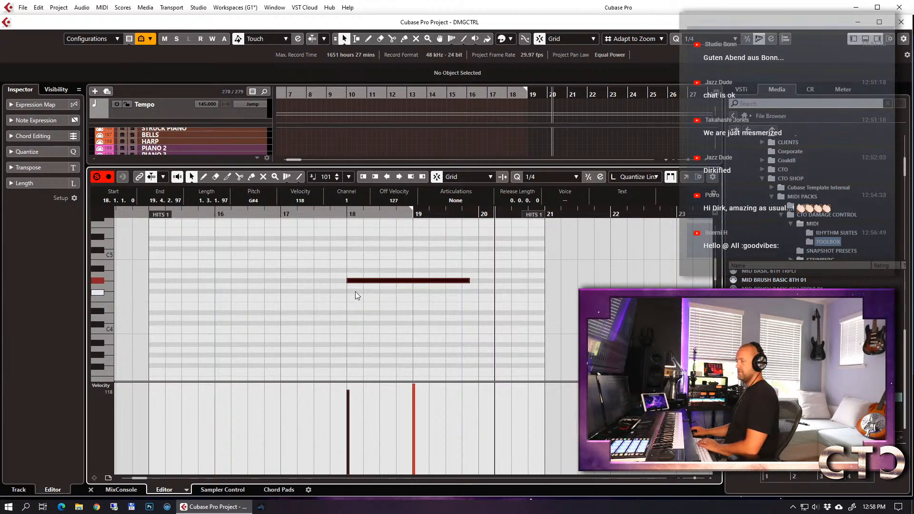
key(Up)
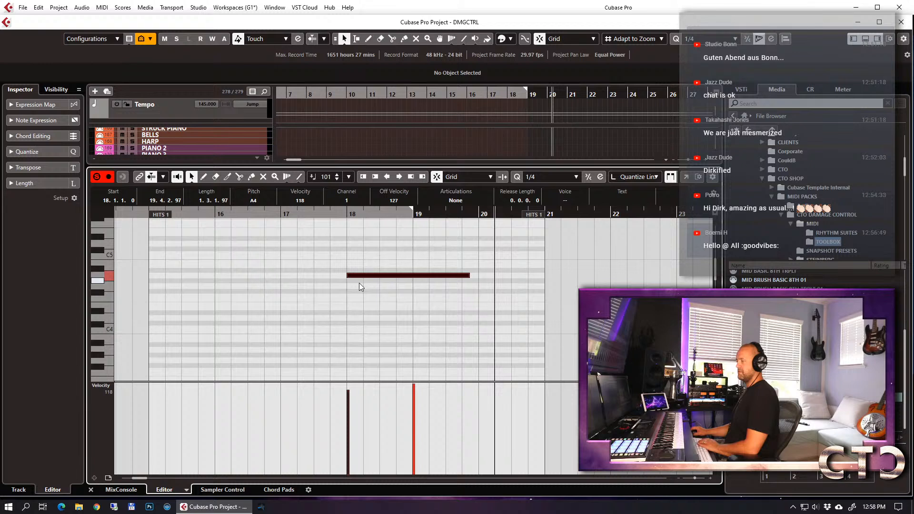
click(284, 214)
key(space)
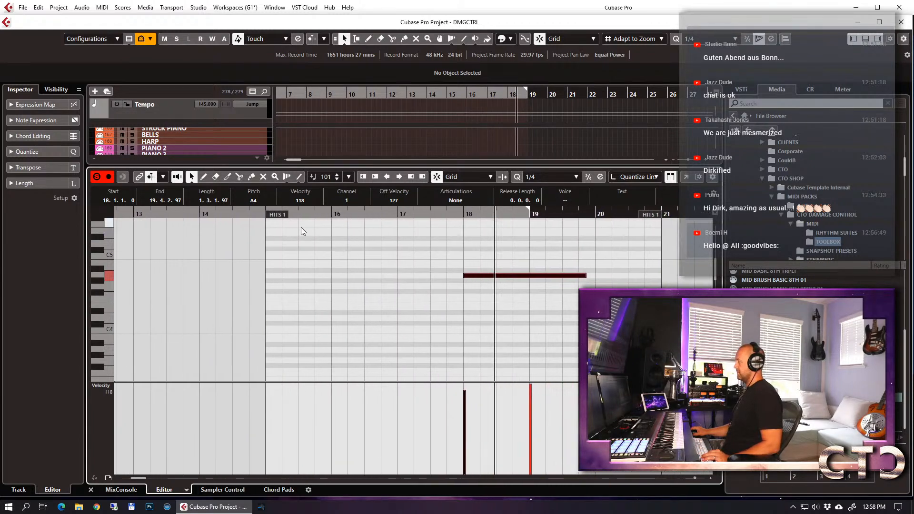
key(space)
key(Return)
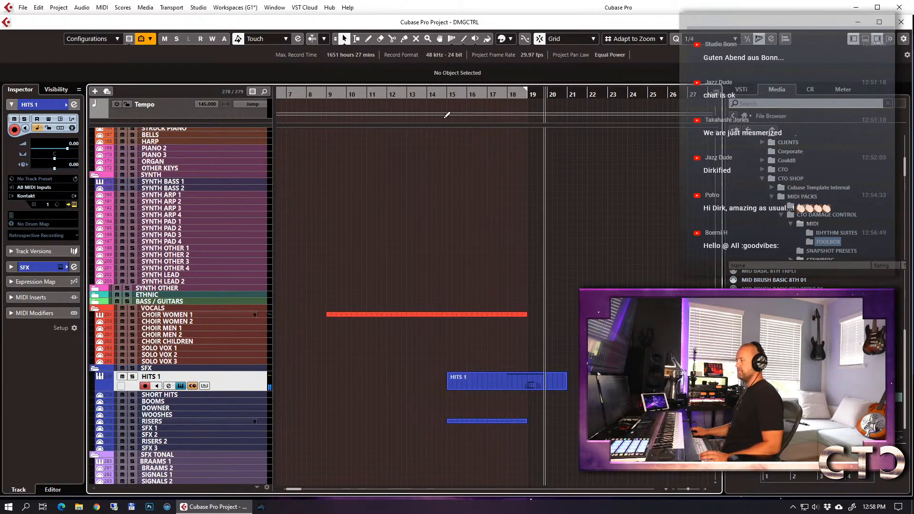
Play the arrangement from bar 3 to review the layers, and put the SFX instrument window away.
key(KP_1)
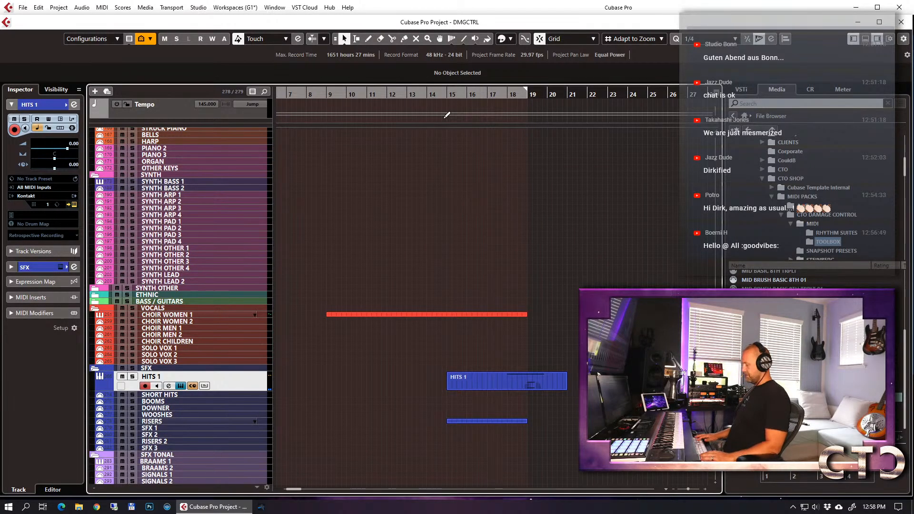
key(f)
key(space)
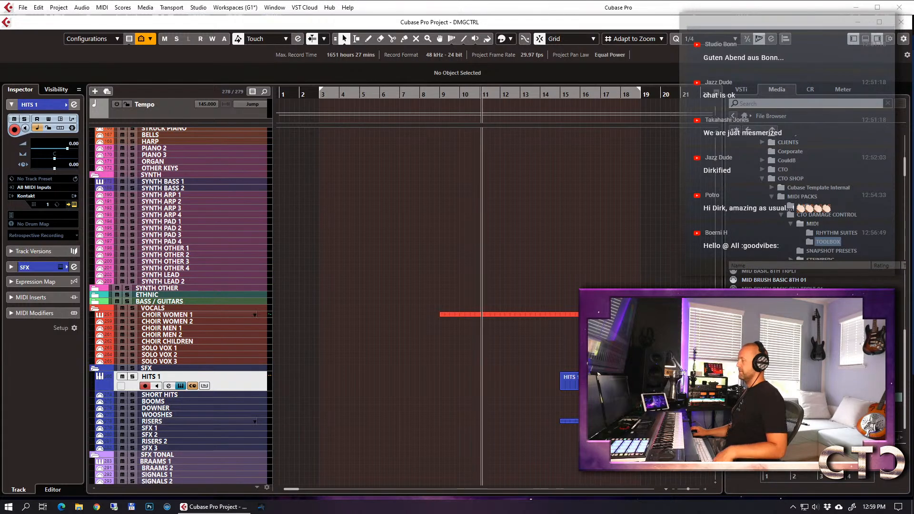
click(167, 315)
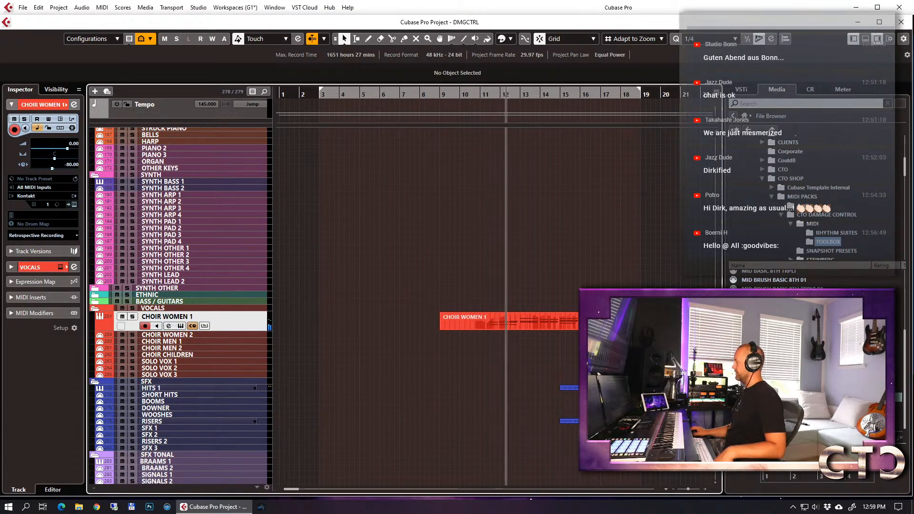
drag(0, 61, 211, 29)
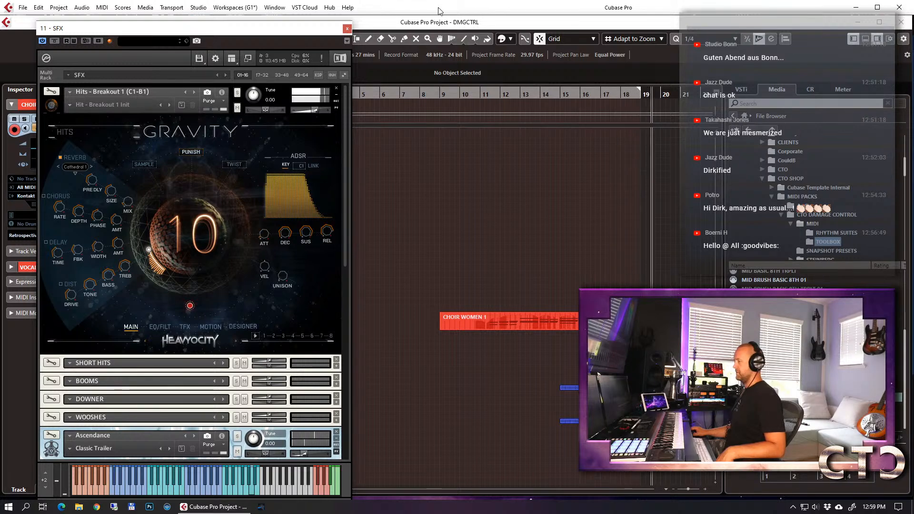
click(347, 28)
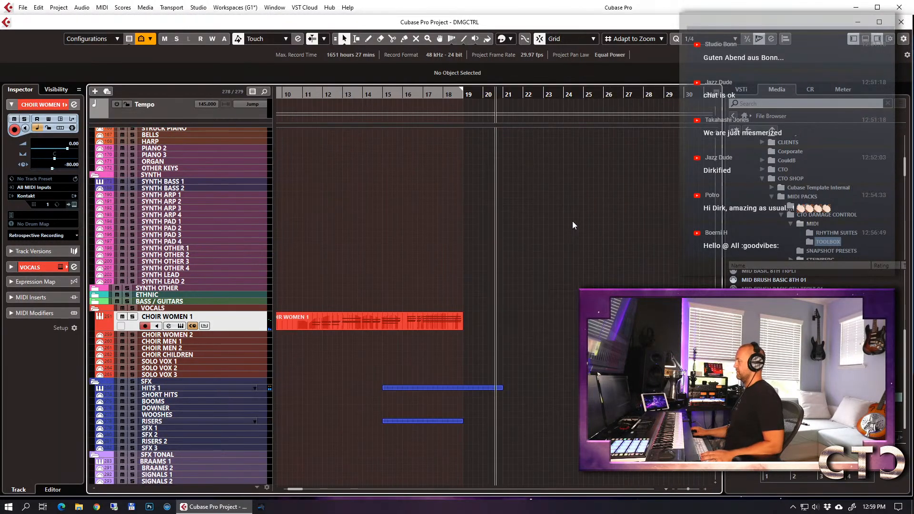
Load Heavyocity's Mosaic Bass into the SYNTH BASS 1 slot of the SYNTH Kontakt rack.
click(473, 244)
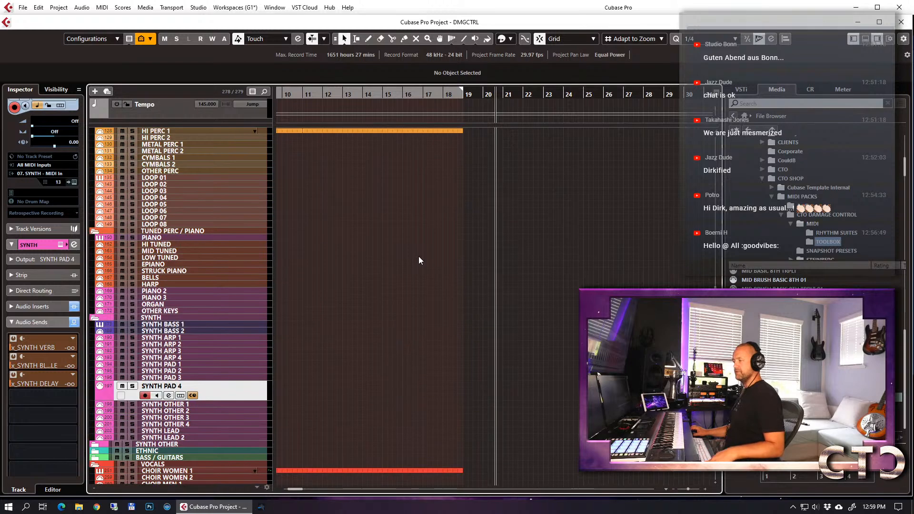
click(167, 253)
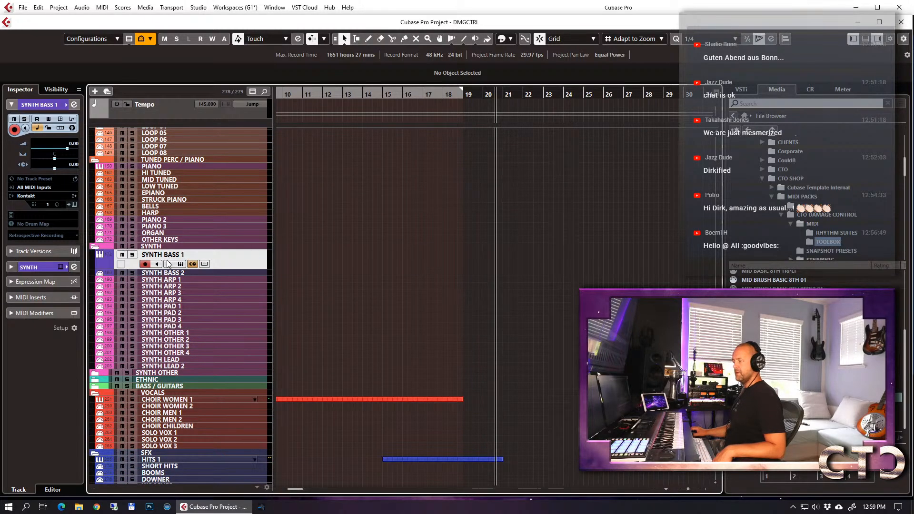
click(71, 203)
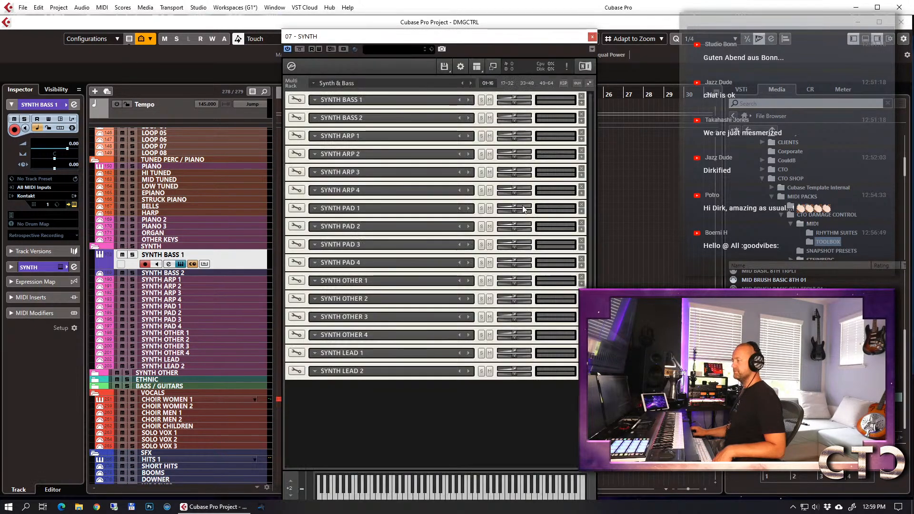
click(314, 102)
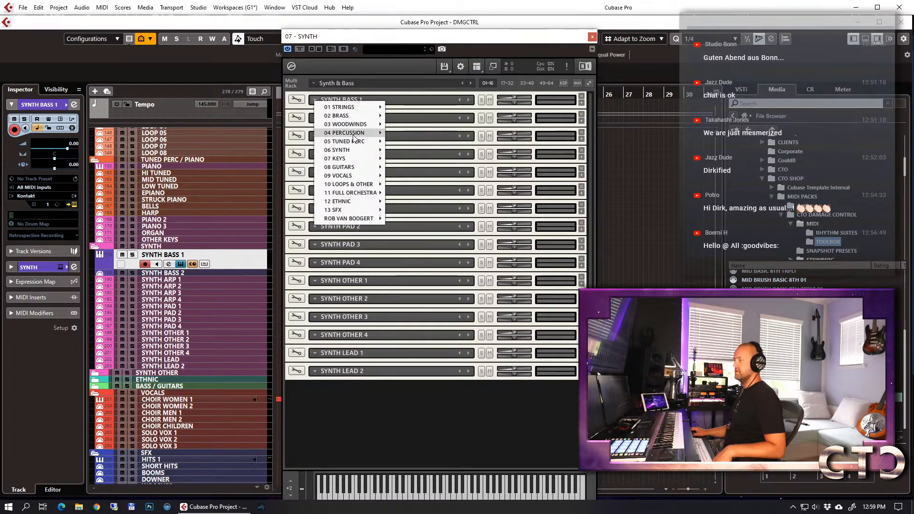
mouse_move(354, 151)
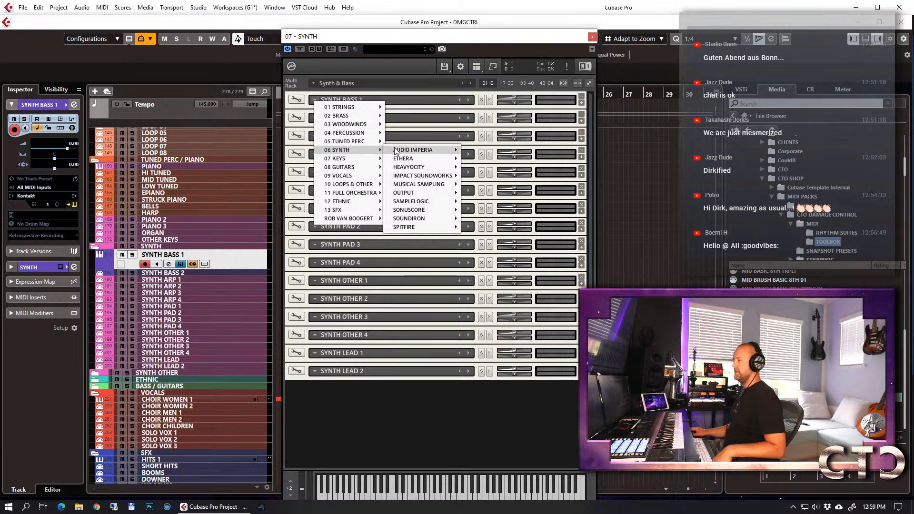
mouse_move(421, 176)
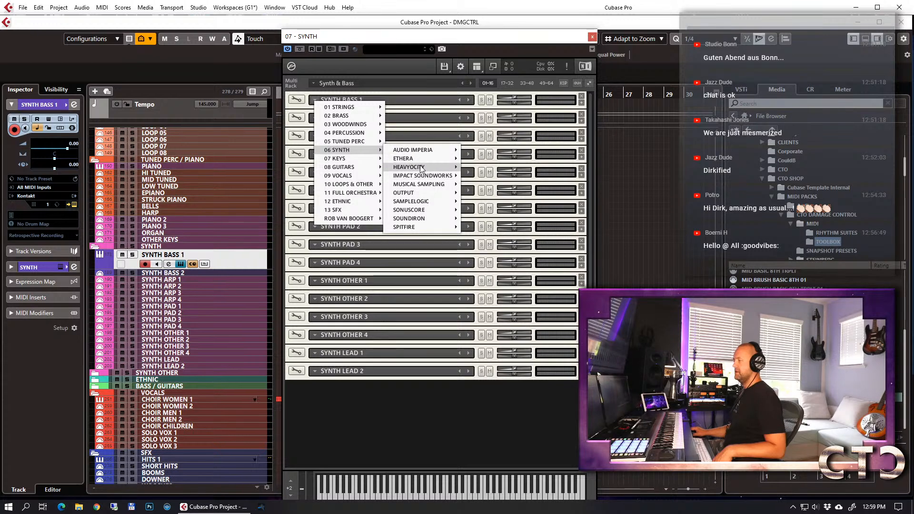
click(488, 184)
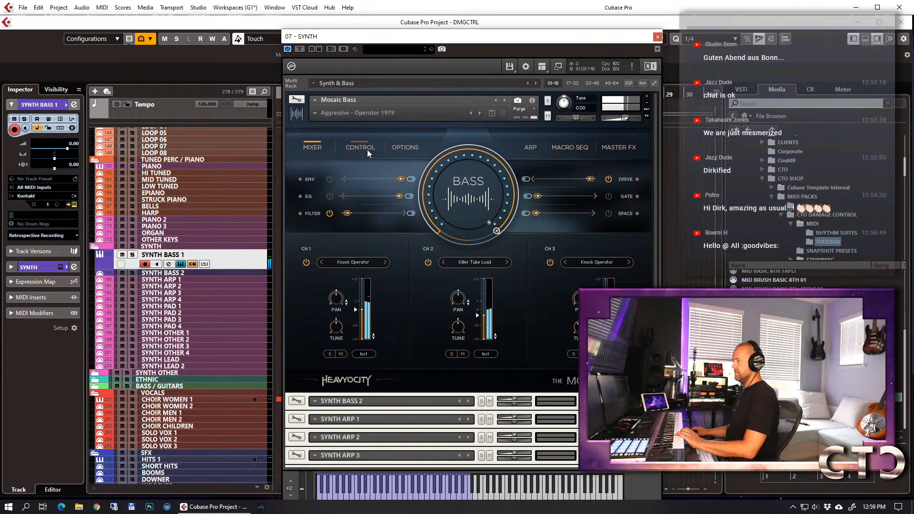
Audition mellow rhythm snapshots in Mosaic Bass, settle on Mellow - Here We Grow (RHY) and put the instrument window away.
click(314, 113)
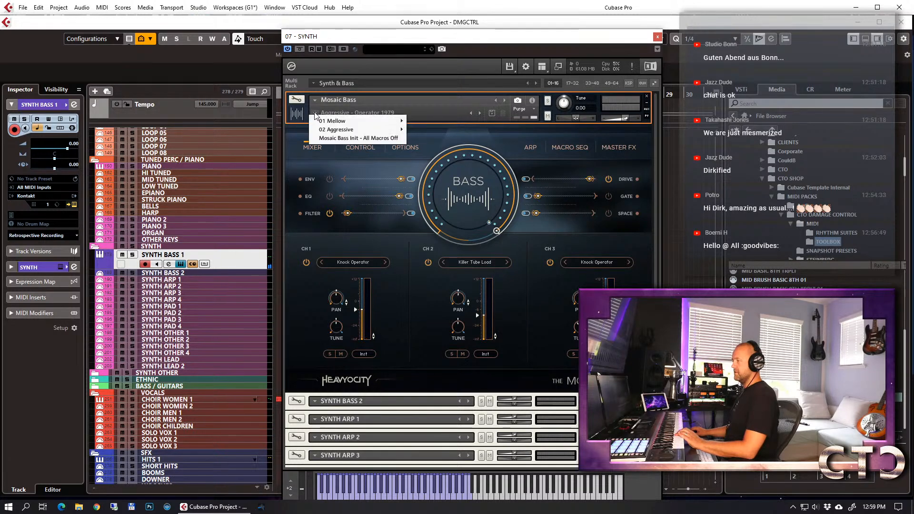
mouse_move(332, 125)
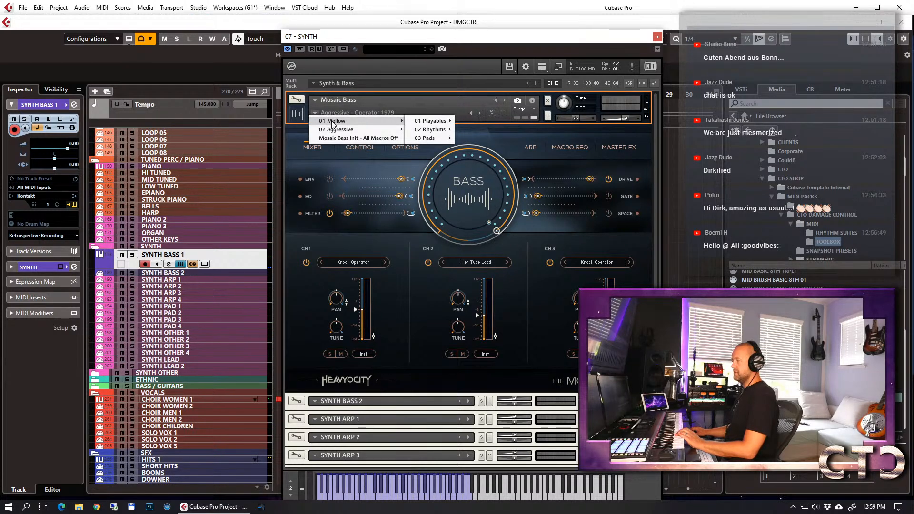
mouse_move(440, 132)
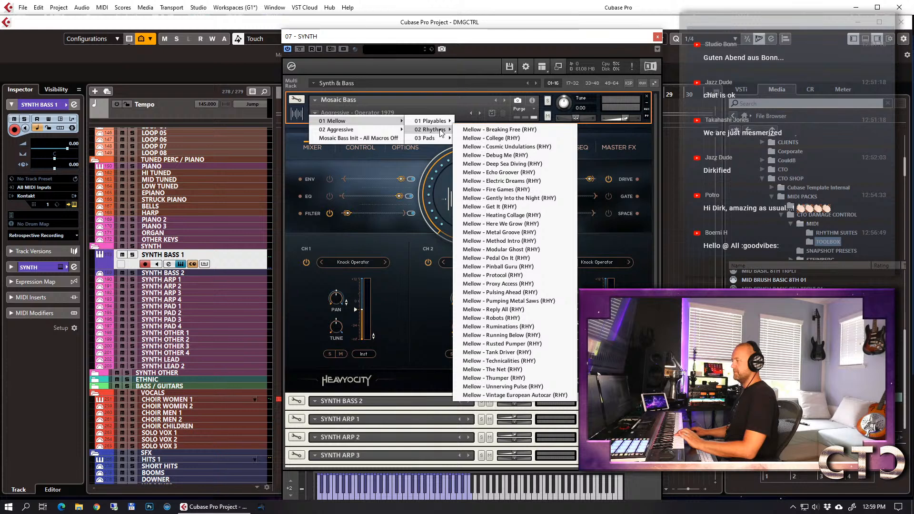
click(505, 207)
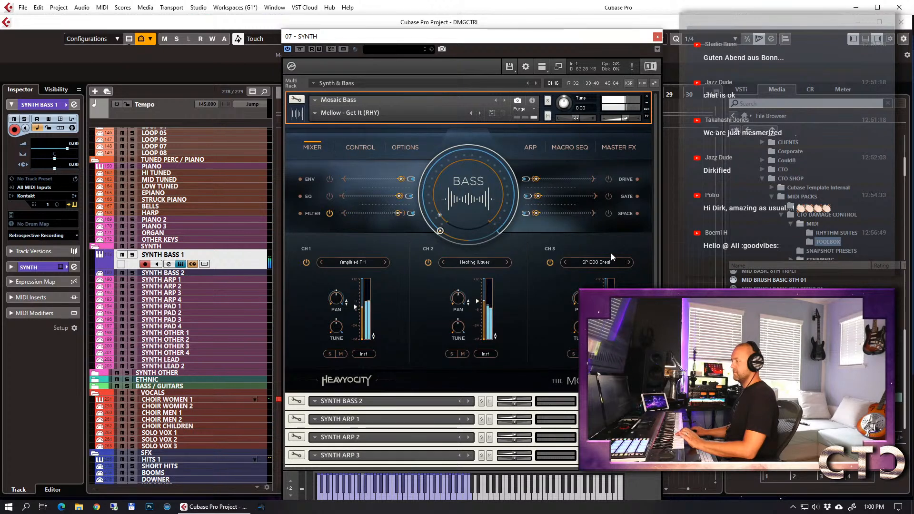
click(480, 113)
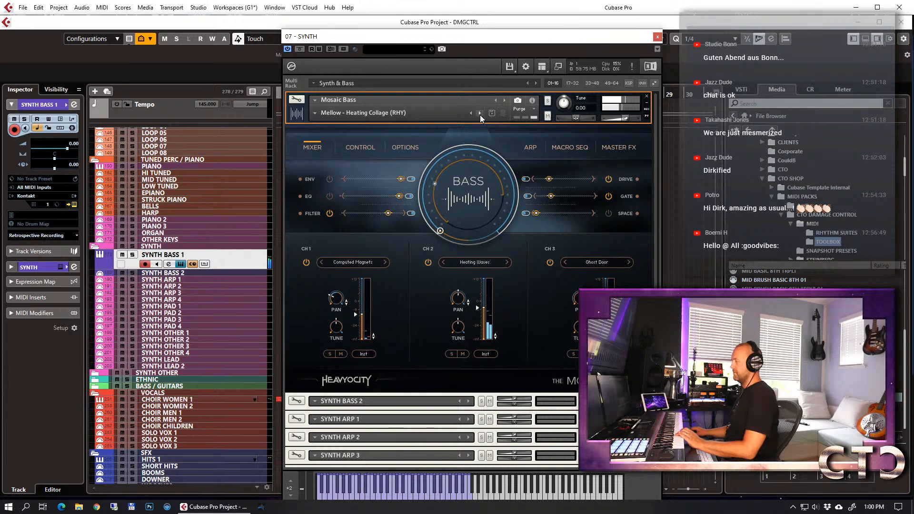
click(480, 114)
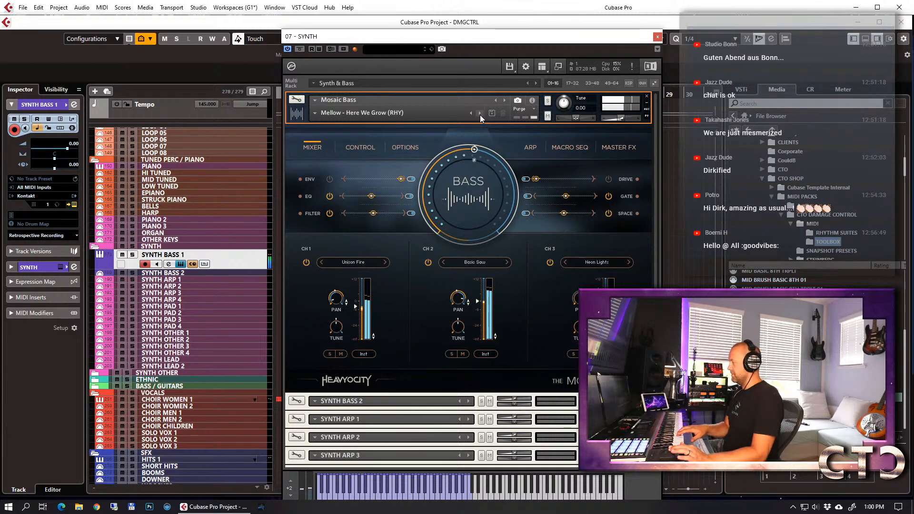
drag(516, 36, 913, 95)
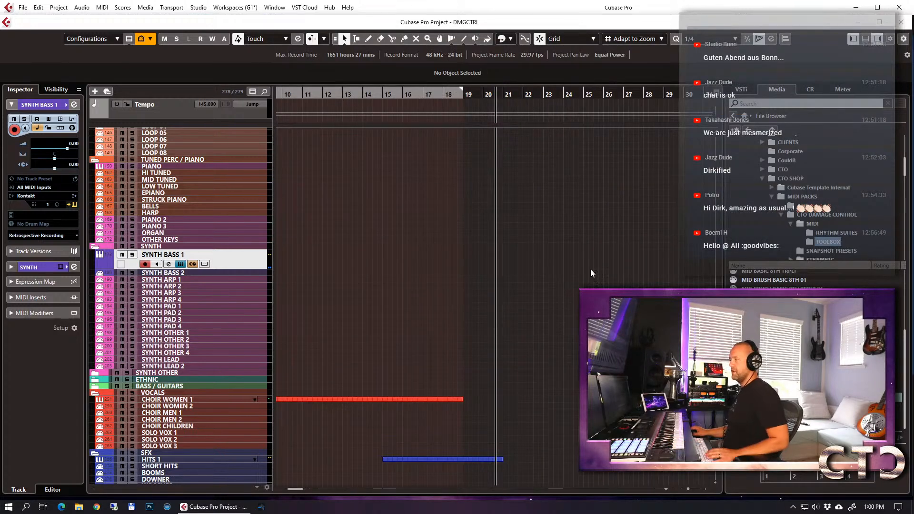
Record a bass line on the SYNTH BASS 1 track from bar 2 to about bar 19.
click(510, 404)
key(KP_1)
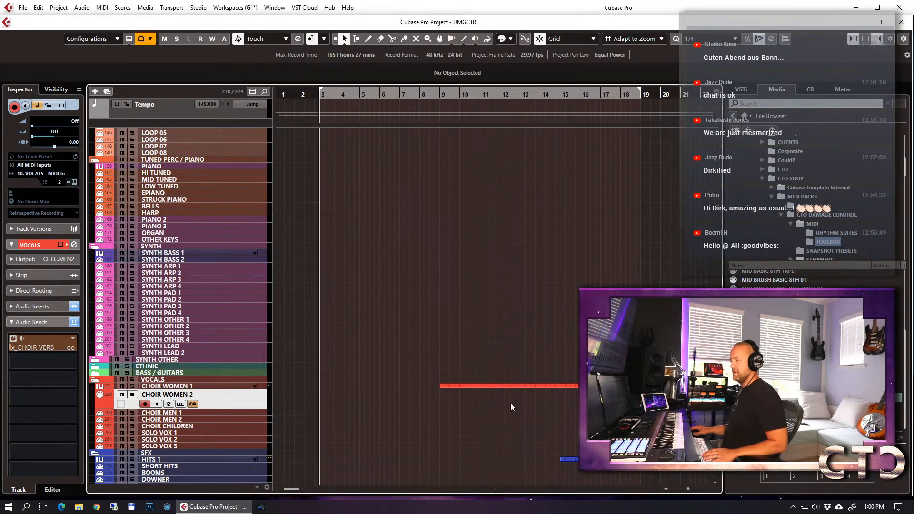
click(189, 254)
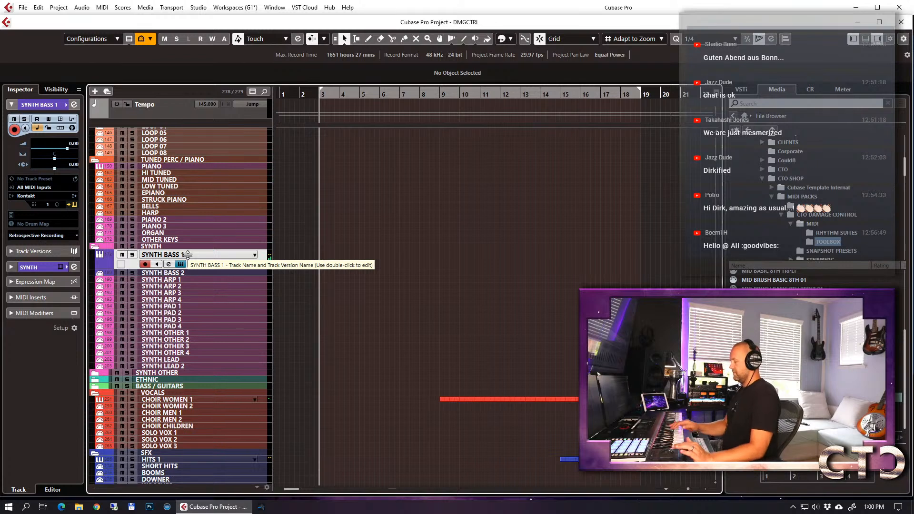
click(297, 94)
key(KP_Multiply)
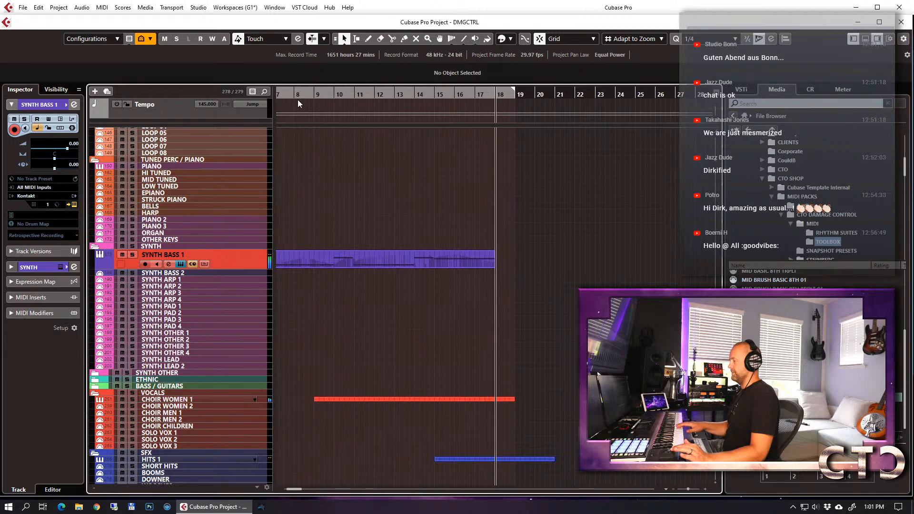
key(space)
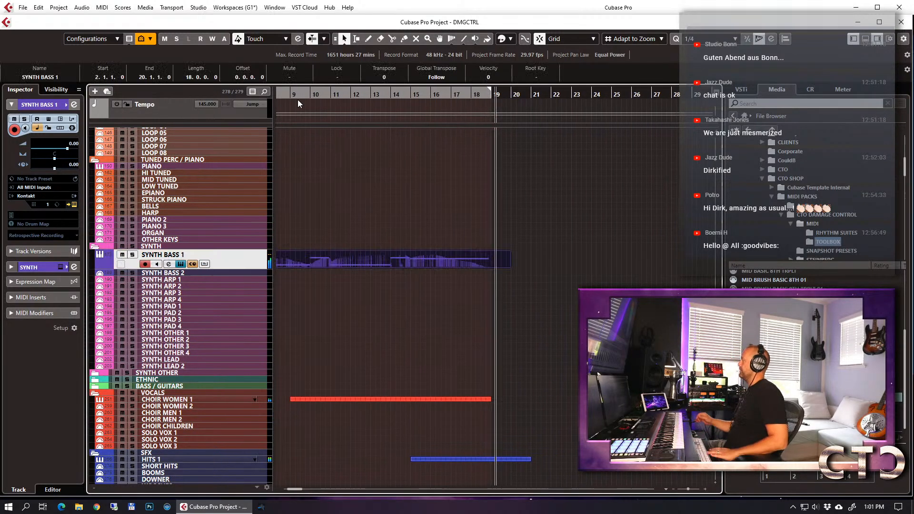
Trim the recorded SYNTH BASS 1 part to bars 3 to 19 by splitting it and deleting the excess at both ends.
key(Return)
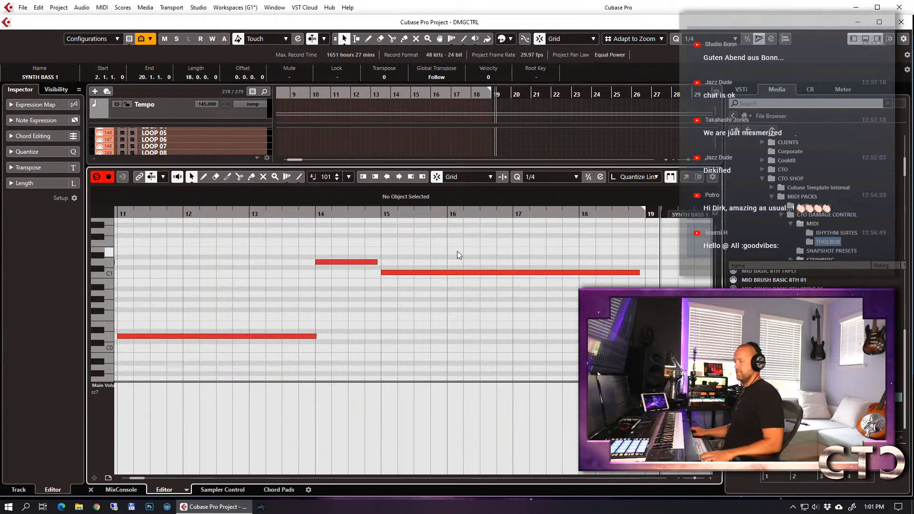
key(Return)
scroll(486, 262, left, 5)
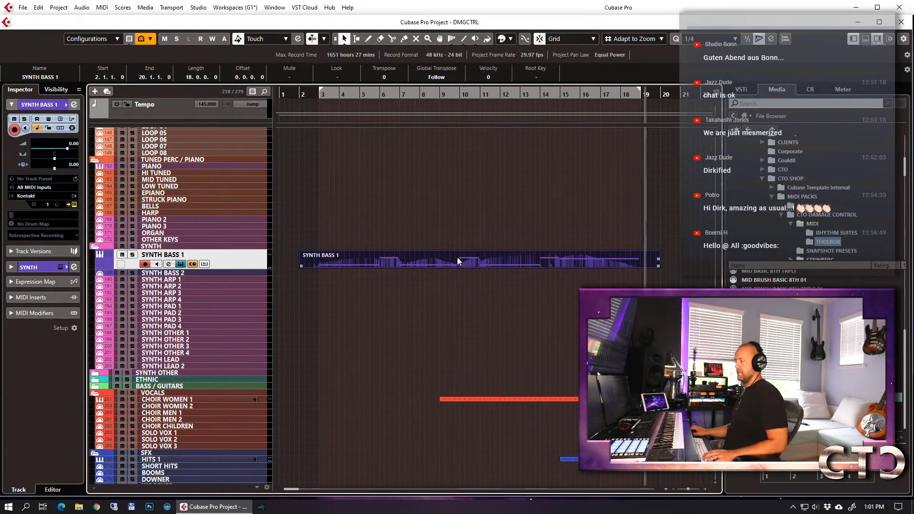
alt+click(320, 262)
click(309, 265)
key(Delete)
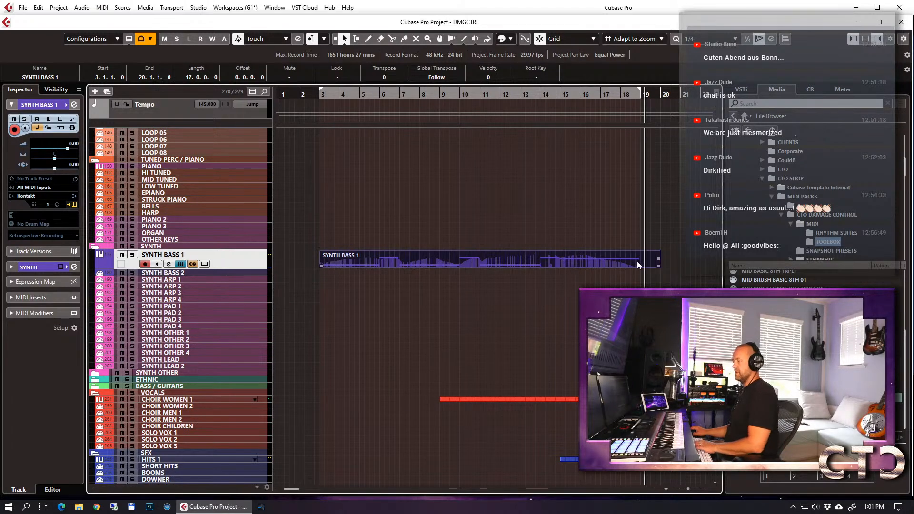
click(645, 262)
key(1)
scroll(587, 275, down, 4)
click(652, 159)
key(Delete)
Solo the PERCUSSION folder, SYNTH BASS 1 and the SFX folder, and play them together from bar 3.
scroll(578, 223, up, 4)
scroll(194, 215, up, 3)
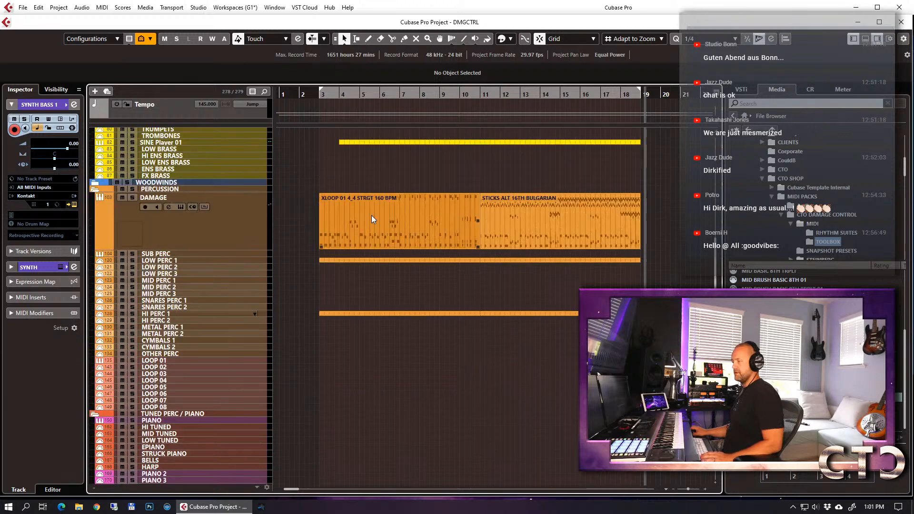
click(131, 189)
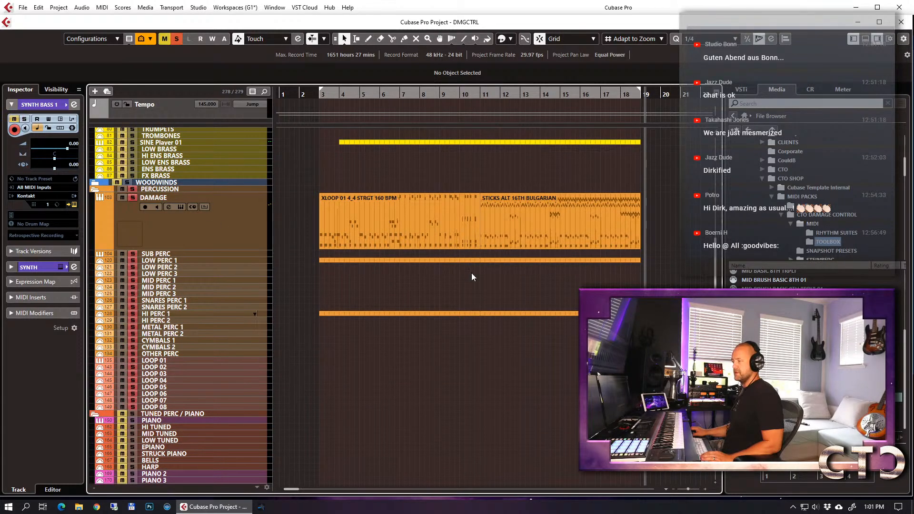
scroll(471, 273, down, 9)
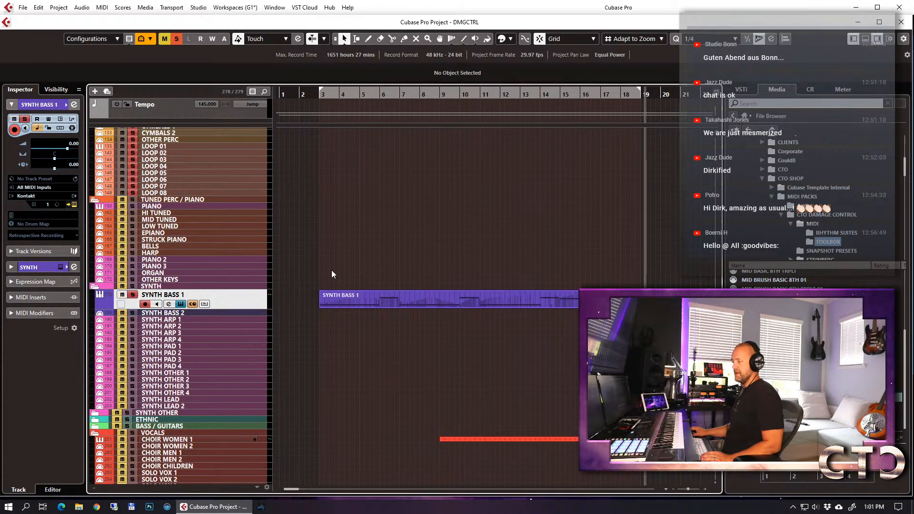
scroll(431, 343, down, 7)
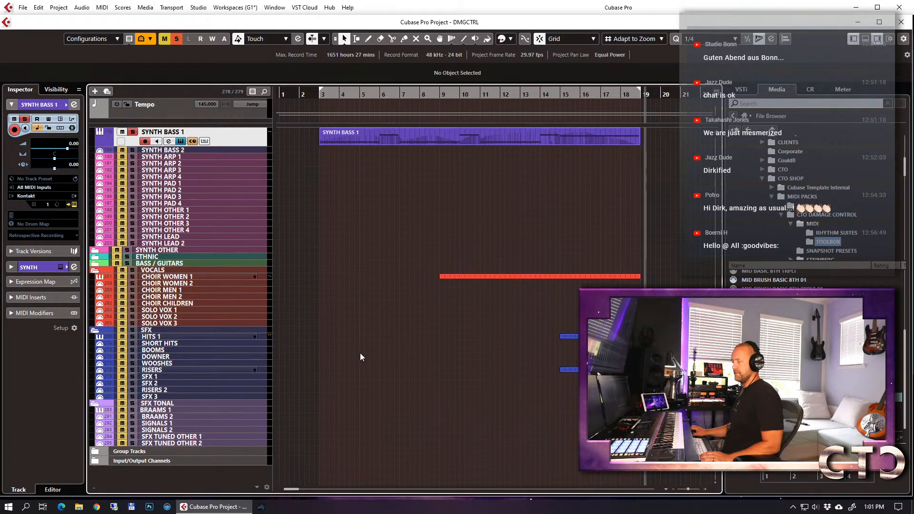
click(123, 331)
key(space)
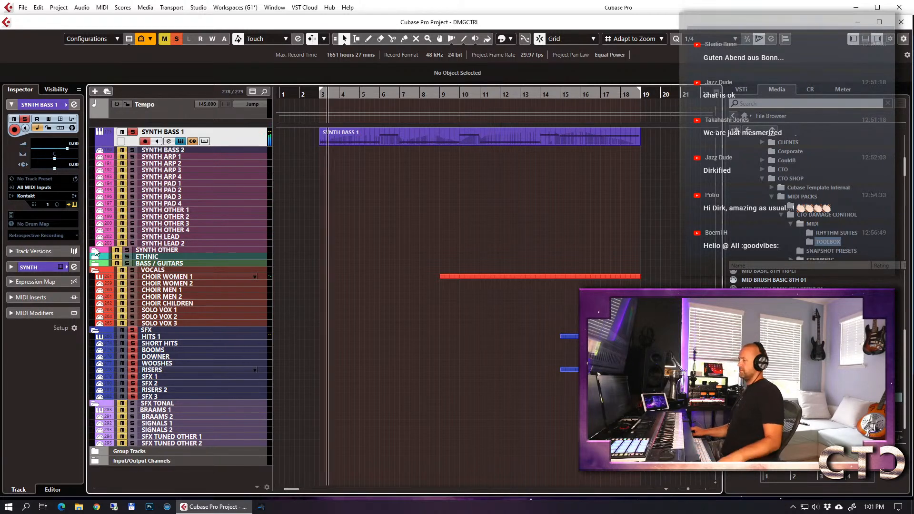
Open the SYNTH BASS 1 instrument and shorten the Drive macro range to its low end during playback.
scroll(409, 235, up, 6)
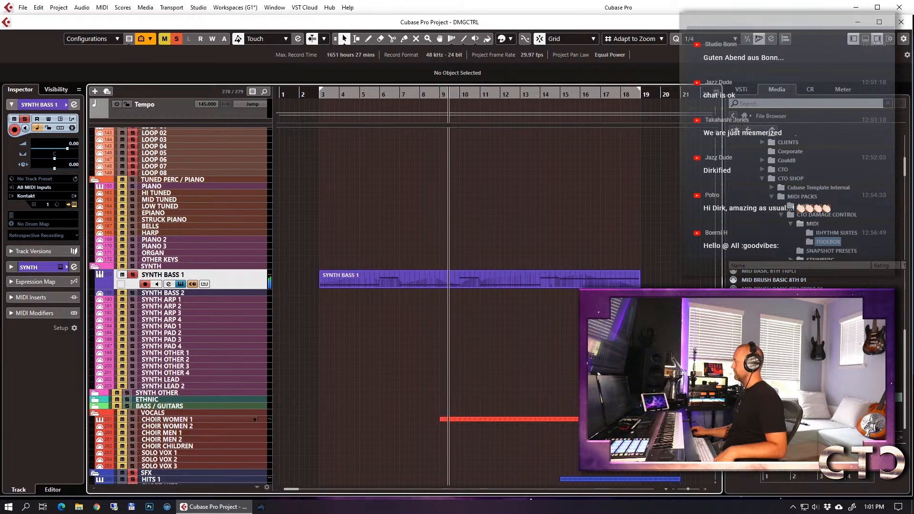
drag(913, 23, 98, 18)
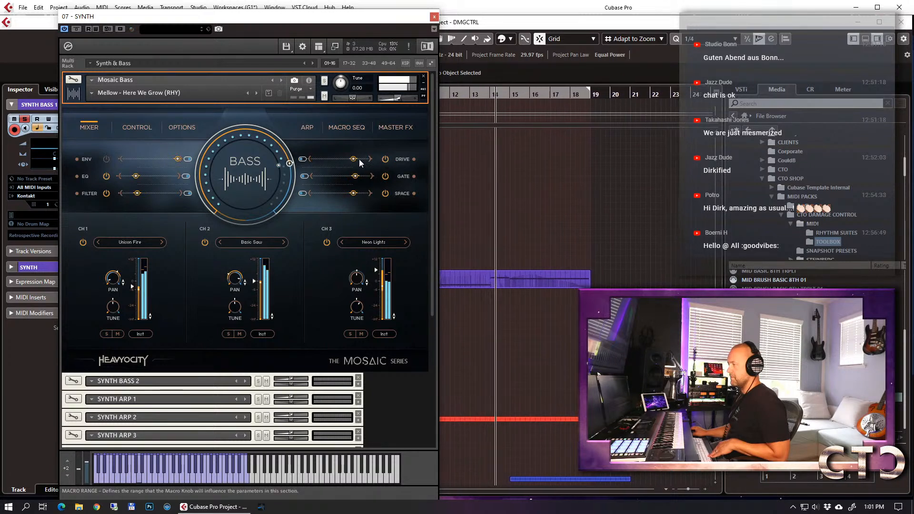
drag(360, 160, 323, 162)
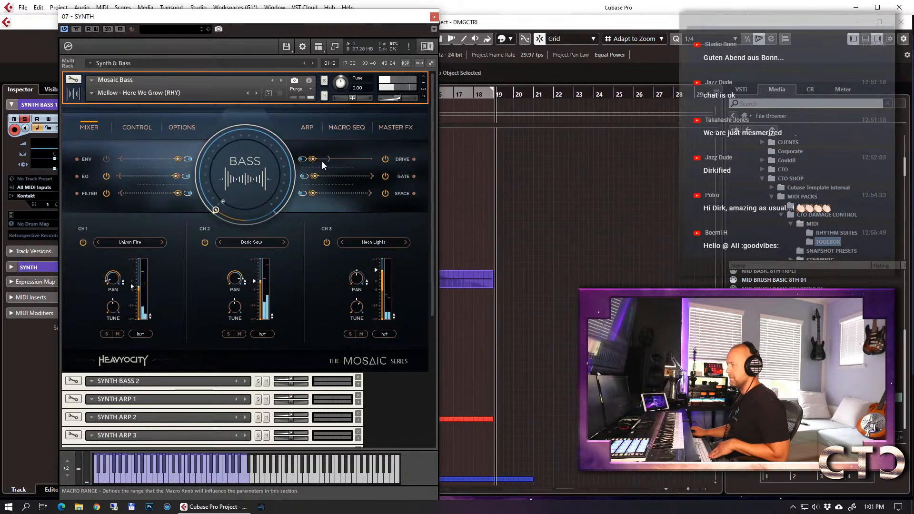
key(space)
drag(320, 18, 749, 26)
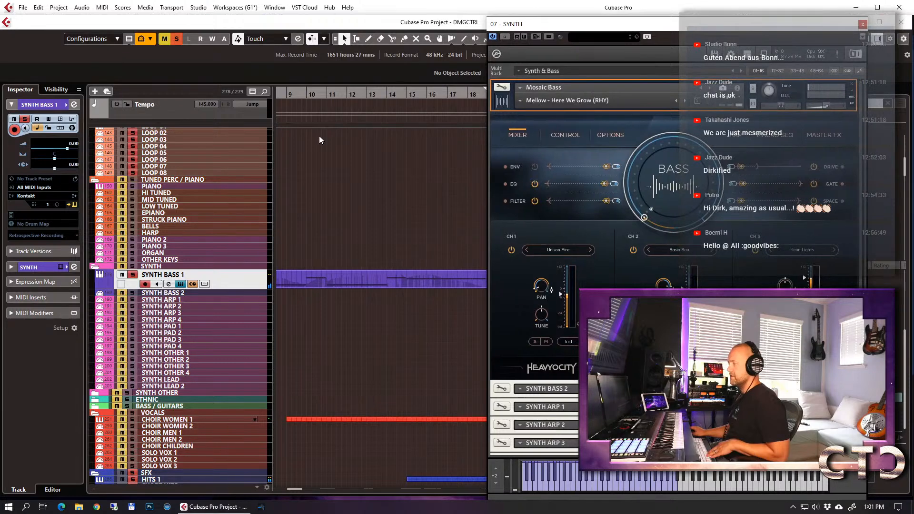
Replay the soloed parts from bar 3 and extend the upper limit of the Drive macro range slightly.
key(KP_1)
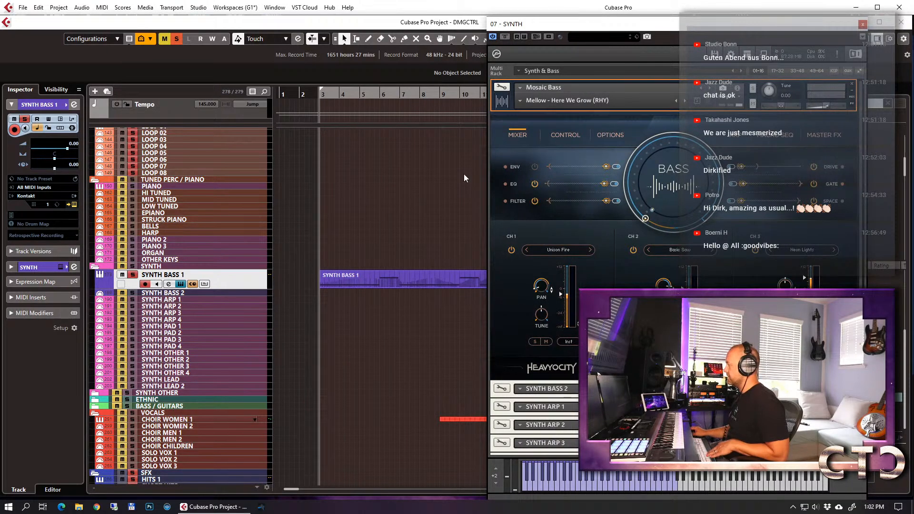
key(space)
drag(590, 27, 468, 26)
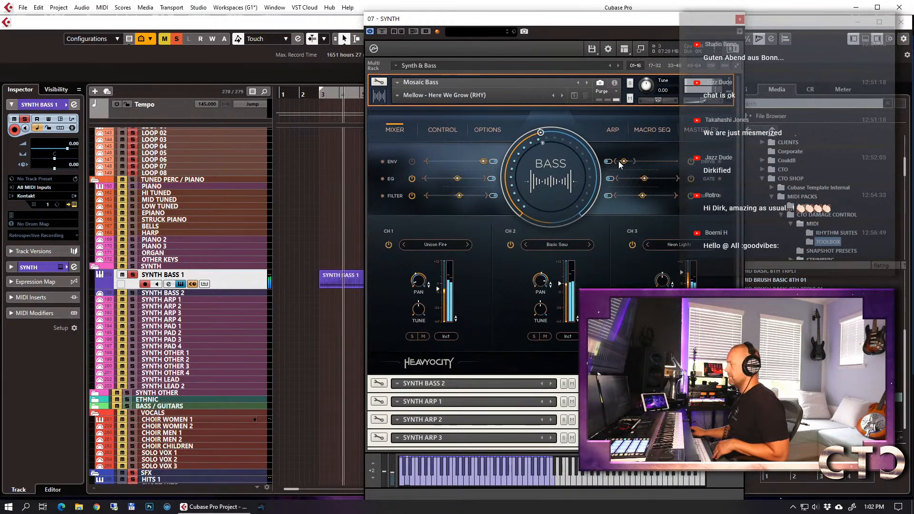
drag(635, 161, 646, 161)
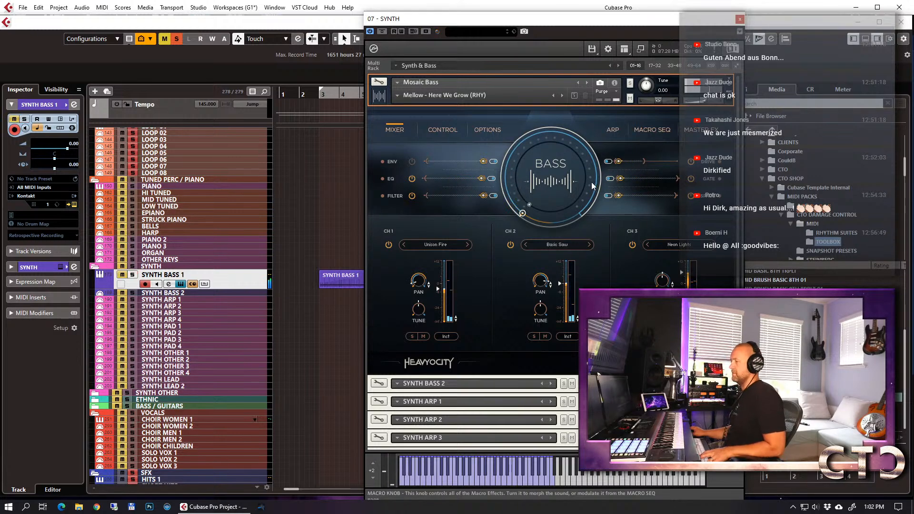
click(177, 39)
key(s)
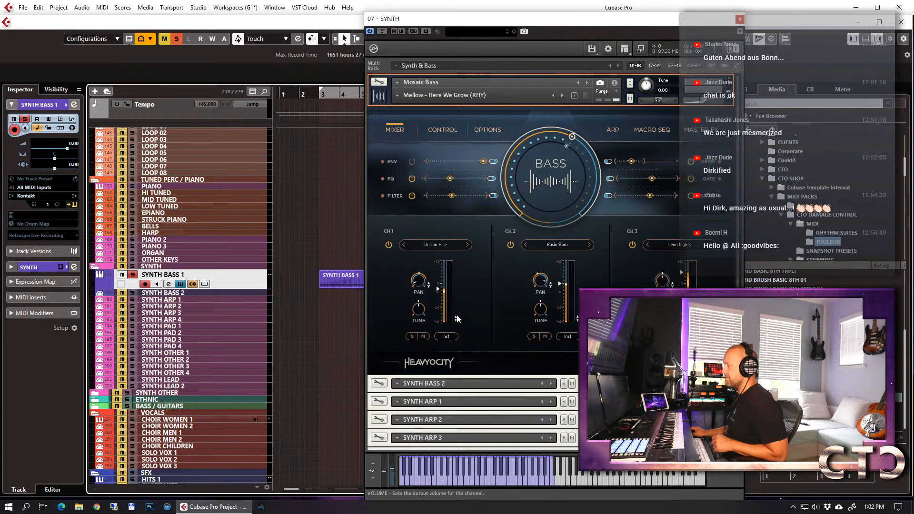
Examine the Mosaic Bass Master FX, Mixer, Control and Options pages for settings that shape the bass sound.
click(486, 132)
click(698, 136)
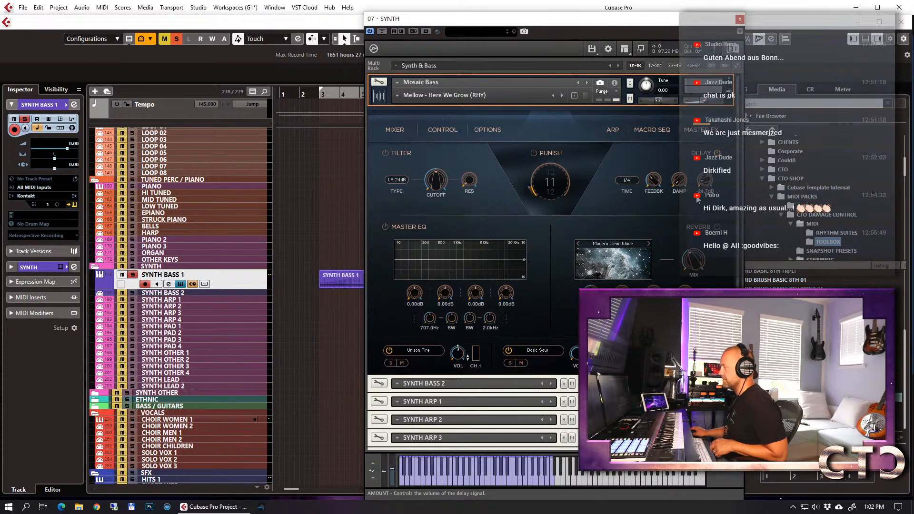
click(341, 106)
key(space)
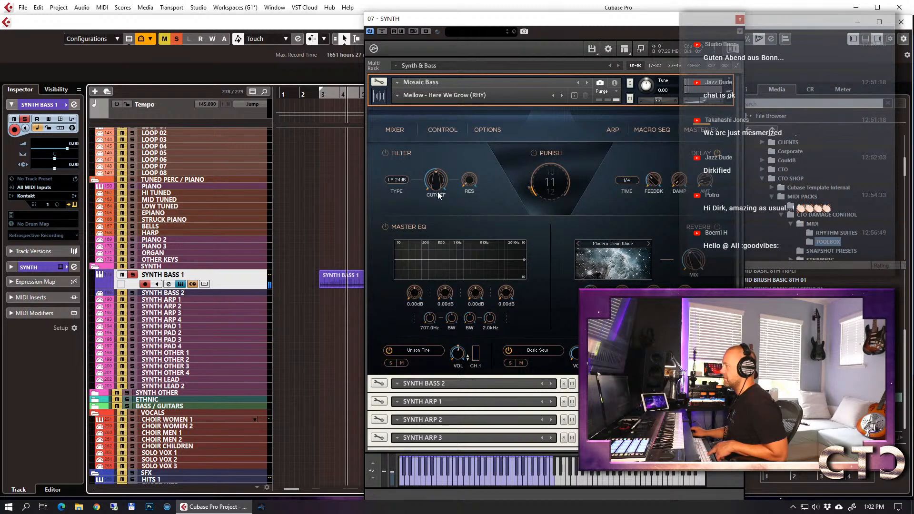
click(719, 159)
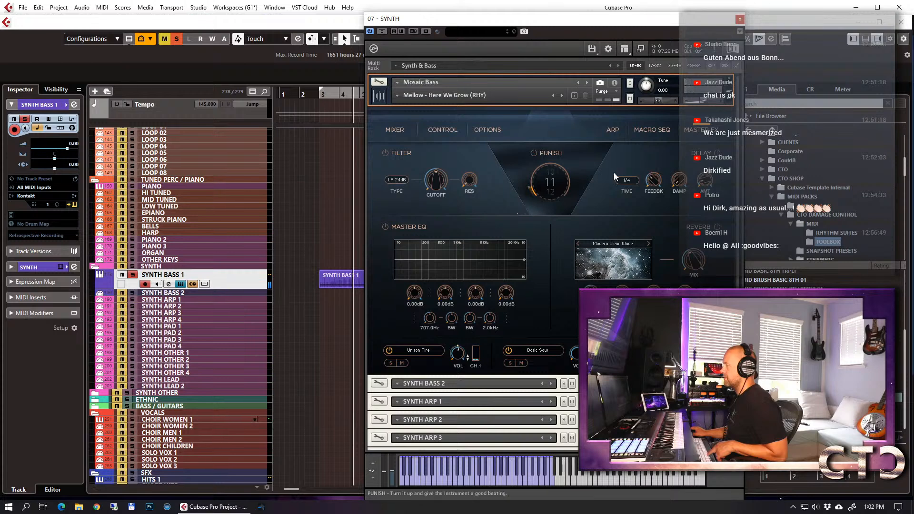
click(405, 132)
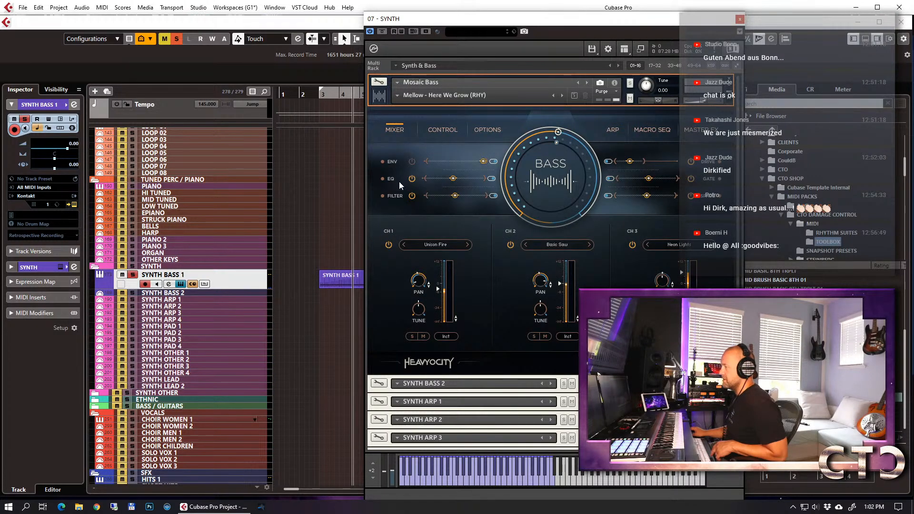
click(446, 336)
click(474, 323)
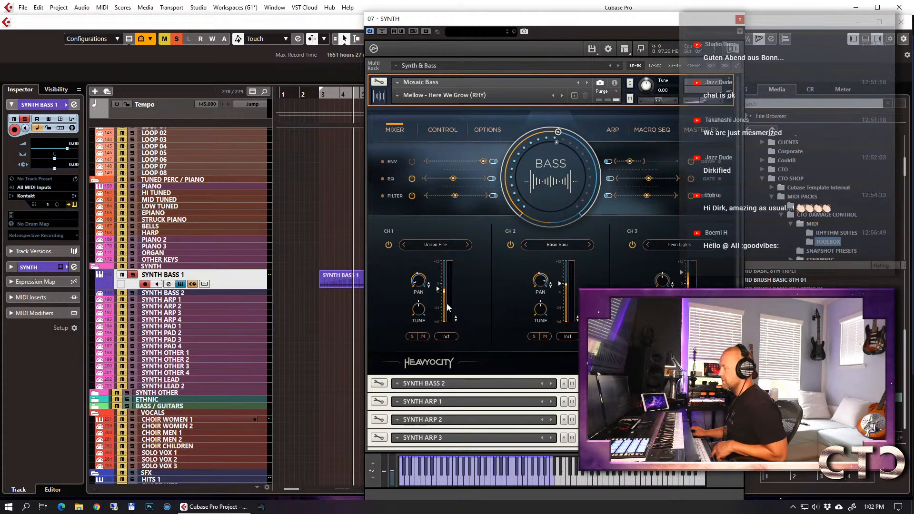
click(453, 130)
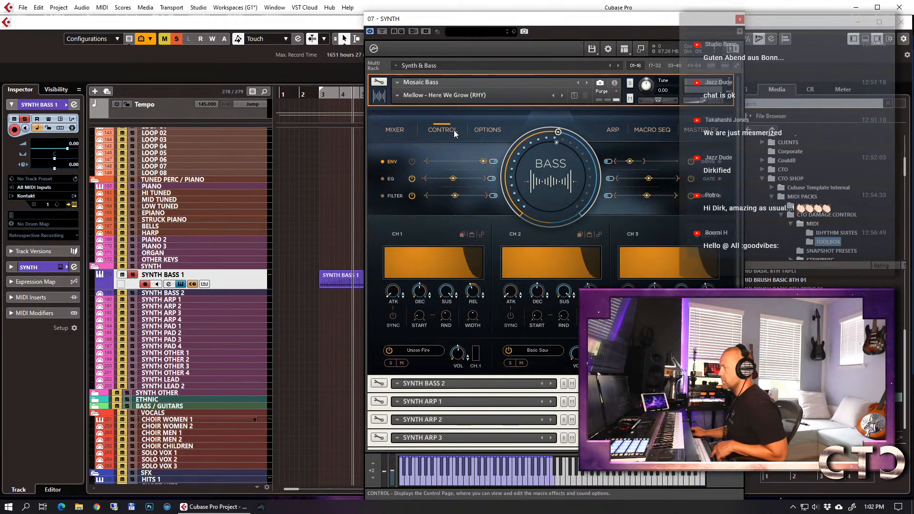
scroll(437, 229, down, 2)
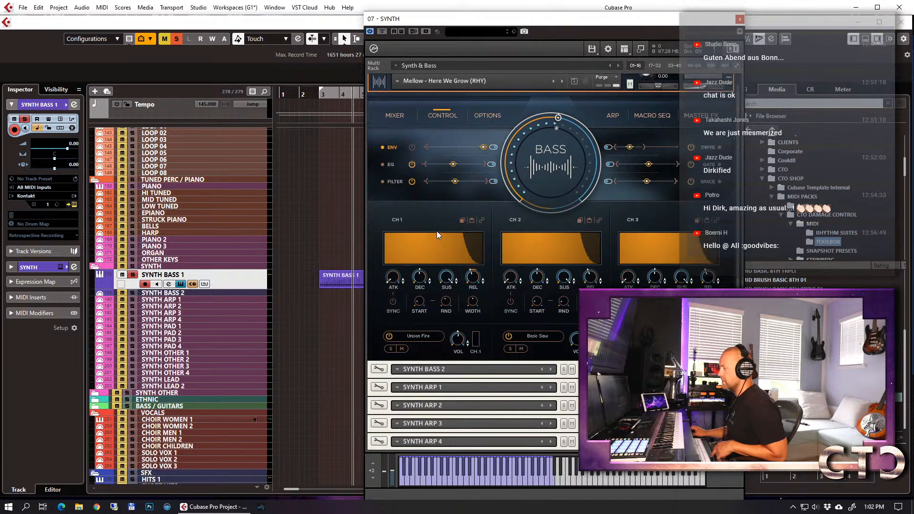
click(491, 116)
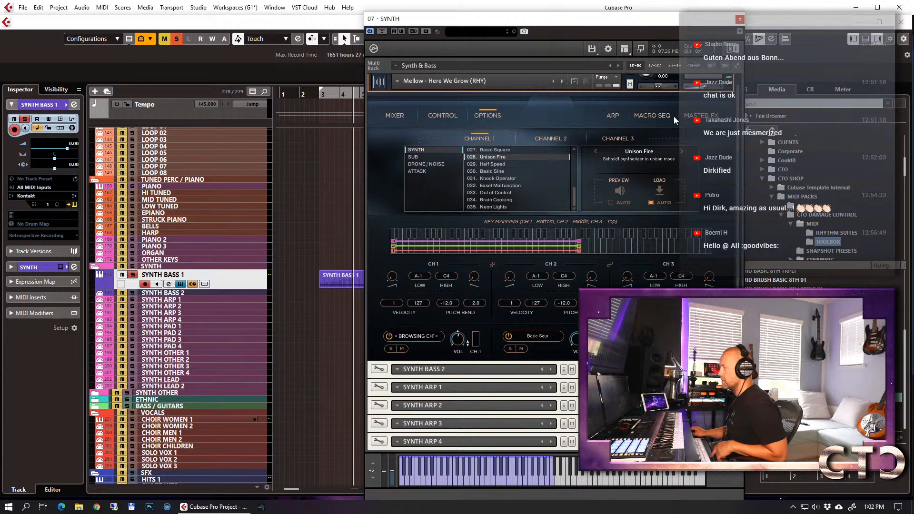
Try different Punish amounts in the bass Master FX, including 24 and 0, and switch Punish off.
click(703, 116)
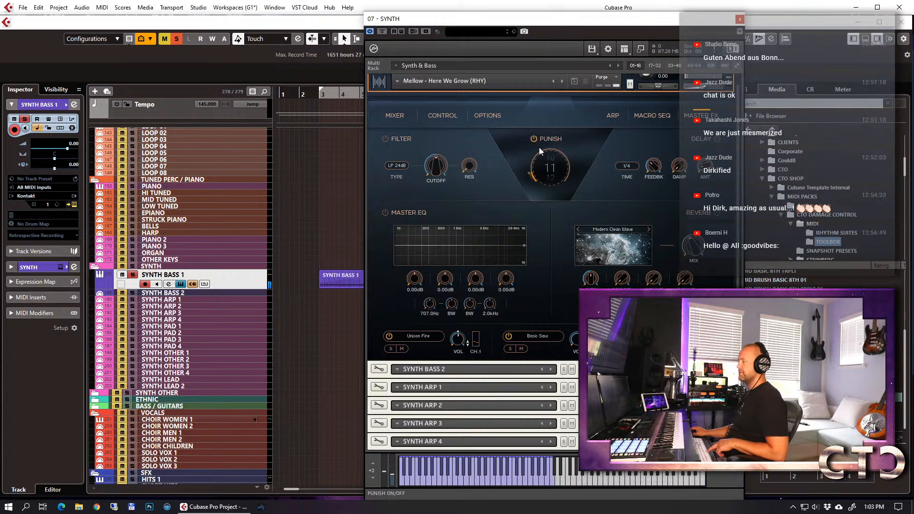
drag(545, 169, 556, 78)
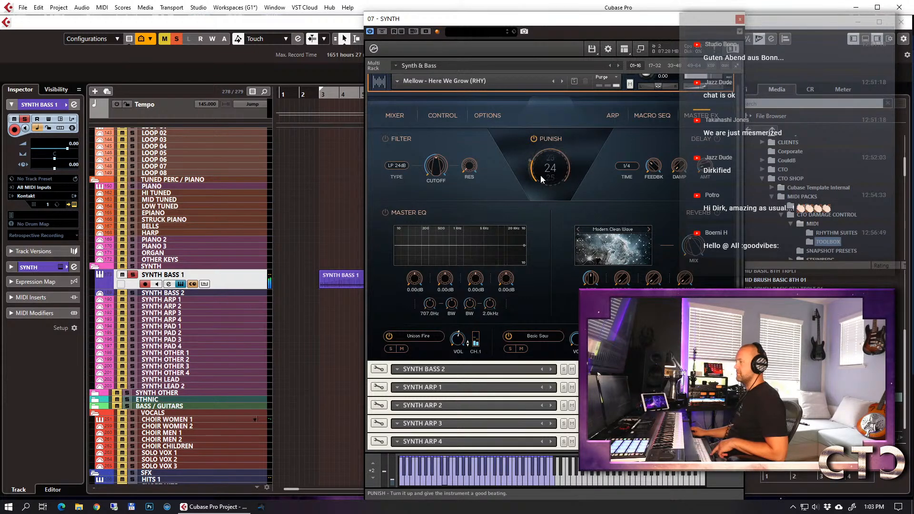
drag(540, 170, 561, 47)
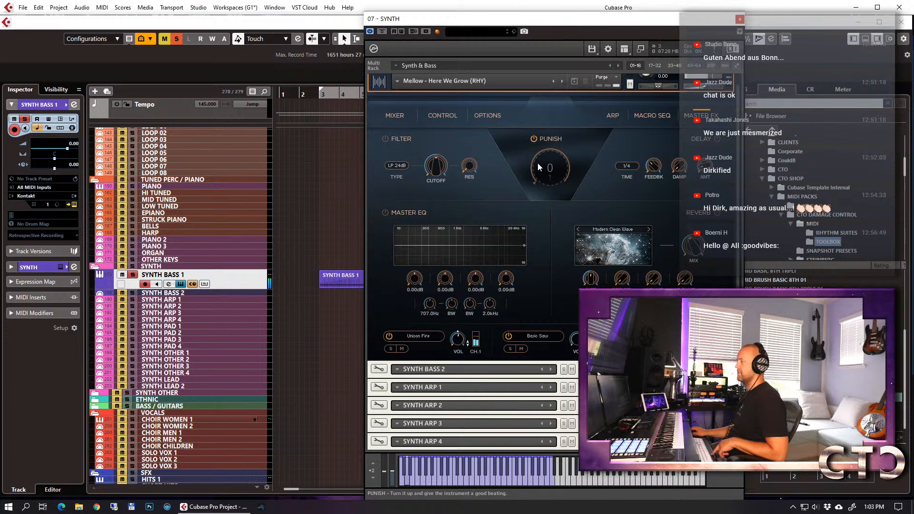
click(533, 139)
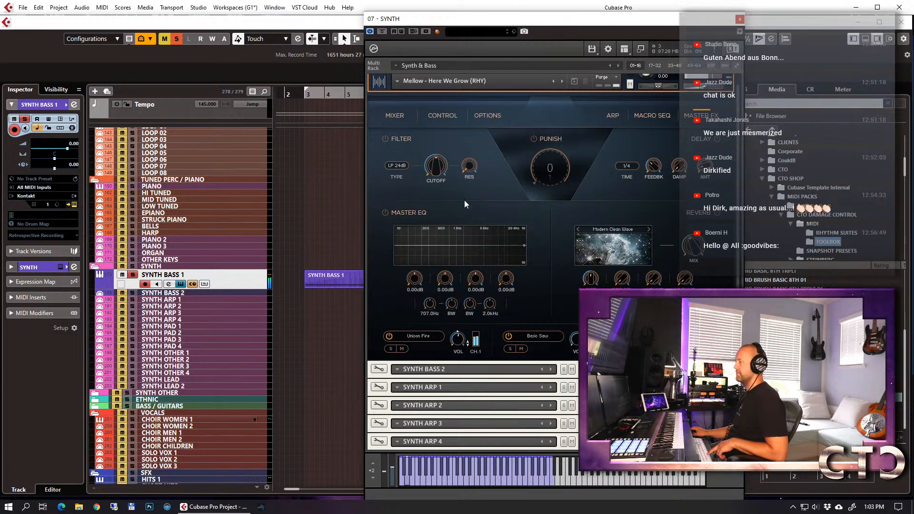
Try the LP 24dB master filter on the bass with its cutoff lowered to 458.3 Hz.
click(385, 140)
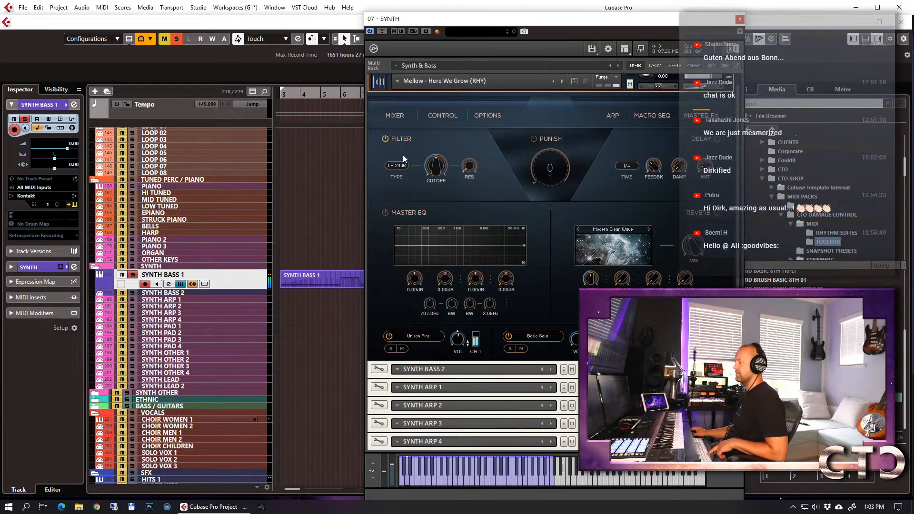
drag(466, 166, 440, 182)
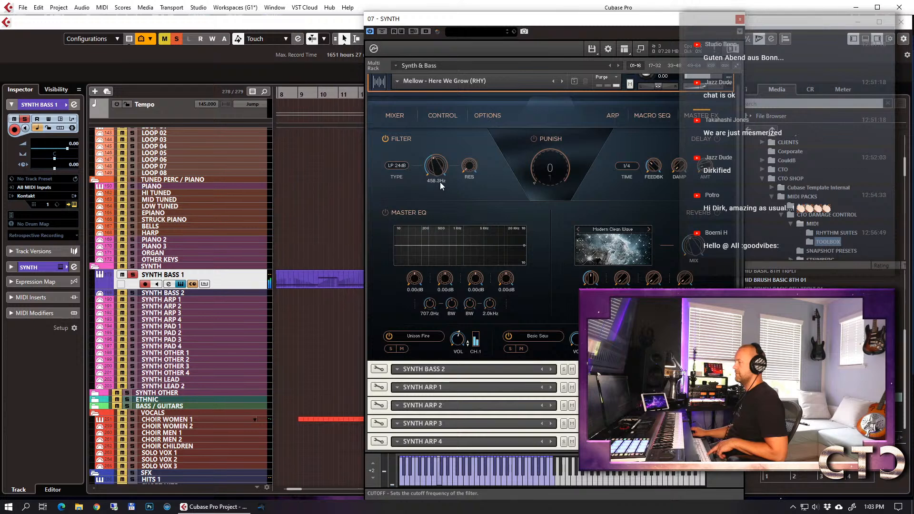
Clear the solos, put the instrument window away and lower SYNTH BASS 1's volume to -5.86 in the full mix.
click(132, 275)
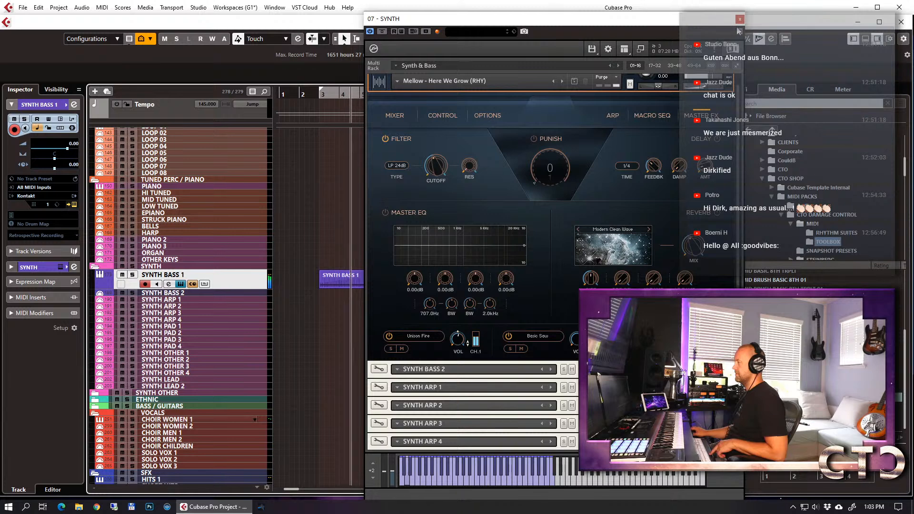
click(740, 19)
click(133, 275)
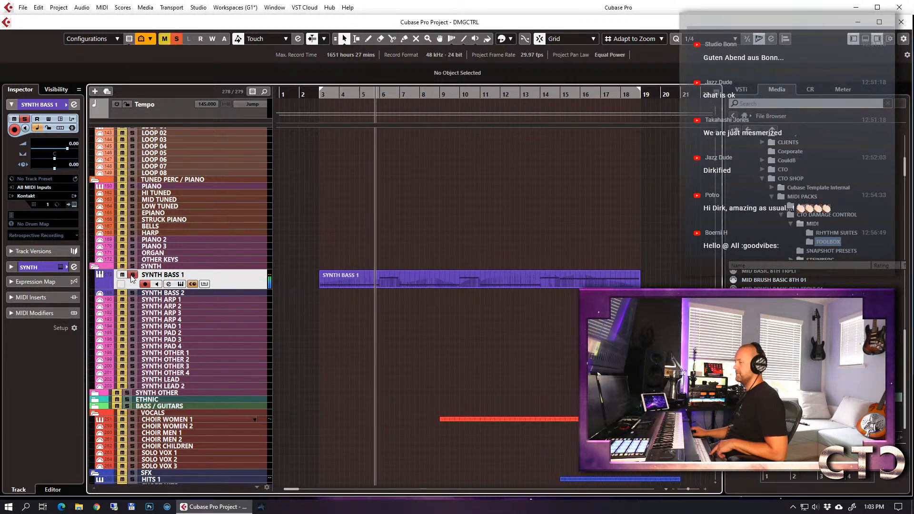
click(133, 275)
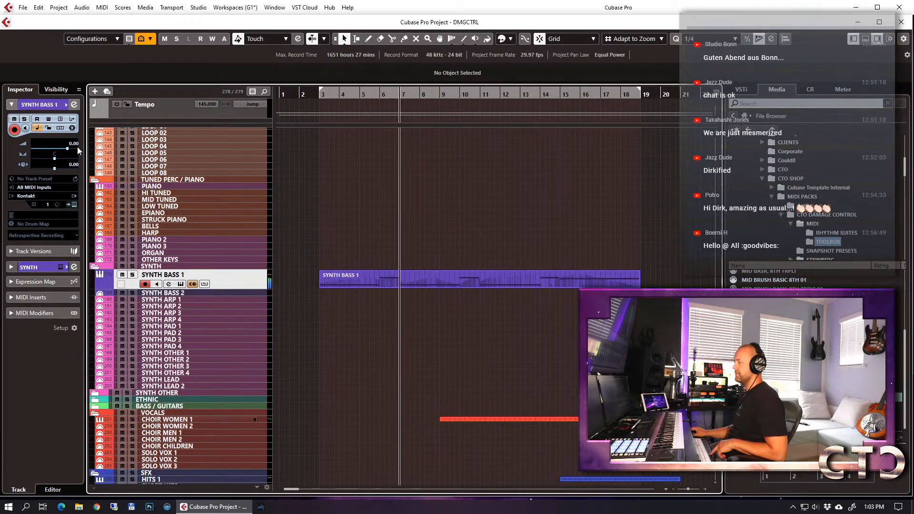
drag(67, 148, 58, 149)
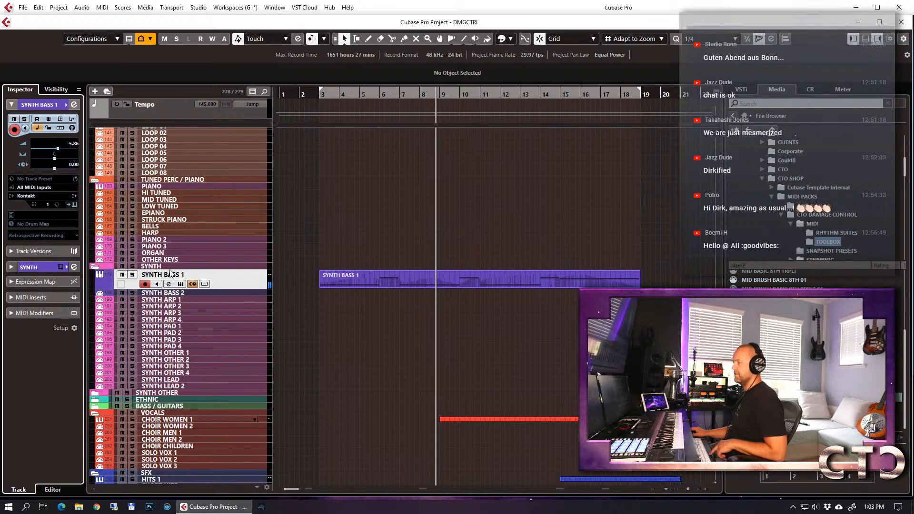
Reopen the SYNTH BASS 1 instrument, adjust and switch off its master filter, and replay the mix from bar 3.
click(182, 283)
drag(436, 174, 439, 150)
click(386, 153)
key(KP_1)
key(space)
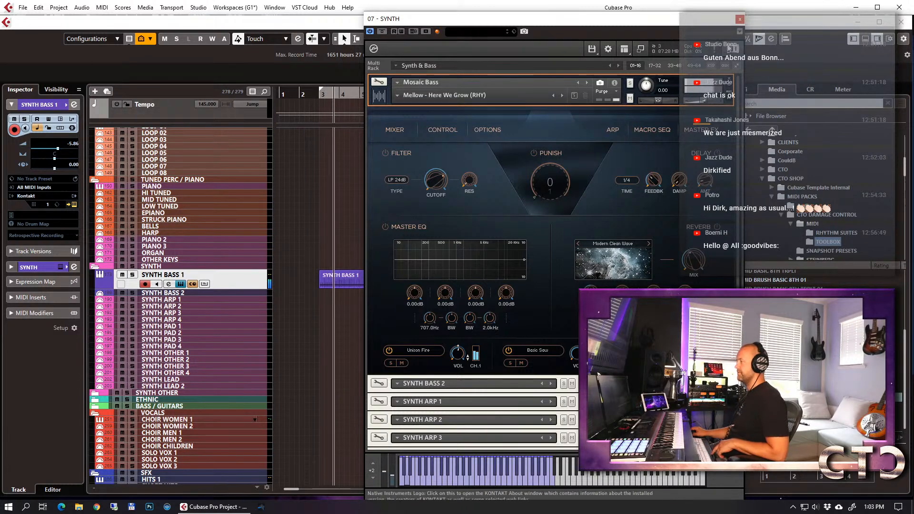
Close the instrument window and raise SYNTH BASS 1's volume to -2.75.
click(740, 19)
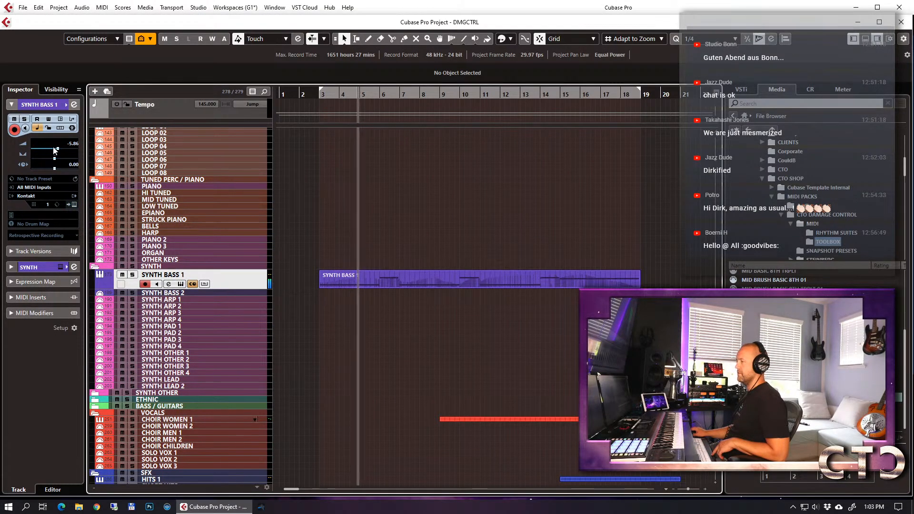
drag(60, 147, 62, 147)
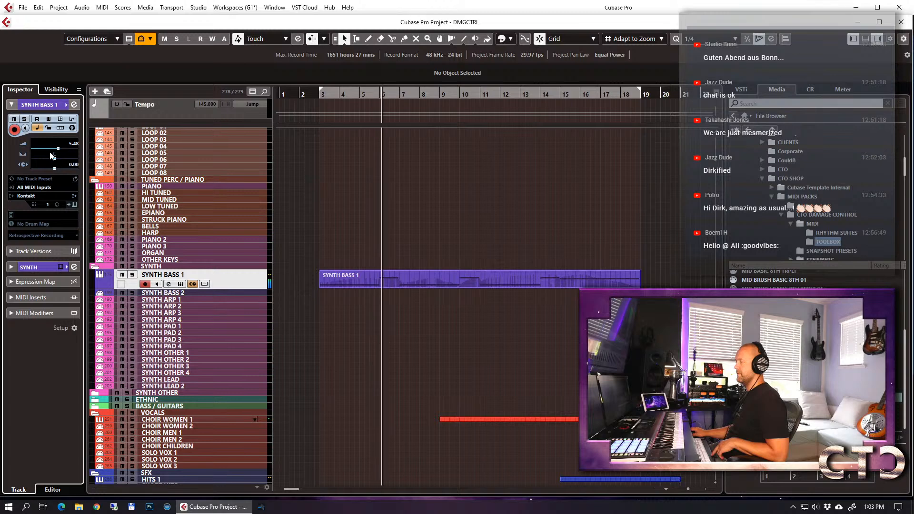
scroll(61, 149, up, 2)
scroll(61, 147, up, 5)
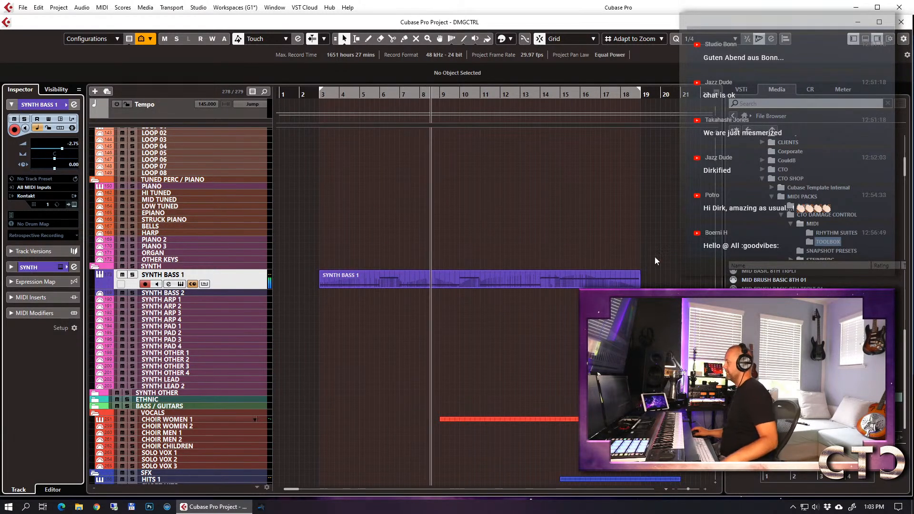
Select the LOW BRASS track in the brass section and open its BRASS instrument.
scroll(595, 229, up, 10)
scroll(587, 238, up, 5)
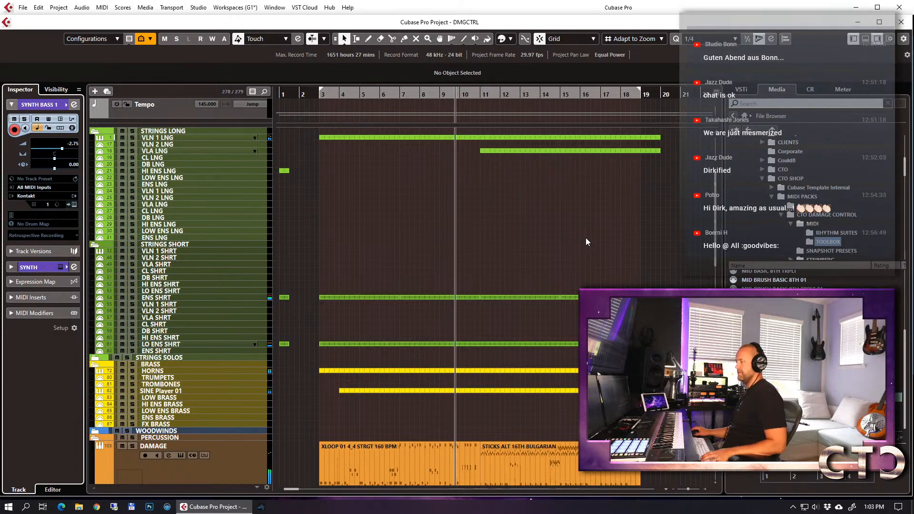
scroll(587, 238, down, 3)
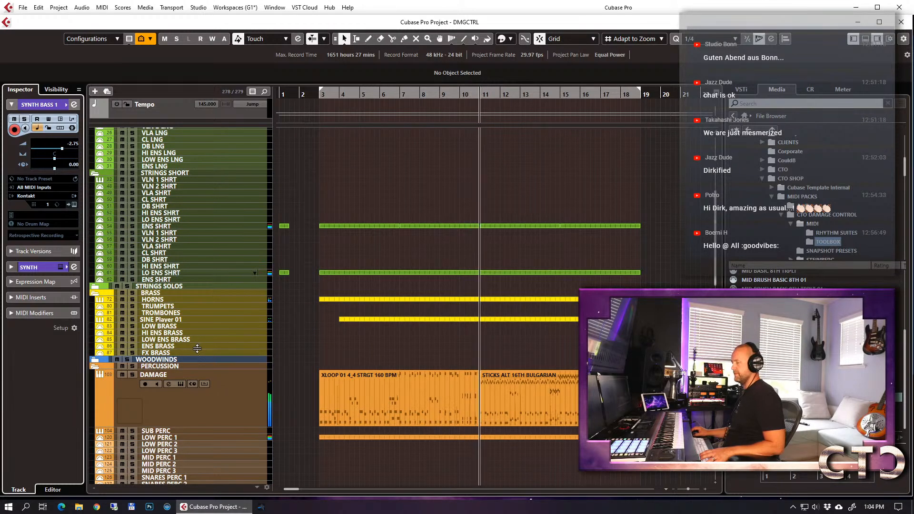
click(183, 340)
click(158, 334)
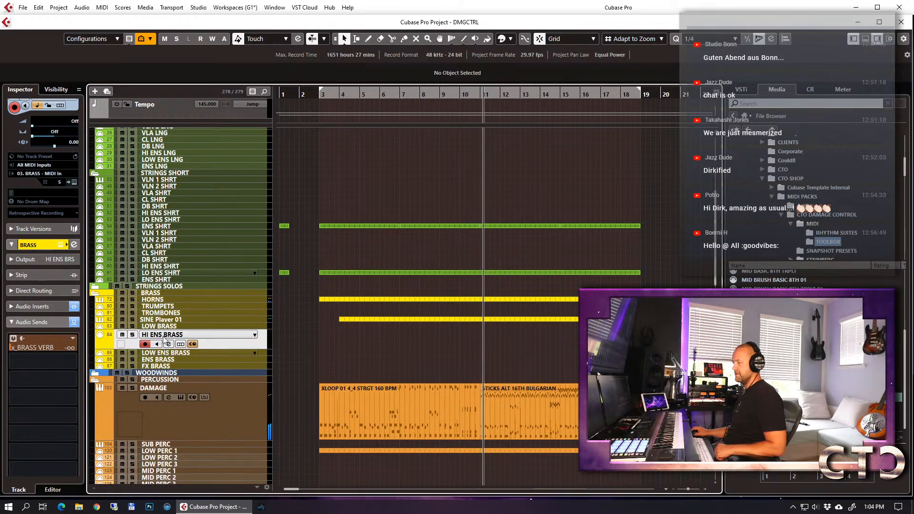
click(168, 328)
click(192, 338)
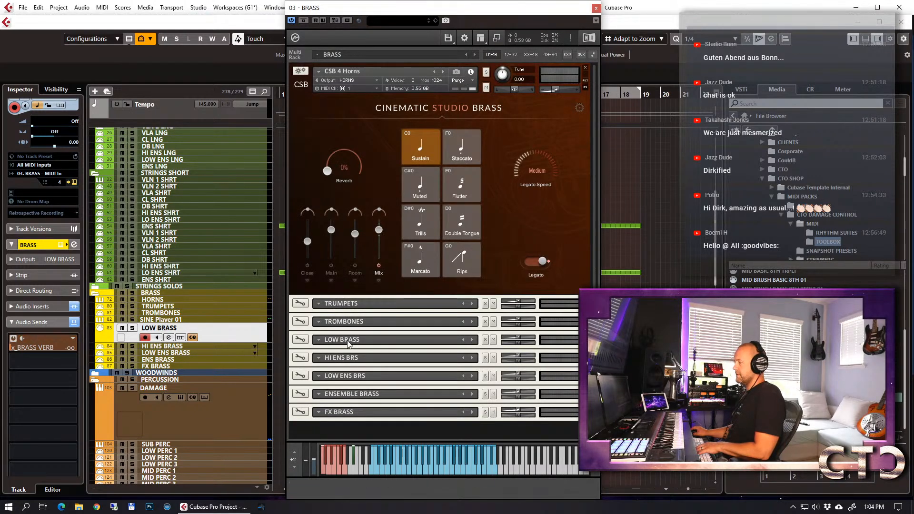
Load the Audio Imperia Nucleus low brass into the LOW ENS BRS slot, using the 01 Nucleus - Low Brass - Sustained patch.
click(320, 378)
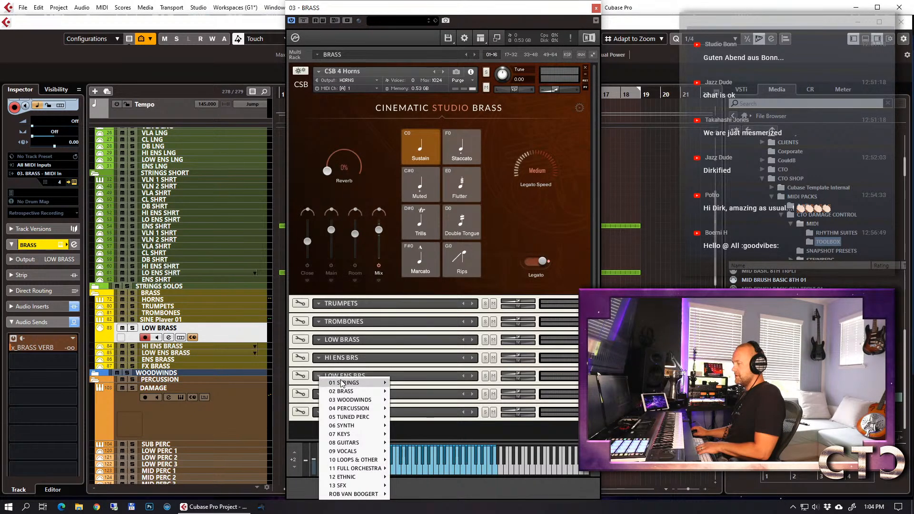
mouse_move(341, 383)
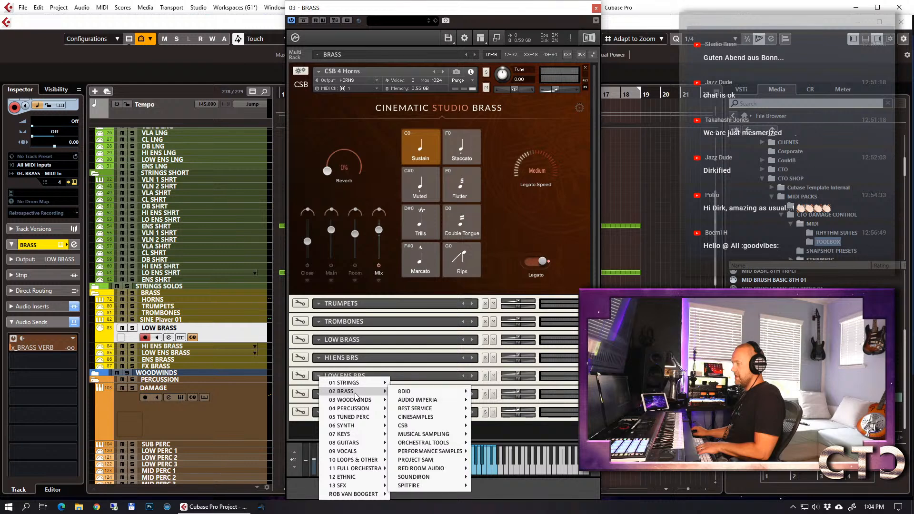
mouse_move(415, 403)
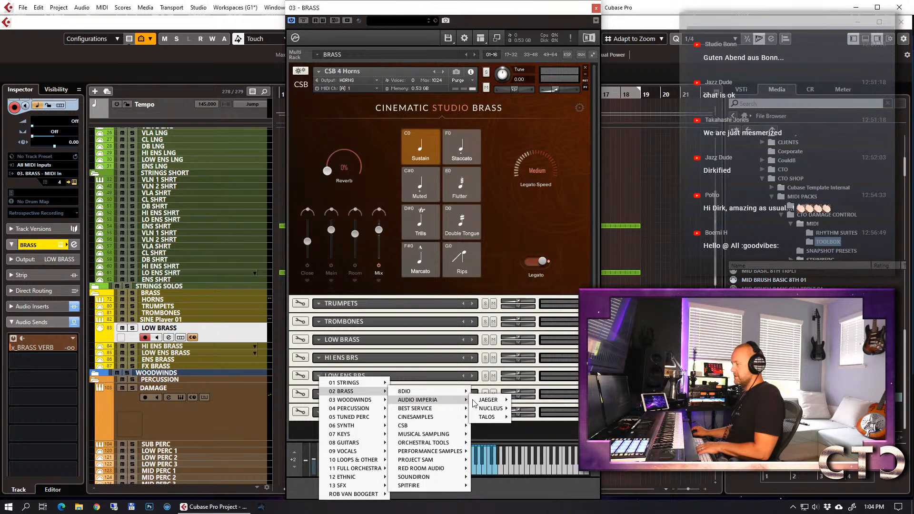
mouse_move(481, 410)
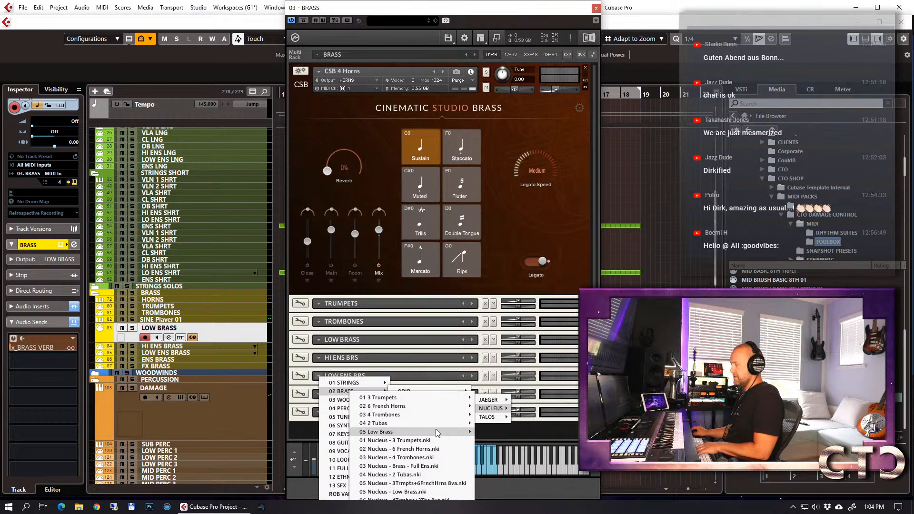
mouse_move(456, 433)
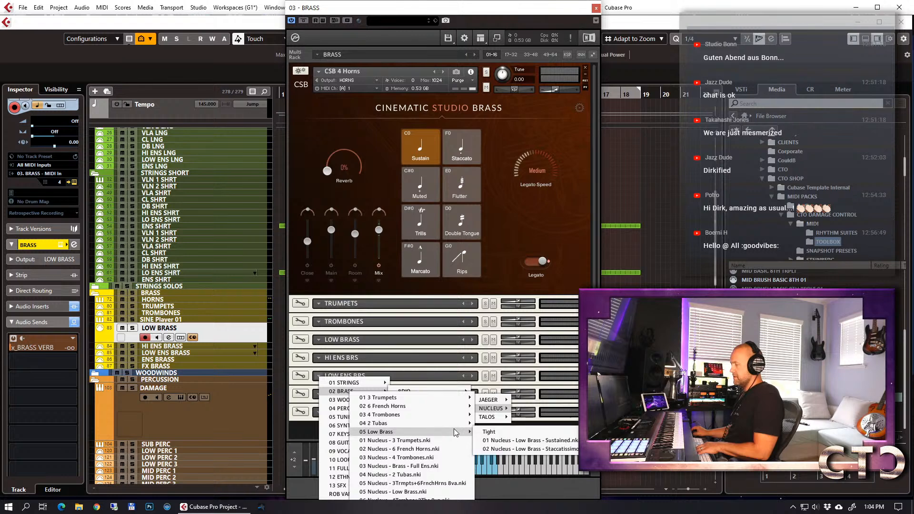
click(510, 448)
click(543, 376)
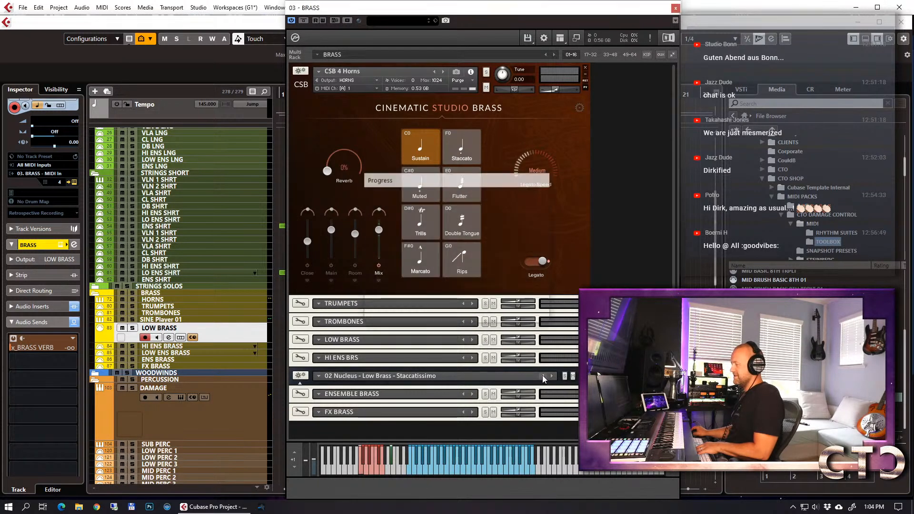
click(664, 379)
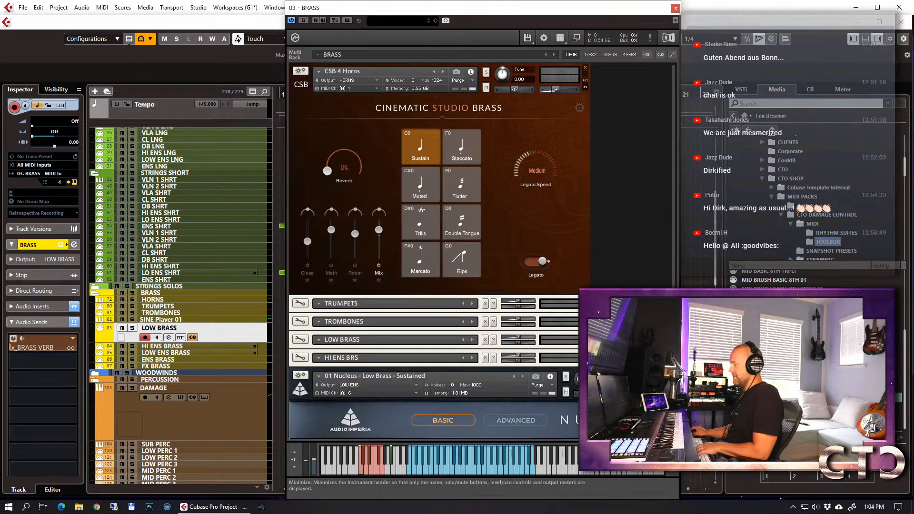
Switch off the Nucleus low brass patch's reverb, check its advanced settings and close the instrument window.
scroll(620, 282, down, 5)
scroll(621, 281, down, 3)
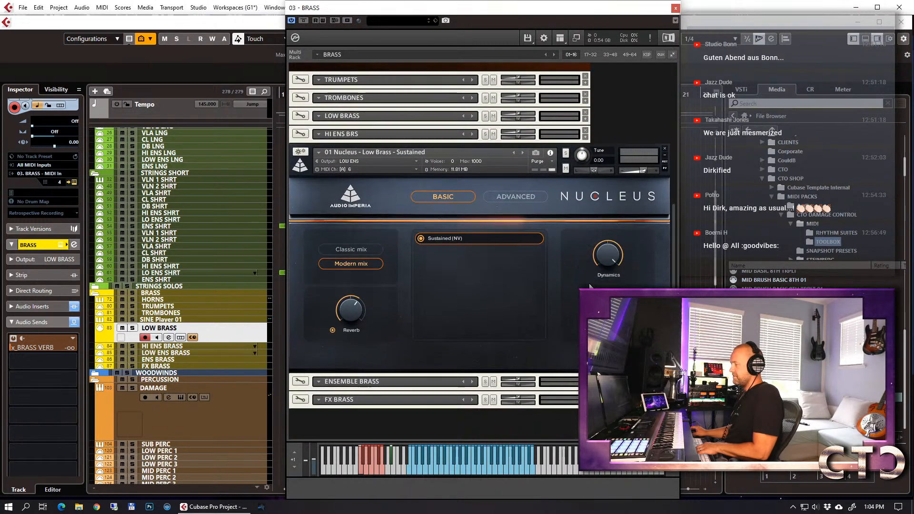
click(332, 325)
click(524, 191)
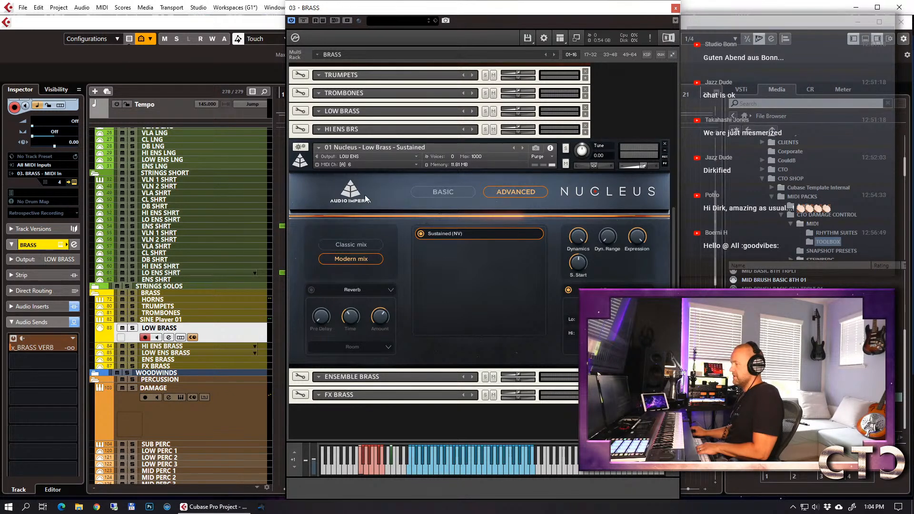
click(444, 195)
key(Escape)
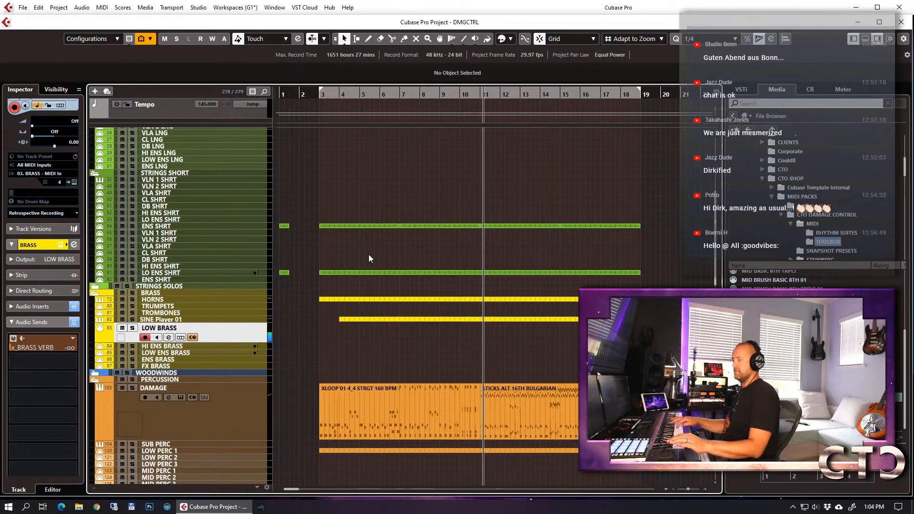
Raise the LOW ENS BRASS track's BRASS VERB send to -11.9 and record a low brass part from about bar 9.
click(186, 355)
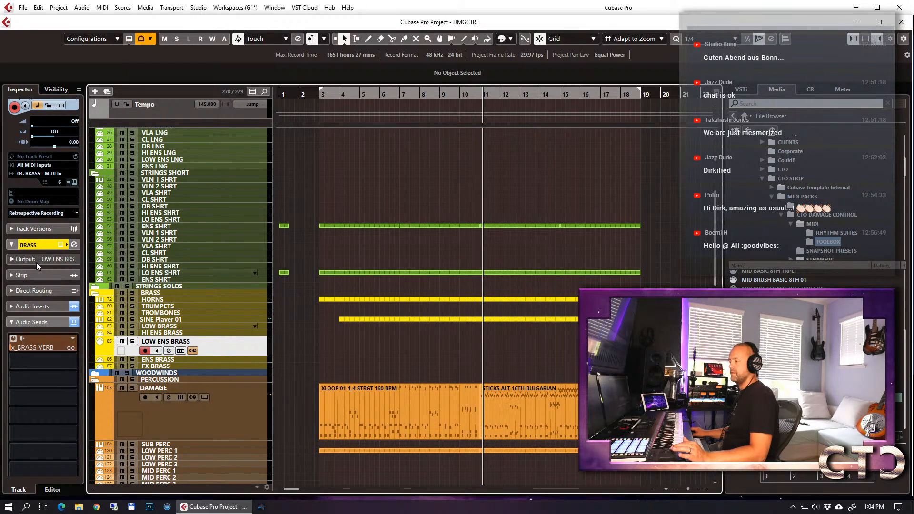
drag(32, 347, 55, 345)
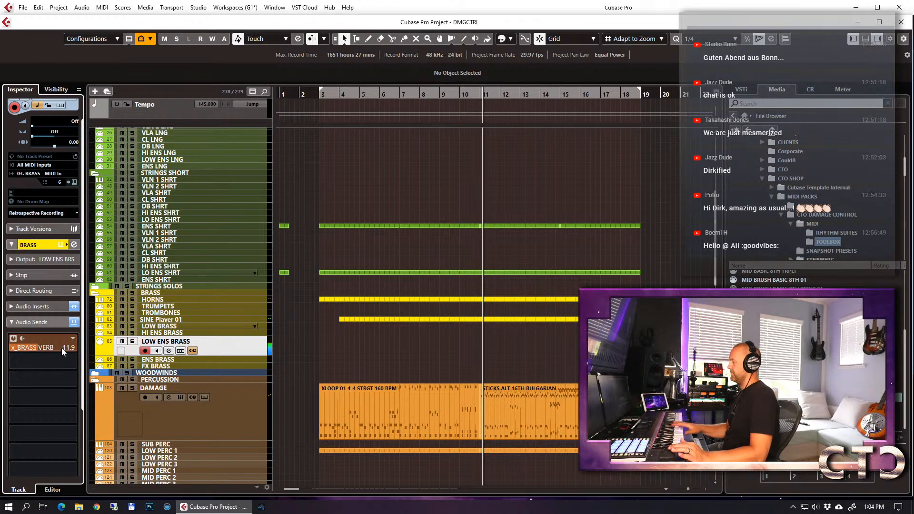
drag(437, 92, 441, 91)
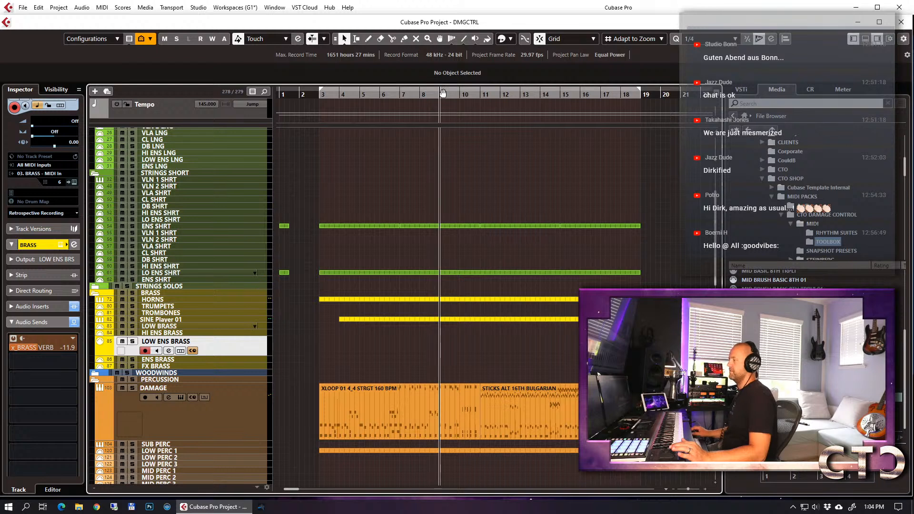
key(KP_Multiply)
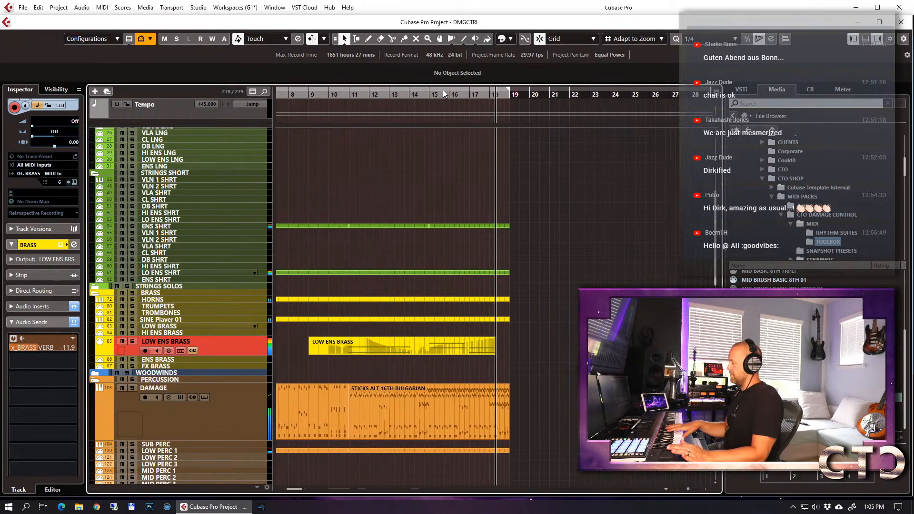
key(space)
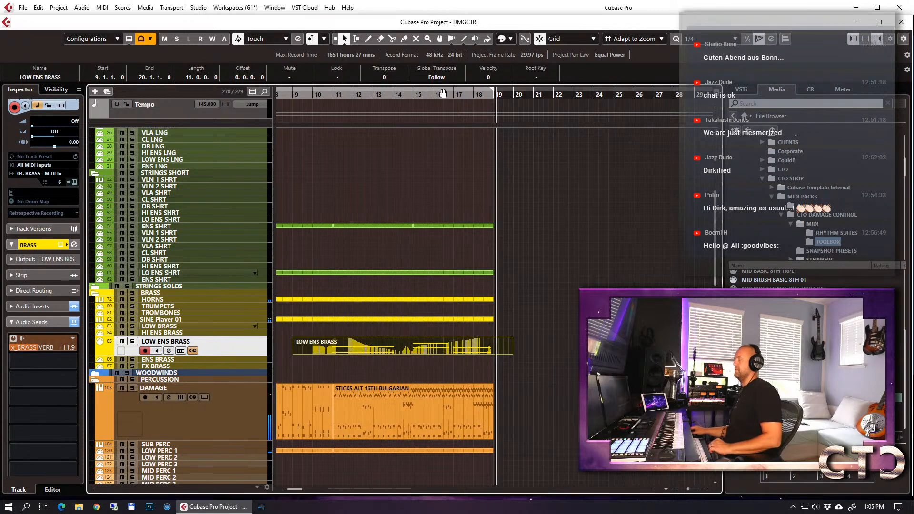
Copy the short LO ENS SHRT event in bar 1 onto LOW ENS BRASS and set that track's delay to -250.00.
scroll(540, 244, left, 5)
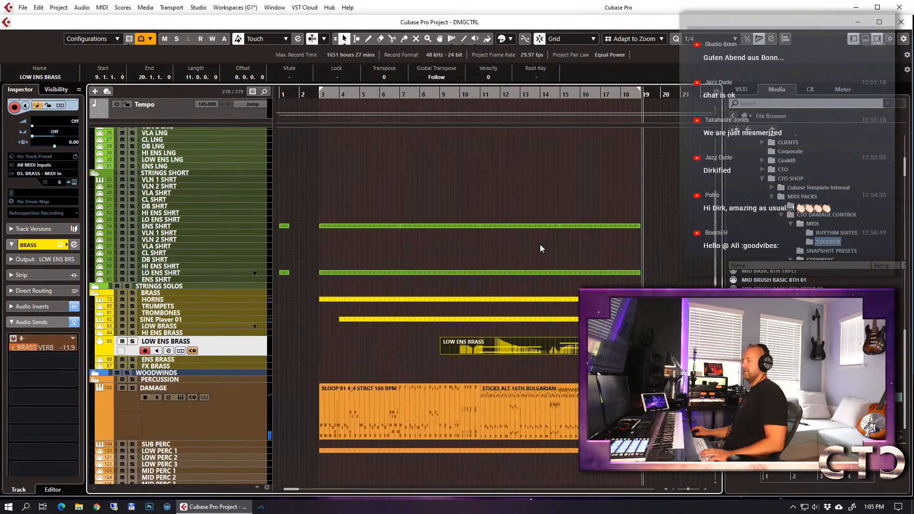
drag(284, 275, 281, 340)
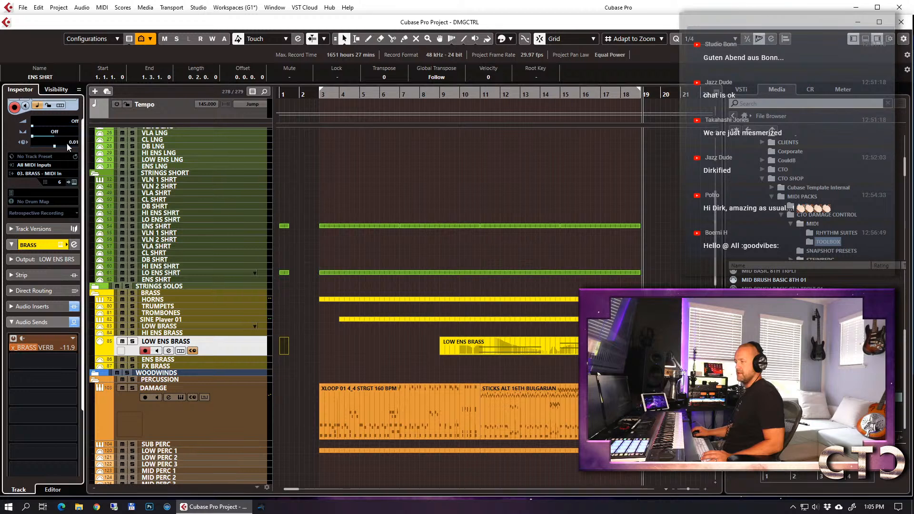
drag(71, 141, 68, 148)
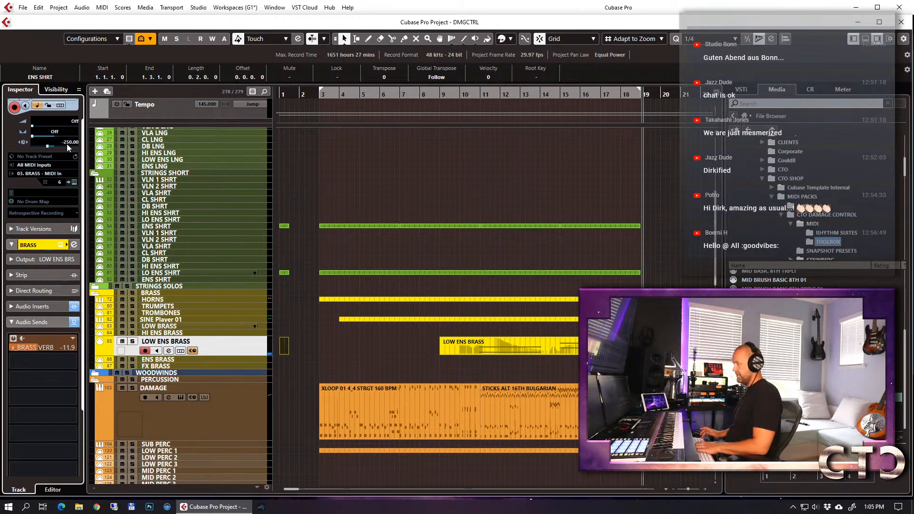
Open the recorded LOW ENS BRASS part for editing, play it from about bar 9 and show its cc1 modulation lane.
double_click(487, 352)
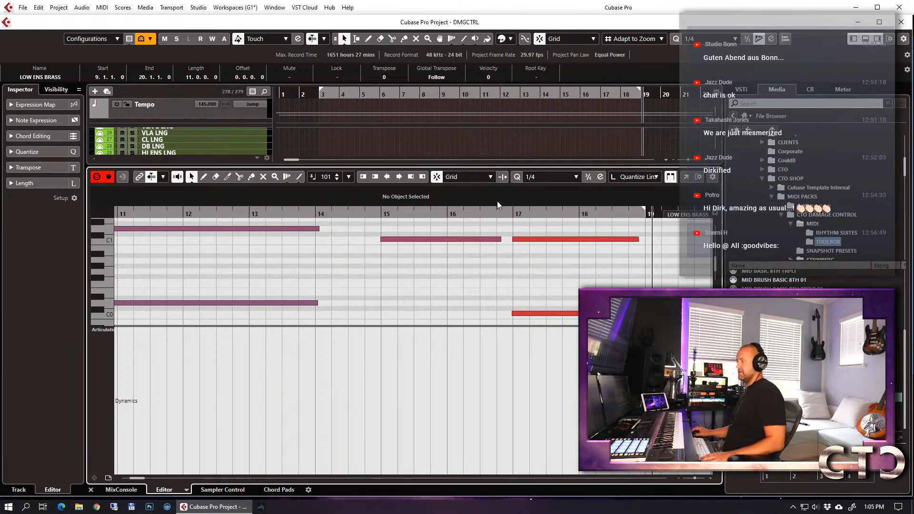
key(g)
key(g)
key(g)
key(g)
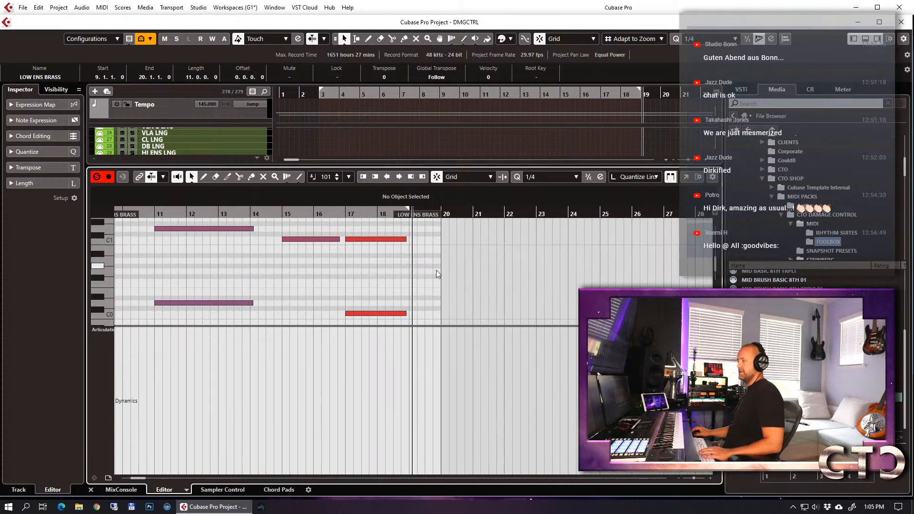
scroll(465, 271, left, 3)
drag(335, 214, 290, 213)
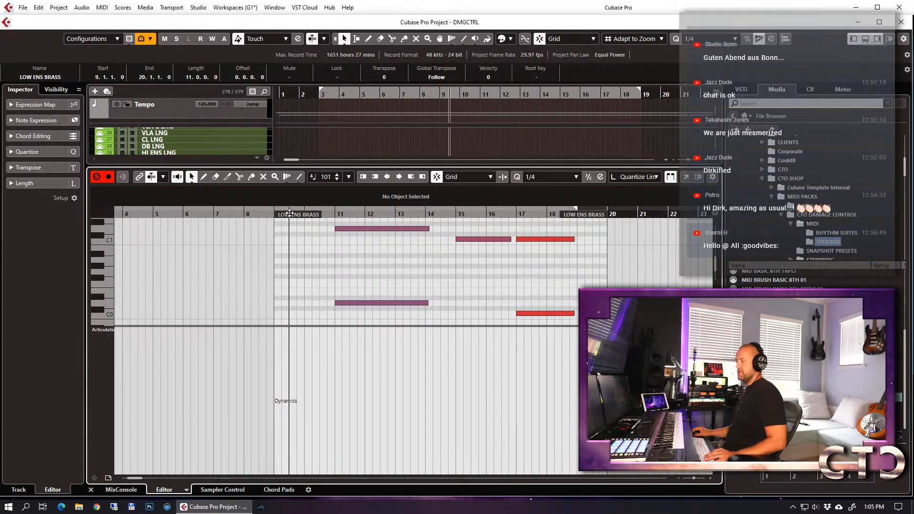
key(space)
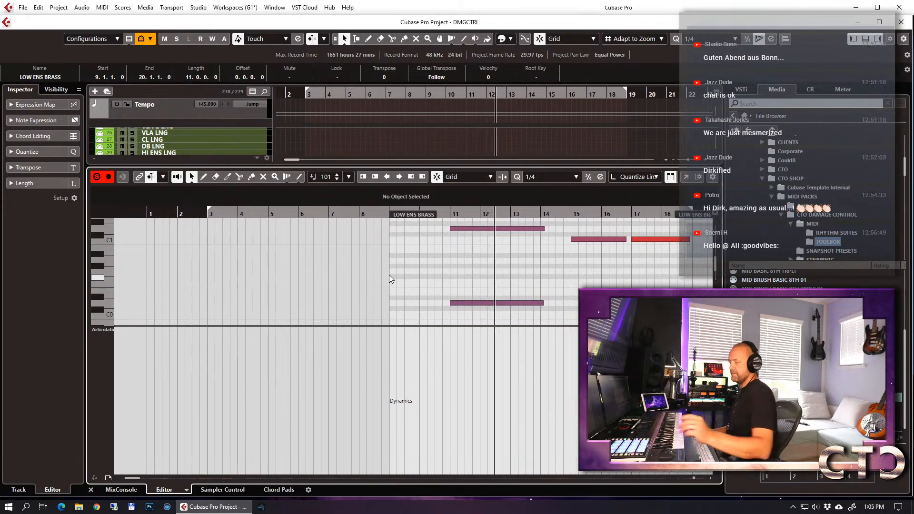
key(alt+1)
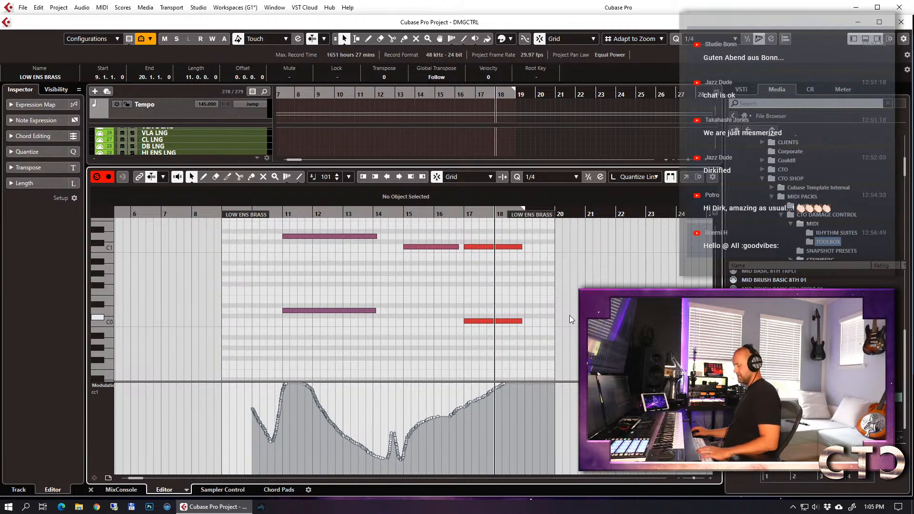
key(F2)
key(F2)
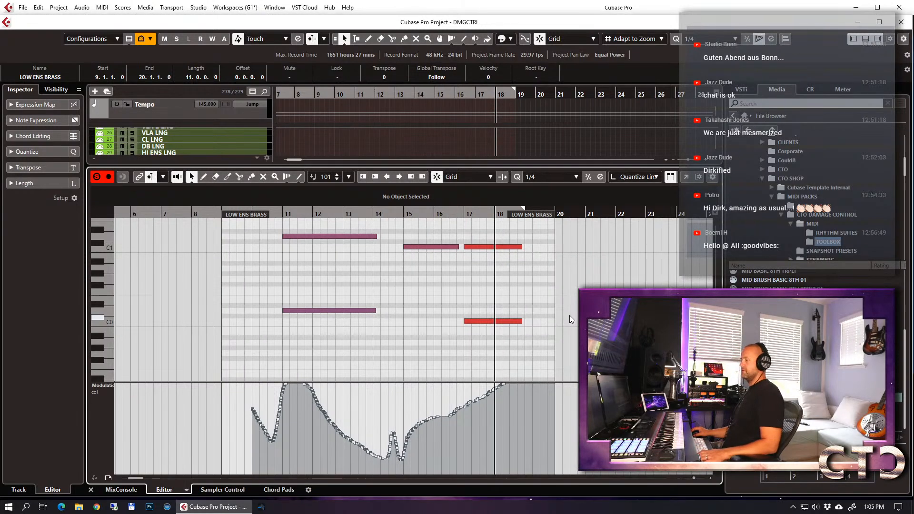
key(ctrl+shift+e)
text(e)
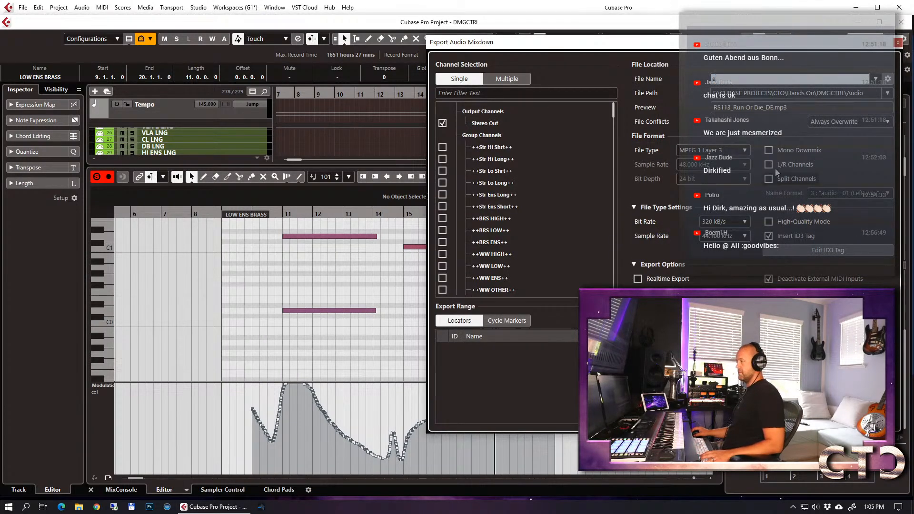
click(898, 43)
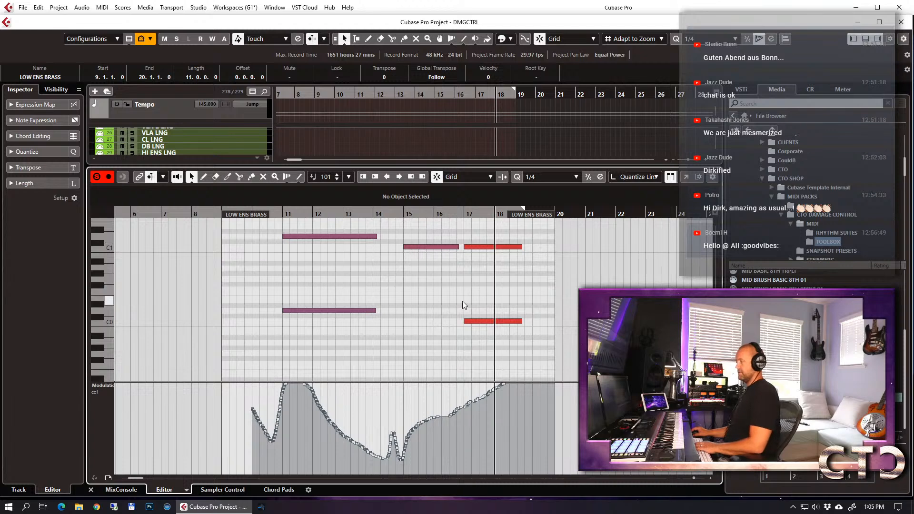
Close the note editor, zoom out the arrangement and return the playhead to bar 3.
key(e)
key(g)
key(g)
key(g)
key(KP_1)
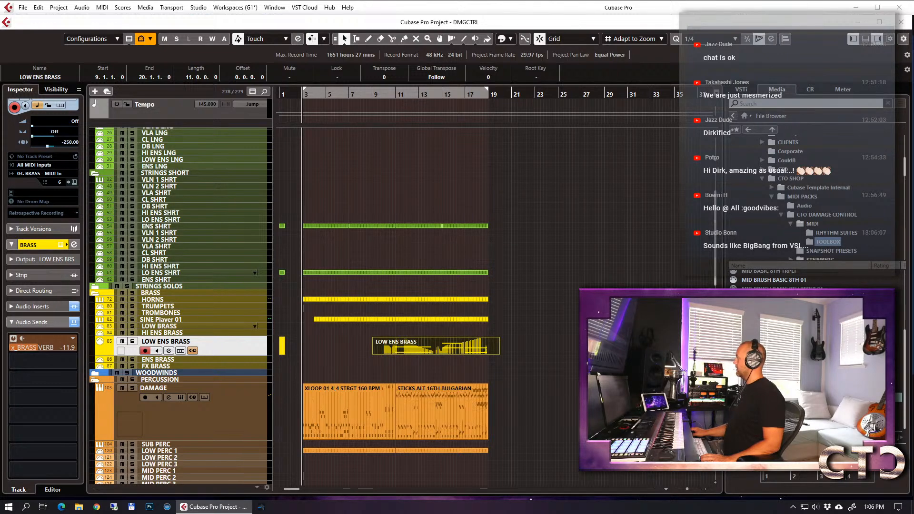
Switch to the Random Comment Picker page in the browser and try to fetch the comments of the entered Facebook post.
key(alt+Tab)
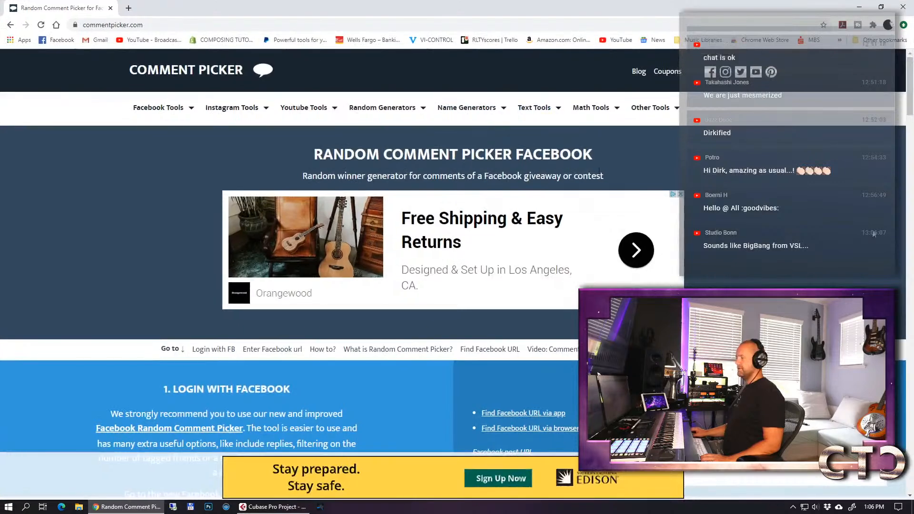
scroll(855, 222, down, 7)
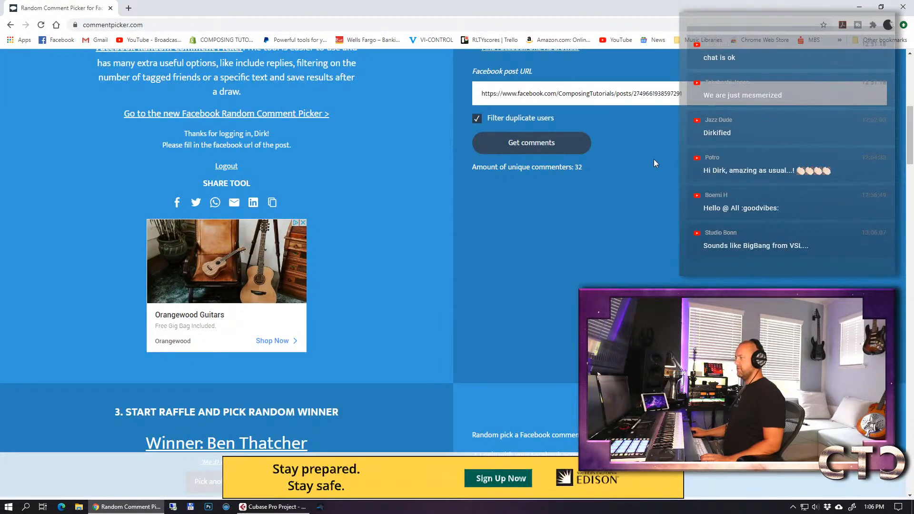
click(576, 144)
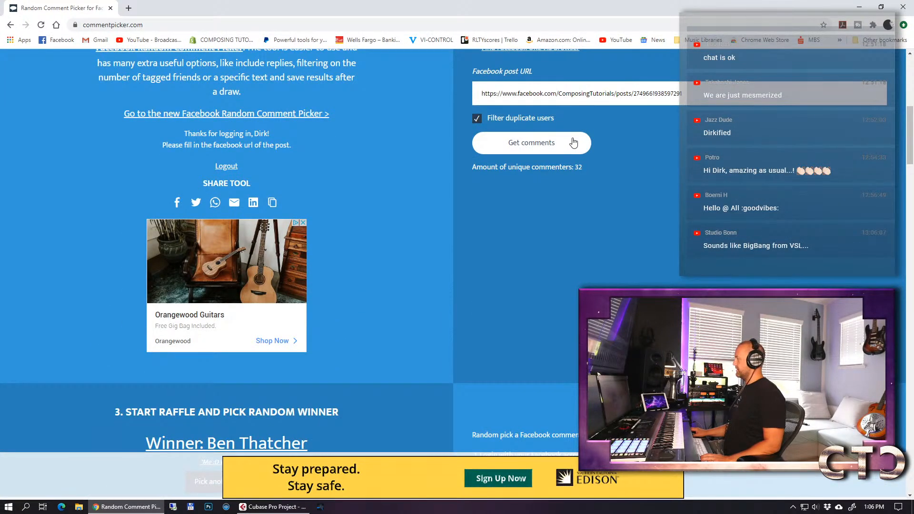
click(573, 143)
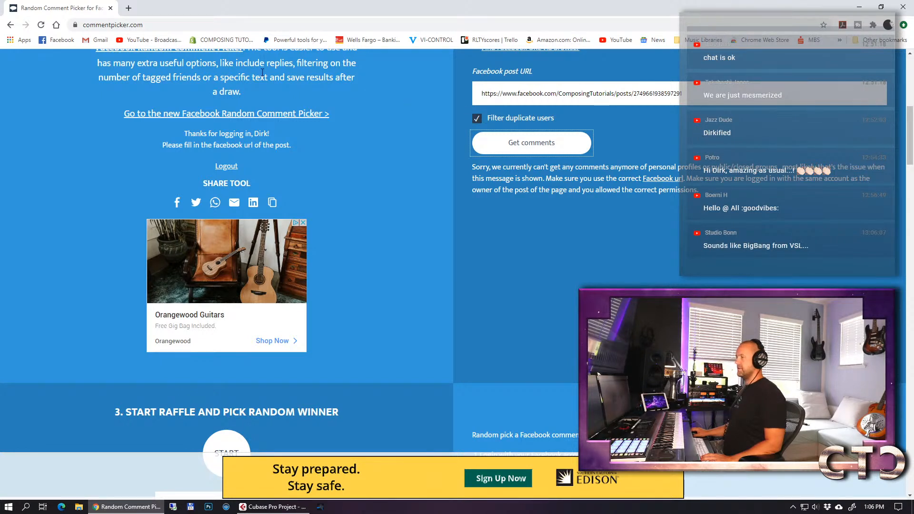
Reload the Random Comment Picker page, re-enter the Facebook post URL, try to fetch its comments and close the page.
click(41, 25)
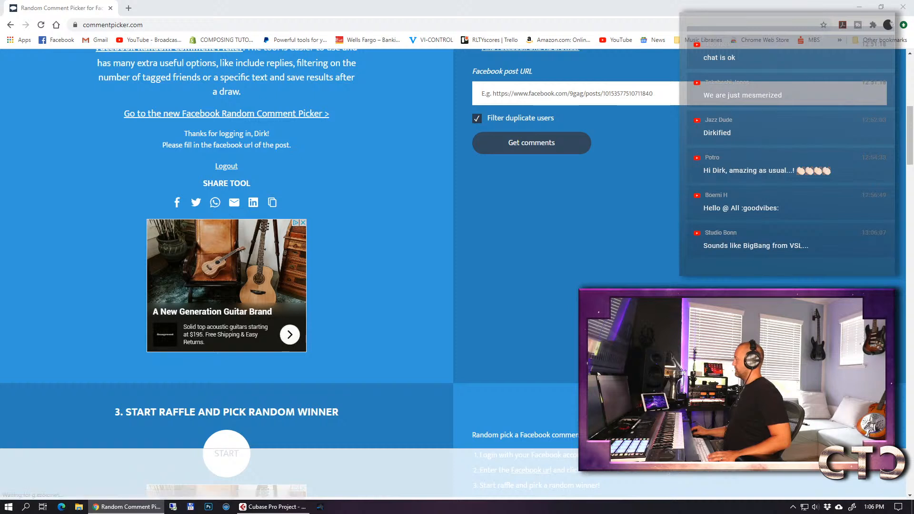
click(514, 92)
key(ctrl+v)
click(529, 144)
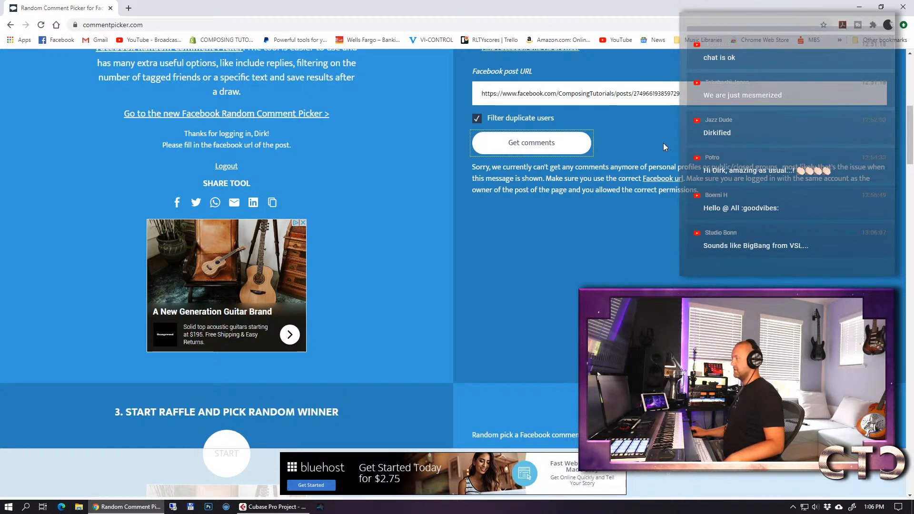
scroll(664, 142, up, 3)
scroll(664, 142, down, 5)
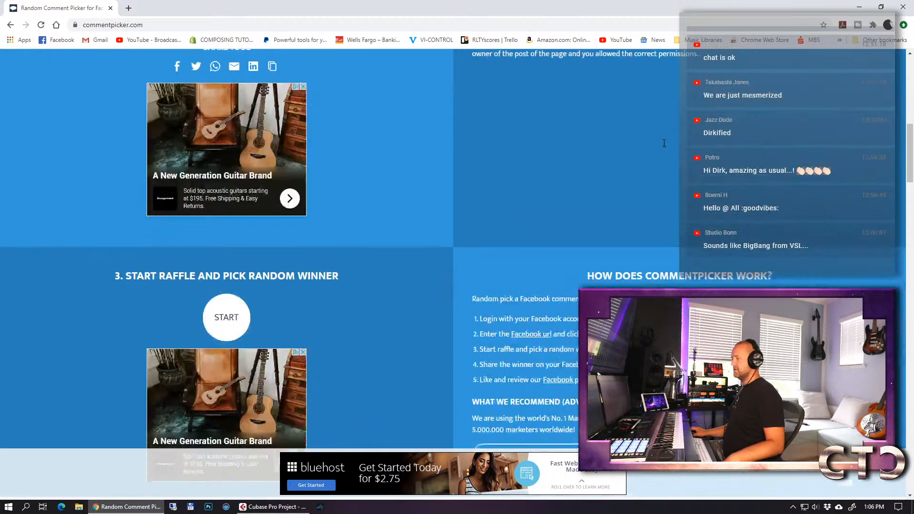
scroll(663, 143, up, 8)
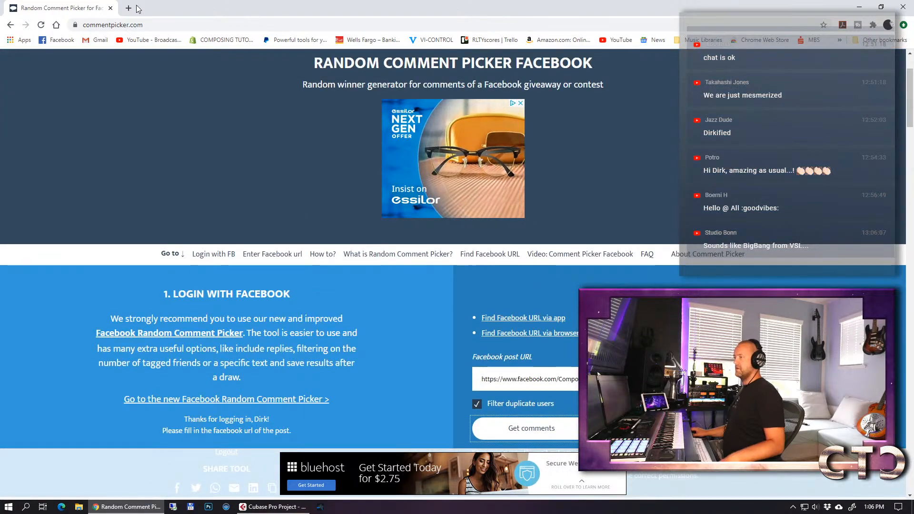
click(111, 8)
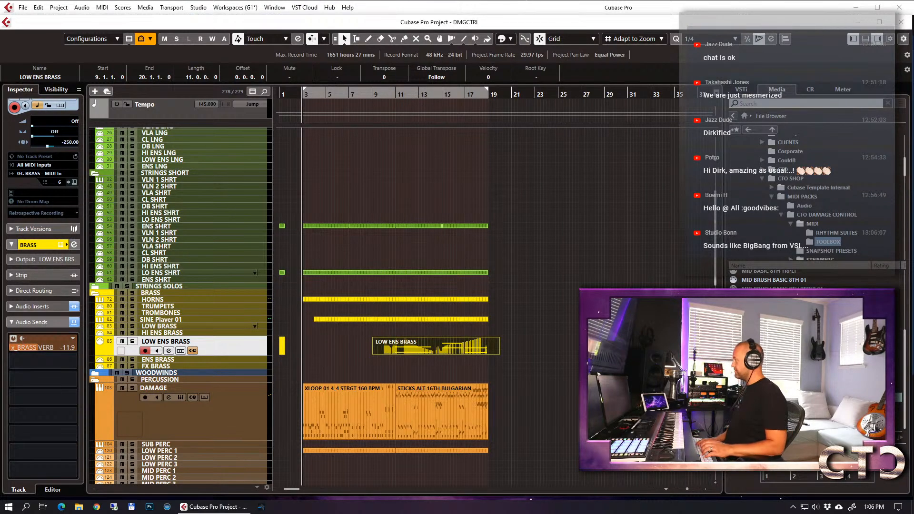
Reopen the Random Comment Picker page, enter the ComposingTutorials post URL, fetch its comments and show the raffle section.
drag(913, 134, 610, 177)
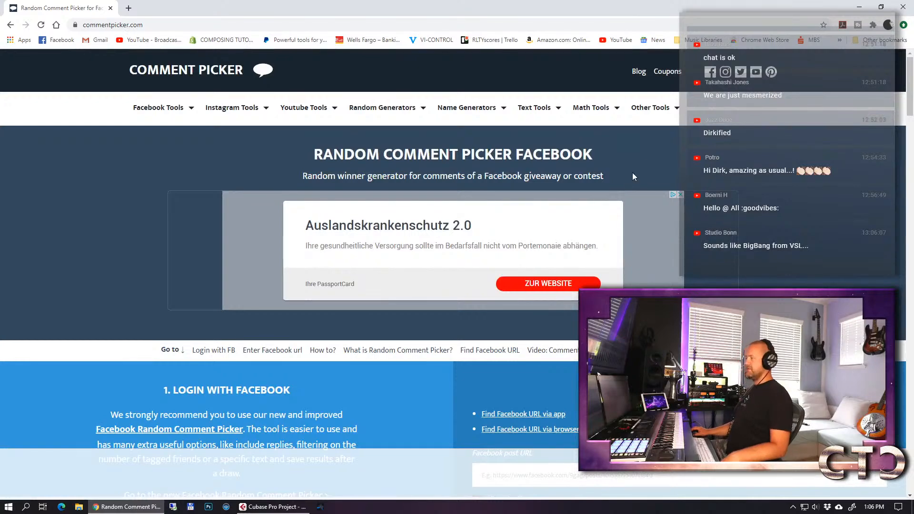
scroll(650, 119, down, 4)
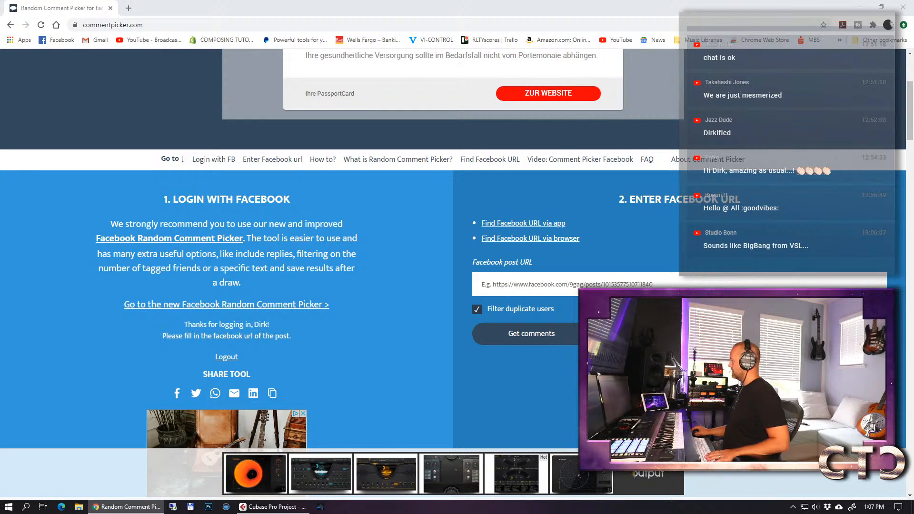
click(632, 275)
key(ctrl+v)
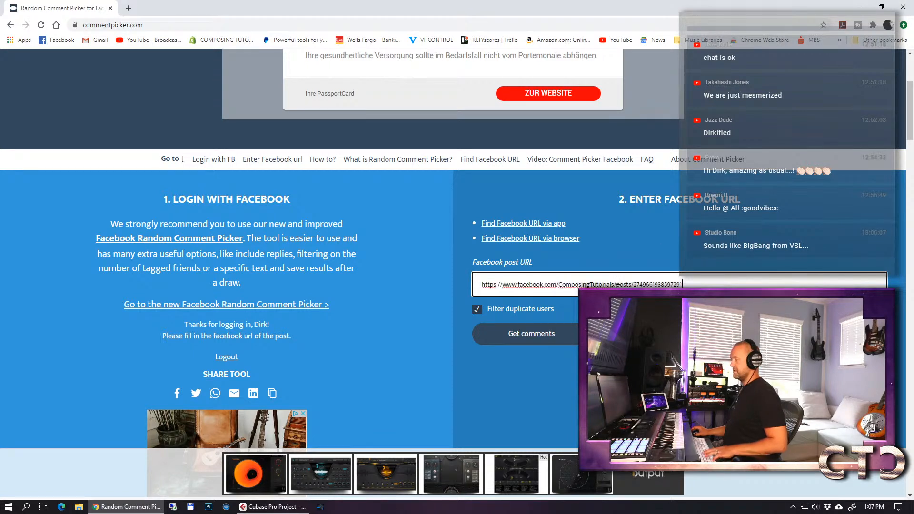
click(562, 336)
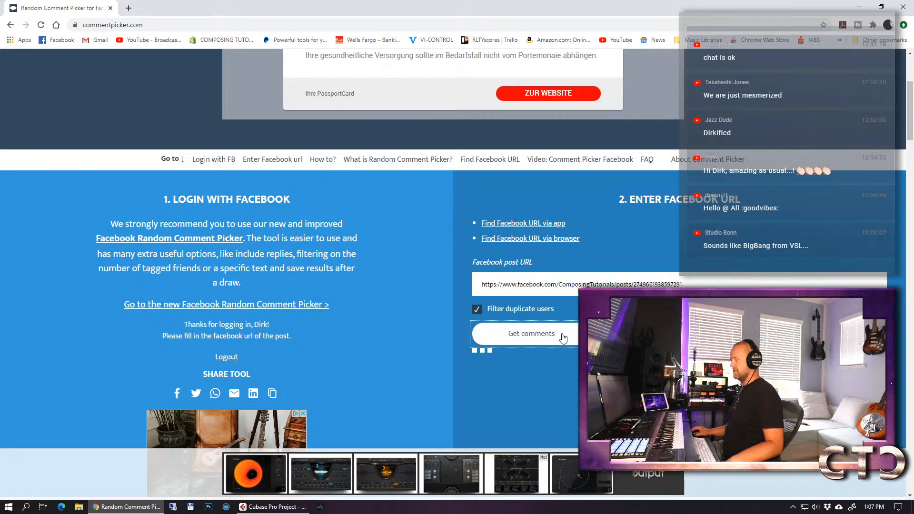
scroll(610, 277, down, 5)
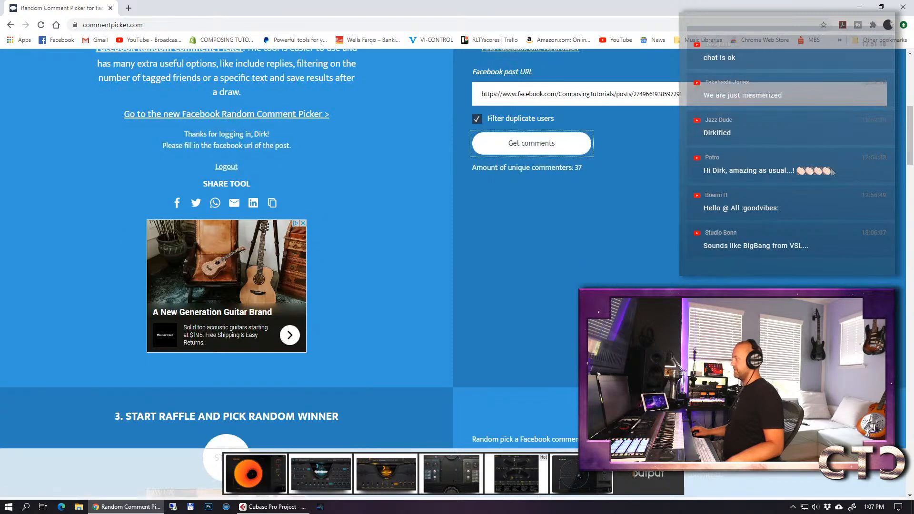
scroll(609, 277, down, 2)
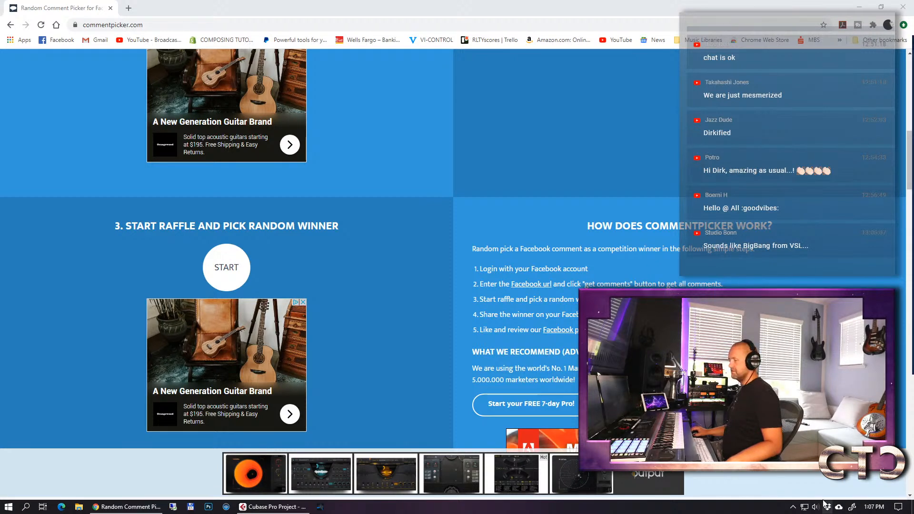
Switch back to Cubase, show the brass and percussion tracks and play the cue from bar 3.
click(243, 508)
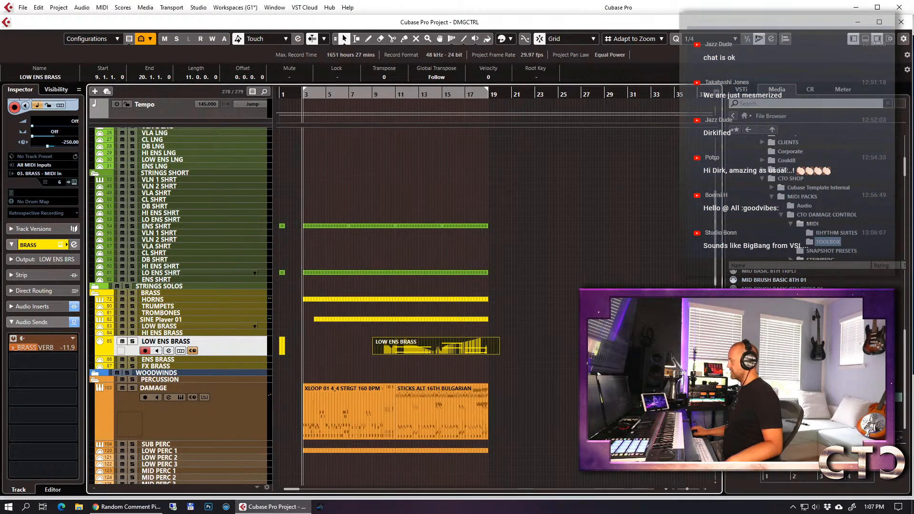
scroll(473, 330, down, 5)
click(453, 273)
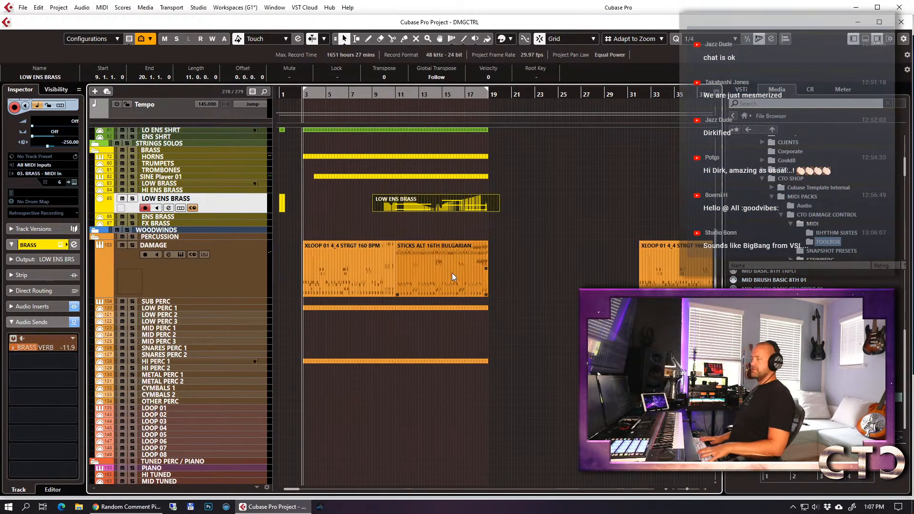
key(space)
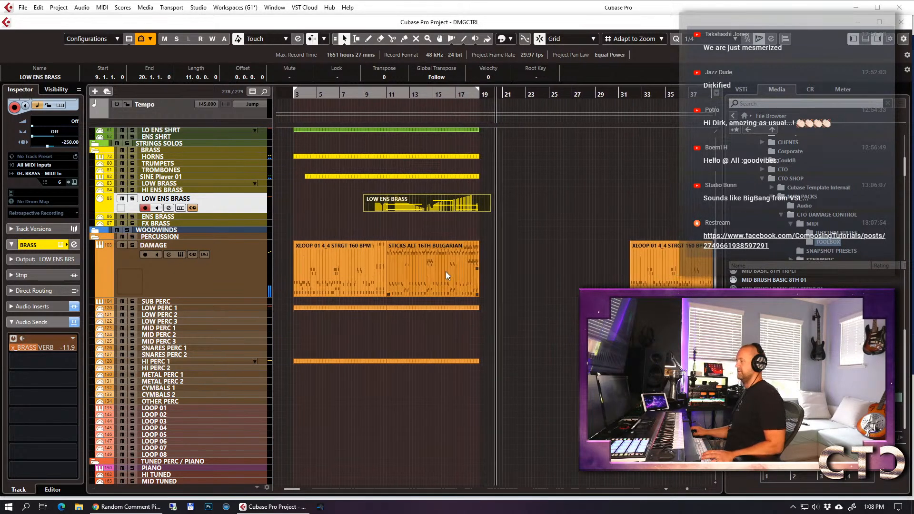
Move the separate XLOOP 01 event after the main section on the DAMAGE track to bar 21.
drag(662, 269, 484, 261)
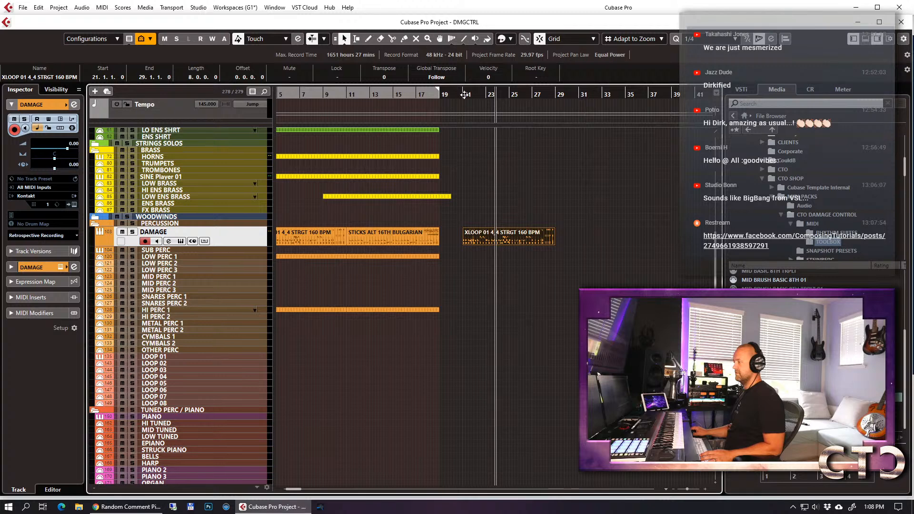
scroll(485, 176, left, 2)
scroll(369, 267, right, 1)
Browse the MIDI loops in the RHYTHM SUITES folder of CTO DAMAGE CONTROL.
click(838, 232)
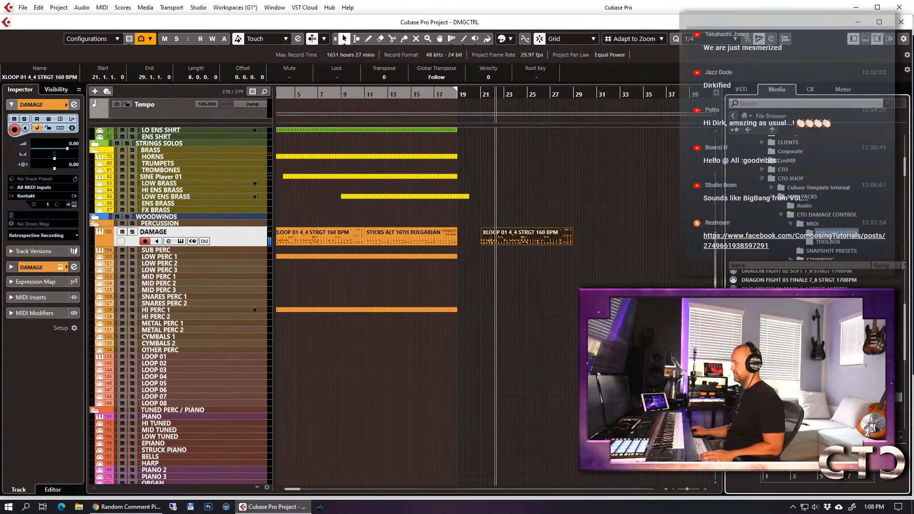
scroll(816, 352, down, 3)
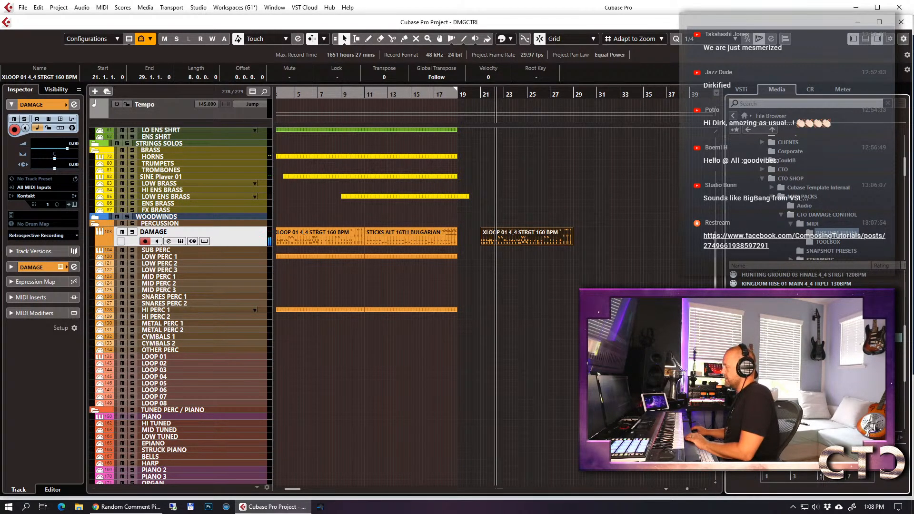
scroll(809, 279, down, 5)
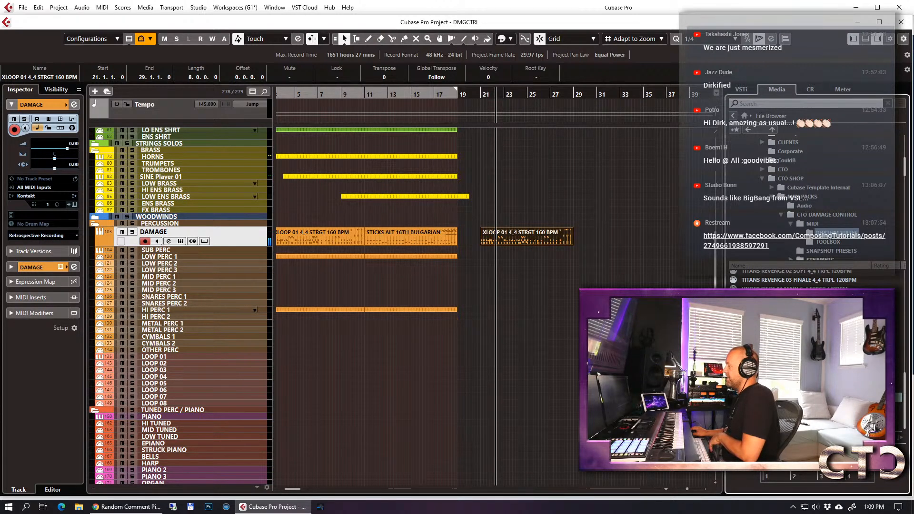
Audition the 09 DRY DIRTY and 02 DIRECT DRY DIRTY snapshots in the DAMAGE instrument, reload 03 HYBRID ATTACK and close the instrument.
click(181, 242)
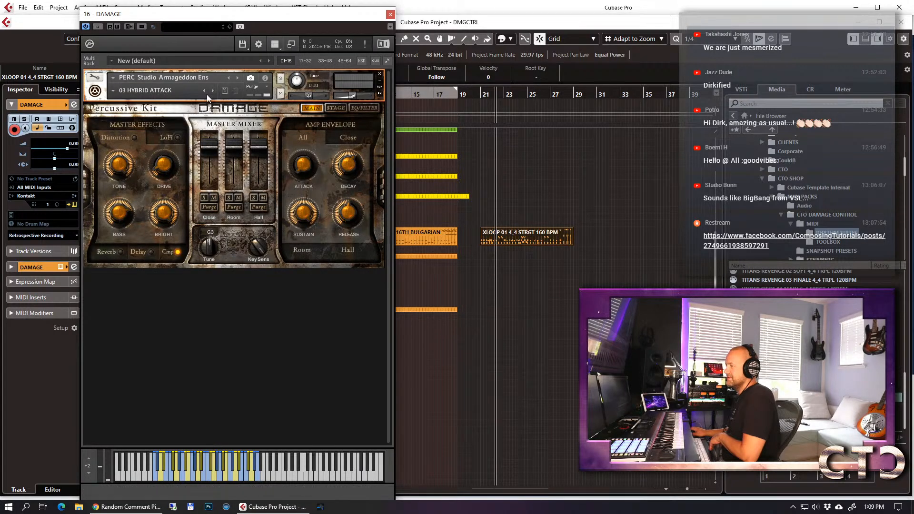
click(124, 95)
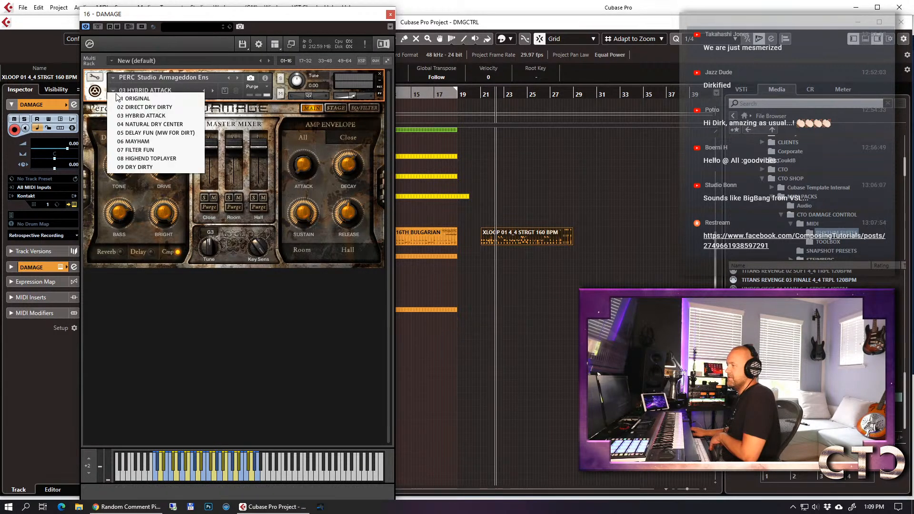
click(158, 172)
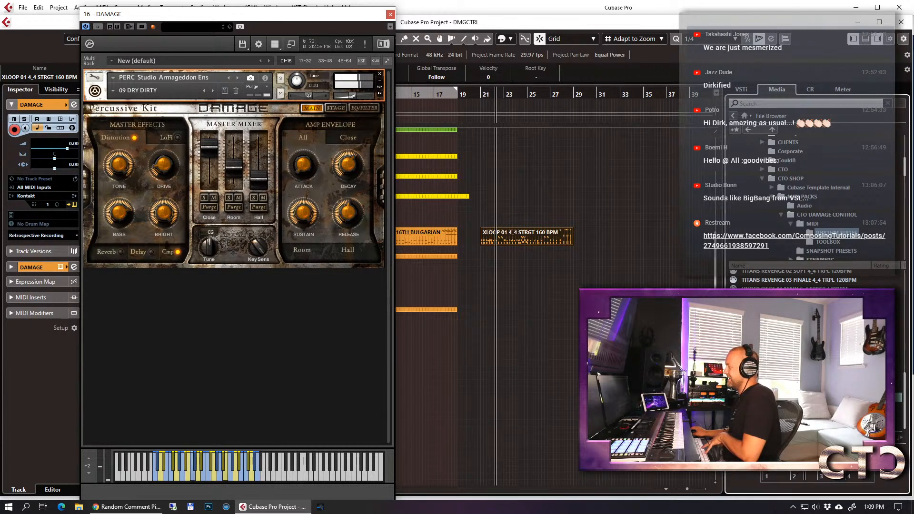
click(152, 90)
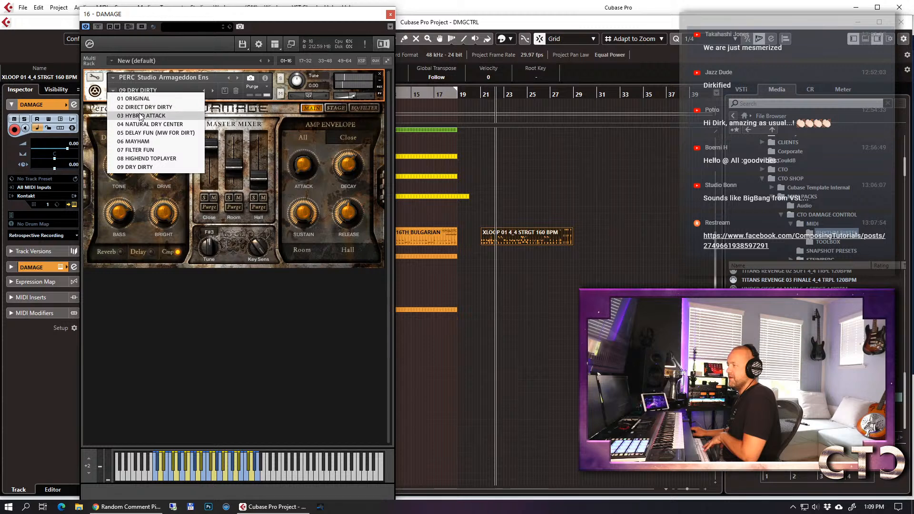
click(139, 109)
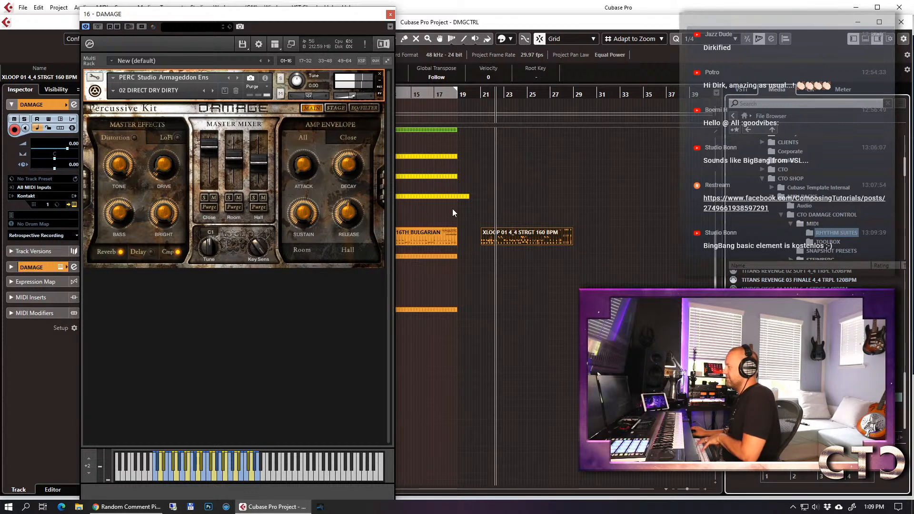
click(112, 94)
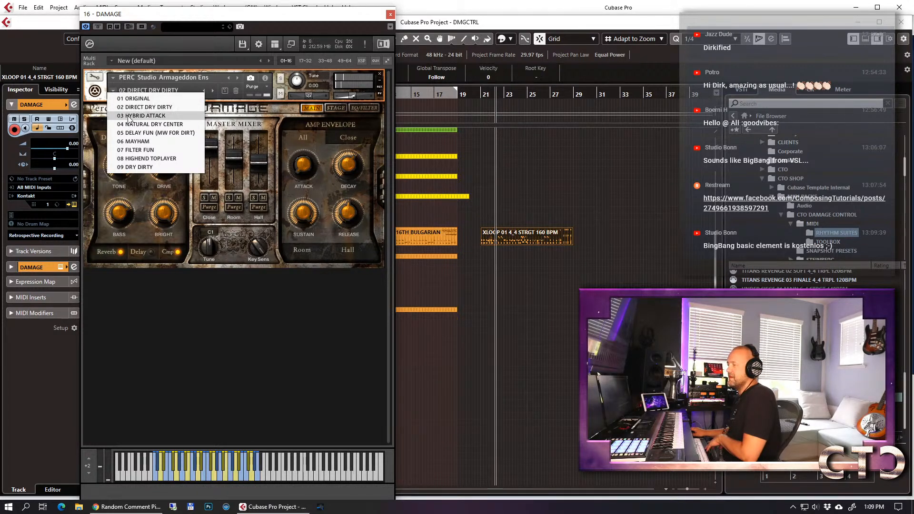
click(131, 119)
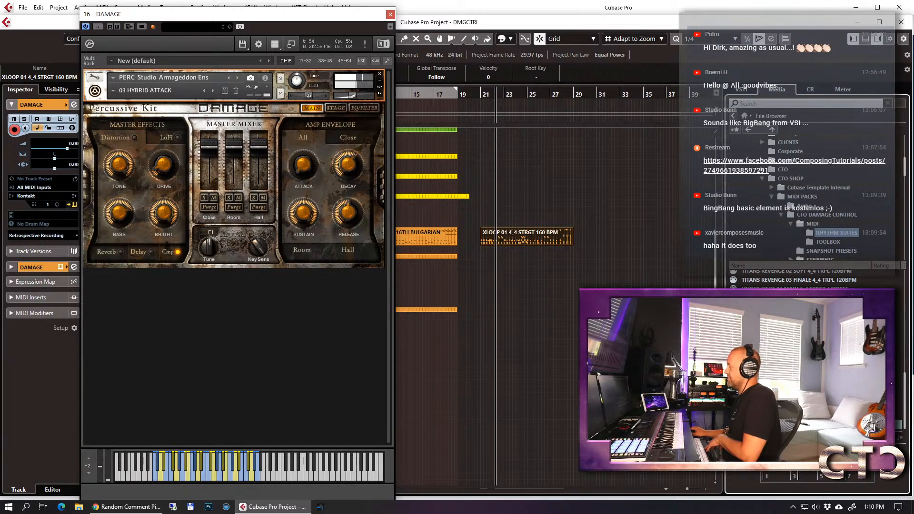
click(390, 13)
Show the contents of CTO DAMAGE CONTROL's MIDI folder, deselect the DAMAGE event and return the playhead to bar 3.
scroll(809, 352, up, 10)
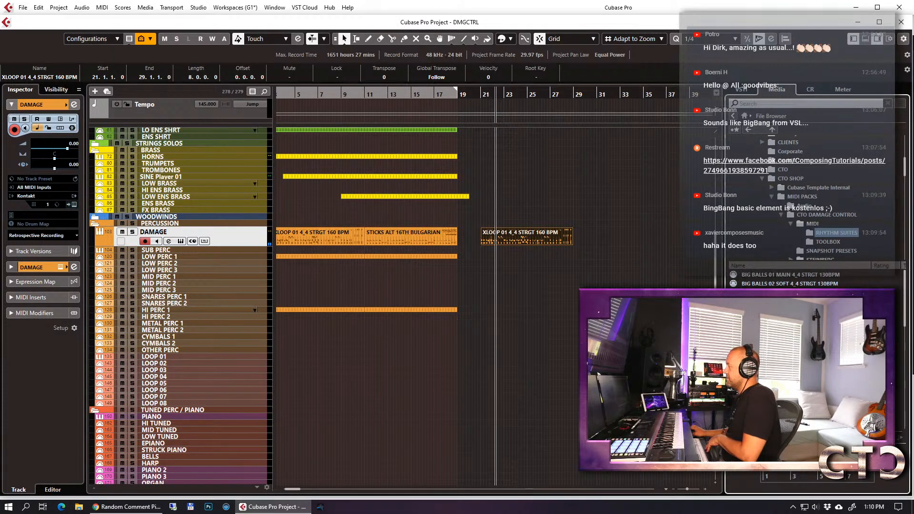
click(812, 225)
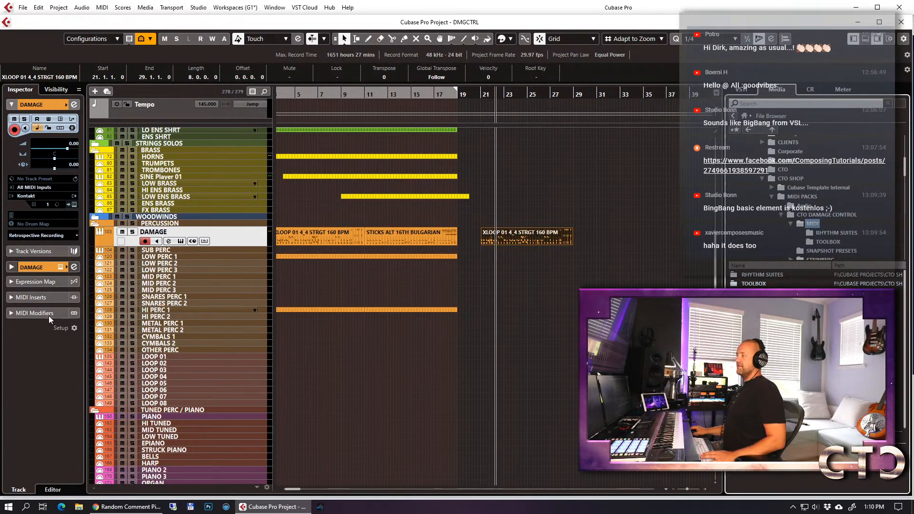
scroll(550, 236, left, 2)
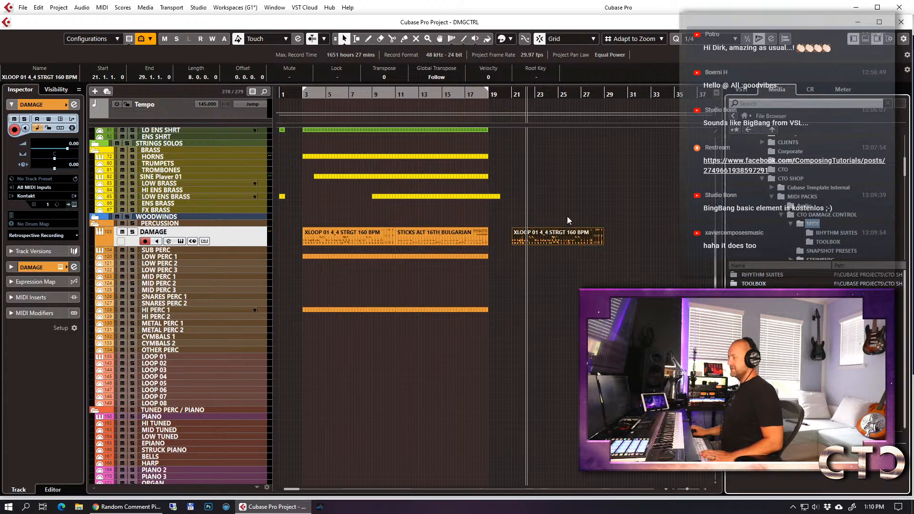
click(645, 236)
key(KP_1)
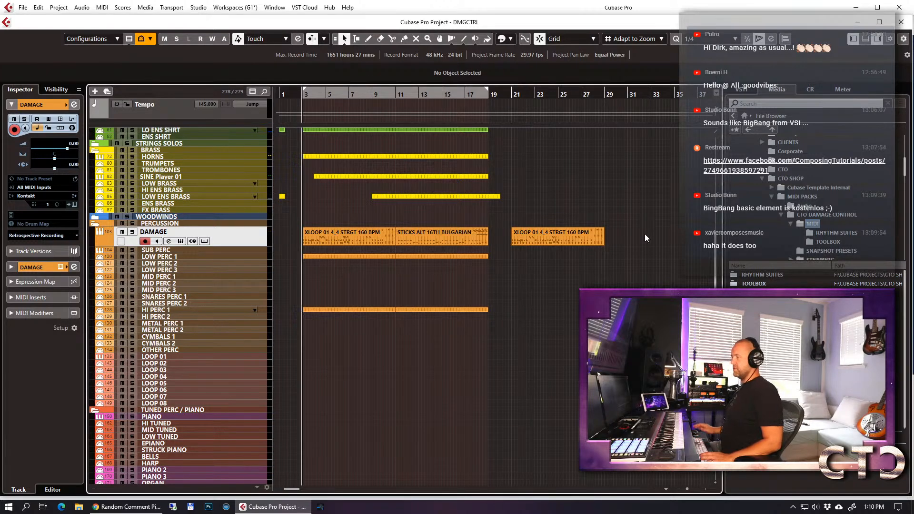
Look over the arrangement's tracks from the strings down to the SFX groups.
scroll(645, 233, up, 3)
scroll(638, 244, down, 9)
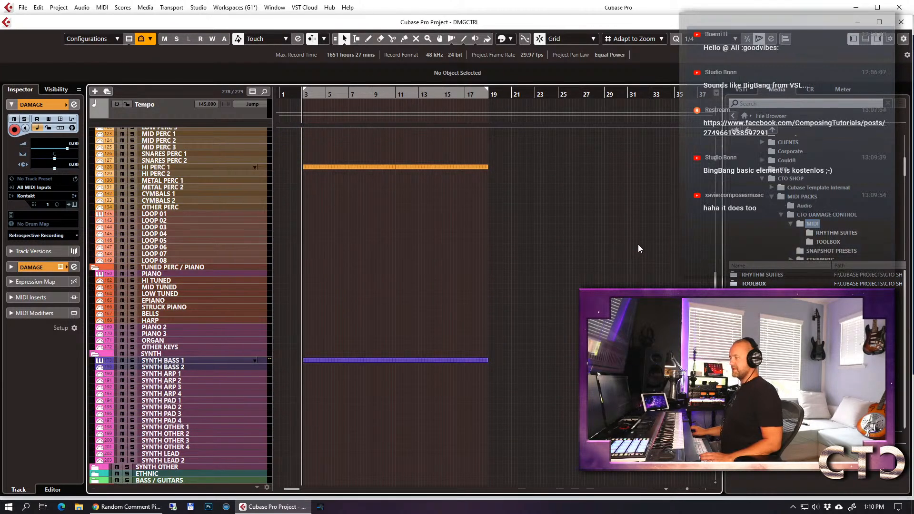
scroll(638, 245, up, 9)
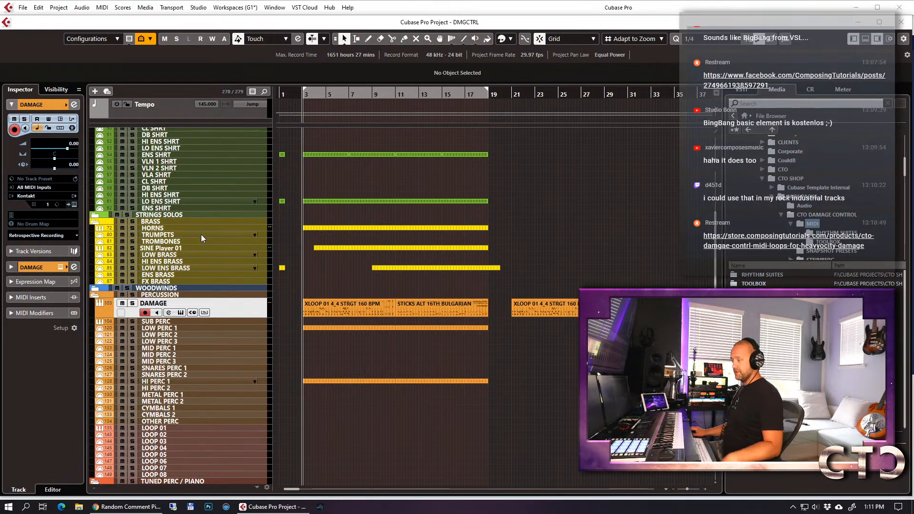
scroll(201, 233, up, 4)
scroll(201, 233, down, 20)
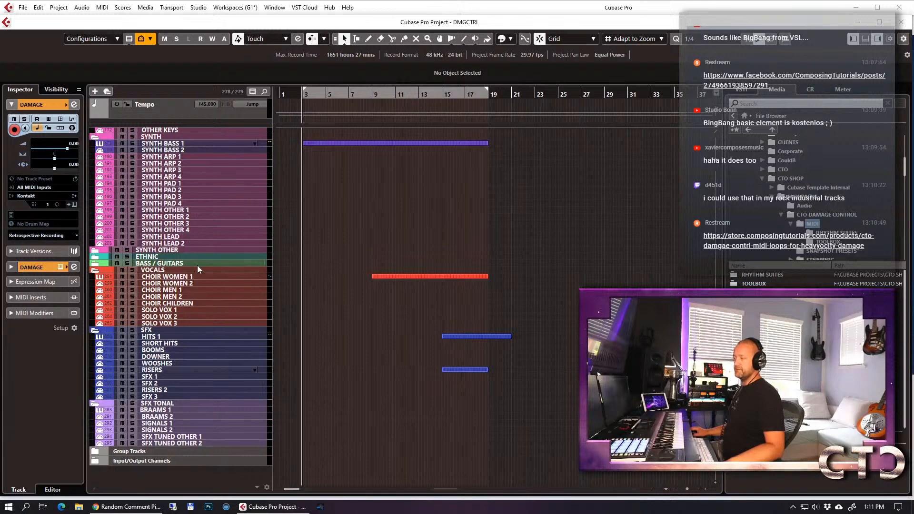
scroll(511, 405, up, 20)
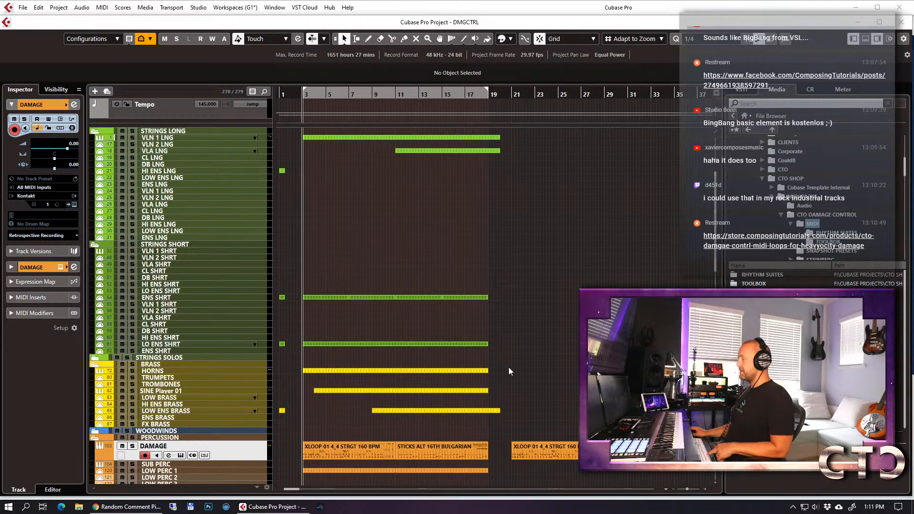
scroll(517, 286, down, 10)
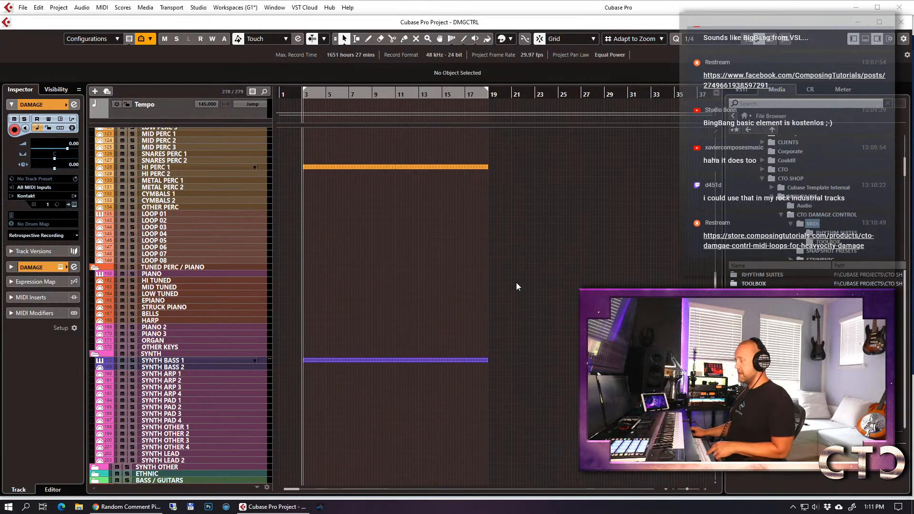
Split the first LOW PERC 1 event at bar 4 and copy its opening bar to bar 19.
click(327, 168)
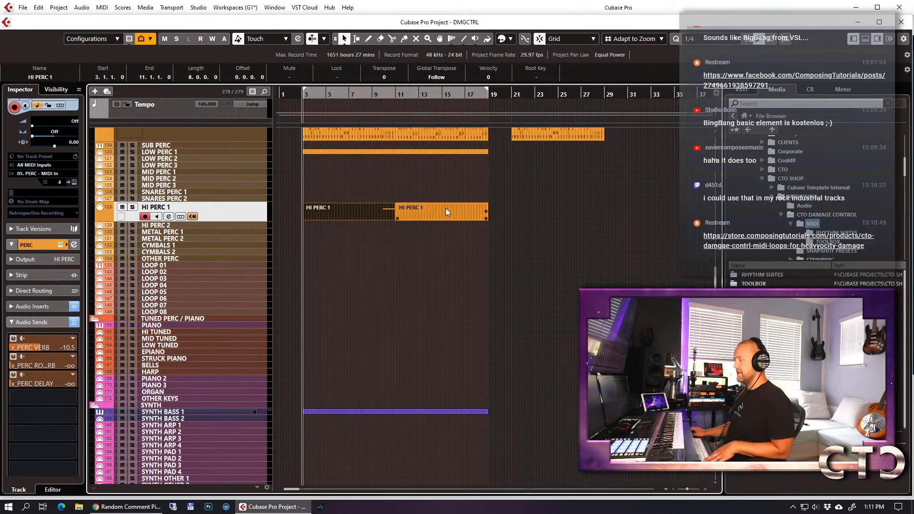
scroll(445, 208, up, 8)
click(329, 294)
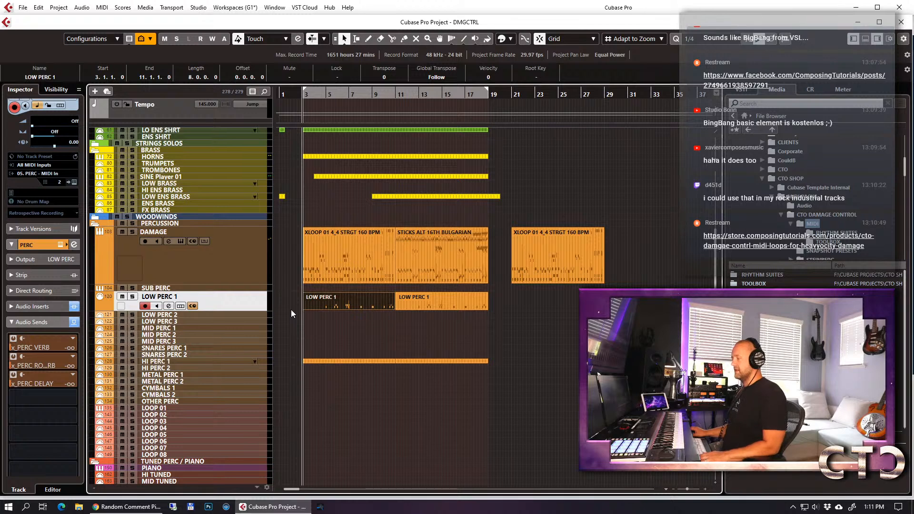
key(3)
click(315, 310)
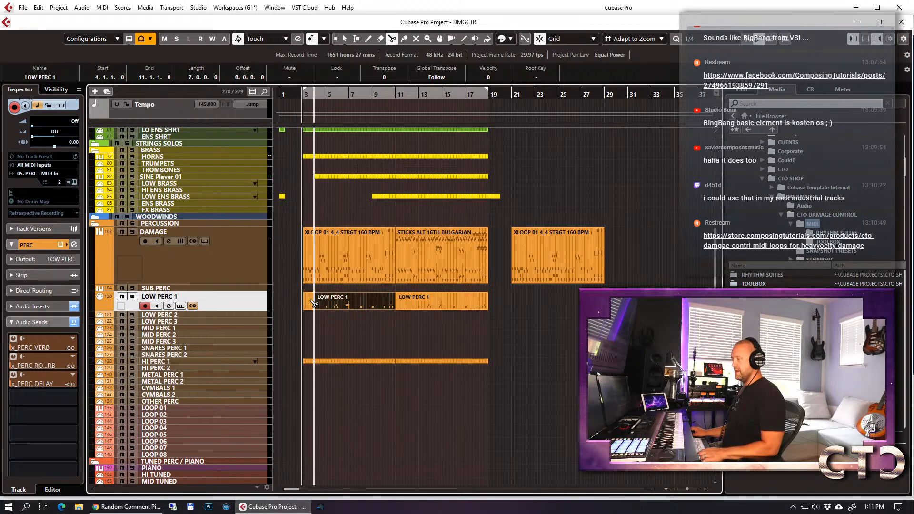
key(1)
drag(307, 301, 495, 302)
Delete the separate XLOOP 01 event at bar 21 on the DAMAGE track and play the cue through.
click(540, 262)
key(Delete)
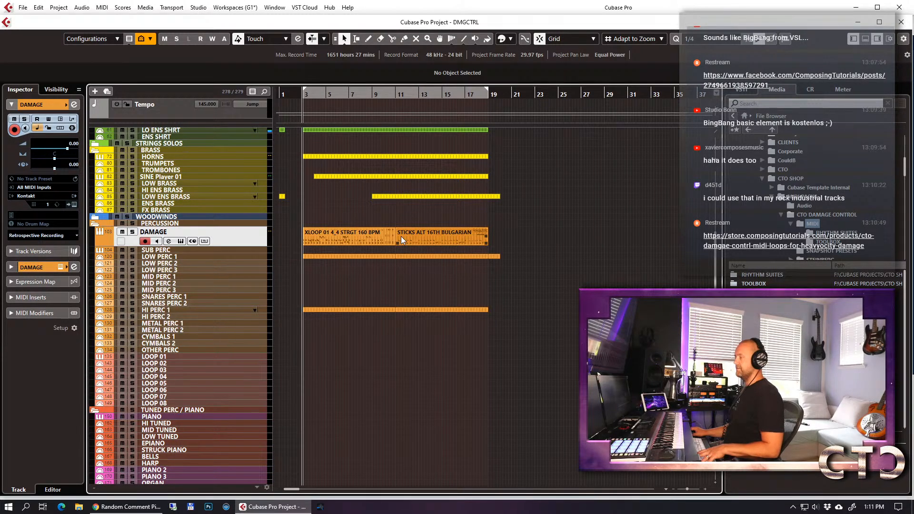
key(space)
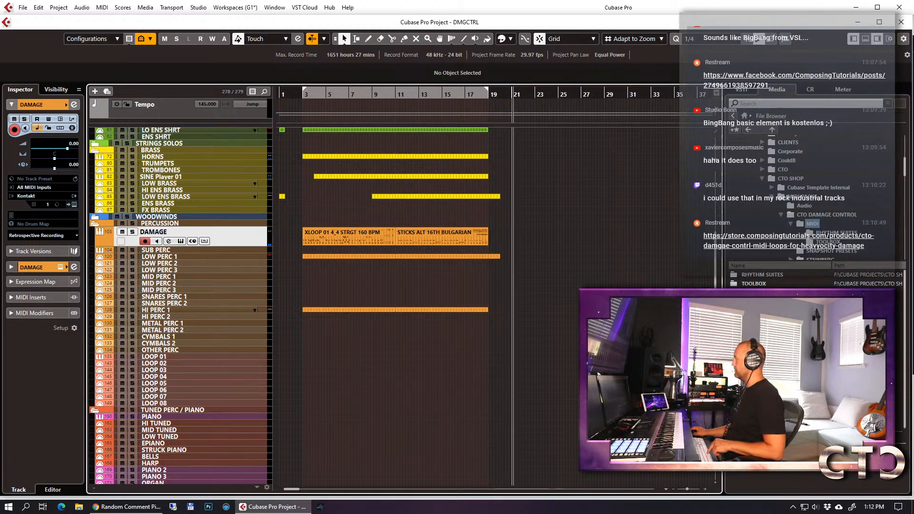
key(space)
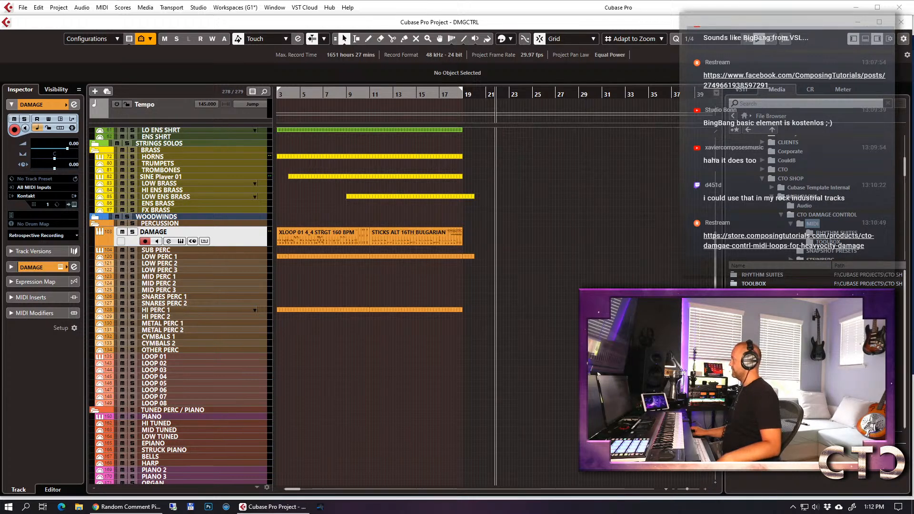
Switch to the Random Comment Picker page in the browser and fetch the Facebook post's comments again.
click(127, 506)
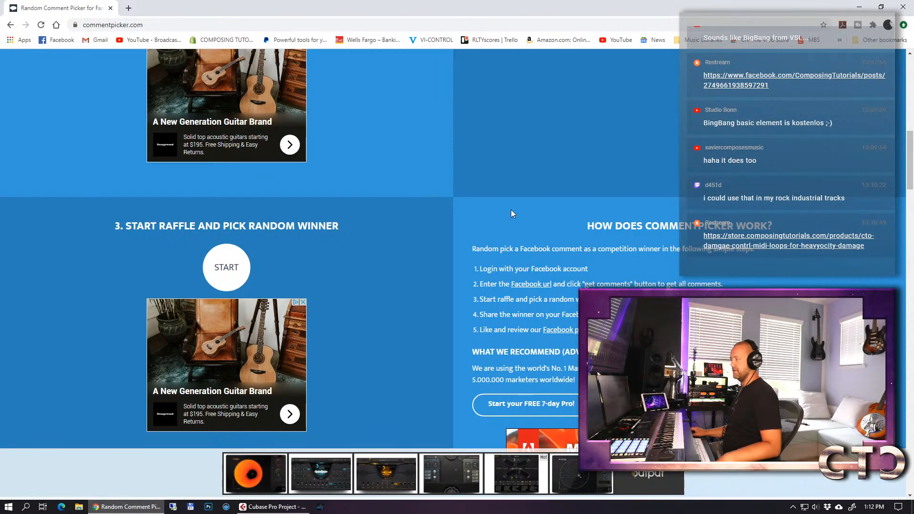
scroll(504, 216, up, 10)
click(529, 296)
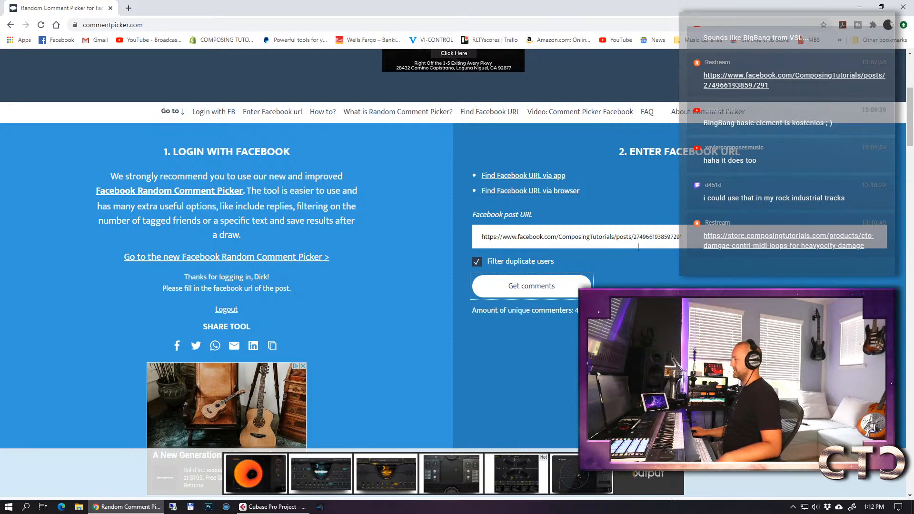
scroll(639, 248, down, 2)
Play the cue in Cubase and return to the comment picker in the browser.
click(272, 506)
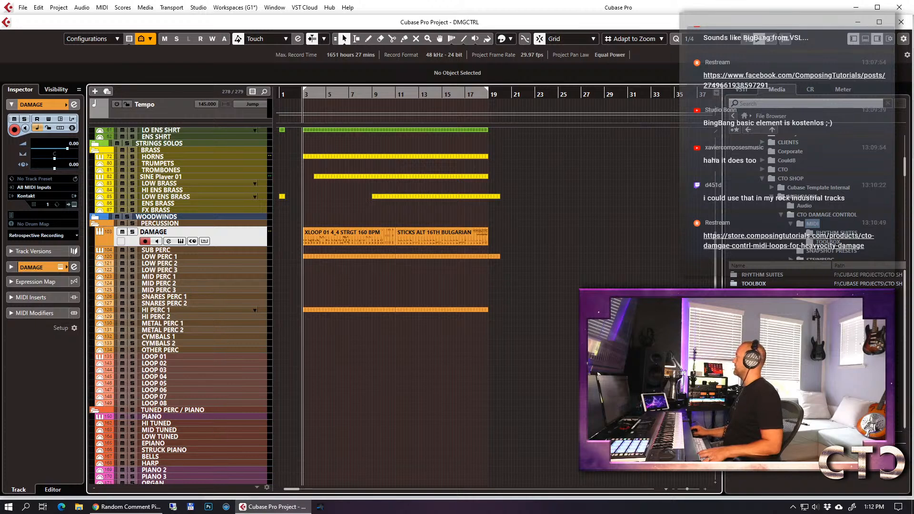
key(space)
click(126, 507)
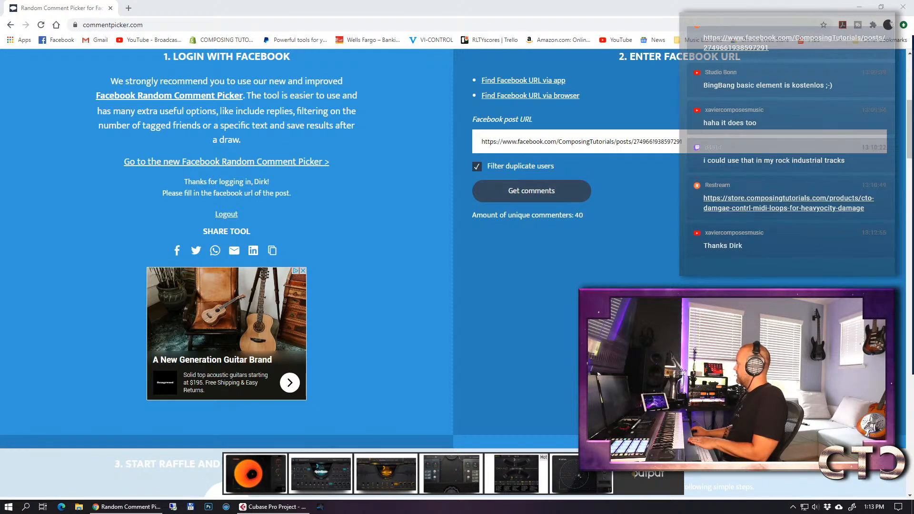
Restore the maximised browser to a smaller floating window over Cubase, with the page's raffle section in view.
click(435, 23)
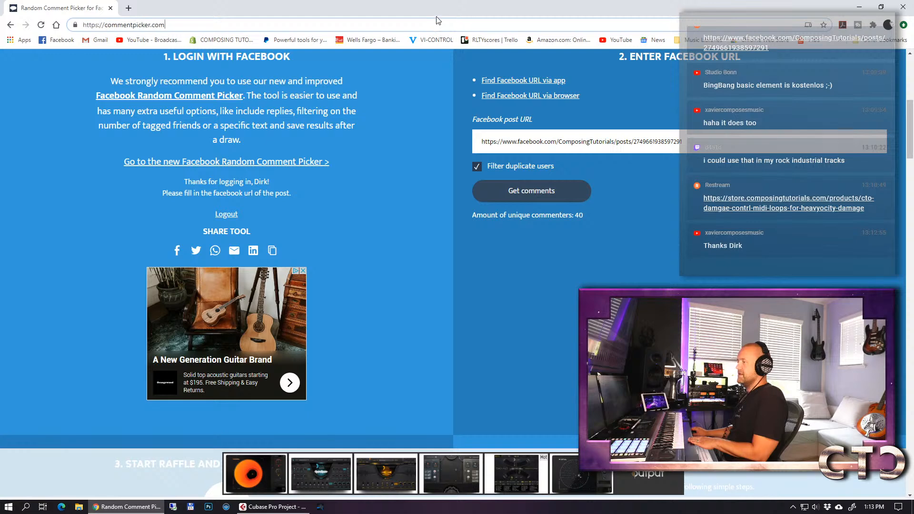
drag(437, 6, 335, 48)
scroll(319, 244, down, 7)
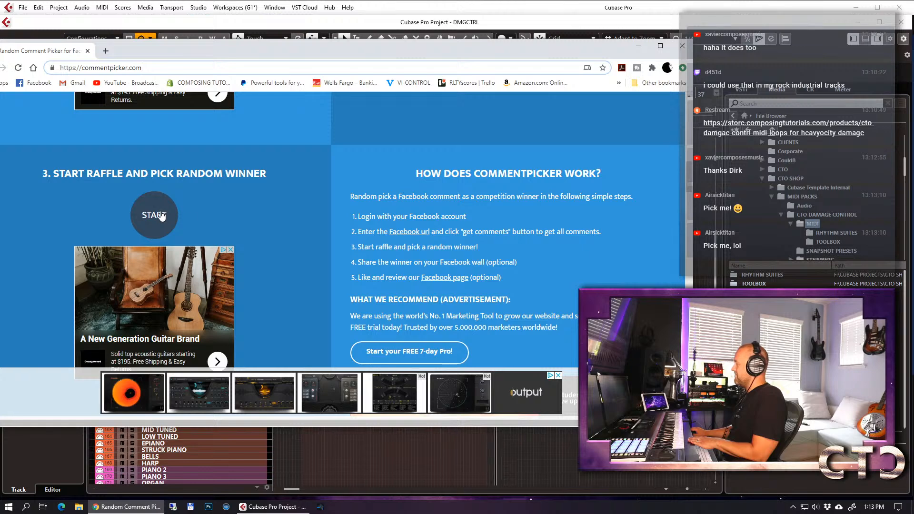
drag(199, 46, 165, 36)
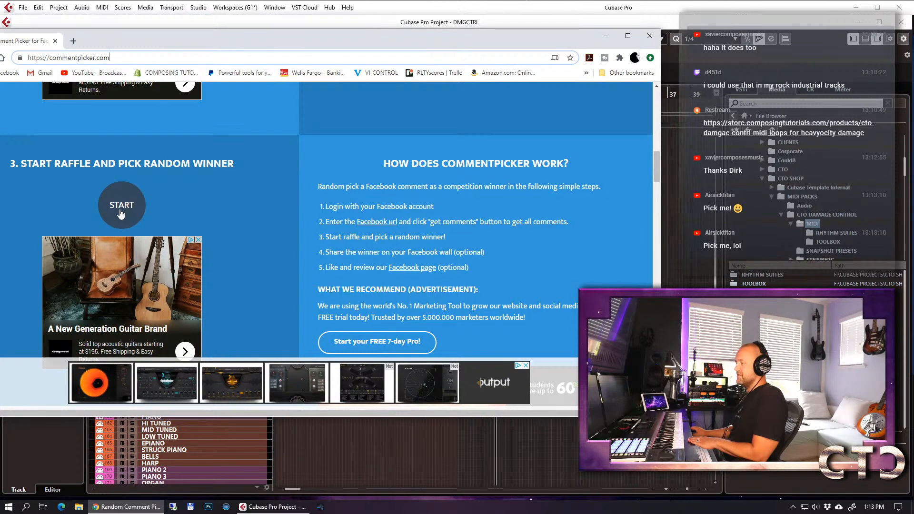
Run the comment picker's raffle to draw a random winner while the Cubase cue plays, and minimise the browser.
click(280, 507)
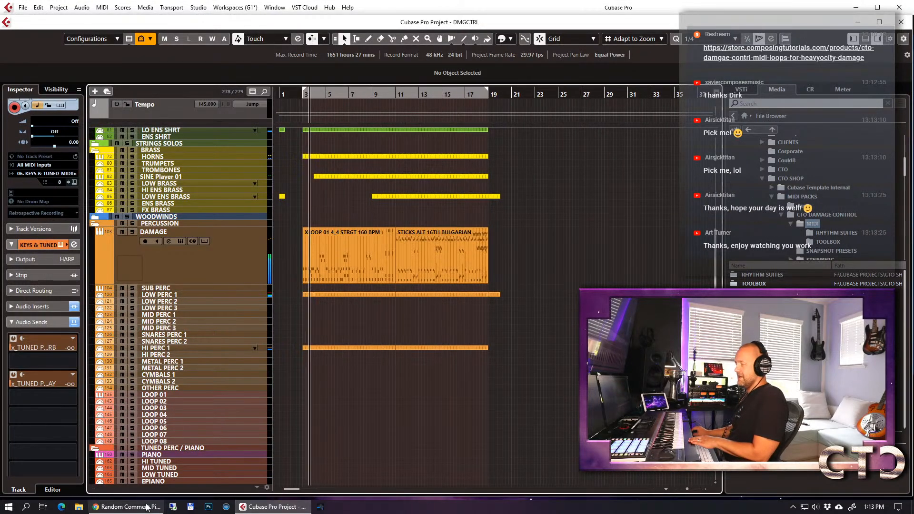
click(126, 507)
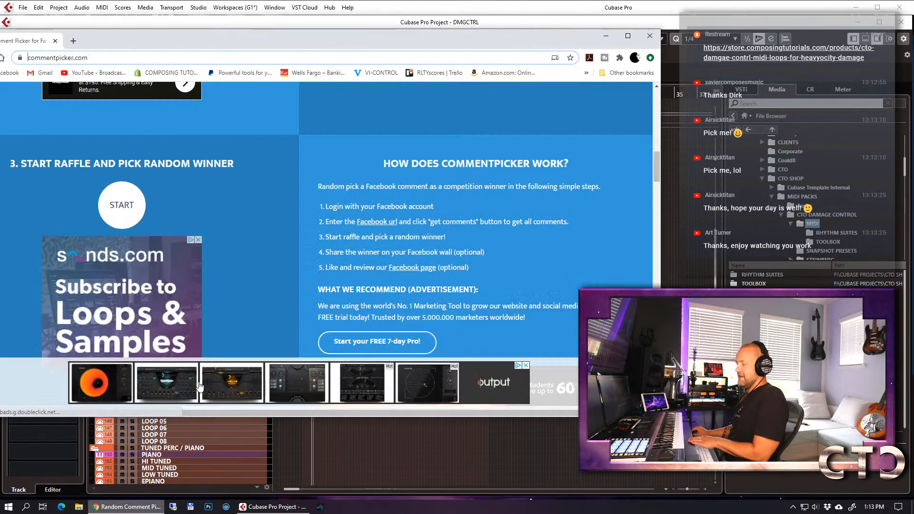
click(123, 204)
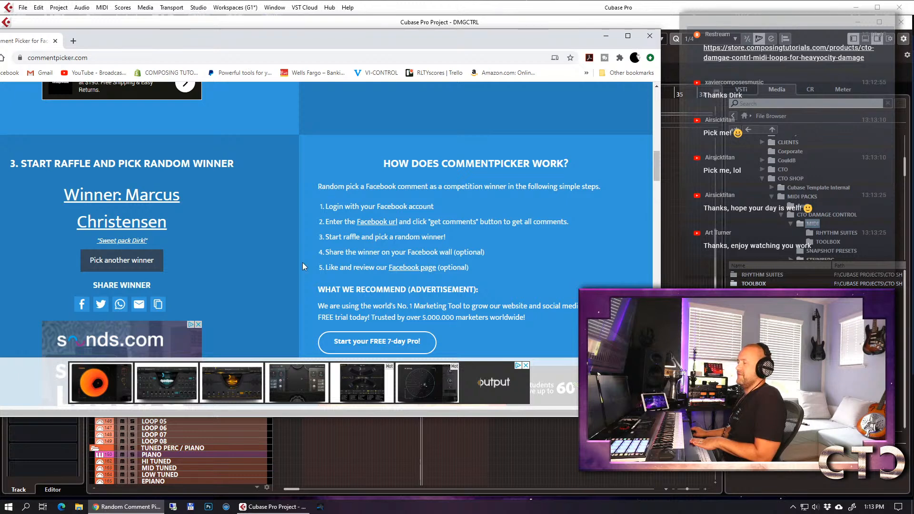
click(606, 35)
click(568, 262)
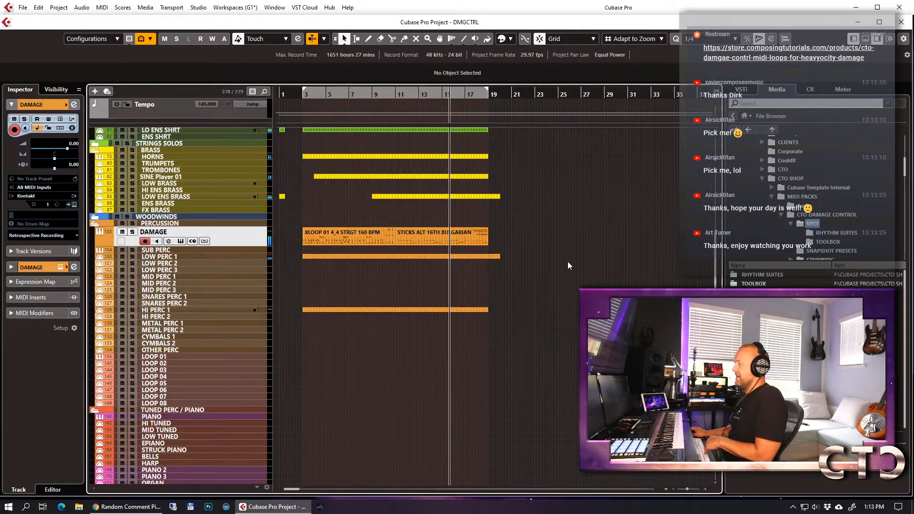